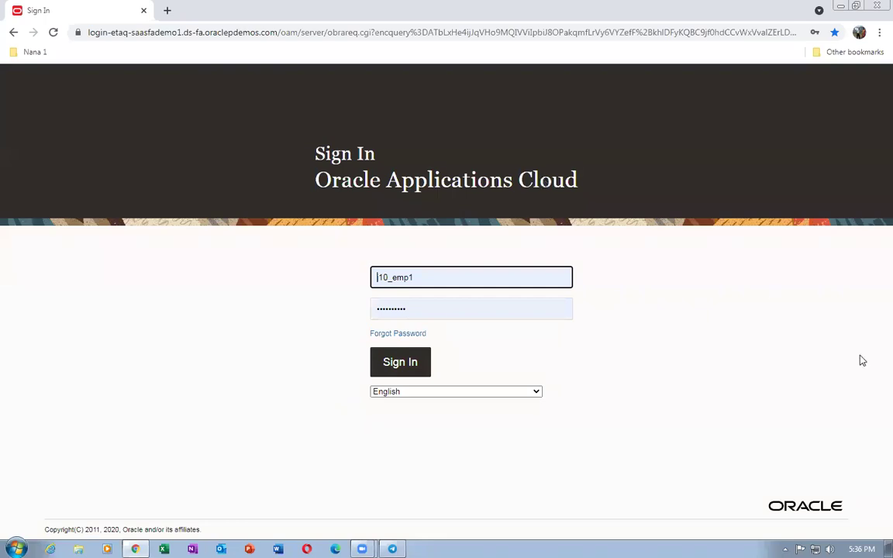
# Sign in to Oracle Fusion Cloud Applications with the employee's username and password
pyautogui.click(223, 348)
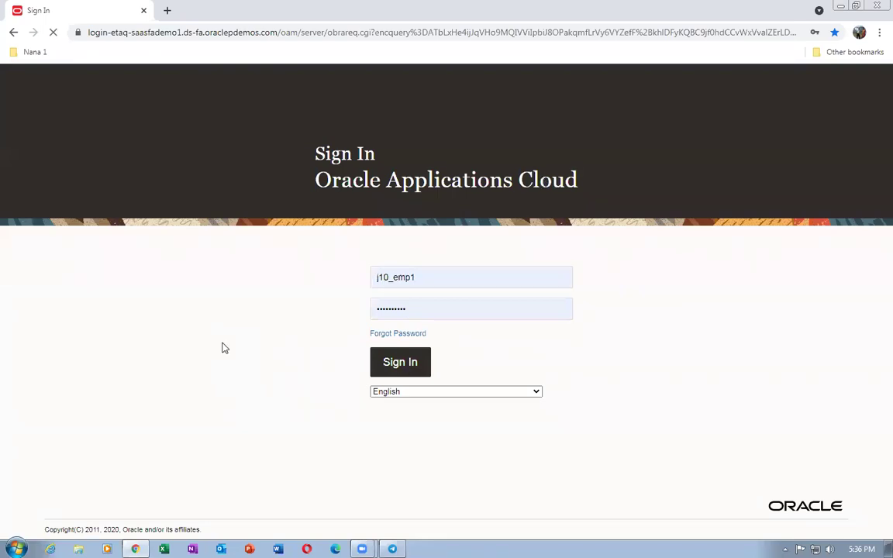
pyautogui.click(78, 549)
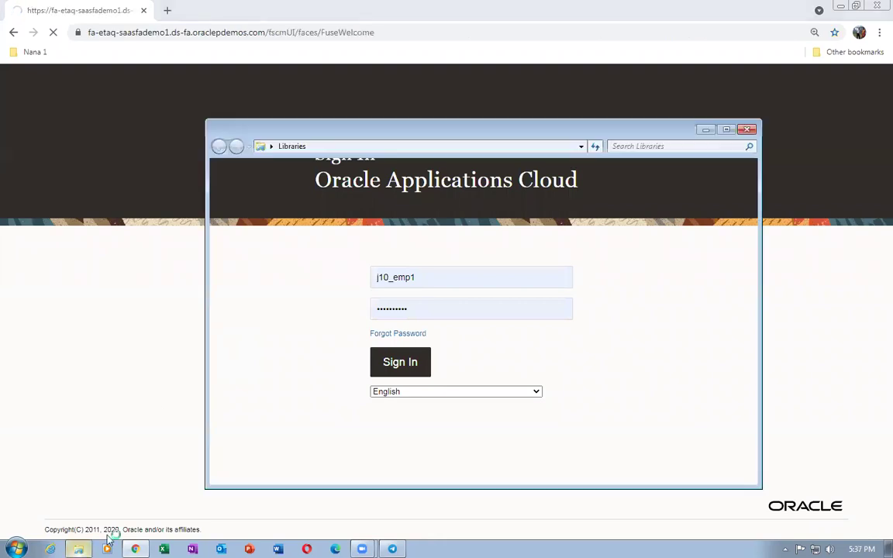
# Open the 59_Actual Cost Demo workbook from Main (J:) > 22 > Additional_Docs_Records_4 in Excel
pyautogui.moveTo(301, 380); pyautogui.dragTo(303, 405)
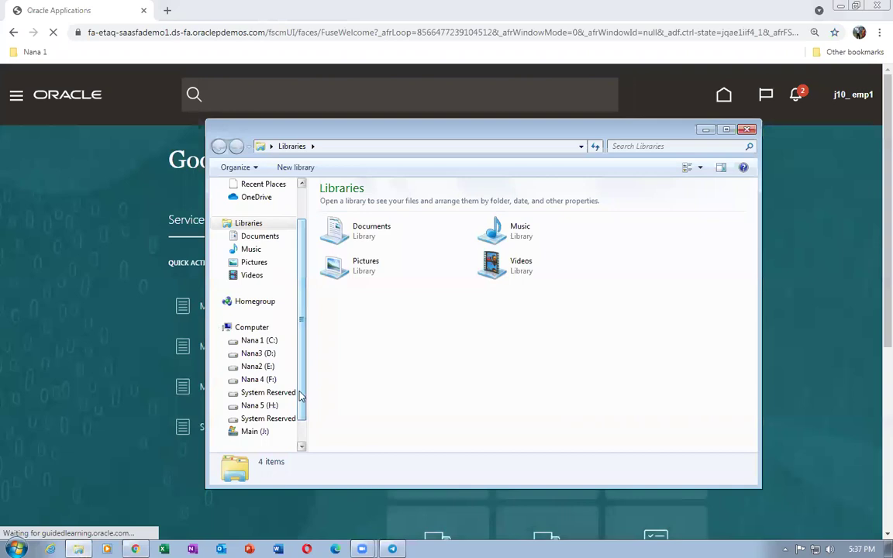
pyautogui.click(260, 432)
pyautogui.doubleClick(341, 203)
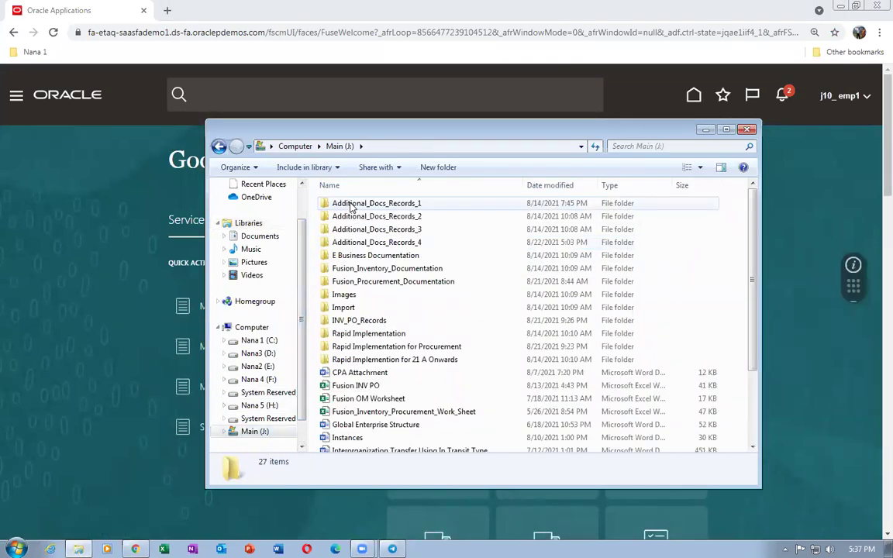
pyautogui.click(388, 244)
pyautogui.doubleClick(387, 243)
pyautogui.scroll(-7, 439, 374)
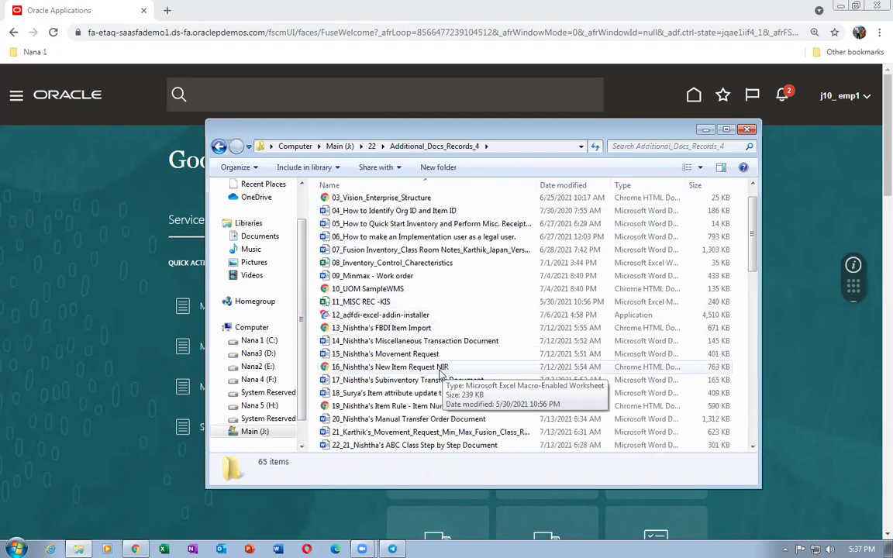
pyautogui.scroll(-7, 440, 375)
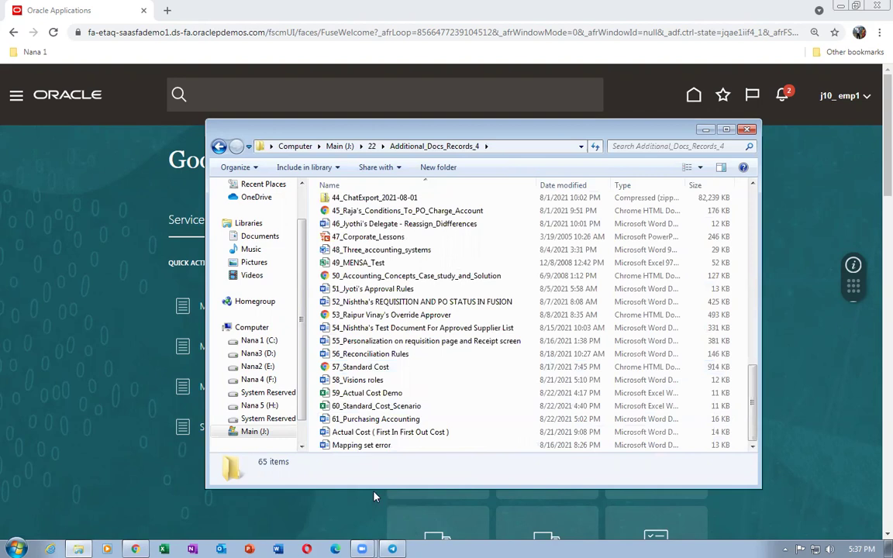
pyautogui.click(402, 394)
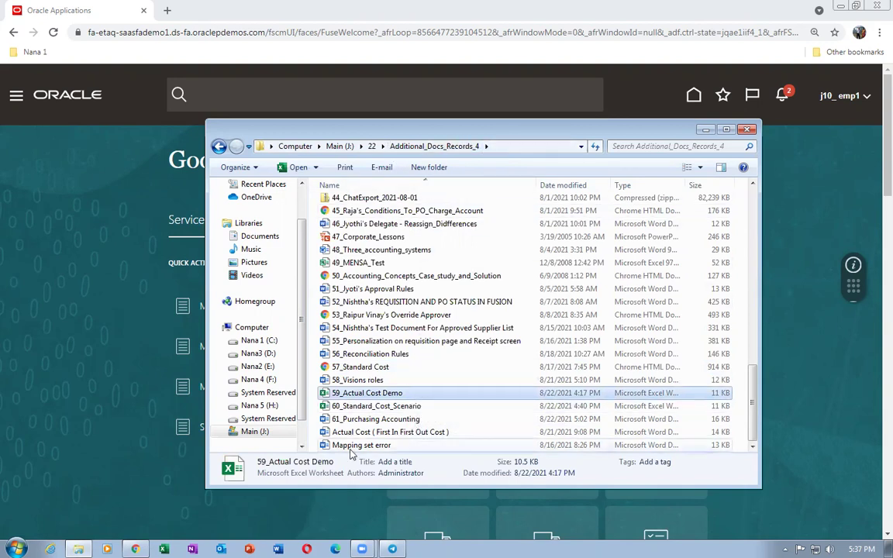
pyautogui.doubleClick(359, 394)
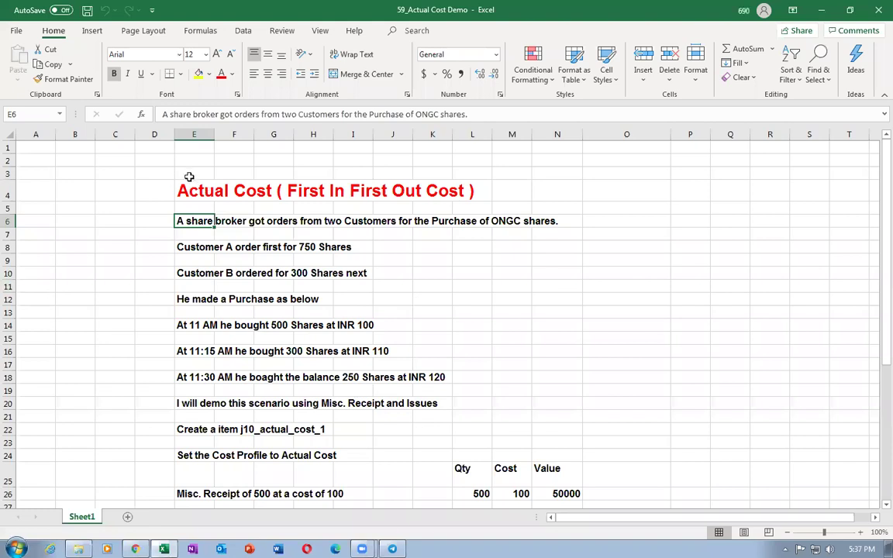
pyautogui.click(191, 194)
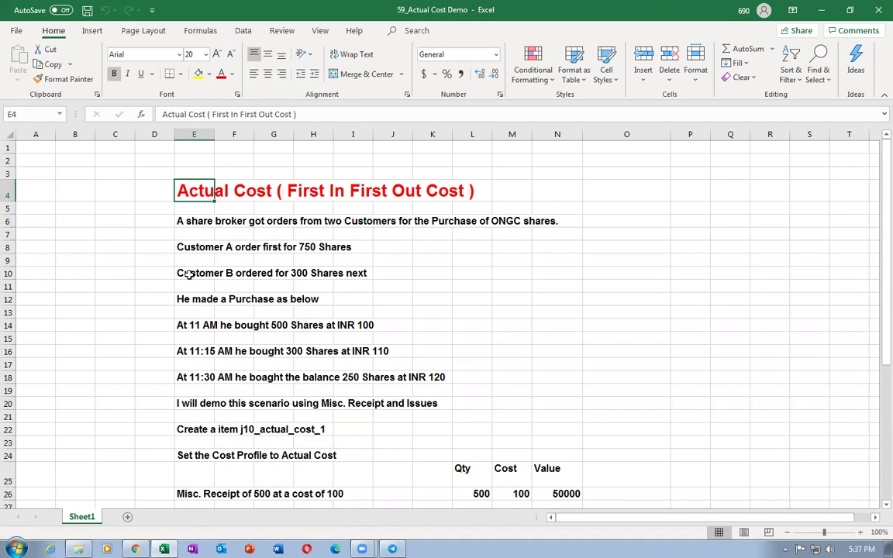
pyautogui.click(182, 222)
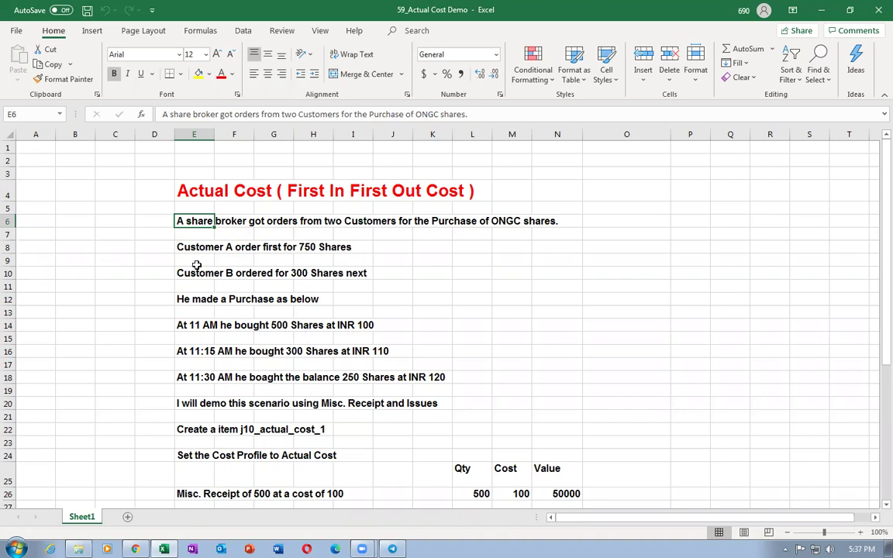
pyautogui.click(180, 248)
pyautogui.click(184, 274)
pyautogui.click(186, 299)
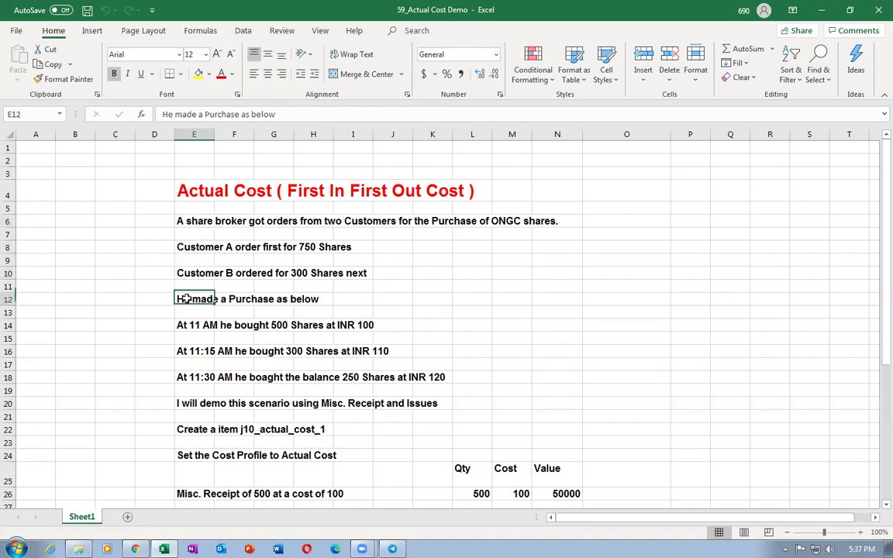
pyautogui.click(179, 221)
pyautogui.scroll(3, 521, 308)
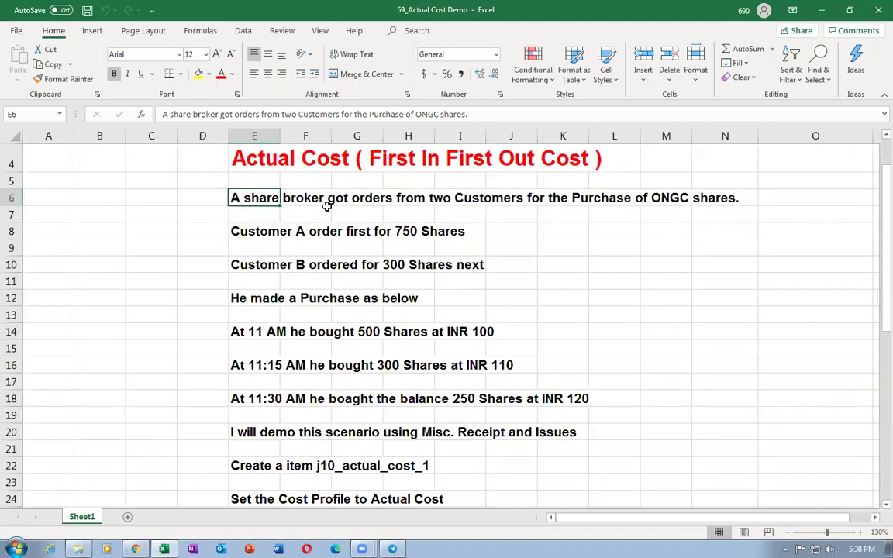
pyautogui.click(654, 249)
# Review the Customer A and B broker orders and the 11 AM purchase of 500 shares at INR 100
pyautogui.click(712, 249)
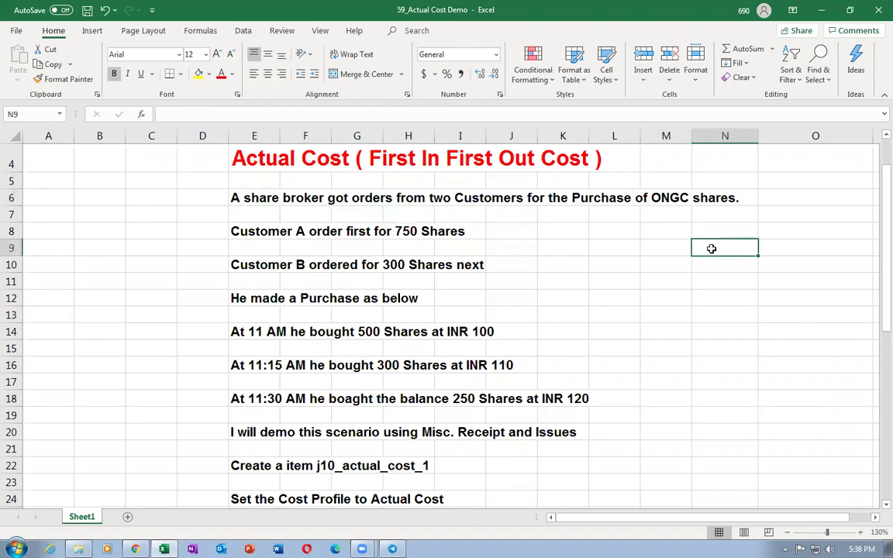
pyautogui.click(665, 254)
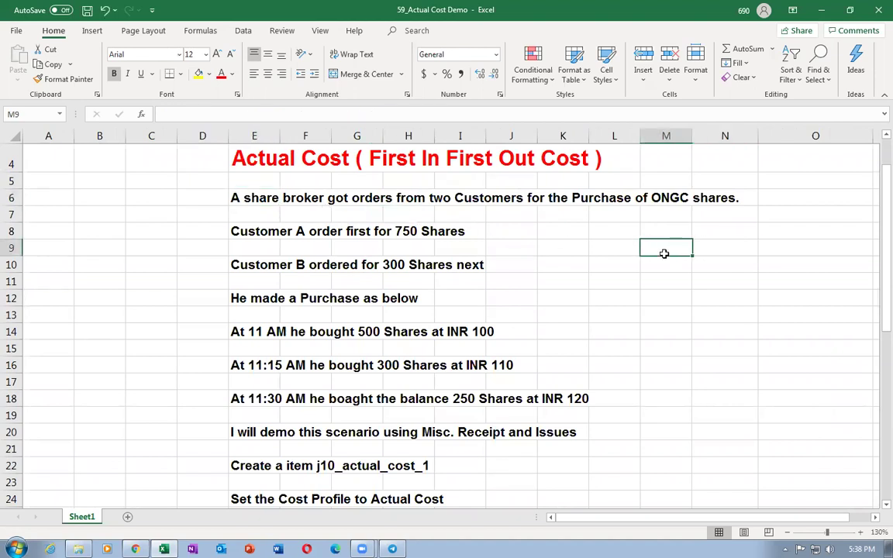
pyautogui.click(237, 198)
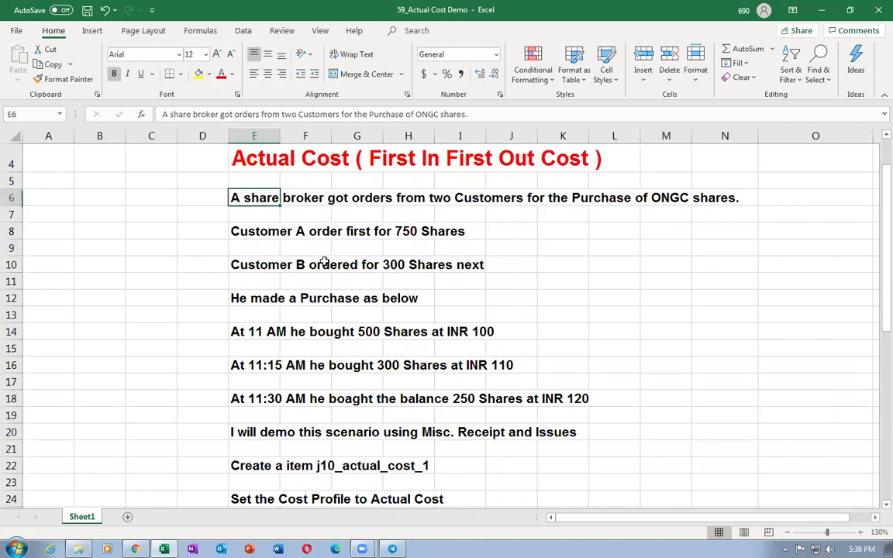
pyautogui.click(234, 229)
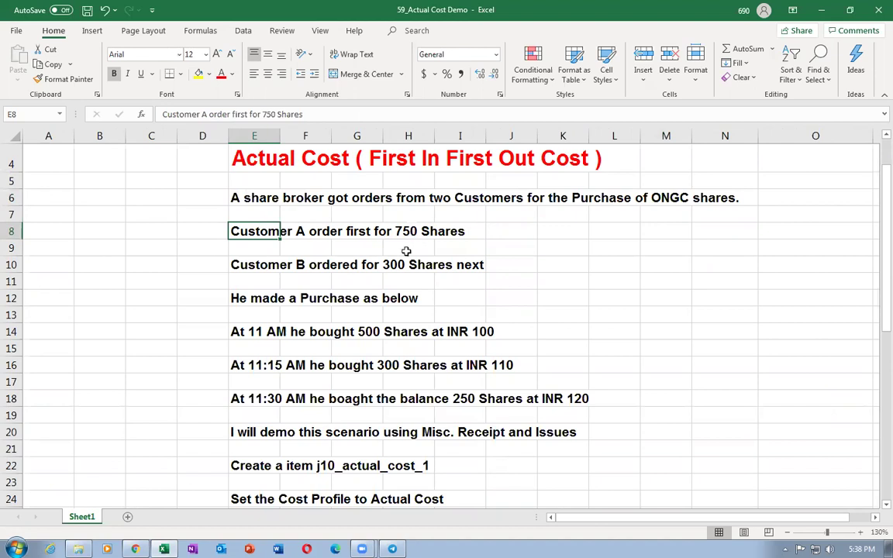
pyautogui.click(245, 266)
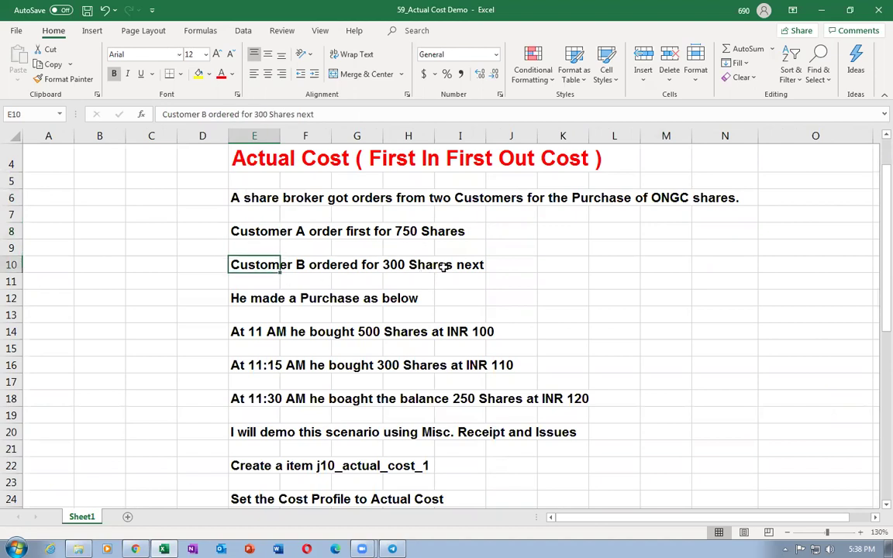
pyautogui.click(243, 296)
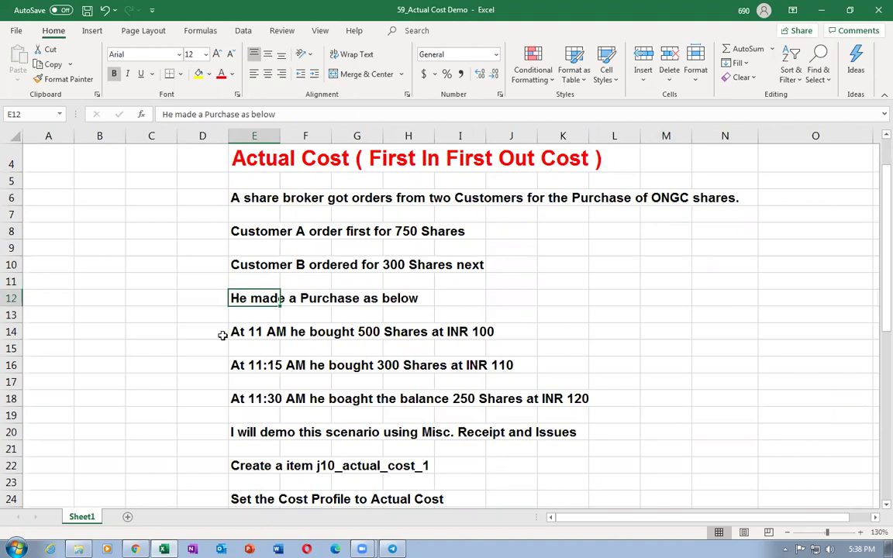
pyautogui.click(233, 334)
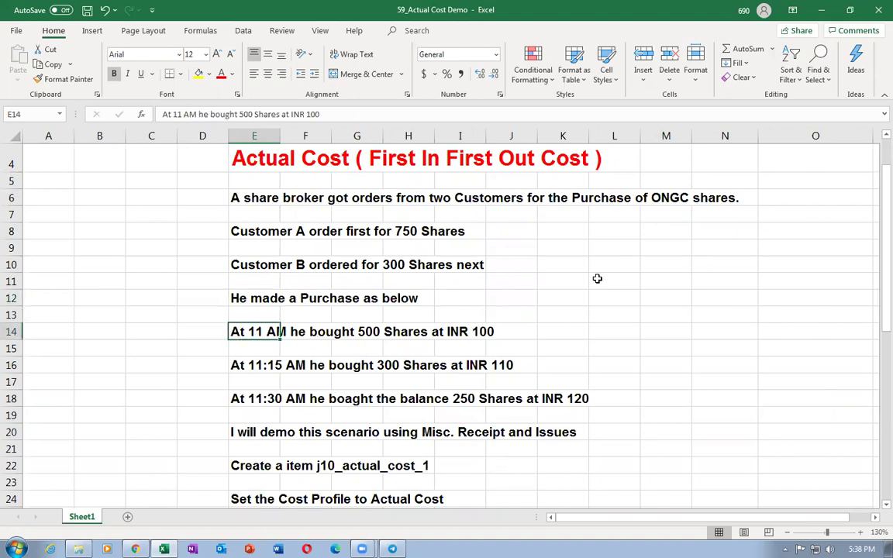
pyautogui.click(490, 332)
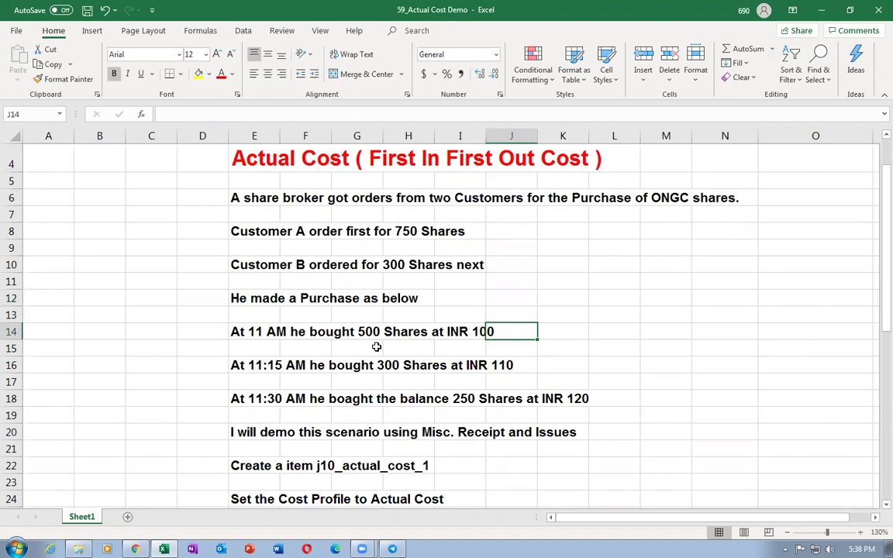
pyautogui.press('Left')
pyautogui.press('Left')
pyautogui.press('Left')
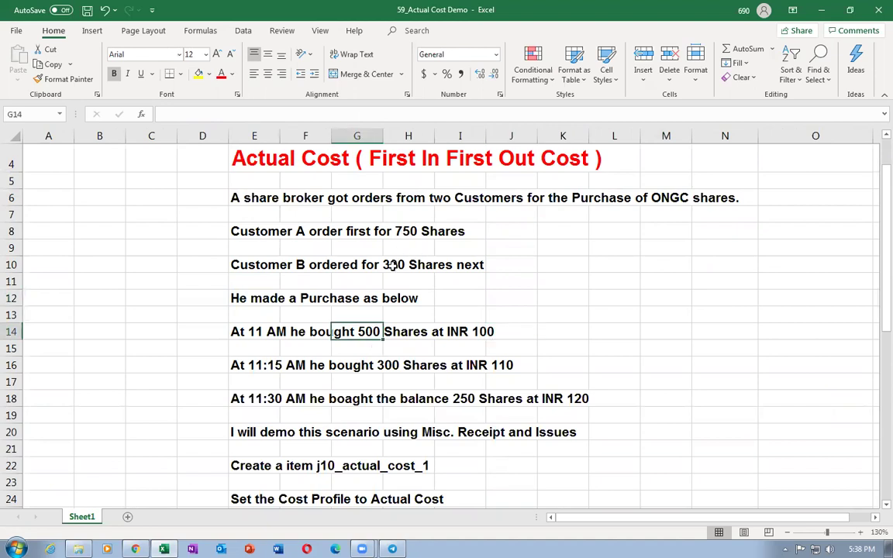
pyautogui.click(244, 332)
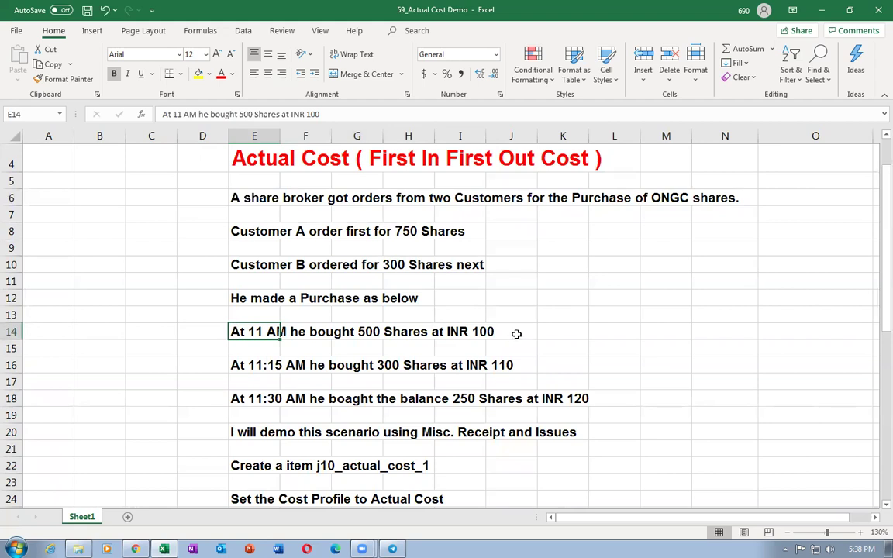
# Review the 11:15 AM purchase of 300 shares at INR 110 and 11:30 AM purchase of 250 at INR 120
pyautogui.scroll(-1, 516, 335)
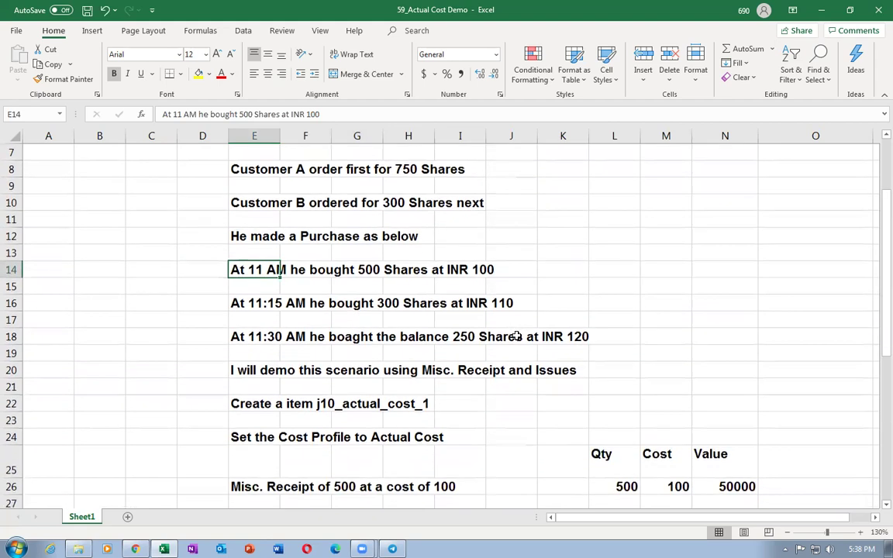
pyautogui.click(245, 302)
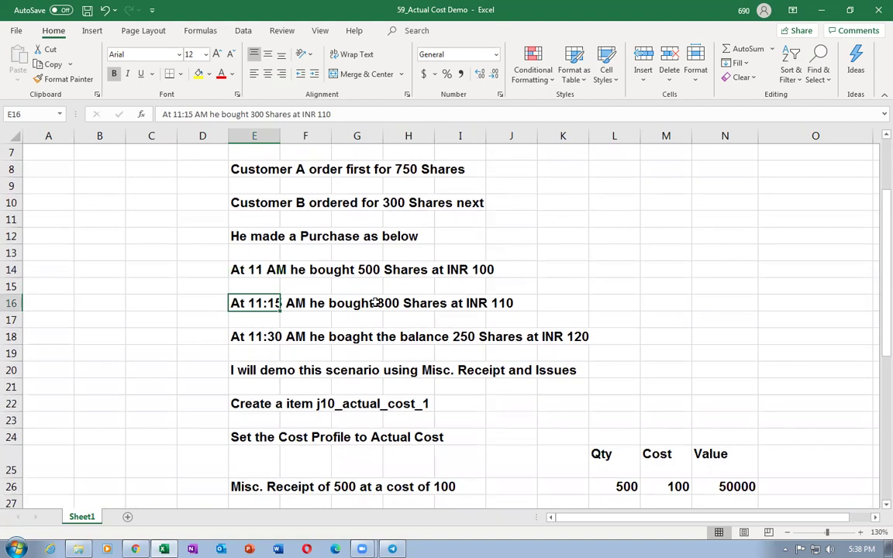
pyautogui.click(506, 303)
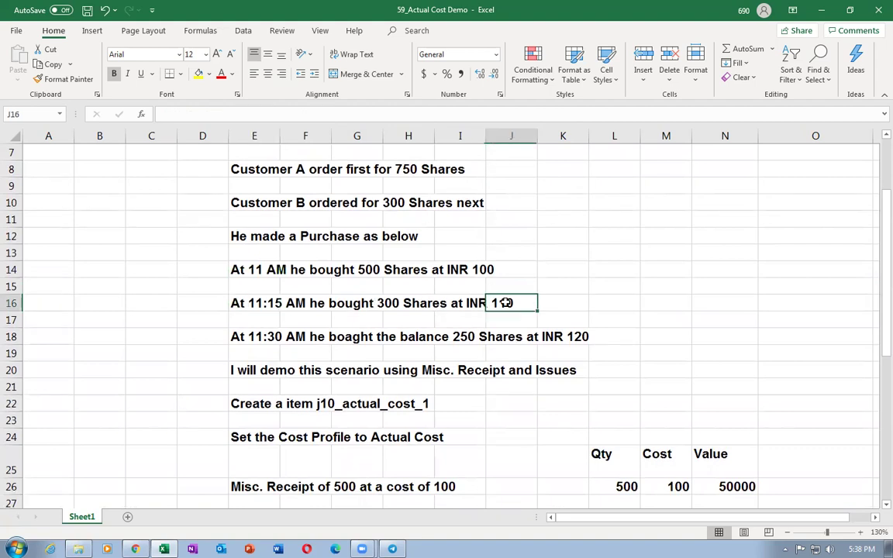
pyautogui.click(235, 337)
pyautogui.click(454, 339)
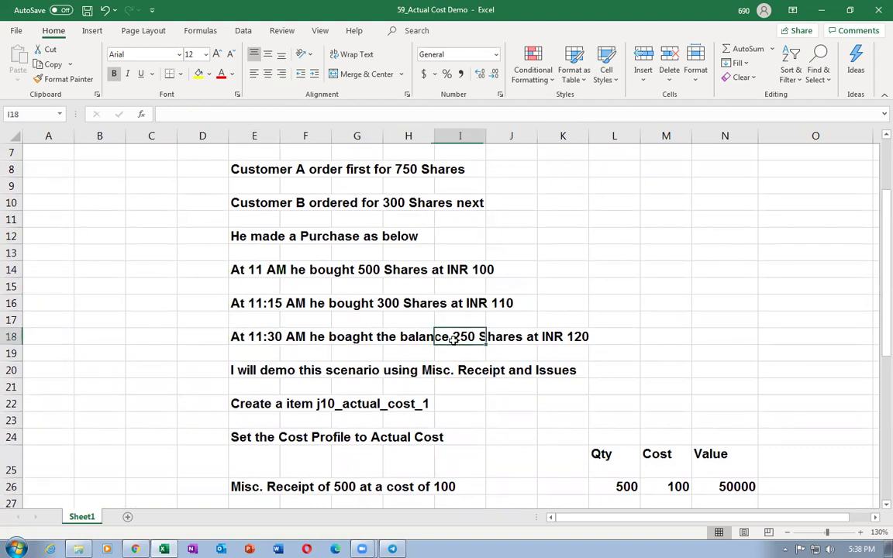
pyautogui.click(543, 337)
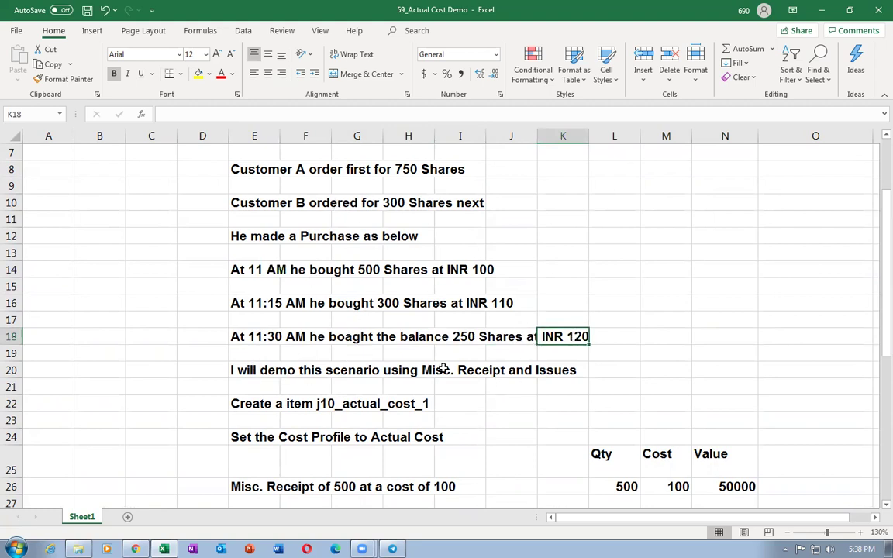
# Review the item-creation and Actual Cost profile steps, then return to Oracle Applications
pyautogui.scroll(-1, 467, 370)
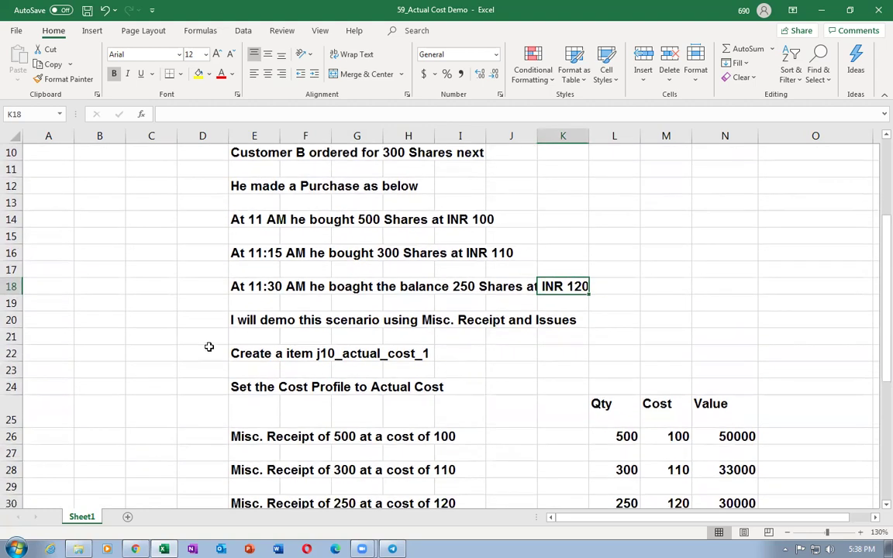
pyautogui.click(242, 352)
pyautogui.click(234, 387)
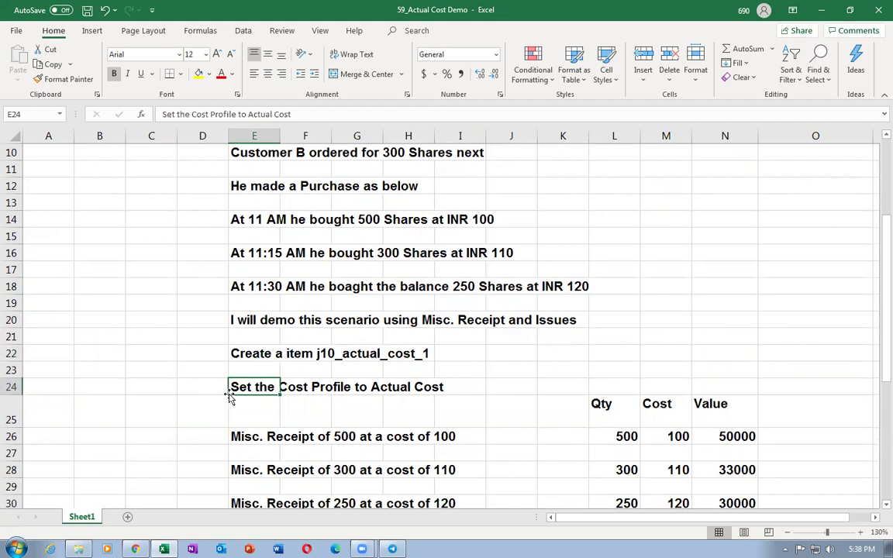
pyautogui.click(397, 385)
pyautogui.click(234, 386)
pyautogui.click(135, 549)
pyautogui.click(853, 96)
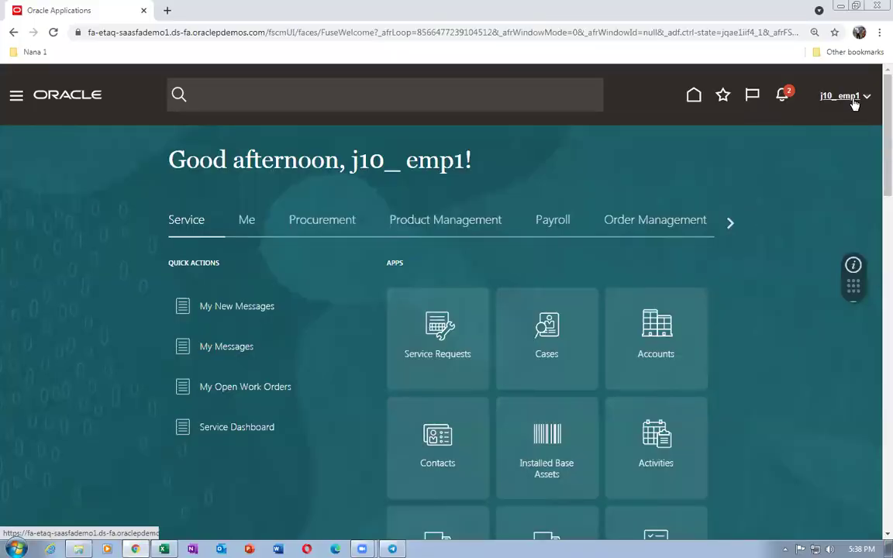
# In Setup and Maintenance, search tasks for man%cost%profile% and open Manage Cost Profiles
pyautogui.click(644, 299)
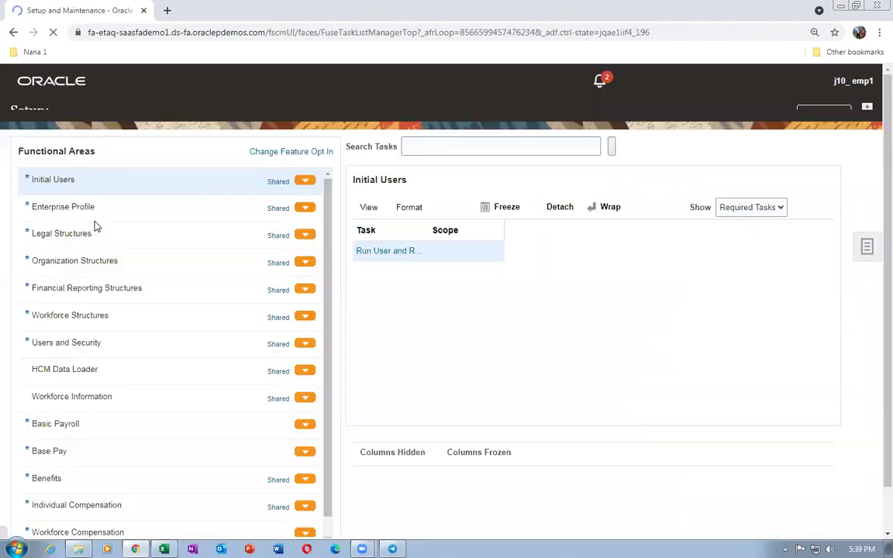
pyautogui.click(868, 271)
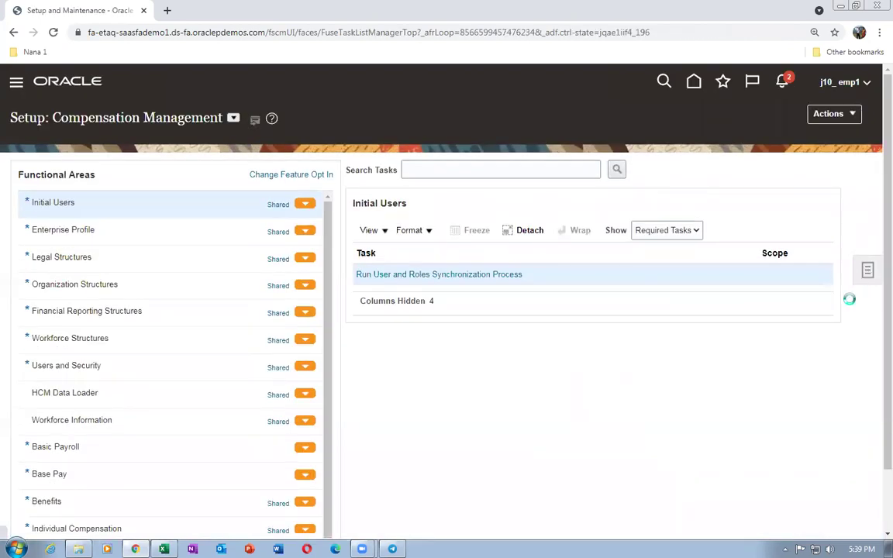
pyautogui.click(299, 161)
pyautogui.write('man%cost%pro')
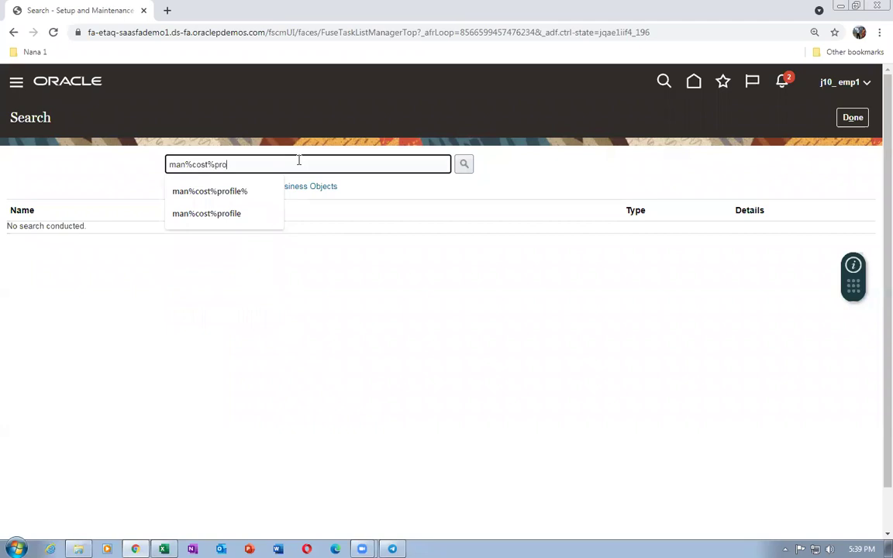
pyautogui.write('file%')
pyautogui.press('Return')
pyautogui.click(47, 231)
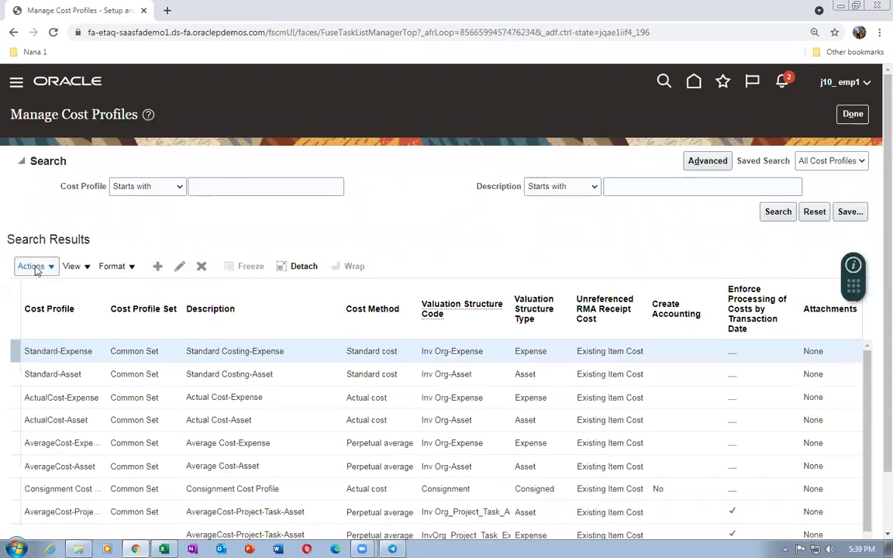
# Filter cost profiles starting with j10 and open j10_std_cost_profile for editing
pyautogui.click(220, 185)
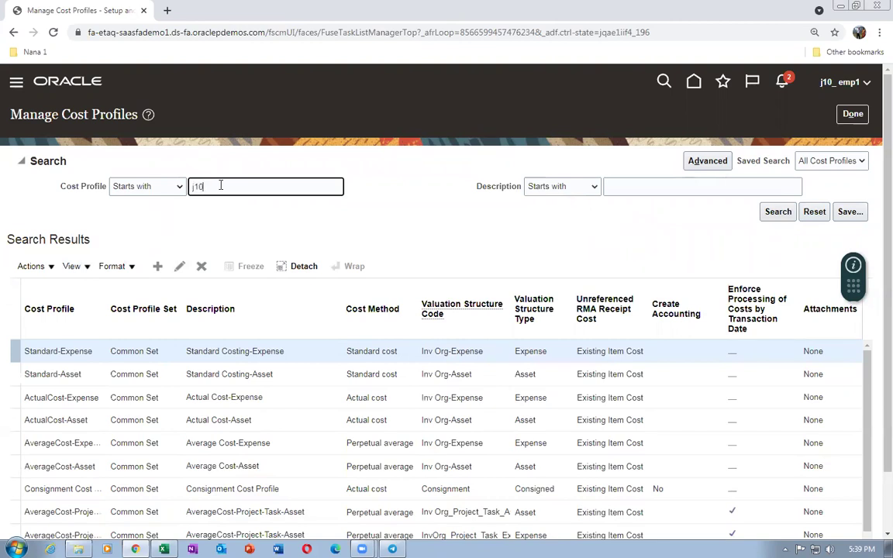
pyautogui.press('Return')
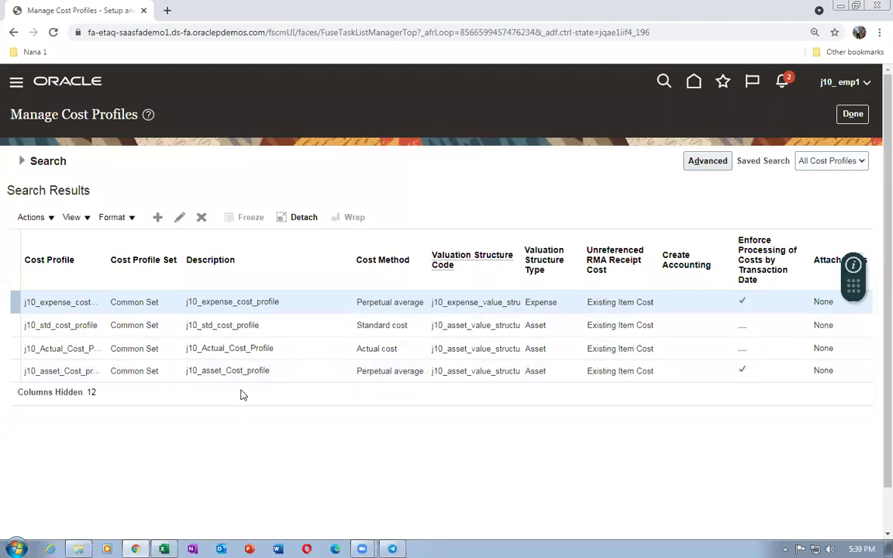
pyautogui.click(293, 326)
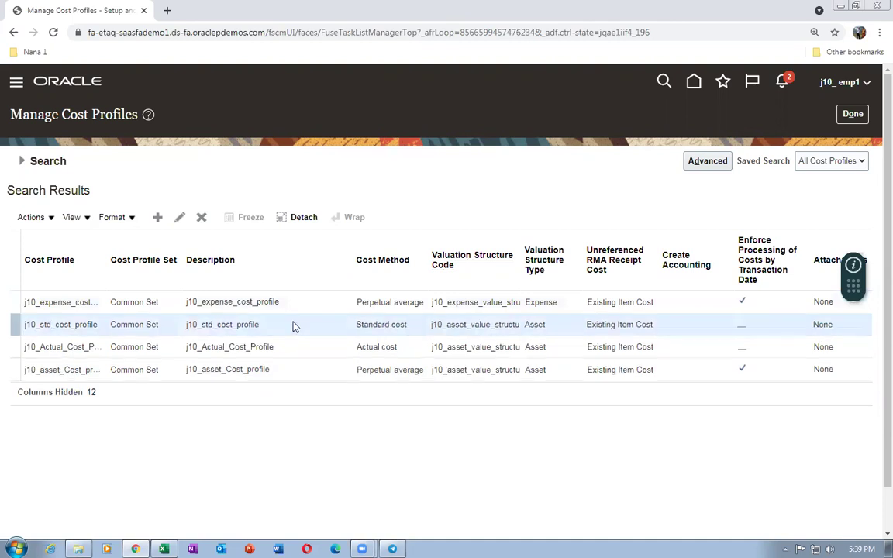
pyautogui.click(297, 348)
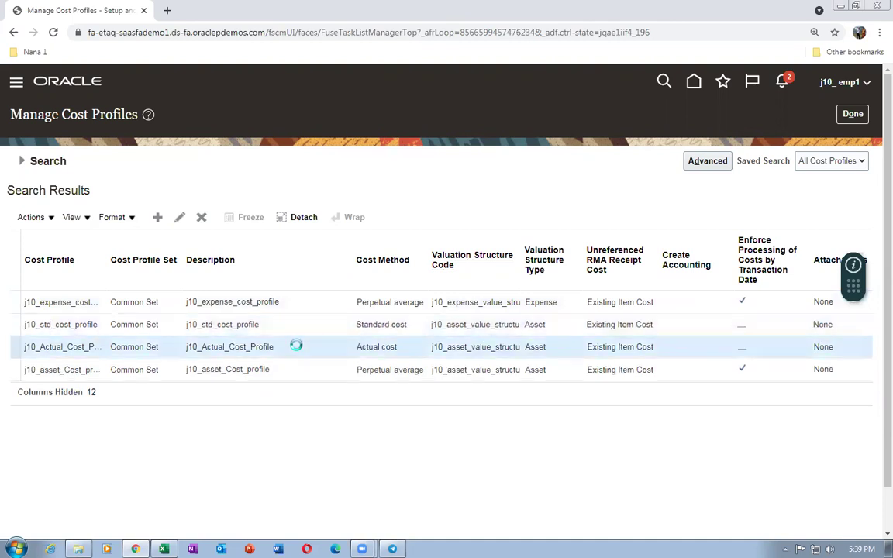
pyautogui.click(278, 326)
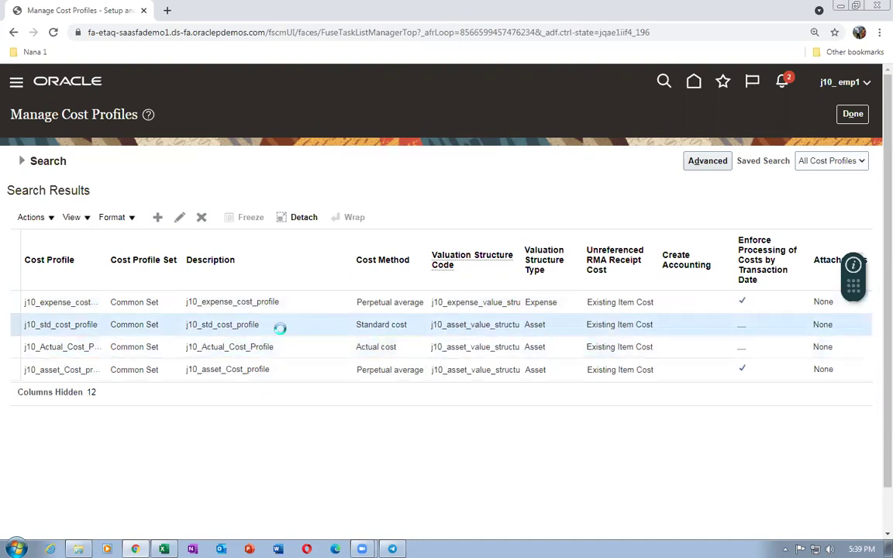
pyautogui.click(180, 218)
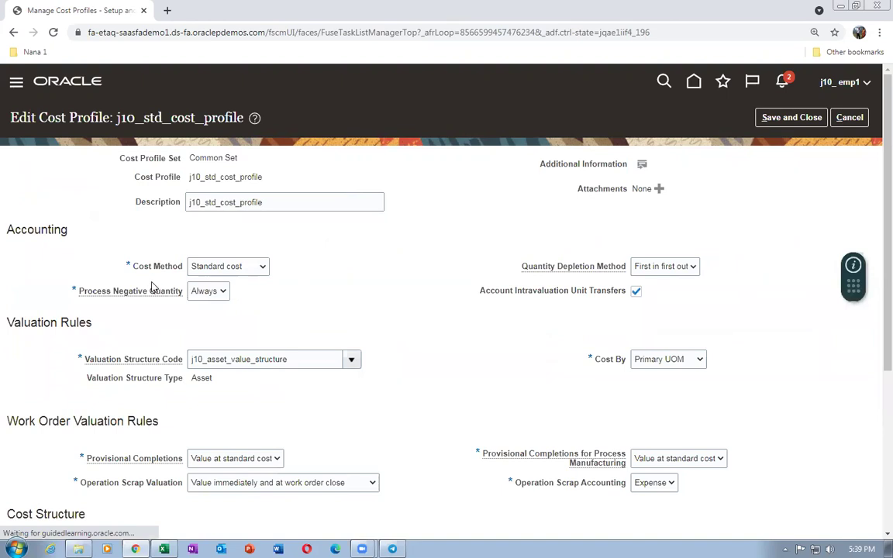
# Check j10_std_cost_profile's j10_cost_mapping group and FIFO depletion, then duplicate the browser tab
pyautogui.scroll(-3, 328, 299)
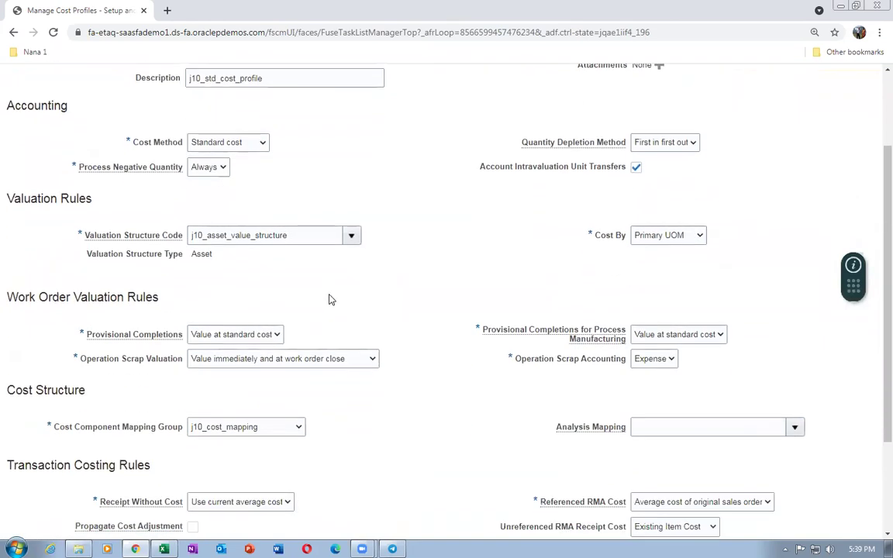
pyautogui.scroll(-3, 329, 299)
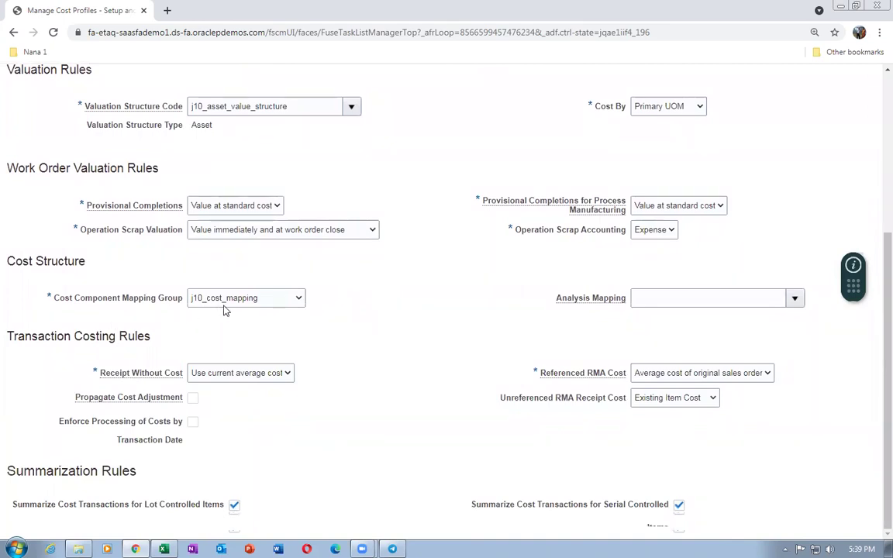
pyautogui.scroll(4, 304, 202)
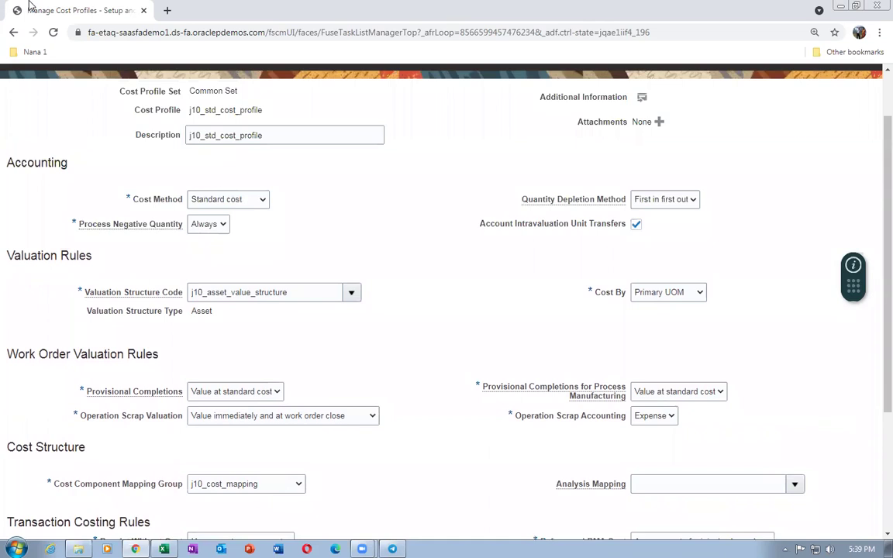
pyautogui.rightClick(39, 10)
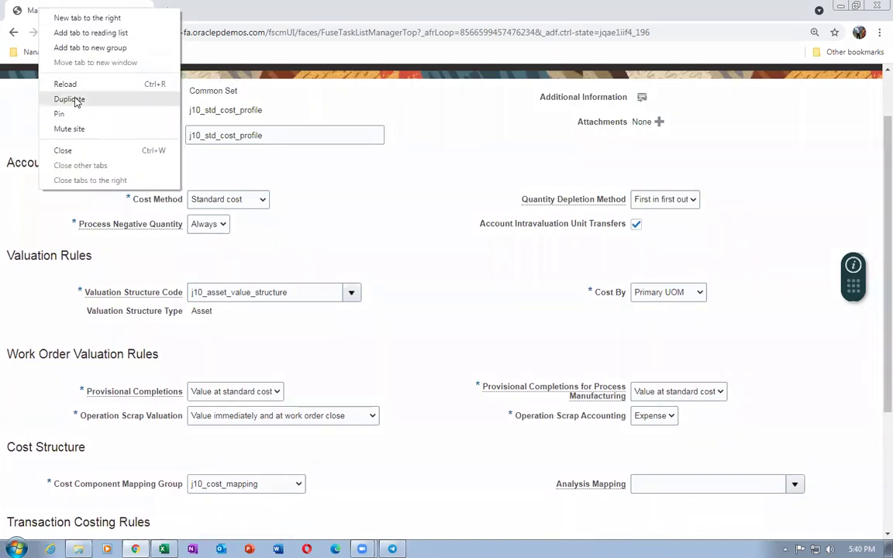
pyautogui.click(66, 83)
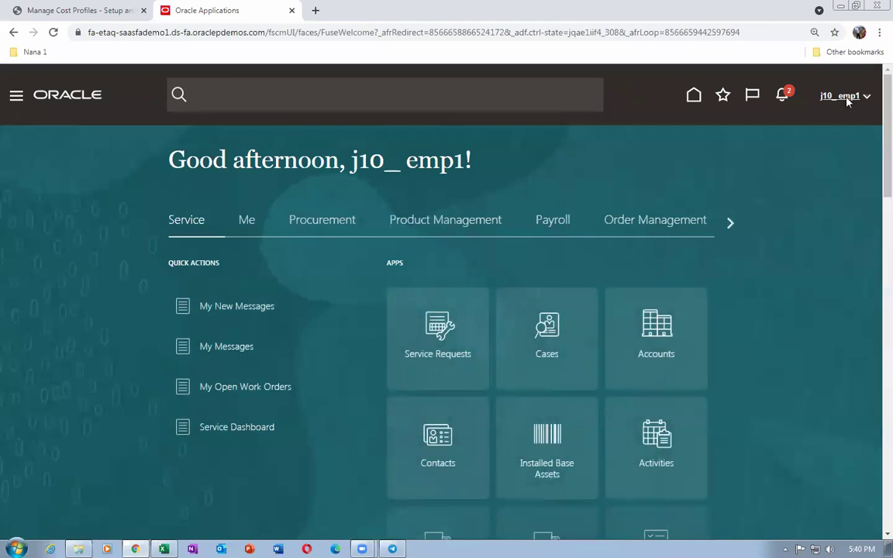
# In the second tab, search Setup and Maintenance for man%cost%map% and open Manage Cost Component Mappings
pyautogui.click(847, 98)
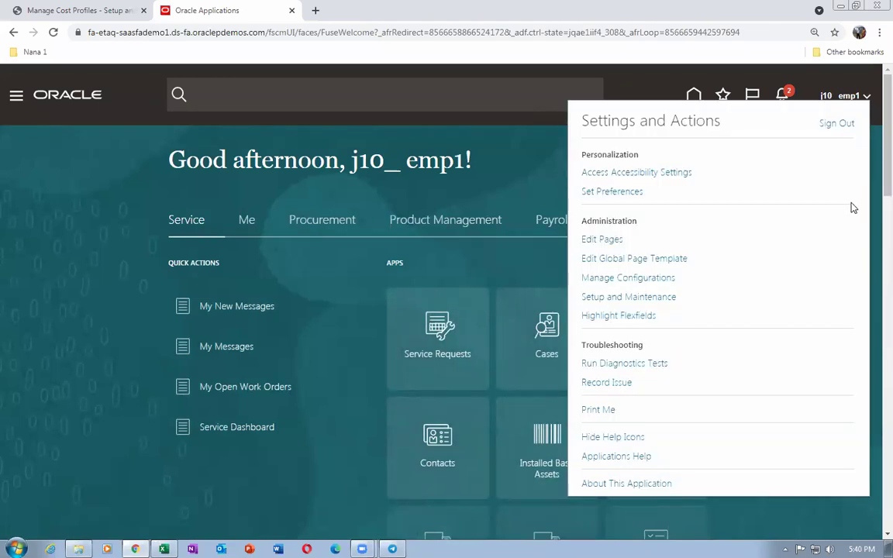
pyautogui.click(656, 299)
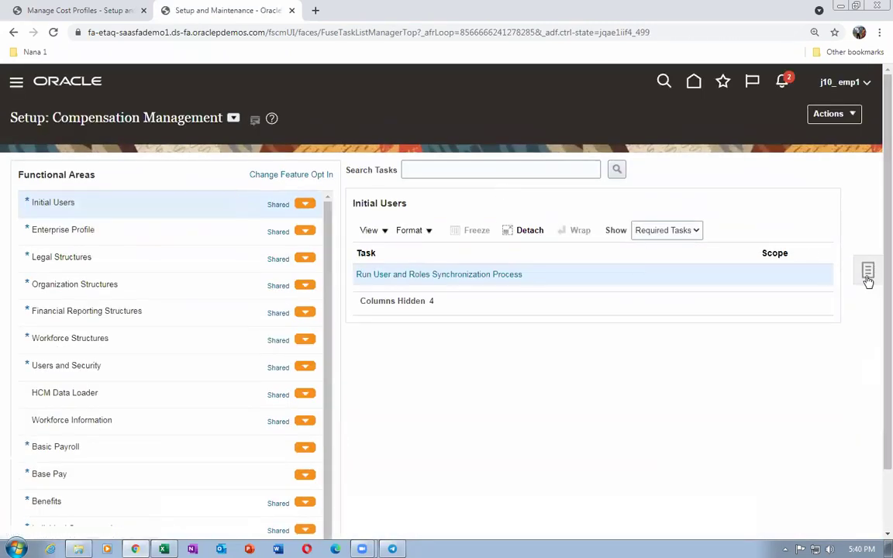
pyautogui.click(780, 313)
pyautogui.click(203, 166)
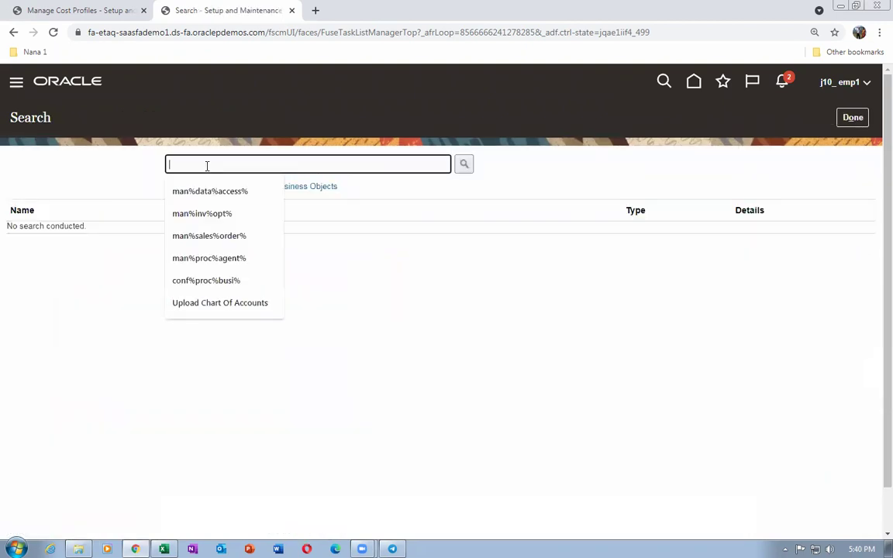
pyautogui.write('man%')
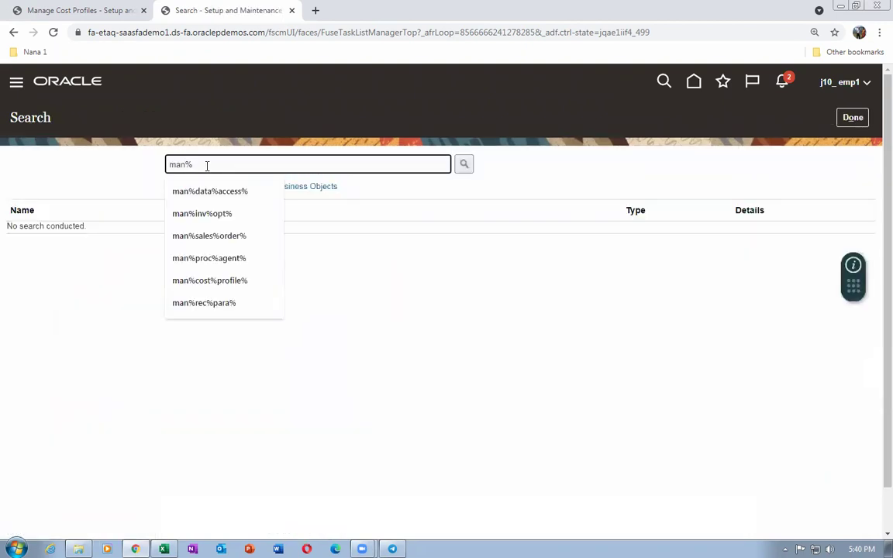
pyautogui.write('ma')
pyautogui.press('BackSpace')
pyautogui.write('cost%map%')
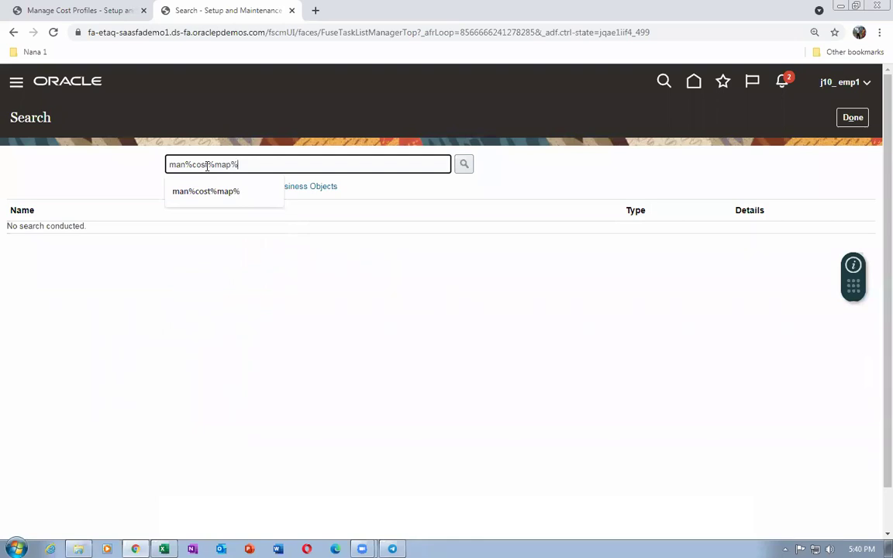
pyautogui.press('Return')
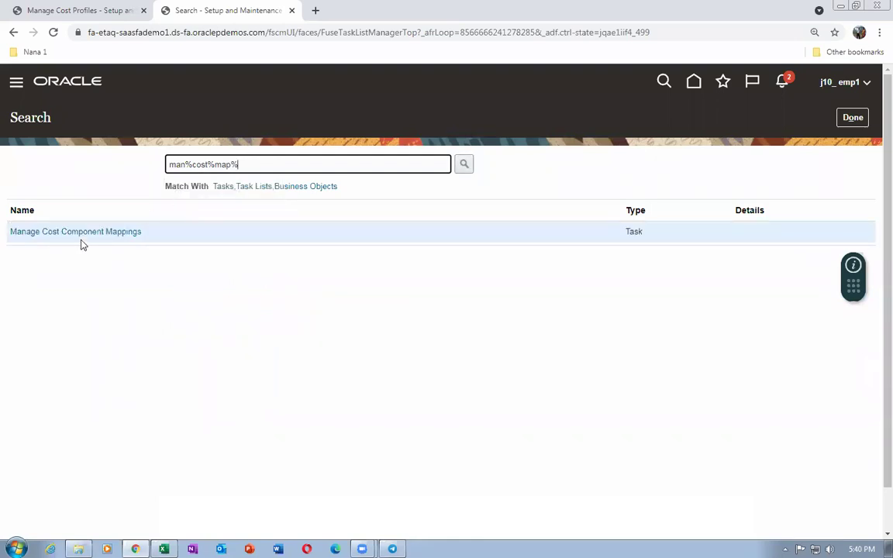
pyautogui.click(82, 232)
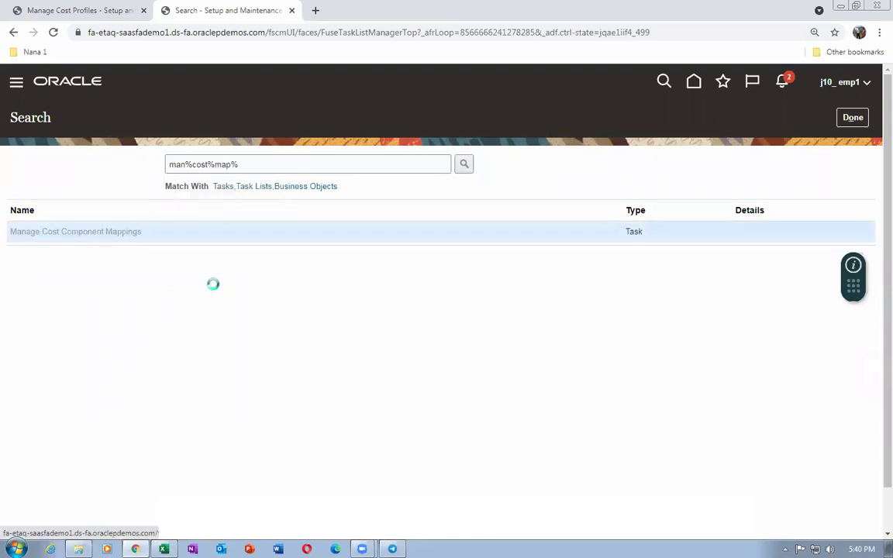
# Compare the j10_cost_mapping component mappings against PM7_COST_MAPPING, then switch to the file browser
pyautogui.scroll(-3, 207, 282)
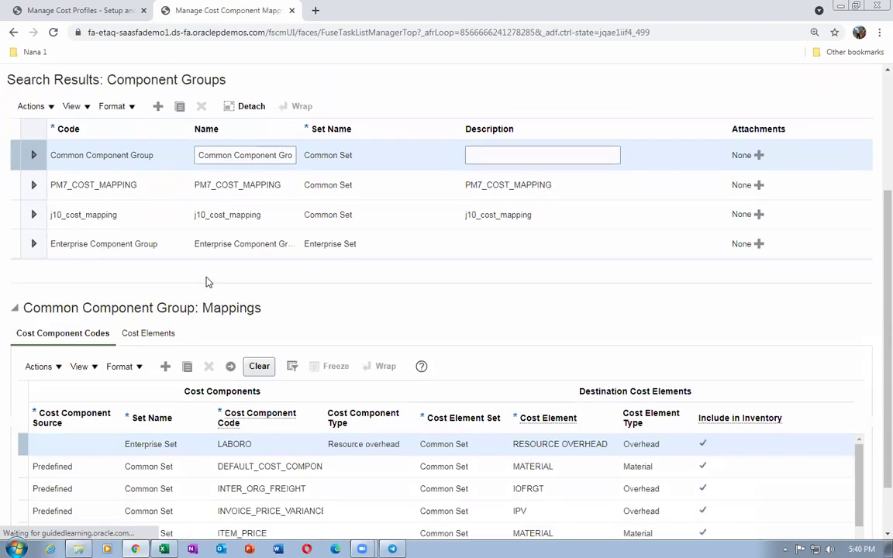
pyautogui.click(15, 215)
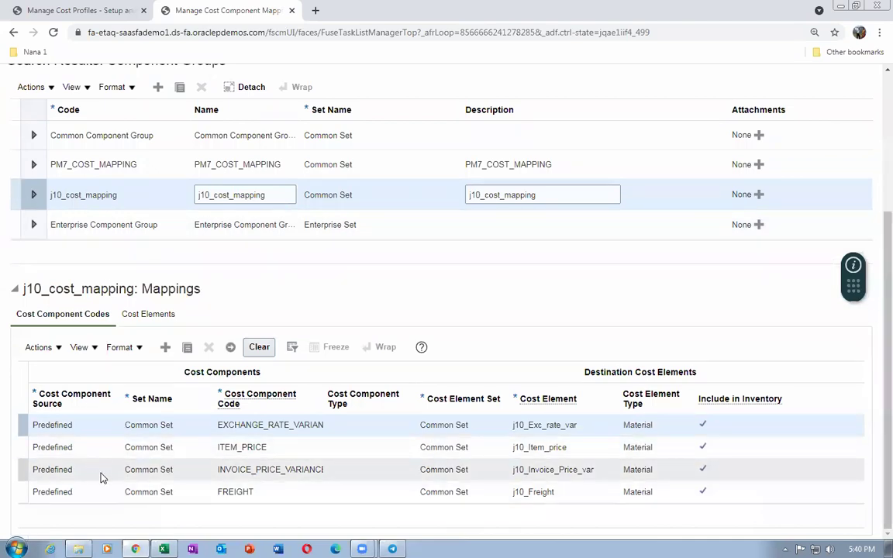
pyautogui.click(12, 165)
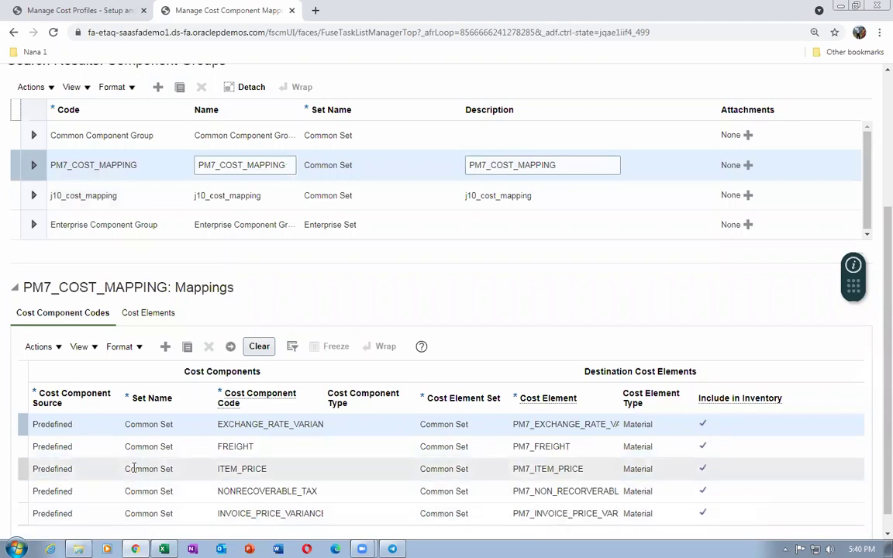
pyautogui.click(12, 195)
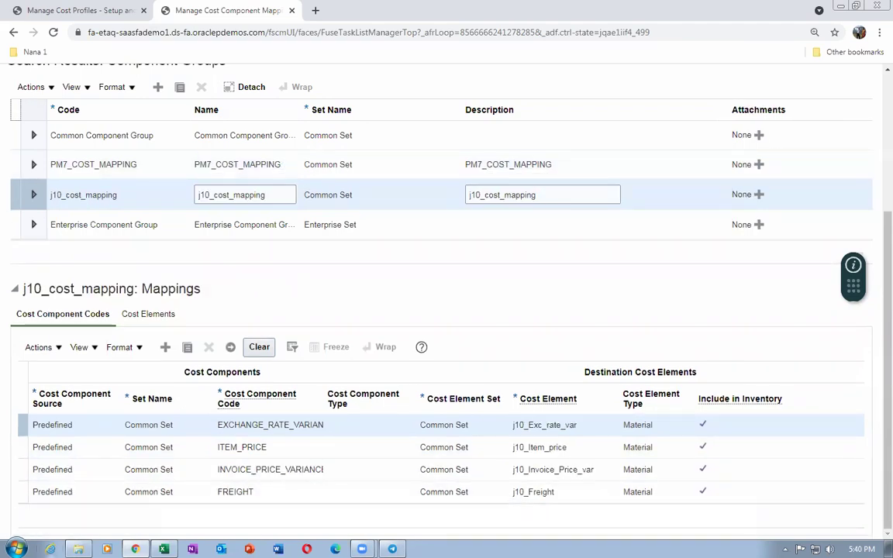
pyautogui.hotkey('alt', 'Tab')
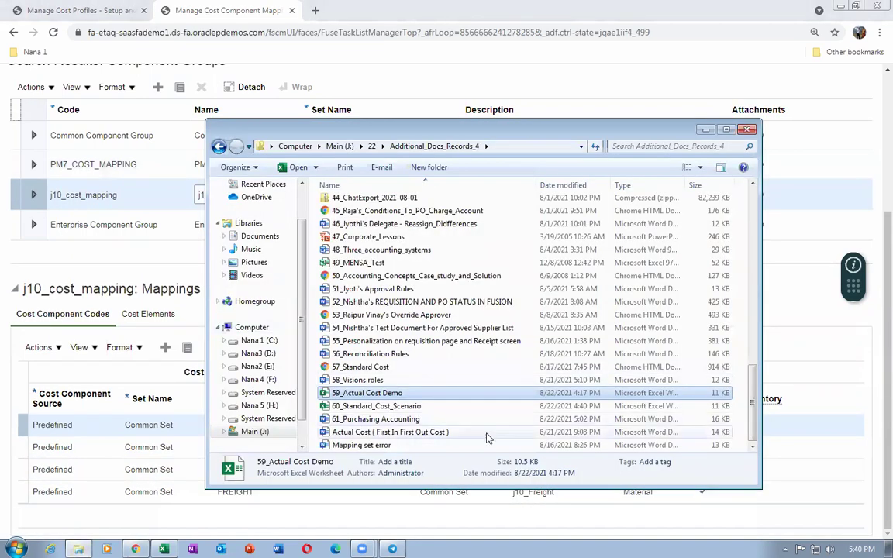
# Read the Mapping set error note on the unmapped NONRECOVERABLE_TAX component, then close Word and the dialog
pyautogui.click(405, 446)
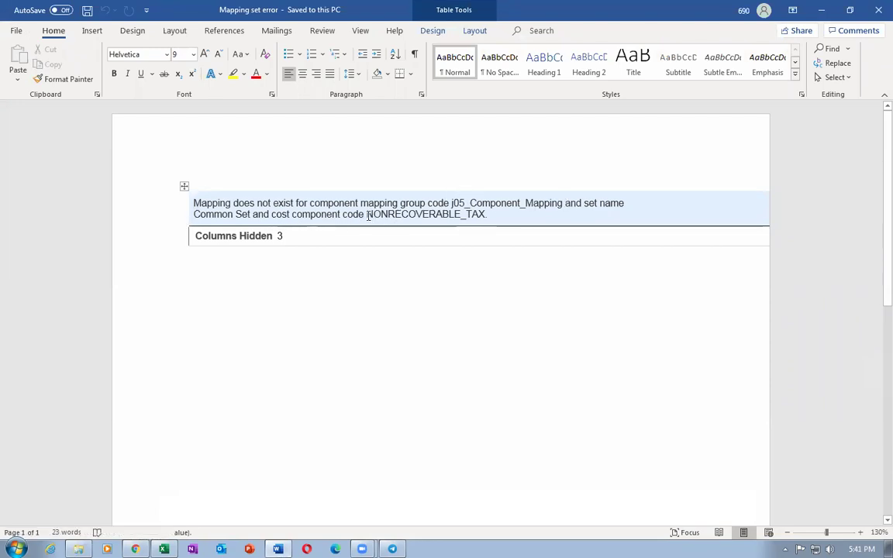
pyautogui.moveTo(376, 216); pyautogui.dragTo(487, 218)
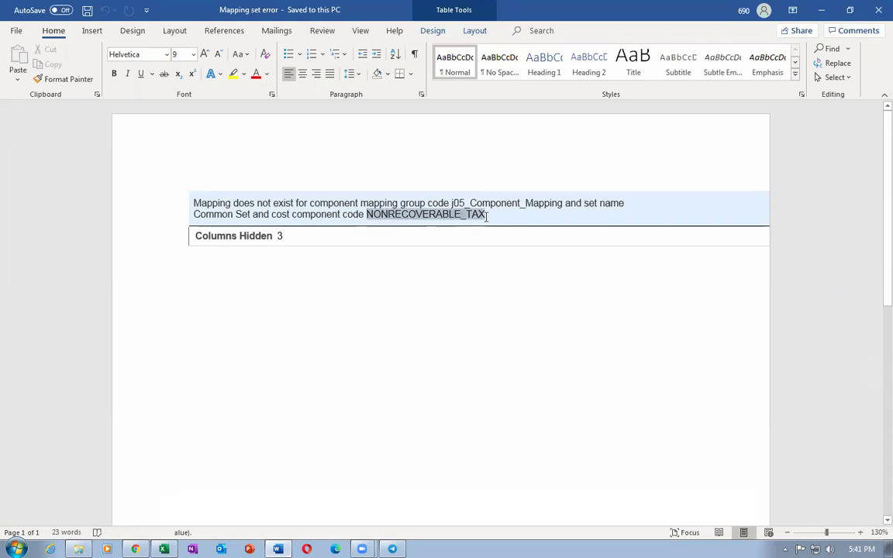
pyautogui.click(392, 334)
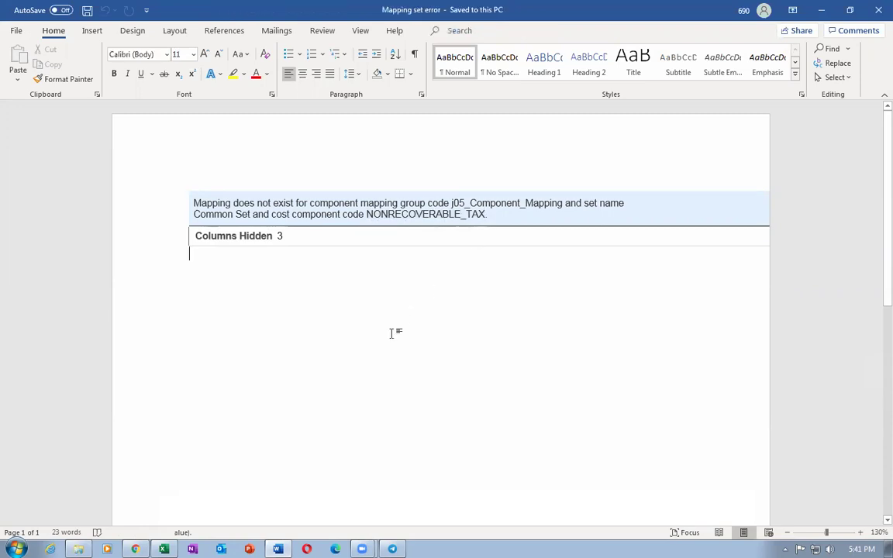
pyautogui.hotkey('alt', 'F4')
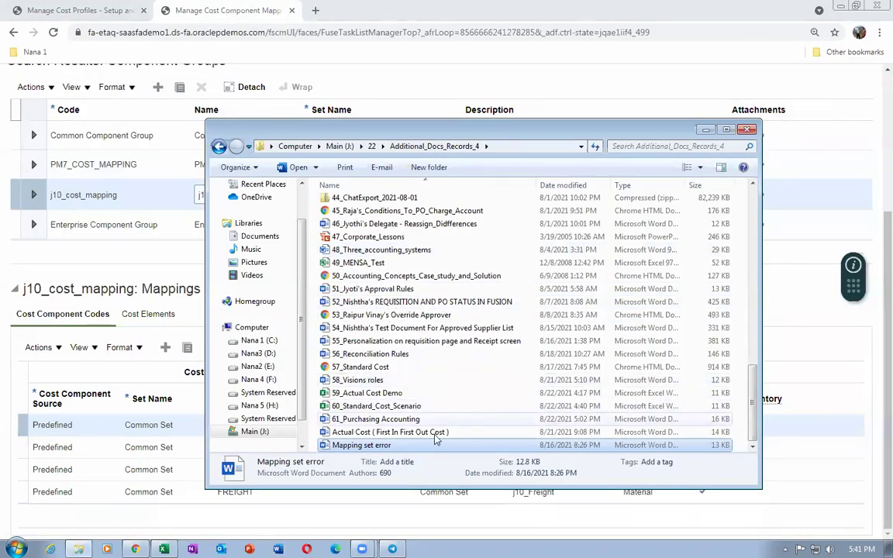
pyautogui.click(364, 432)
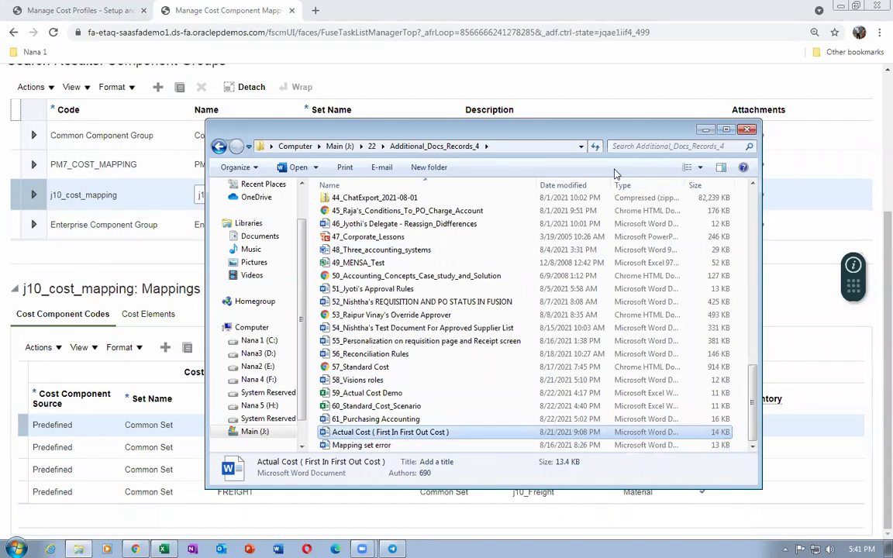
pyautogui.press('Escape')
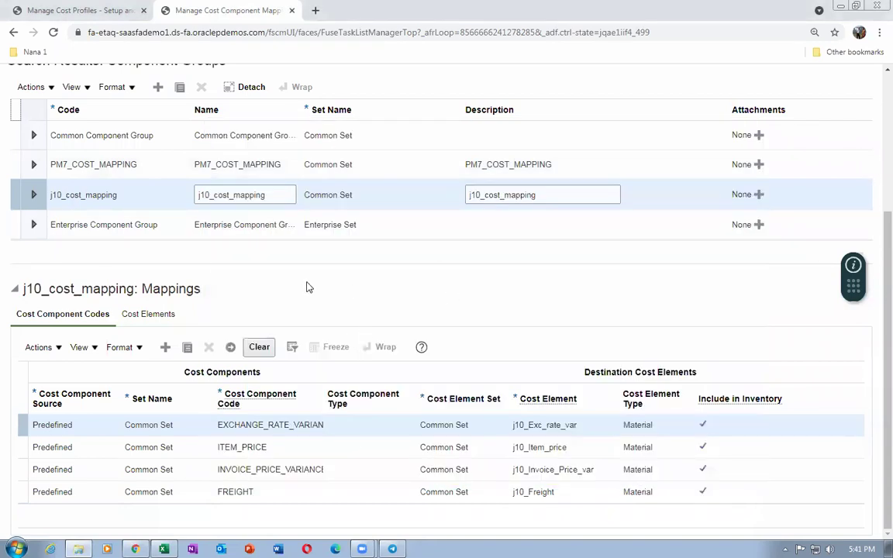
# Cancel editing j10_std_cost_profile and open j10_Actual_Cost_Profile for editing instead
pyautogui.click(70, 10)
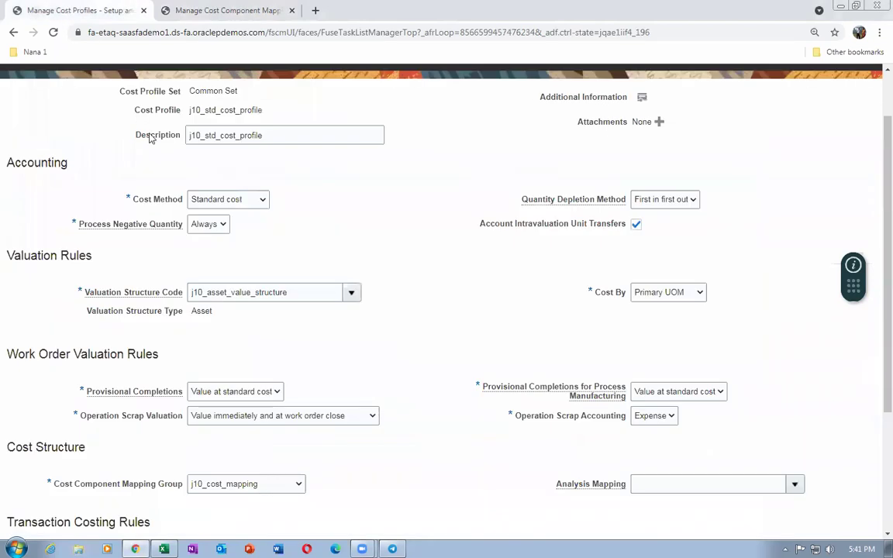
pyautogui.scroll(2, 309, 251)
pyautogui.click(850, 118)
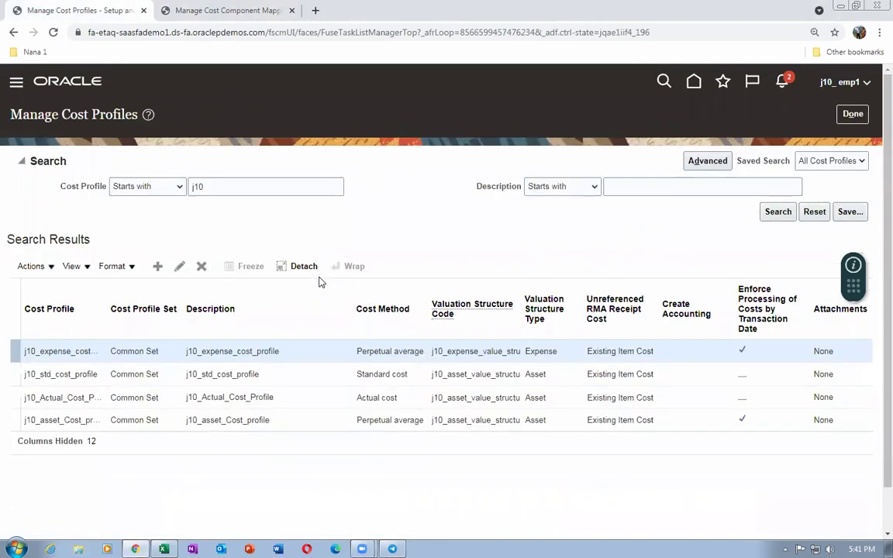
pyautogui.click(291, 398)
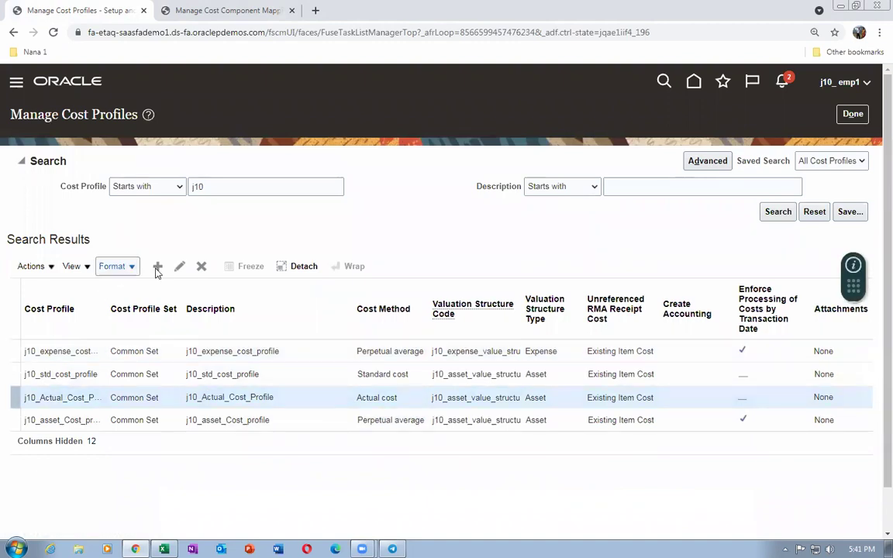
pyautogui.click(179, 267)
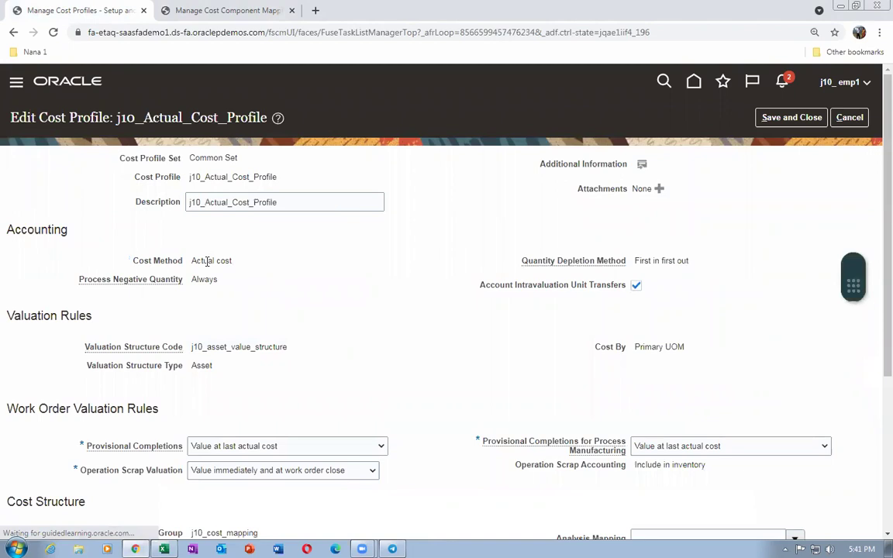
pyautogui.scroll(-3, 232, 294)
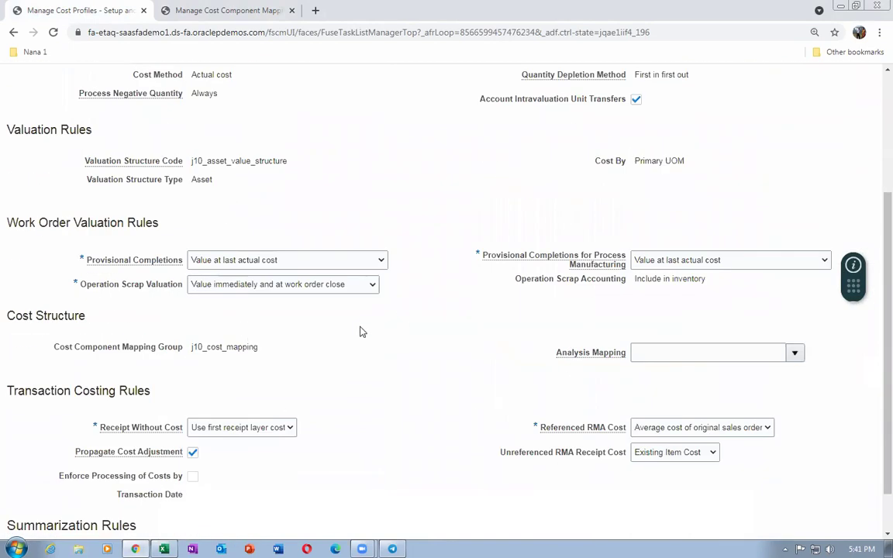
pyautogui.scroll(-1, 360, 331)
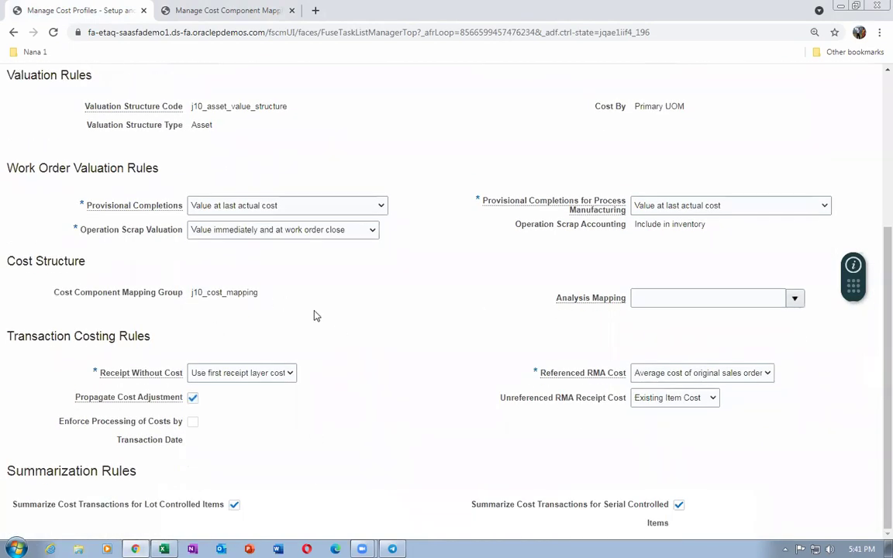
pyautogui.scroll(3, 315, 320)
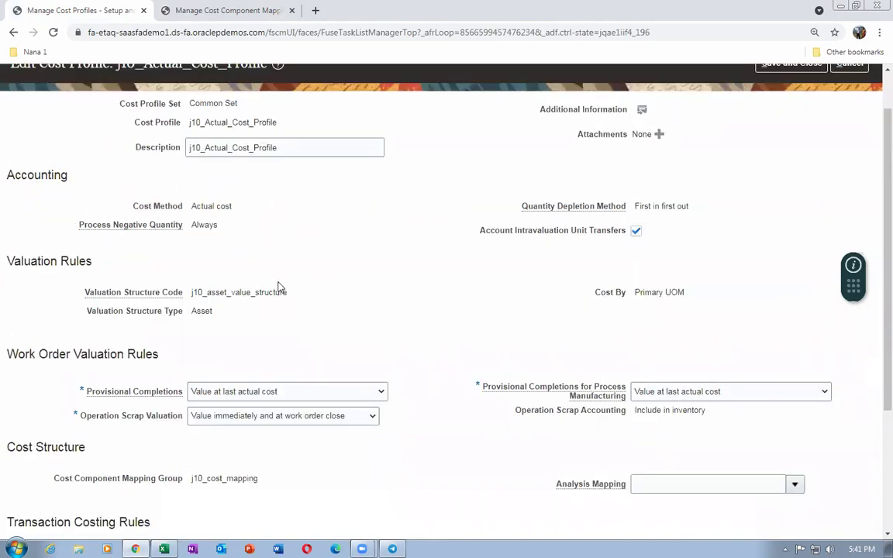
pyautogui.scroll(-3, 280, 286)
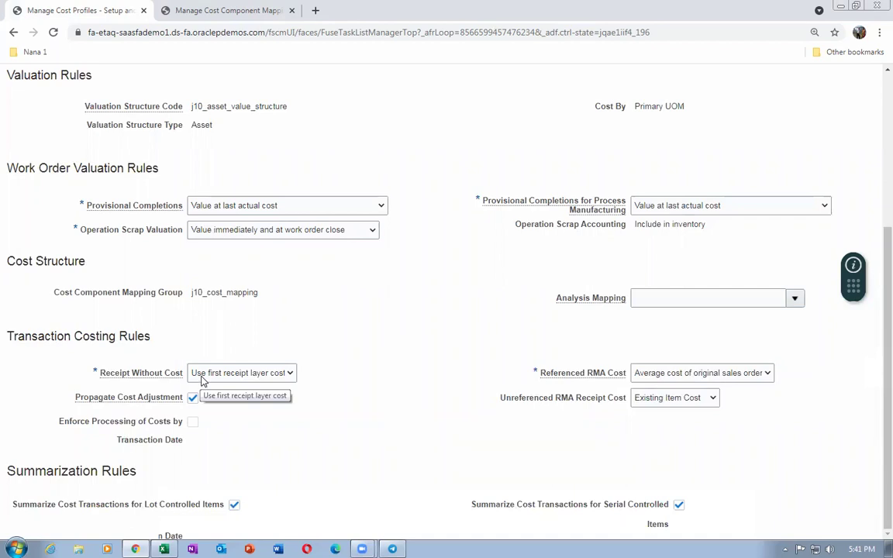
pyautogui.click(242, 374)
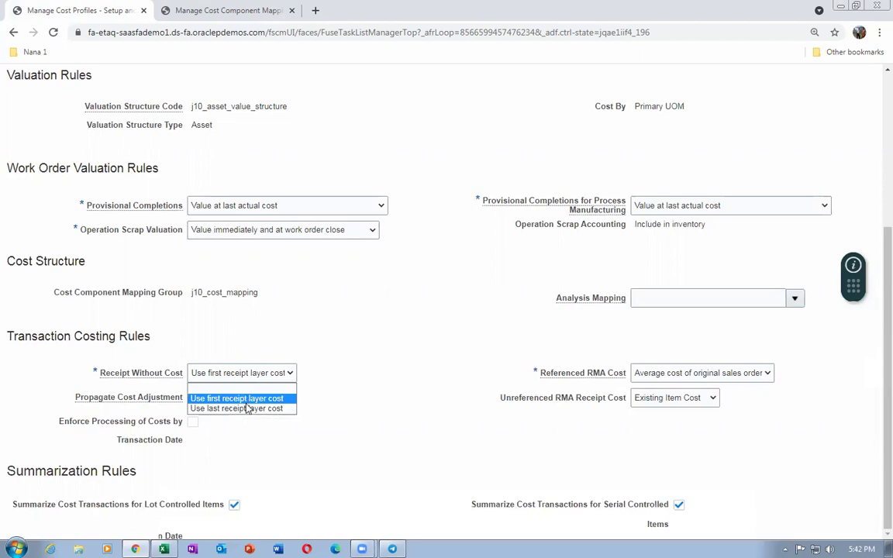
pyautogui.click(455, 396)
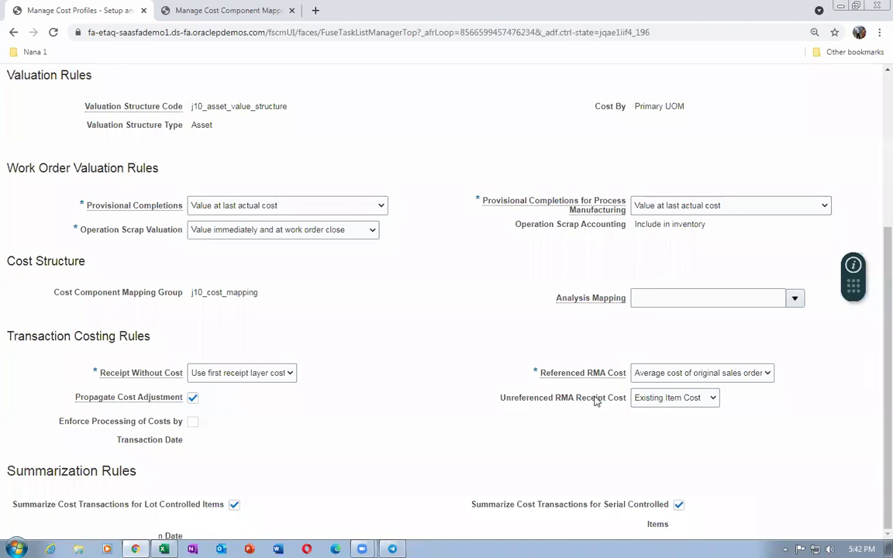
pyautogui.scroll(3, 387, 407)
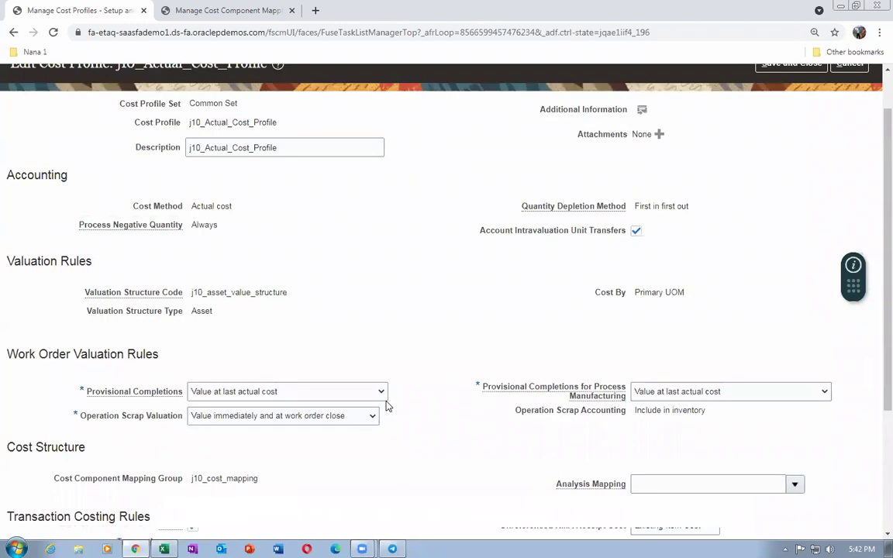
pyautogui.scroll(1, 380, 371)
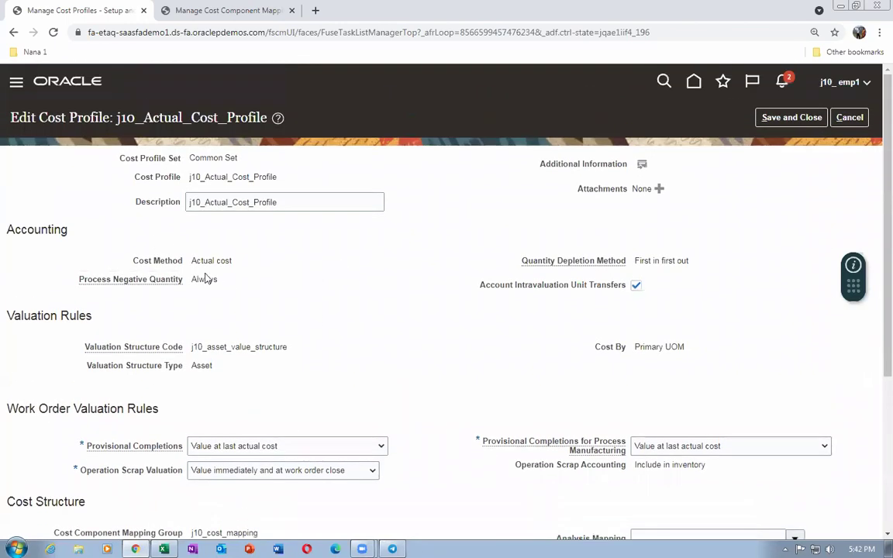
pyautogui.click(850, 117)
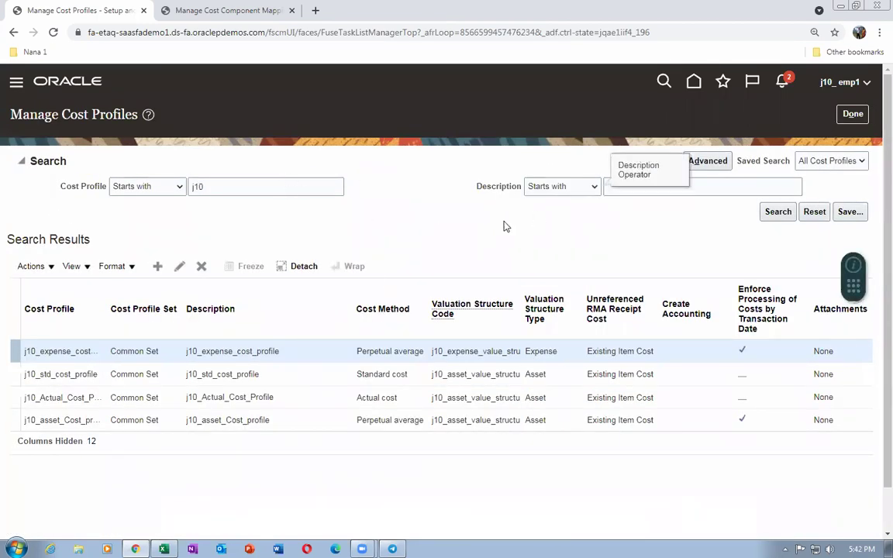
# Search default cost profiles for cost organizations starting with j10 and open the j10_cost_org / j10_cost_book profile
pyautogui.click(853, 114)
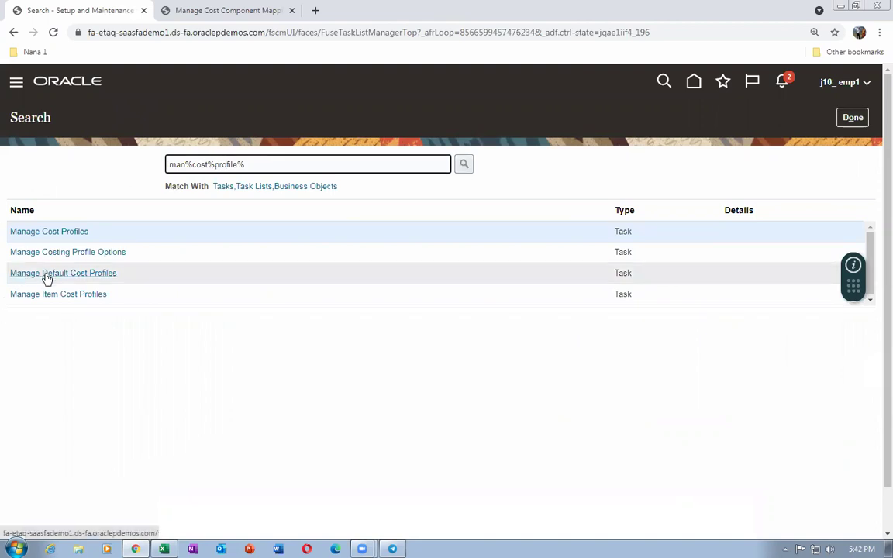
pyautogui.click(45, 274)
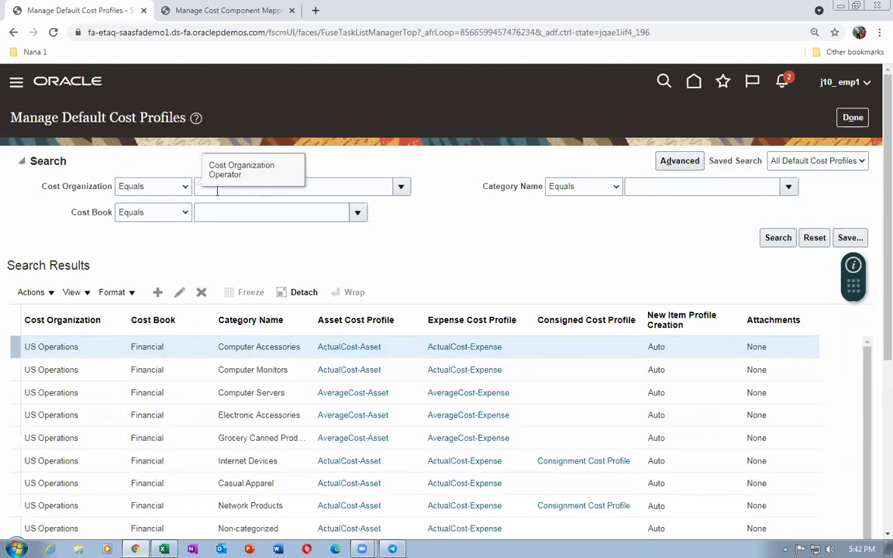
pyautogui.click(332, 187)
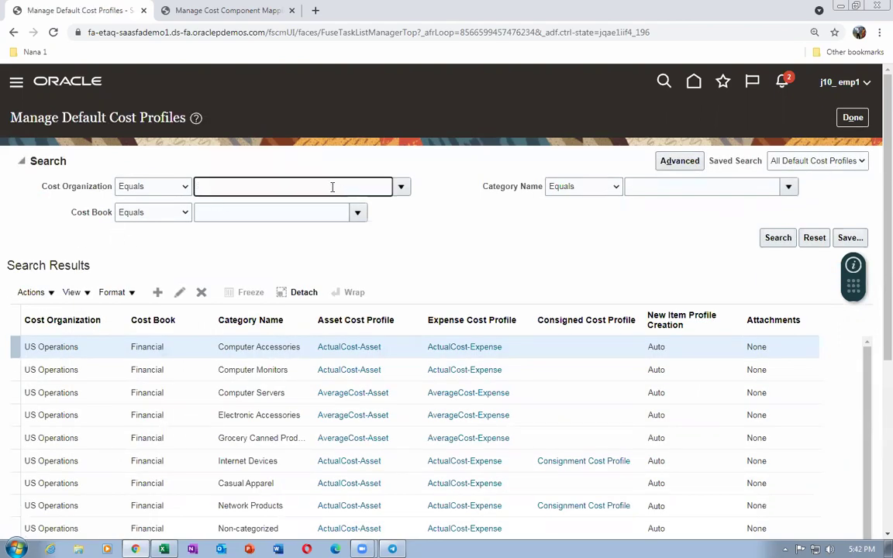
pyautogui.hotkey('shift', 'Tab')
pyautogui.hotkey('alt', 'Down')
pyautogui.press('Up')
pyautogui.press('Up')
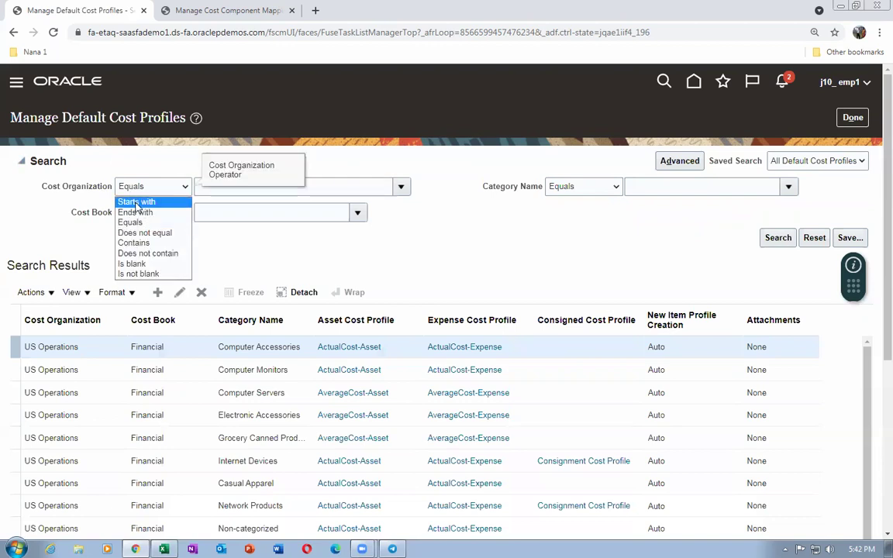
pyautogui.press('Return')
pyautogui.click(335, 186)
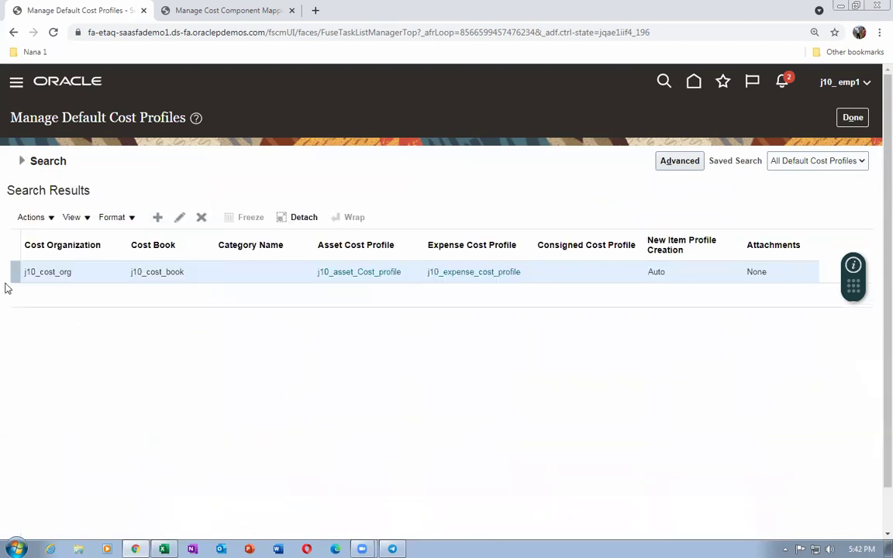
pyautogui.click(180, 218)
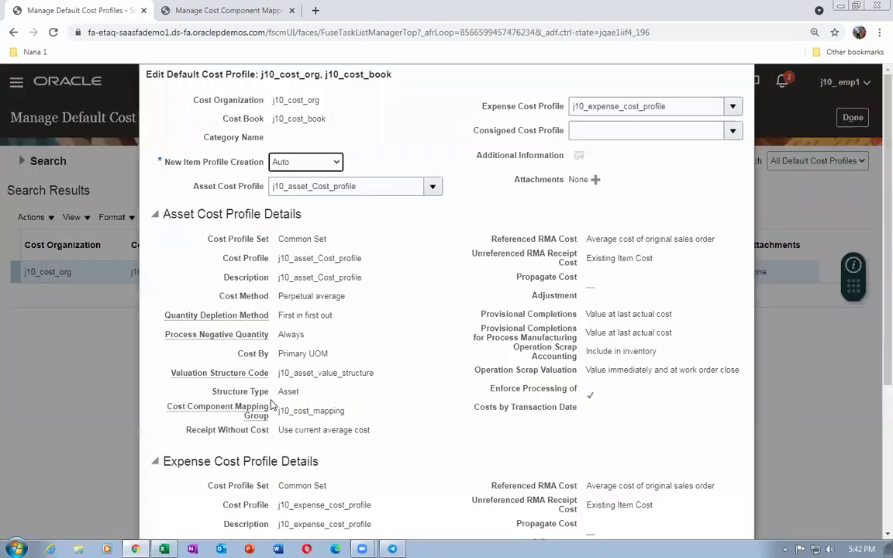
pyautogui.press('Tab')
pyautogui.click(365, 186)
pyautogui.doubleClick(364, 186)
pyautogui.click(373, 240)
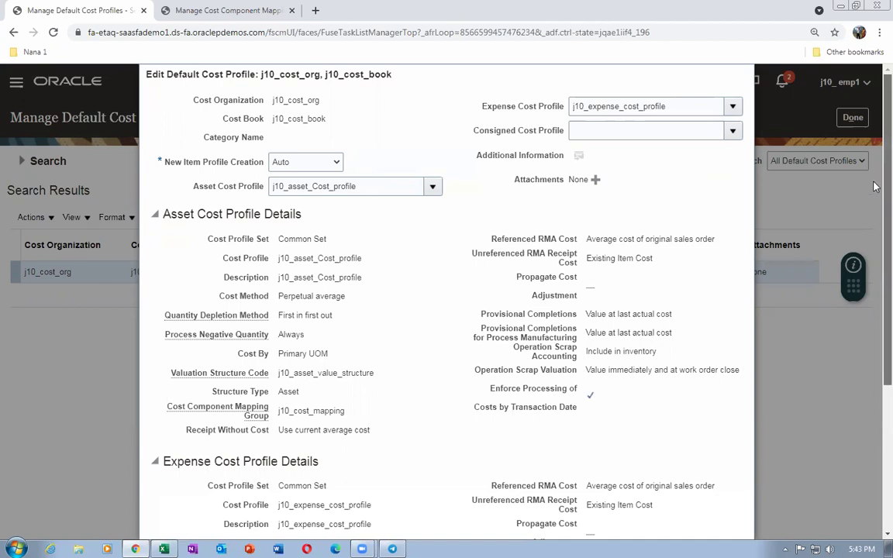
pyautogui.hotkey('ctrl', '-')
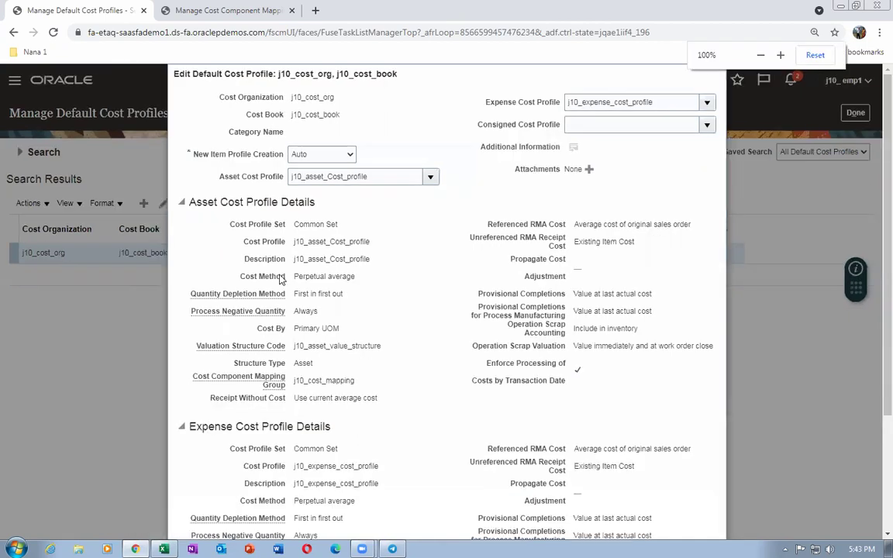
pyautogui.scroll(-5, 281, 295)
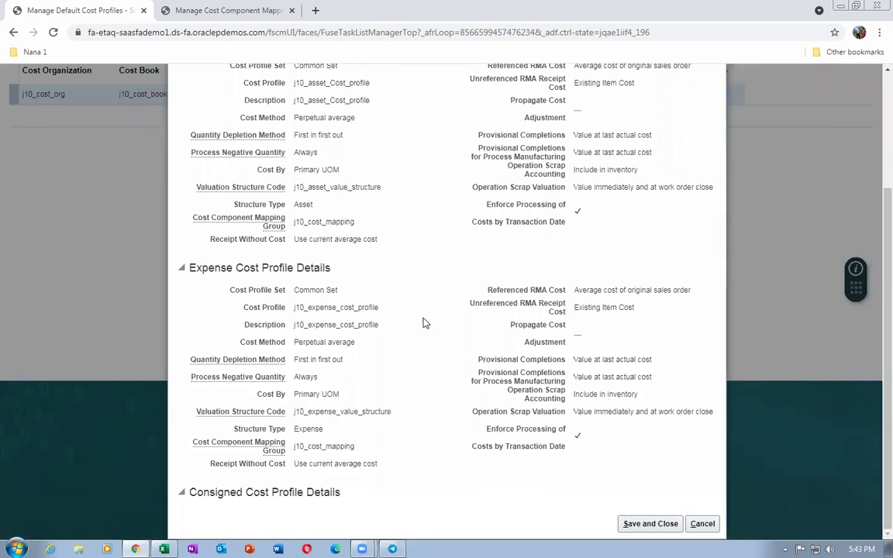
pyautogui.scroll(3, 467, 307)
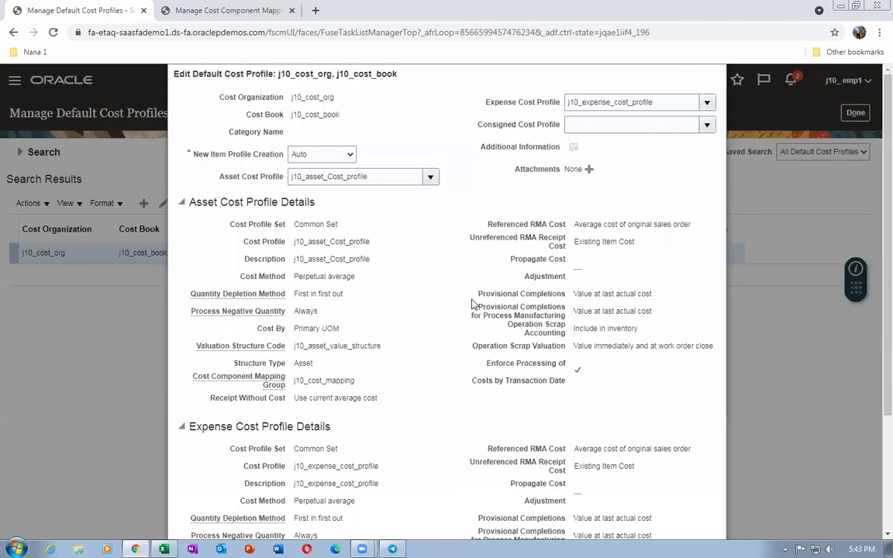
pyautogui.scroll(-3, 468, 307)
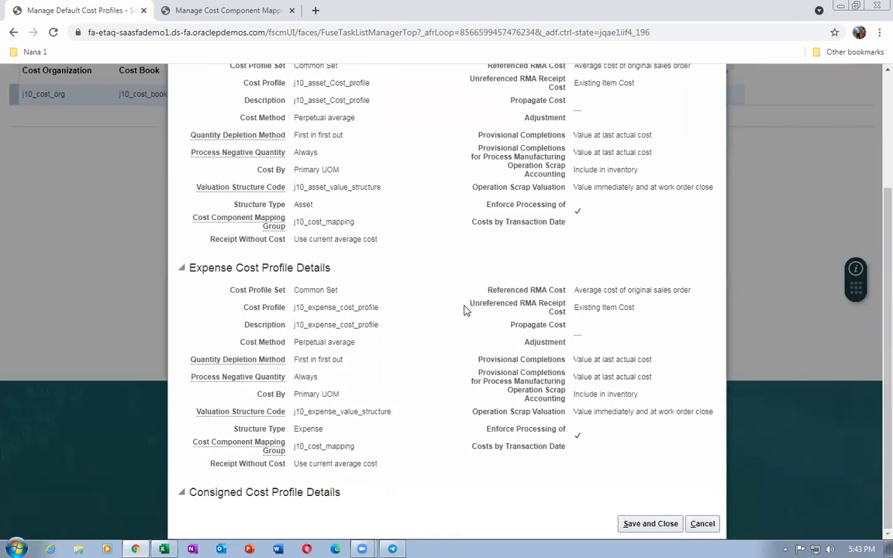
pyautogui.hotkey('ctrl', '-')
pyautogui.hotkey('ctrl', '-')
pyautogui.hotkey('ctrl', '-')
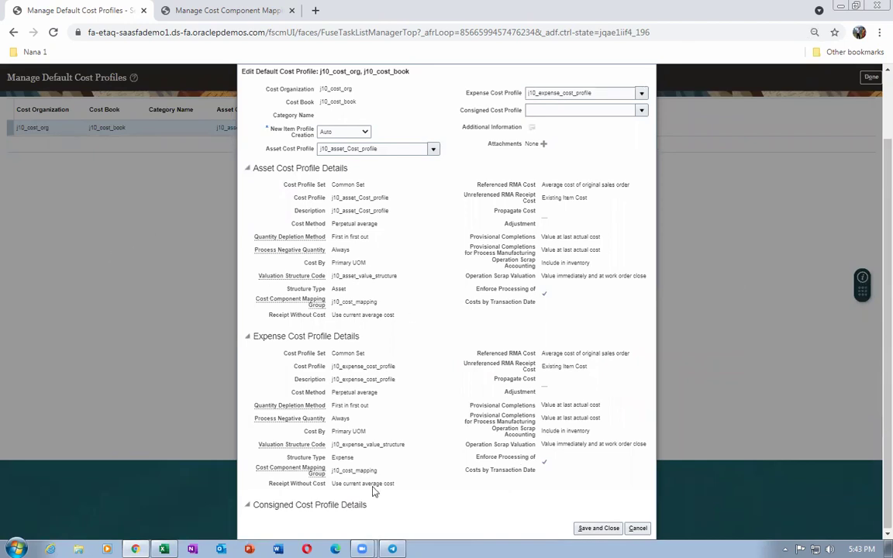
pyautogui.click(598, 528)
pyautogui.hotkey('ctrl', '+')
pyautogui.hotkey('ctrl', '+')
pyautogui.hotkey('ctrl', '+')
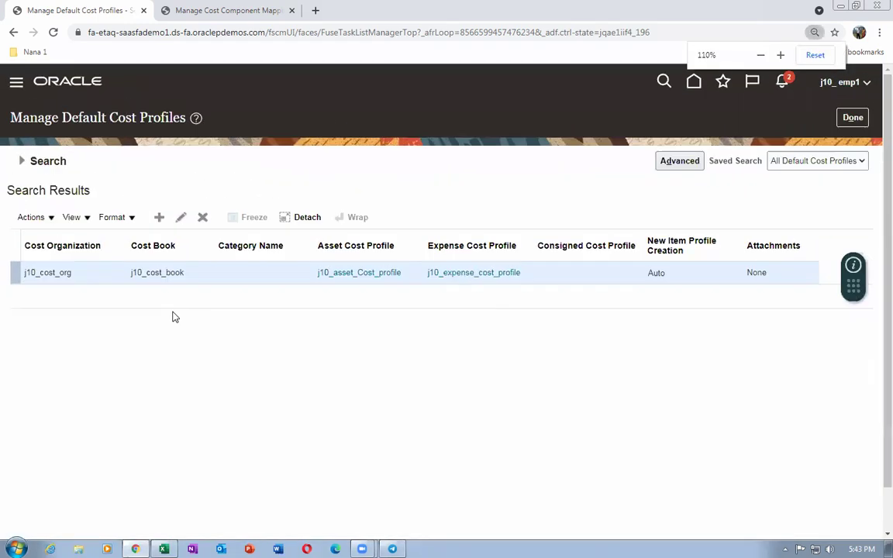
# Search tasks for man%item%cost%pro% and open Manage Item Cost Profiles
pyautogui.click(853, 118)
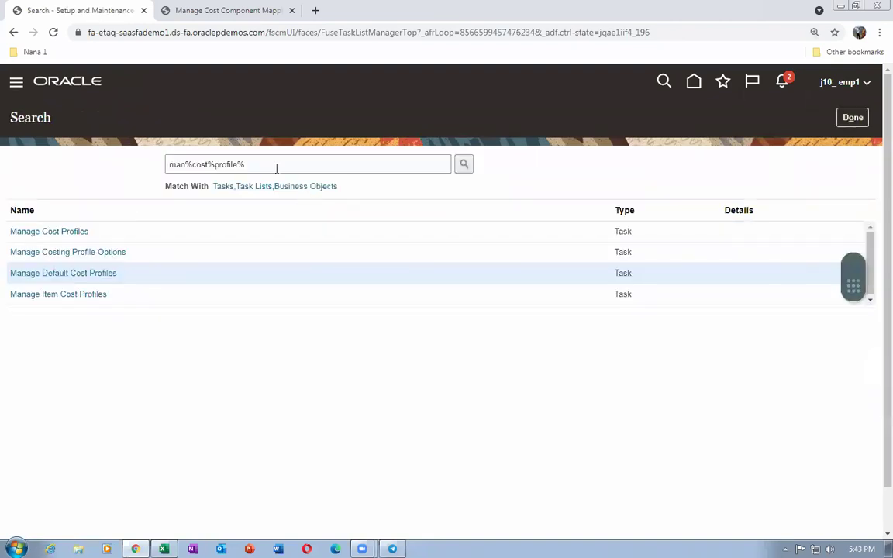
pyautogui.write('man%item%')
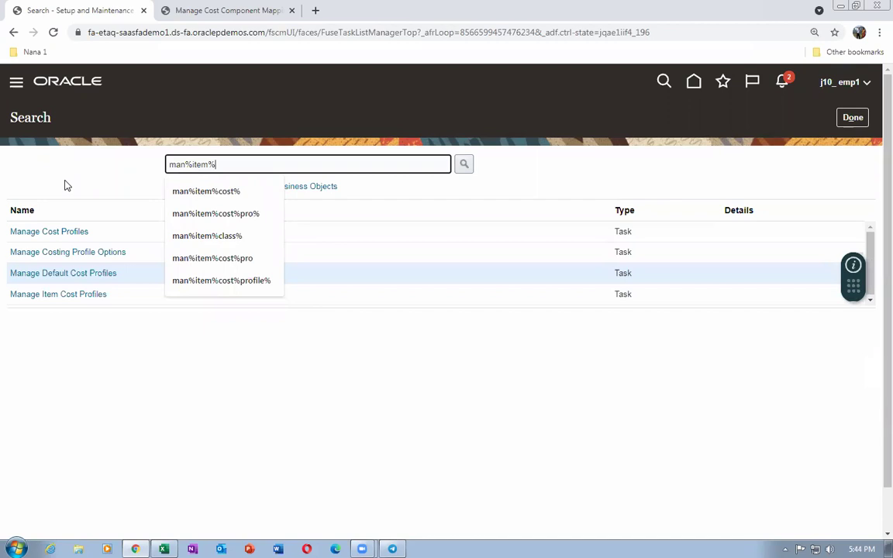
pyautogui.write('cost%pro')
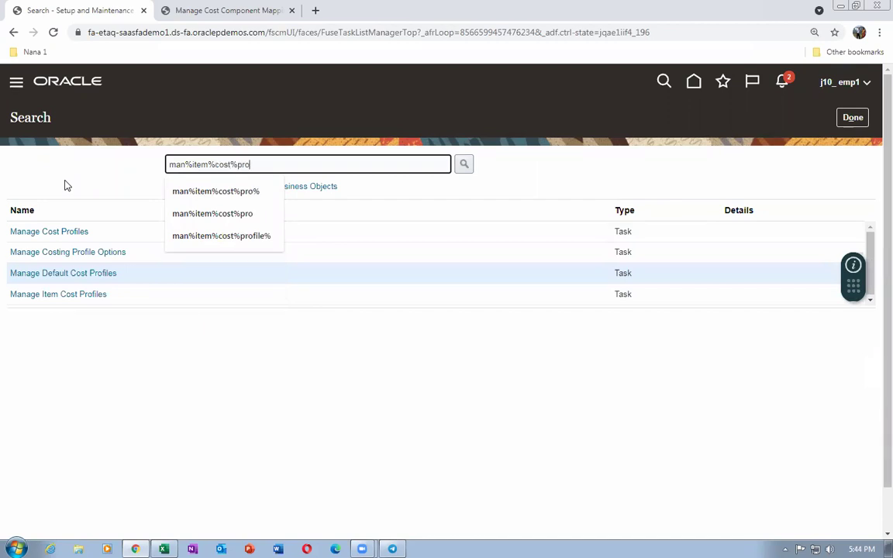
pyautogui.write('%')
pyautogui.press('Return')
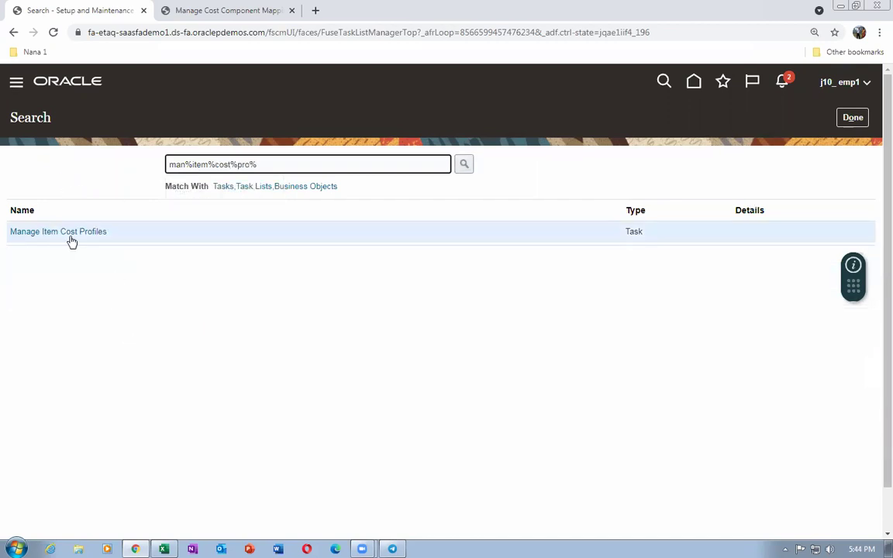
pyautogui.click(69, 234)
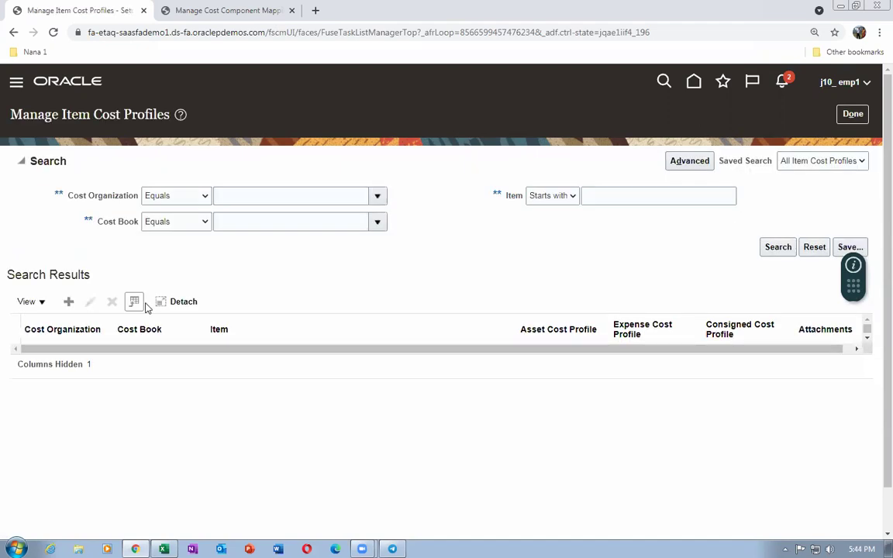
# Search item cost profiles for item j10_cost_test and open its profile for editing
pyautogui.click(595, 197)
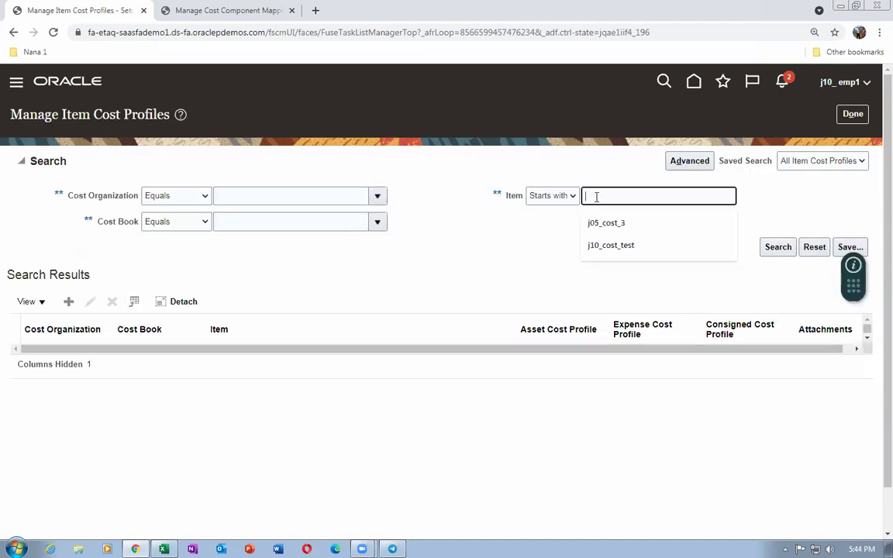
pyautogui.write('j10_cost')
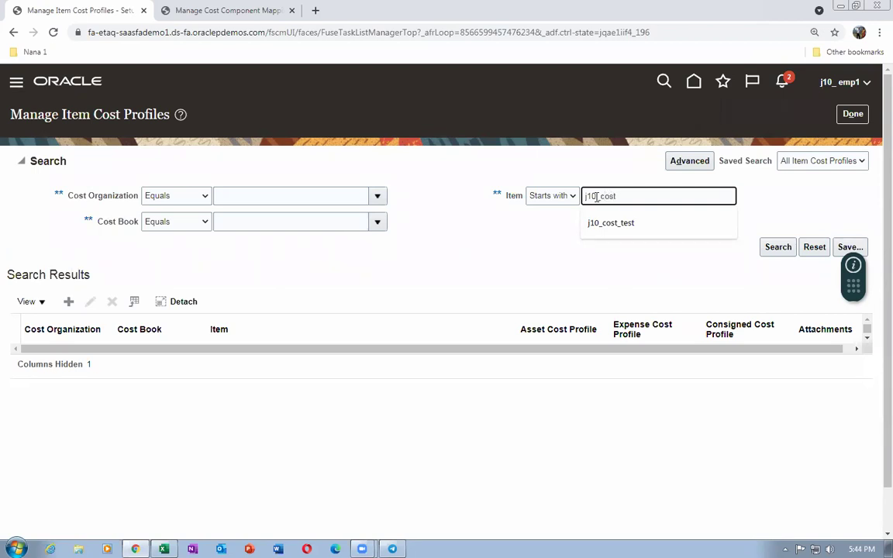
pyautogui.click(779, 247)
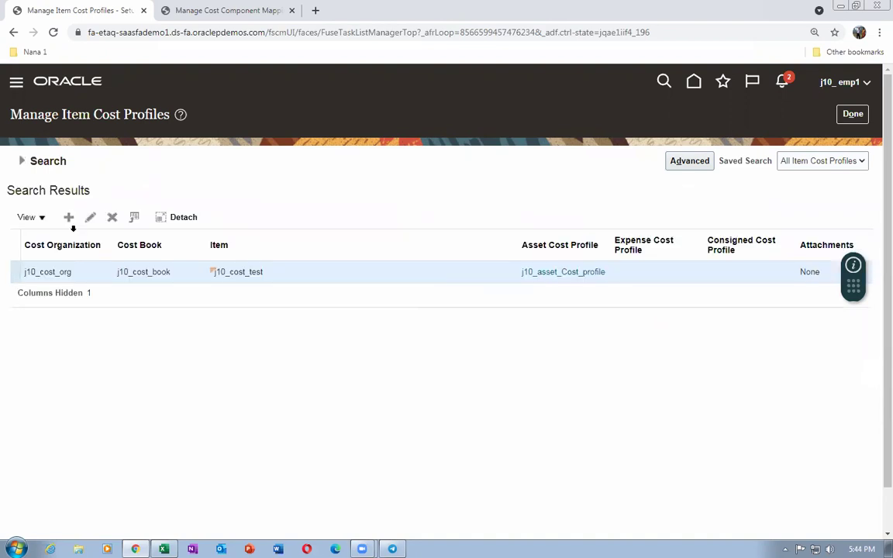
pyautogui.click(90, 219)
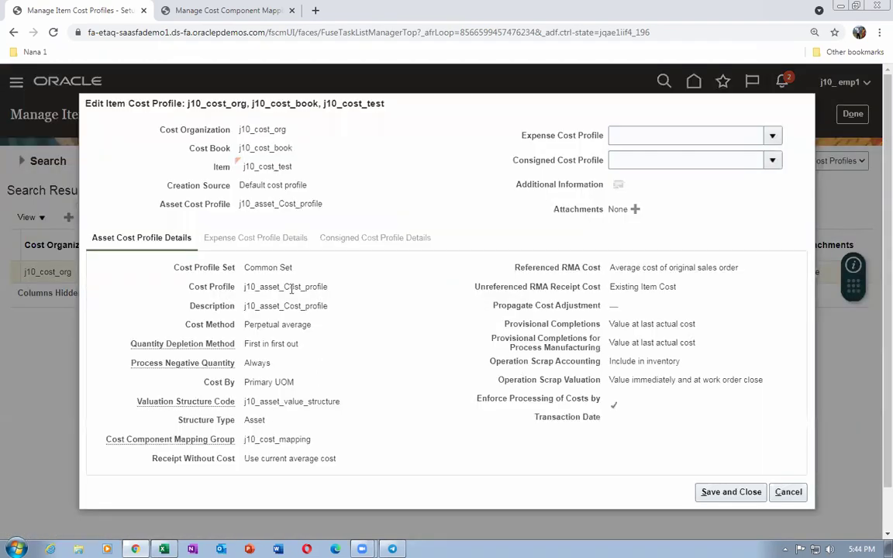
# Review the asset, expense and consigned cost profile fields for j10_cost_test
pyautogui.moveTo(240, 204); pyautogui.dragTo(304, 219)
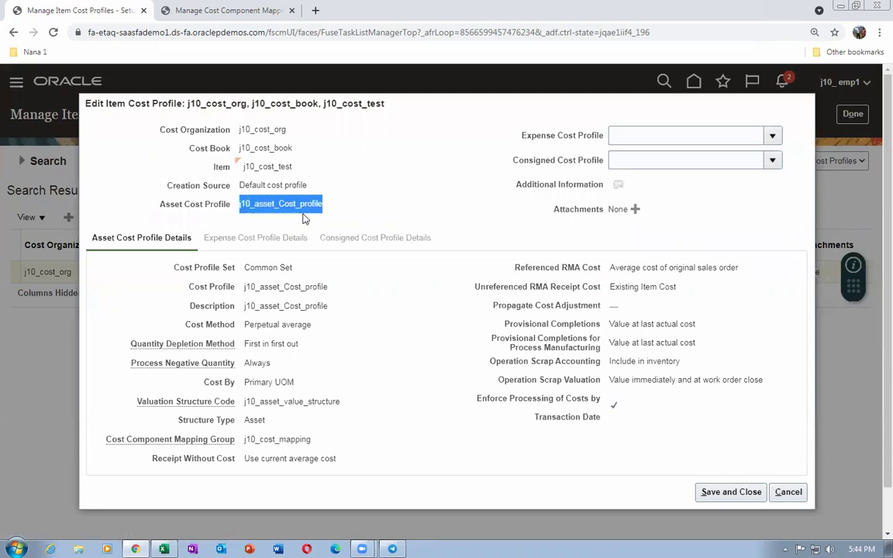
pyautogui.click(650, 132)
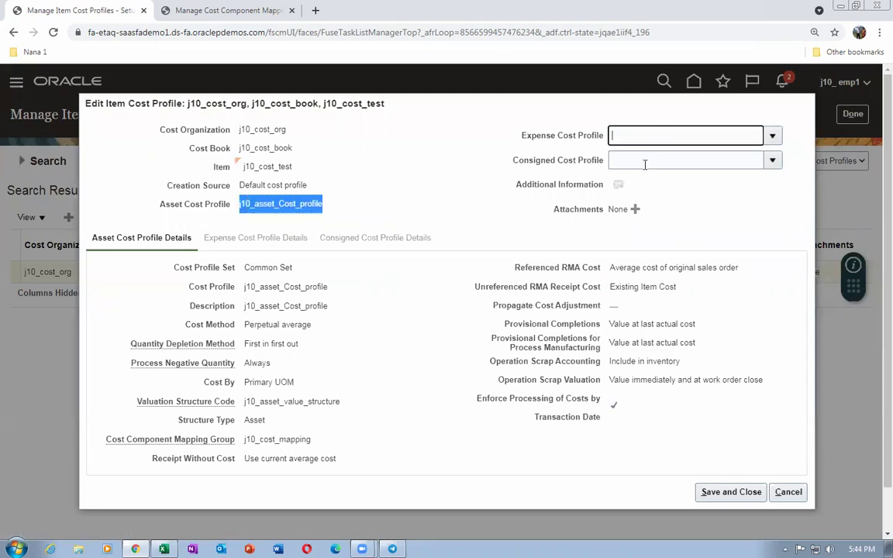
pyautogui.click(644, 163)
pyautogui.click(633, 134)
pyautogui.click(636, 156)
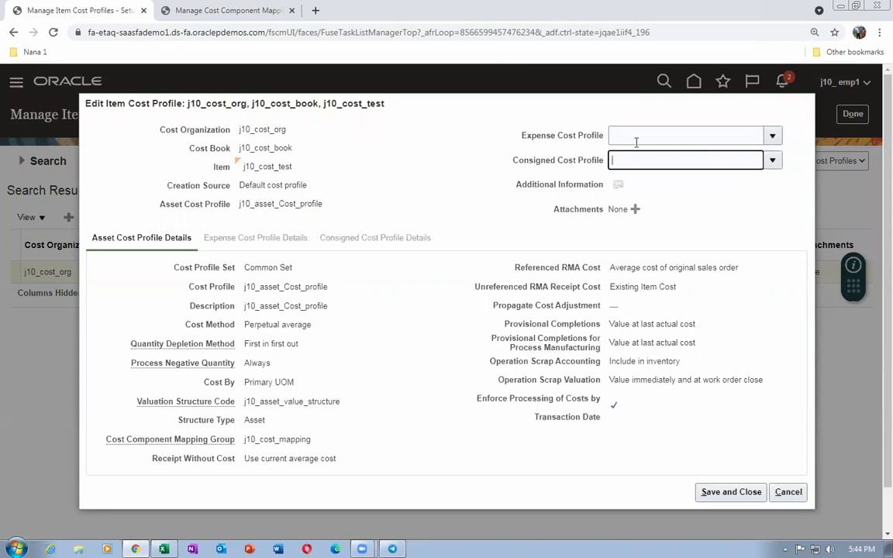
pyautogui.click(634, 136)
pyautogui.click(637, 163)
# Check the asset cost profile and cost book names, then cancel without saving
pyautogui.moveTo(241, 204); pyautogui.dragTo(329, 219)
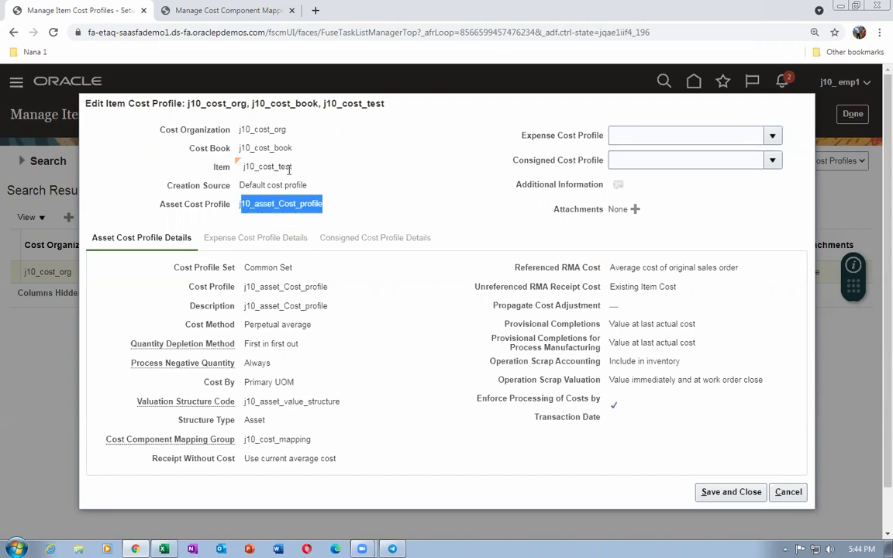
pyautogui.moveTo(256, 129); pyautogui.dragTo(288, 151)
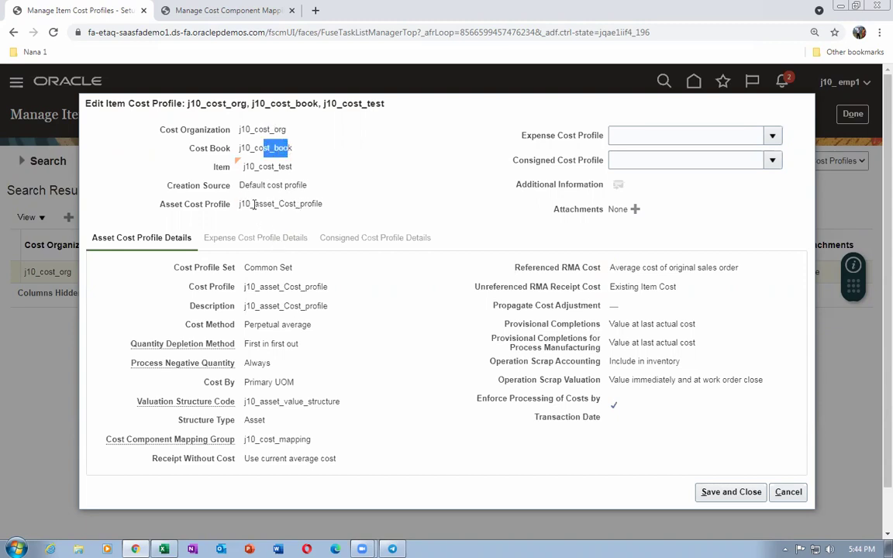
pyautogui.moveTo(242, 204); pyautogui.dragTo(328, 217)
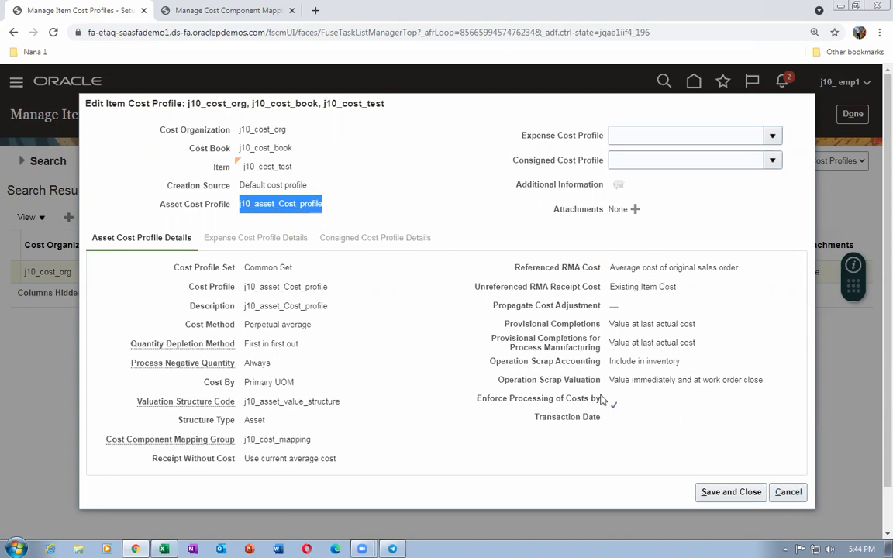
pyautogui.click(390, 211)
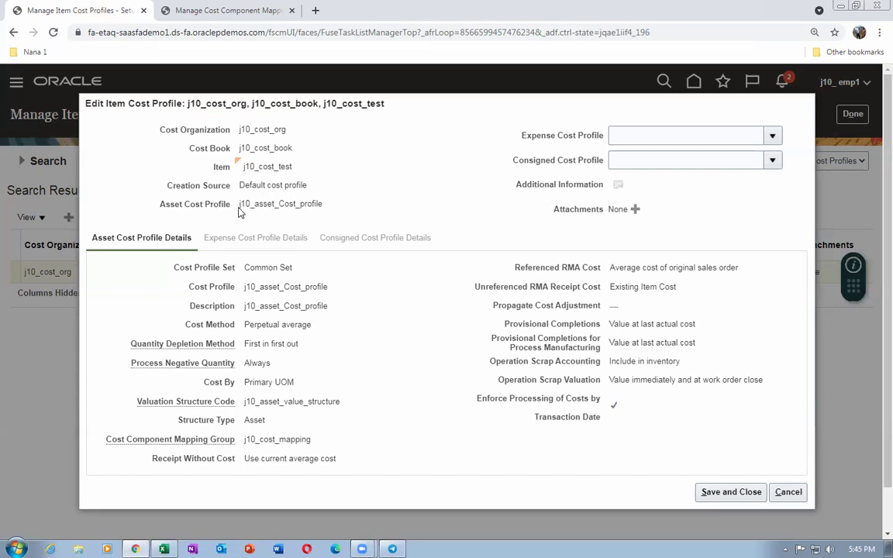
pyautogui.moveTo(241, 203); pyautogui.dragTo(332, 219)
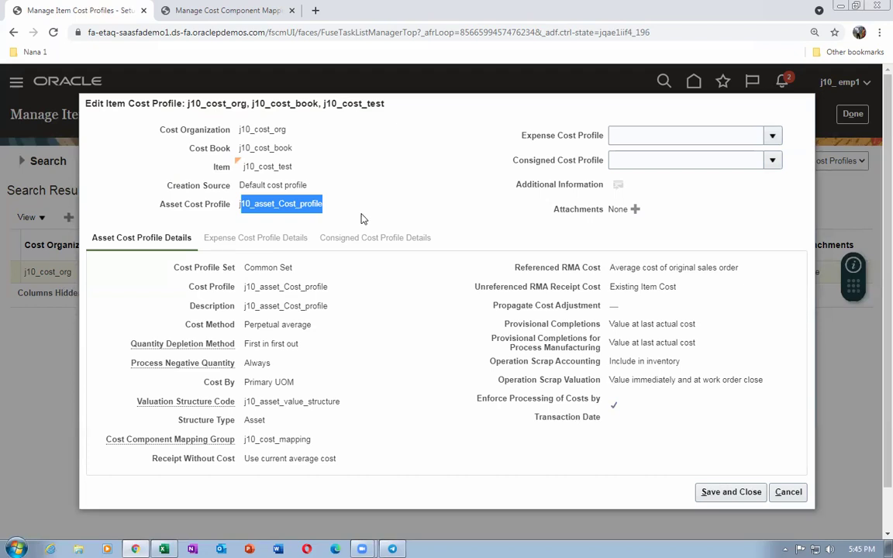
pyautogui.click(360, 219)
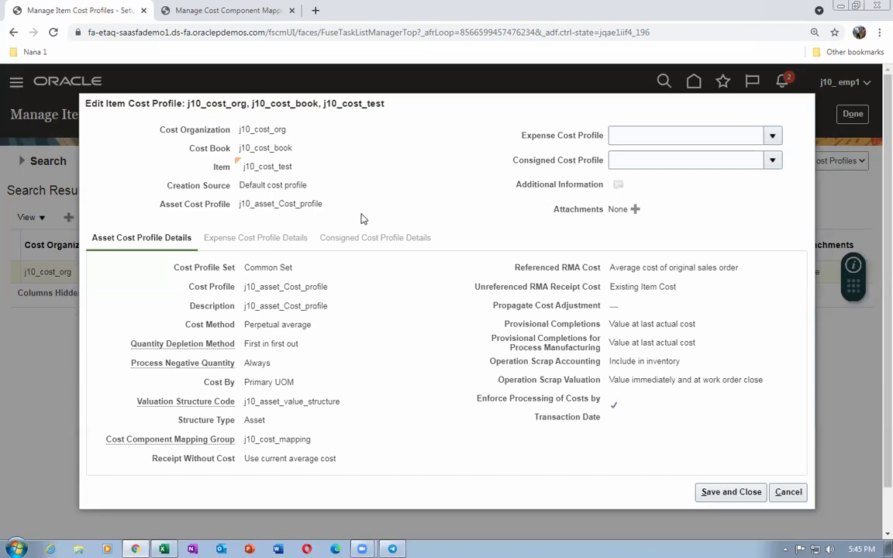
pyautogui.click(789, 491)
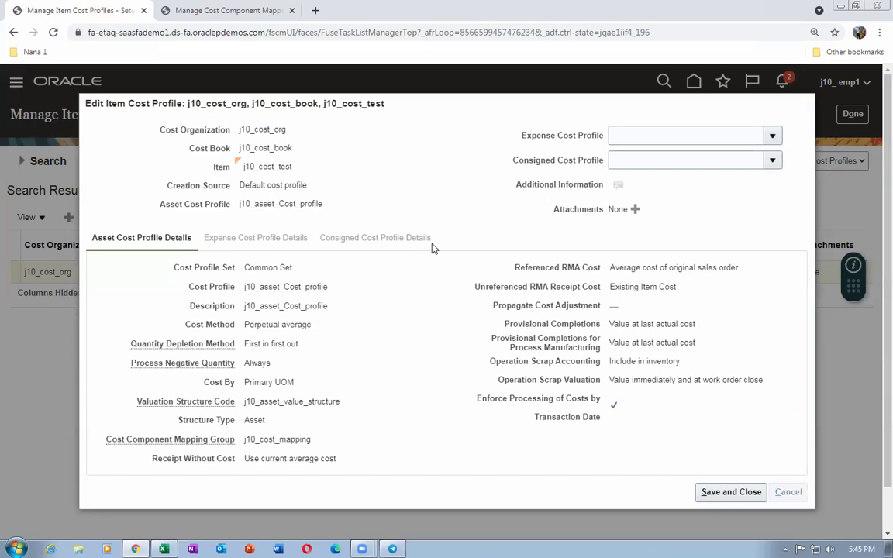
# Create a new item in organization J100 from the j10 Purchased Item template, accepting the warning
pyautogui.click(853, 114)
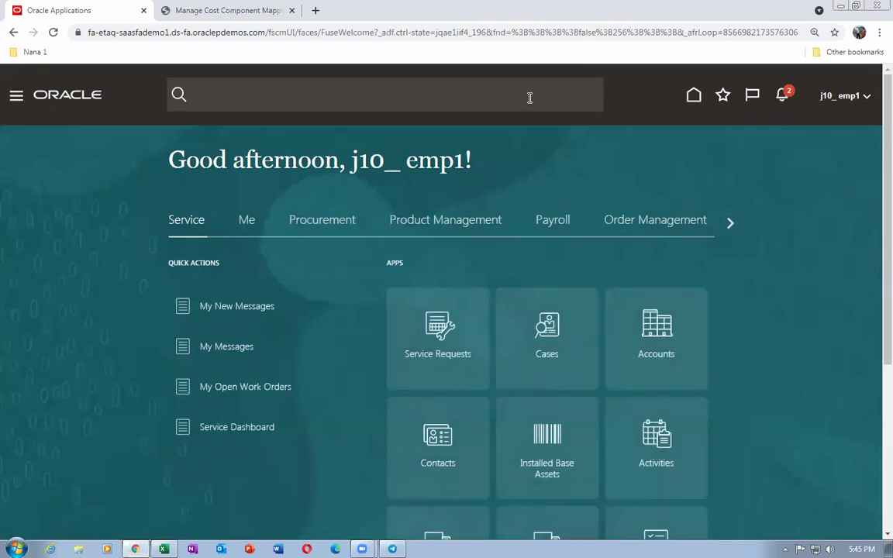
pyautogui.click(429, 228)
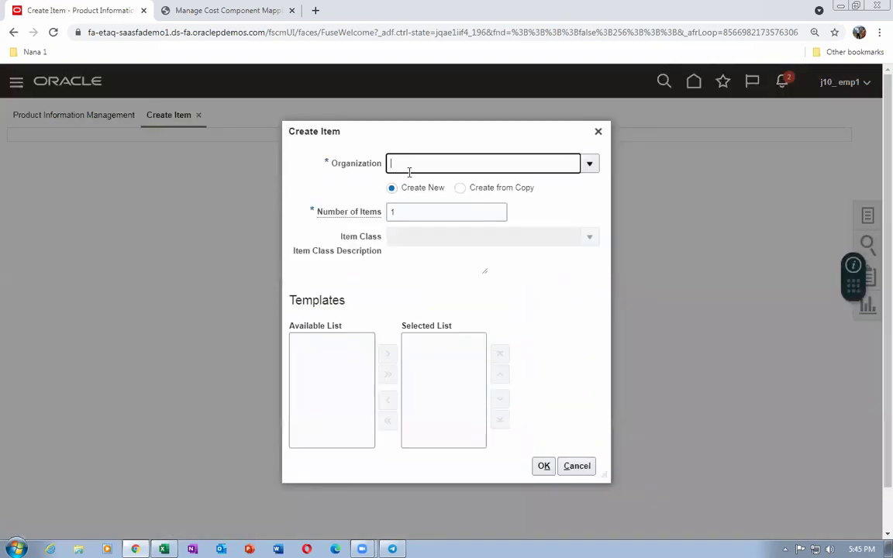
pyautogui.write('00')
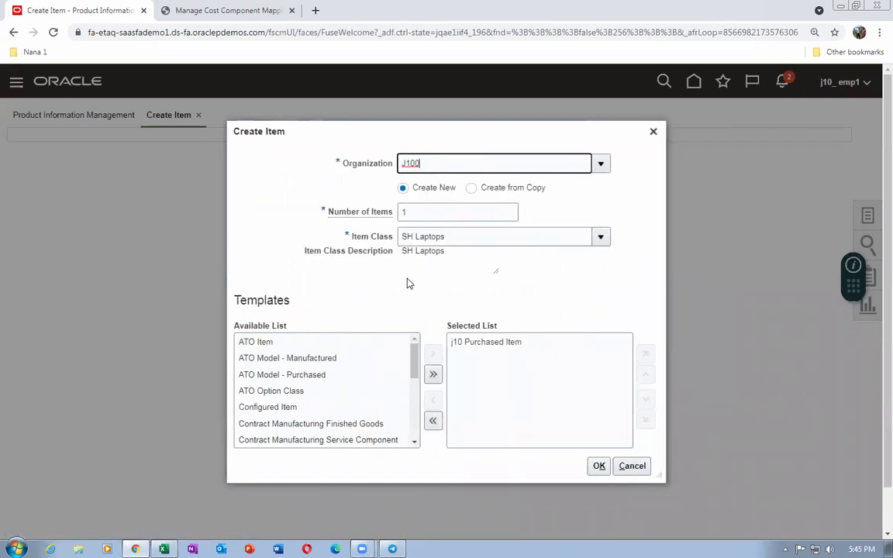
pyautogui.click(599, 466)
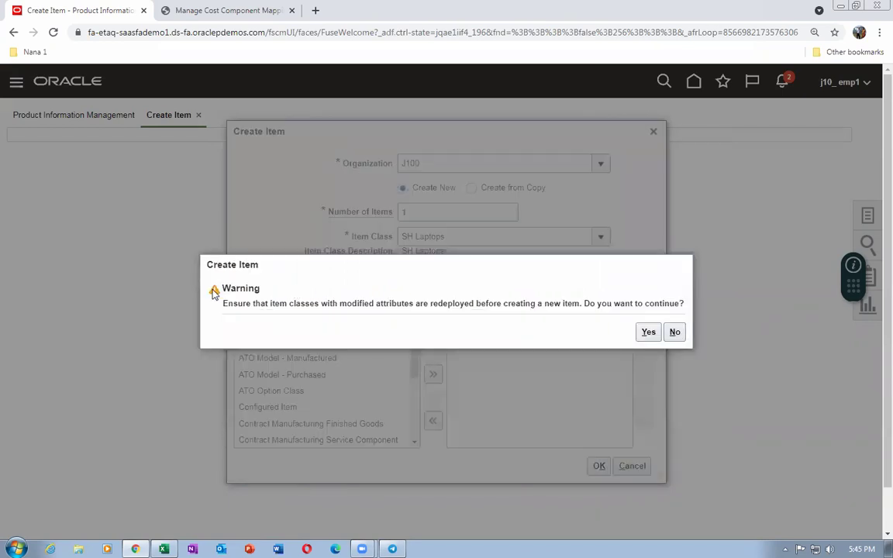
pyautogui.moveTo(233, 305); pyautogui.dragTo(388, 303)
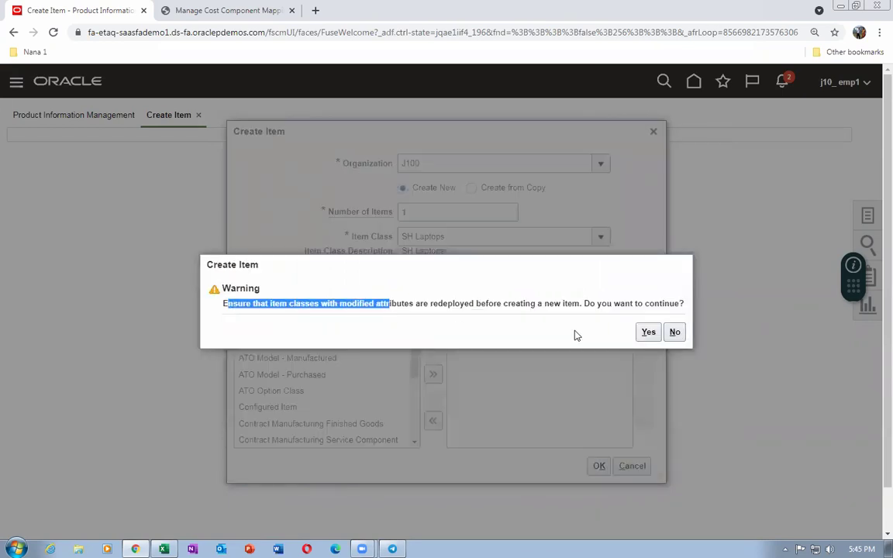
pyautogui.click(650, 333)
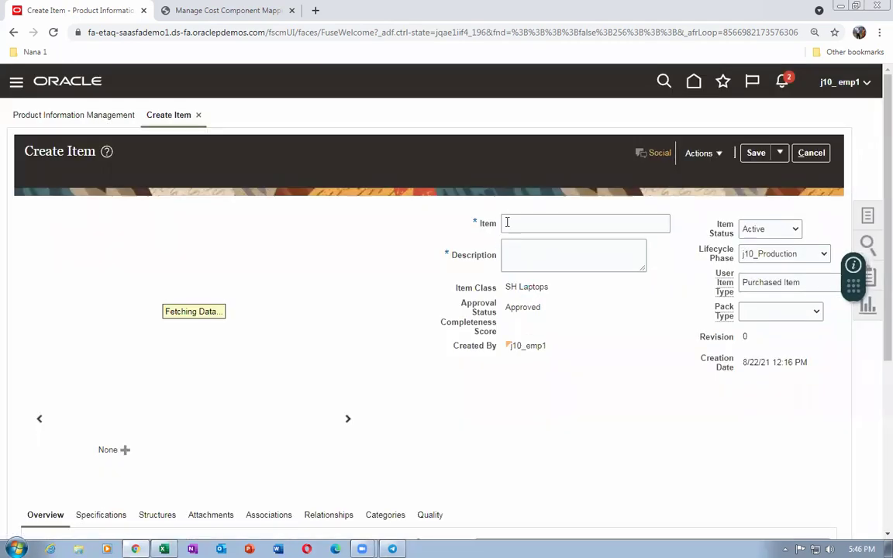
# Name the new item j10_2 and paste the same text as its description
pyautogui.write('j10_2')
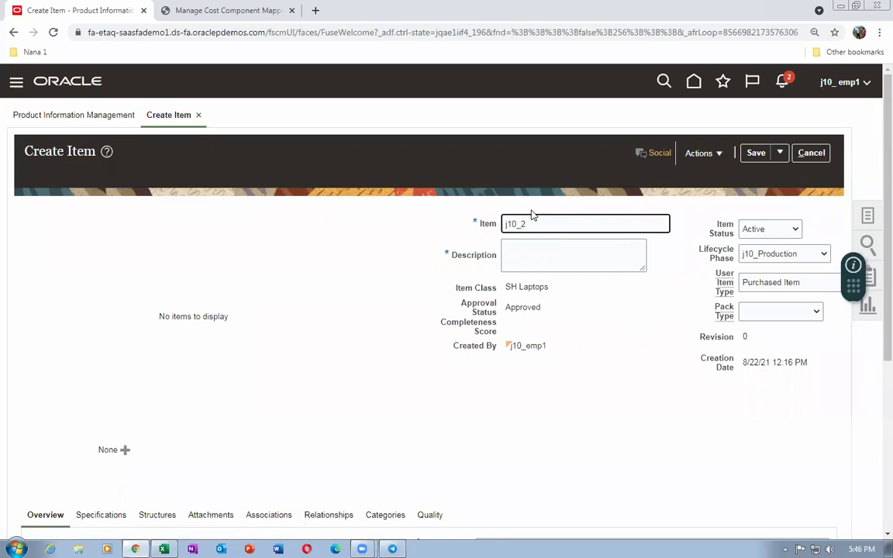
pyautogui.moveTo(532, 217); pyautogui.dragTo(396, 242)
pyautogui.hotkey('ctrl', 'c')
pyautogui.click(507, 256)
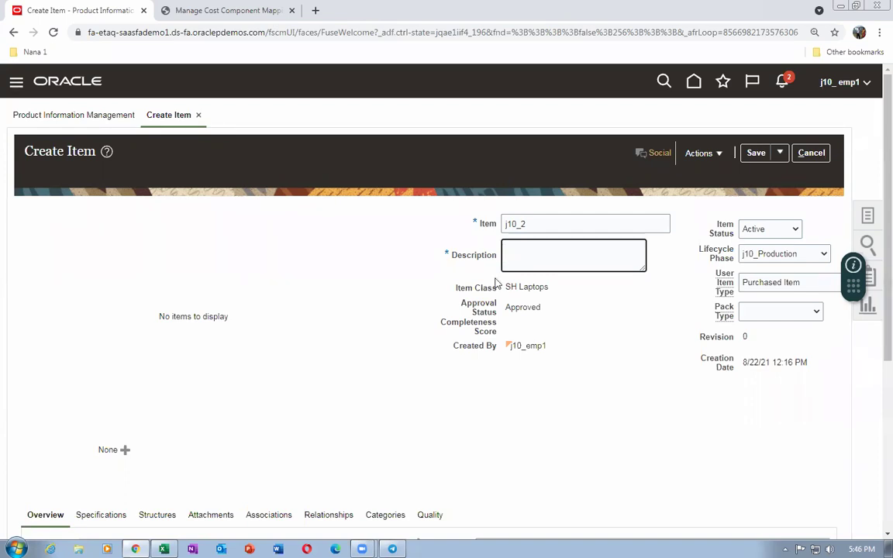
pyautogui.hotkey('ctrl', 'v')
# Check the Purchasing specifications, confirming a purchase price of 1 USD
pyautogui.scroll(-2, 361, 343)
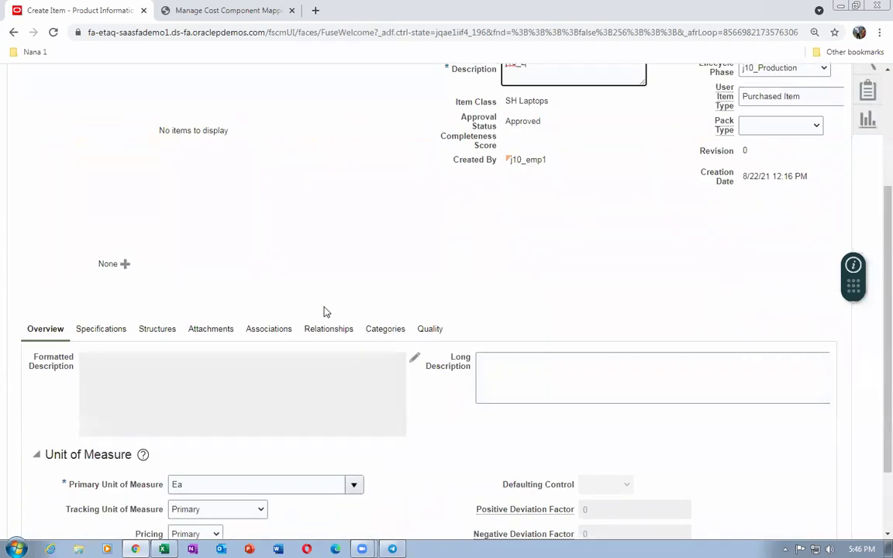
pyautogui.scroll(-1, 155, 328)
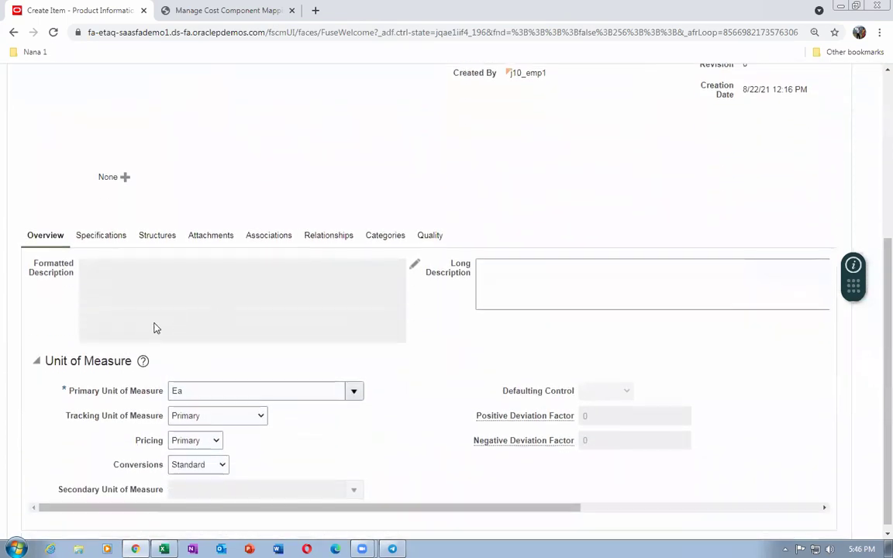
pyautogui.click(103, 237)
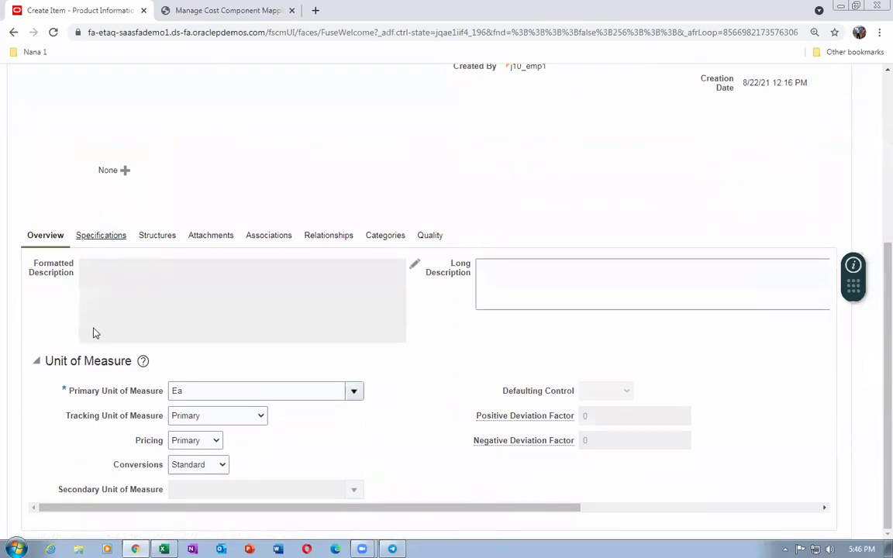
pyautogui.scroll(-3, 93, 332)
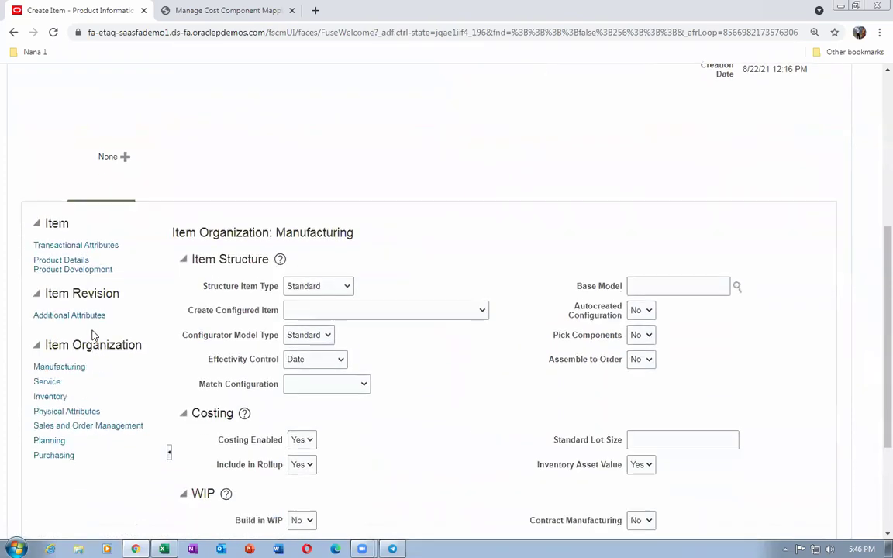
pyautogui.click(48, 282)
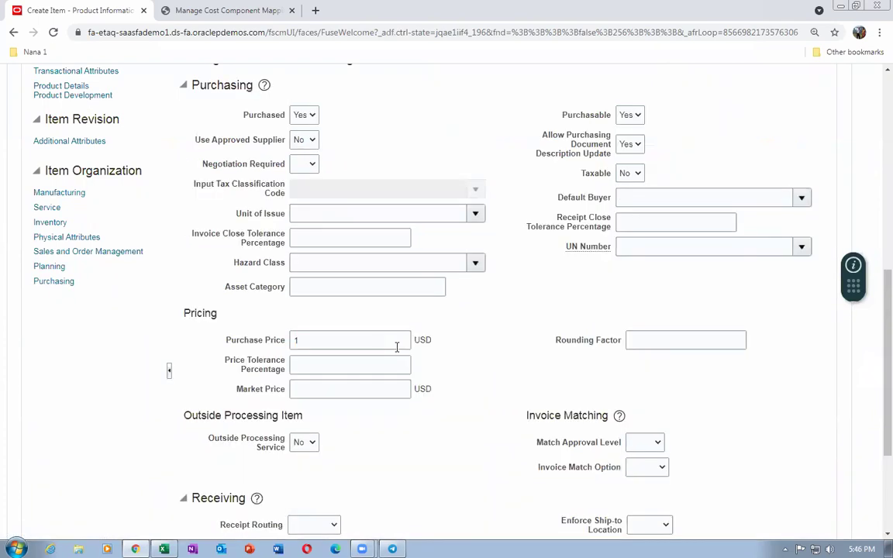
pyautogui.click(388, 339)
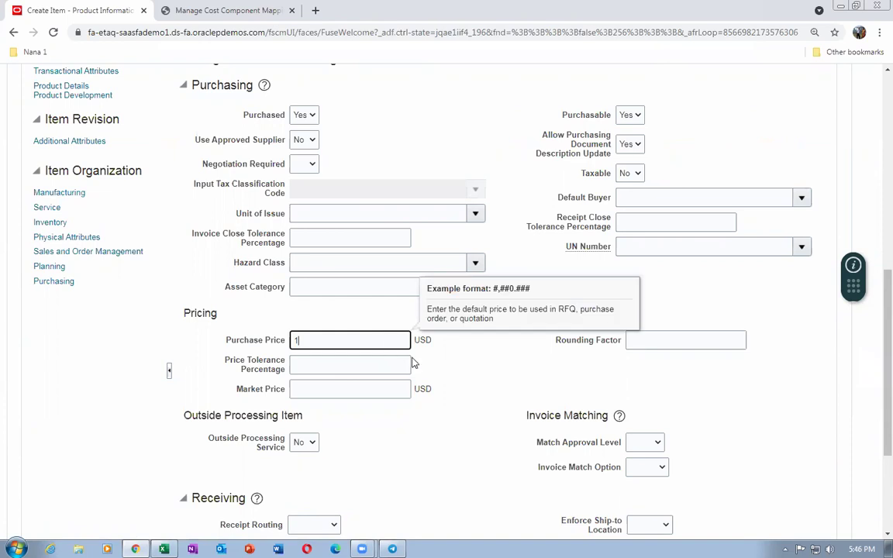
pyautogui.scroll(3, 266, 355)
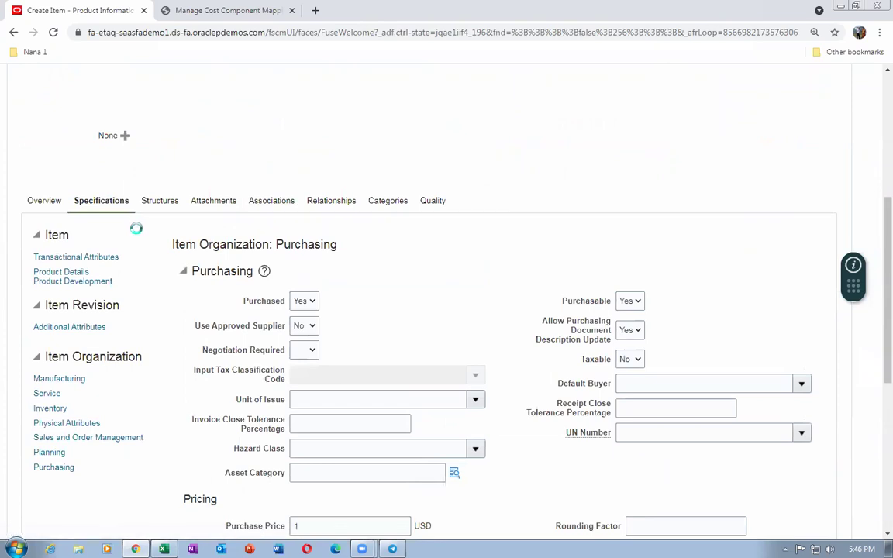
# Assign organization J101 to item j10_2
pyautogui.click(54, 406)
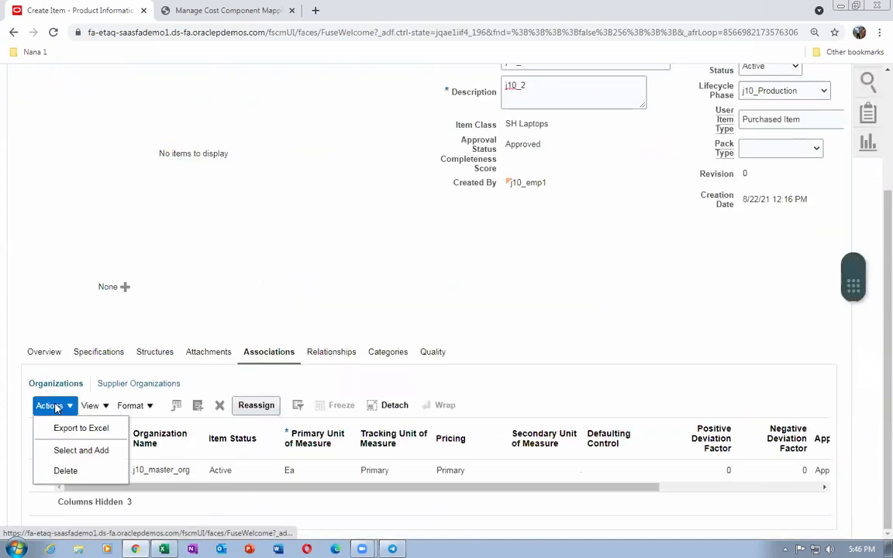
pyautogui.click(67, 451)
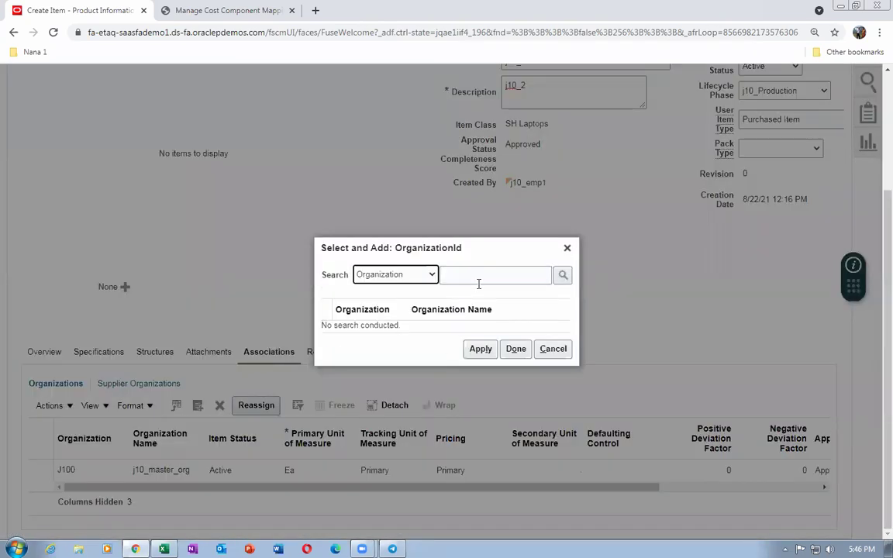
pyautogui.click(478, 278)
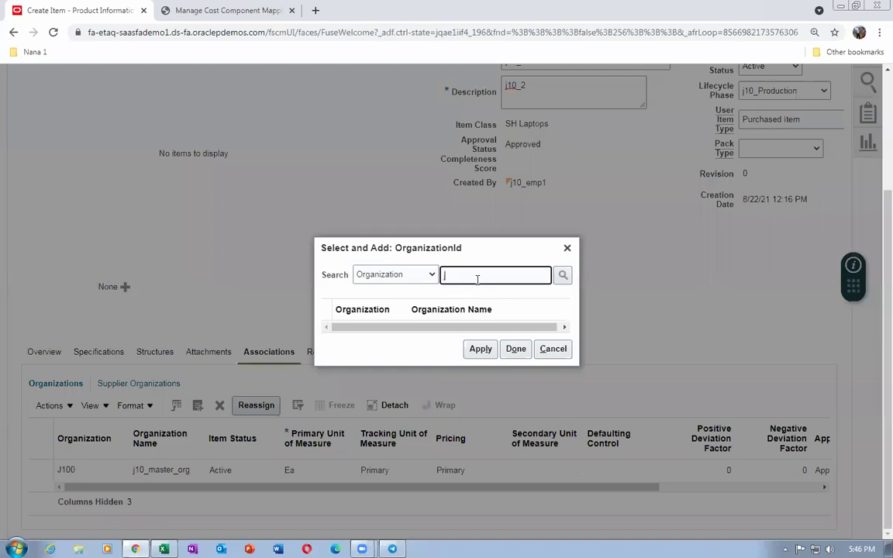
pyautogui.write('j10')
pyautogui.press('Return')
pyautogui.click(327, 332)
pyautogui.click(480, 371)
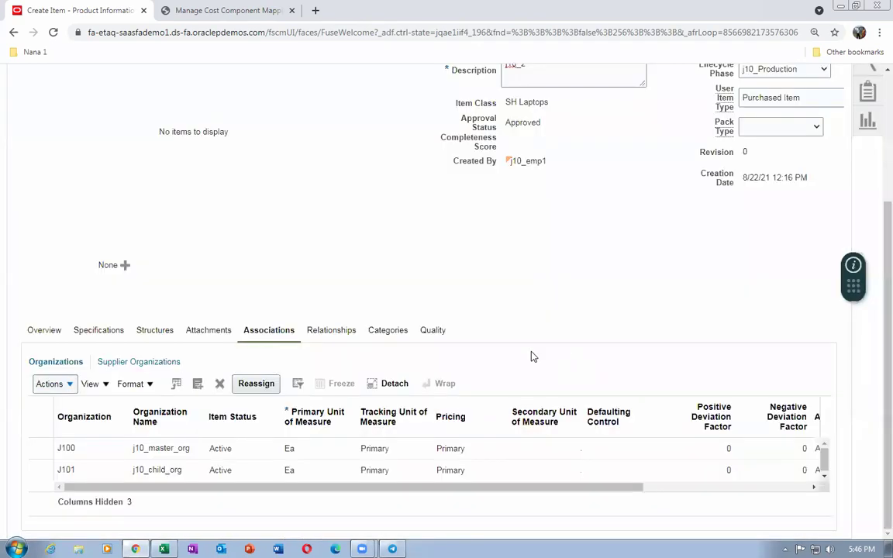
# Save and close item j10_2
pyautogui.scroll(3, 762, 200)
pyautogui.click(780, 155)
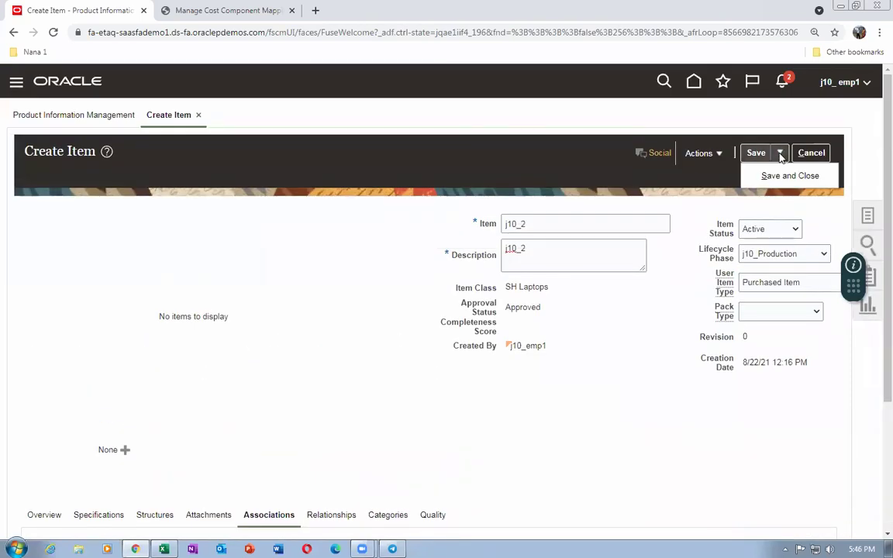
pyautogui.click(783, 176)
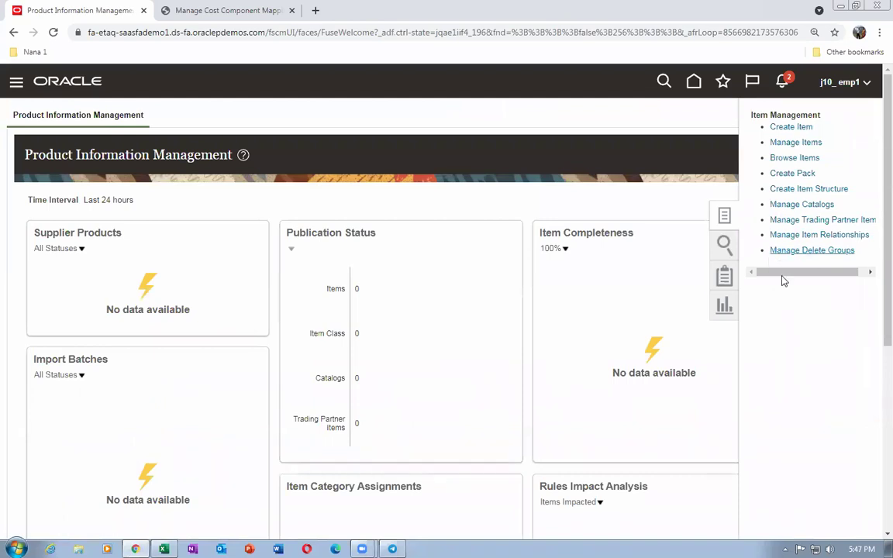
pyautogui.click(806, 250)
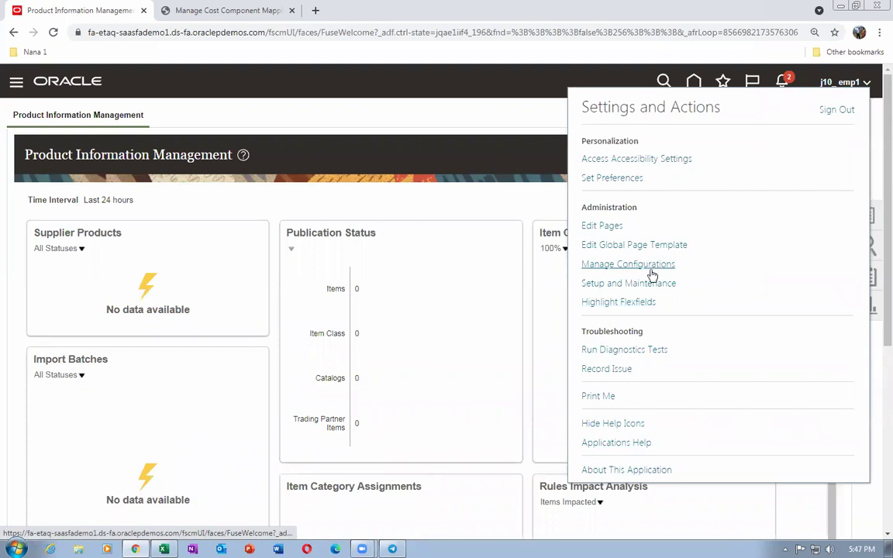
# In Setup and Maintenance, find man%item%pro, open Manage Item Cost Profiles and create a new profile
pyautogui.click(652, 284)
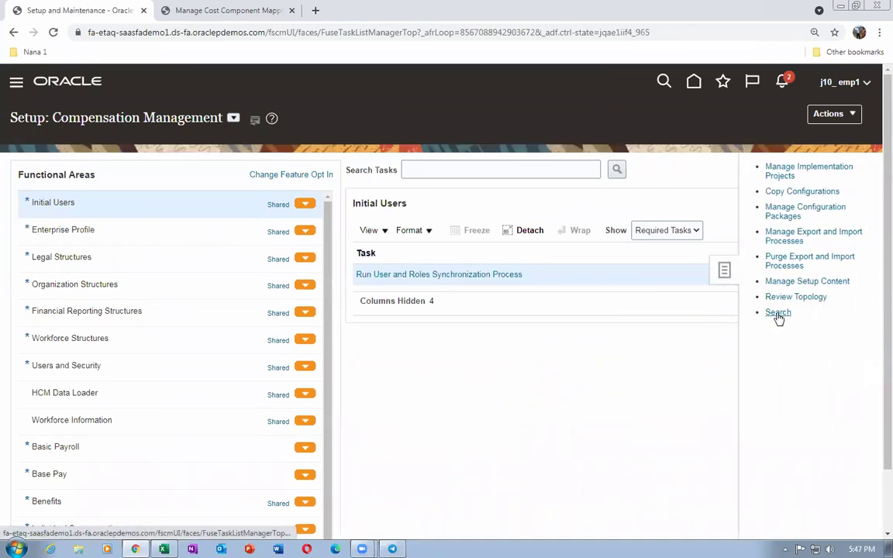
pyautogui.click(202, 161)
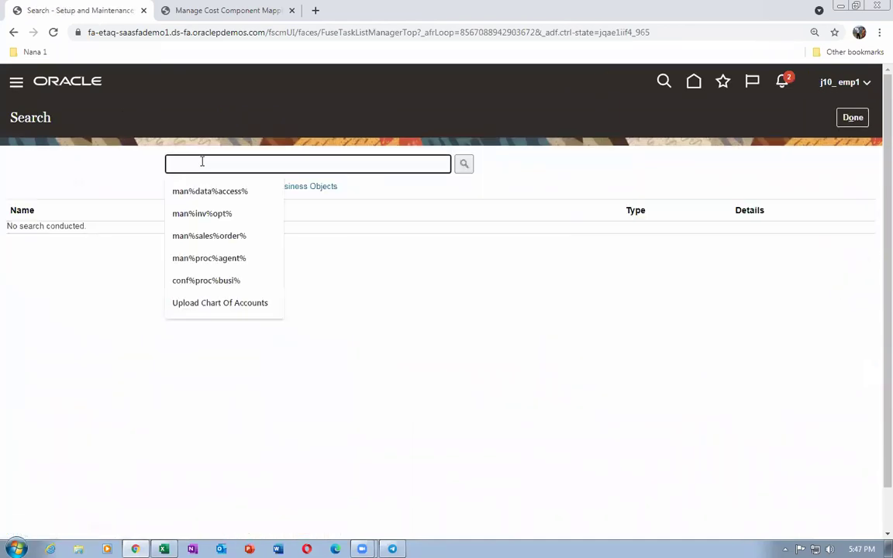
pyautogui.write('man%i')
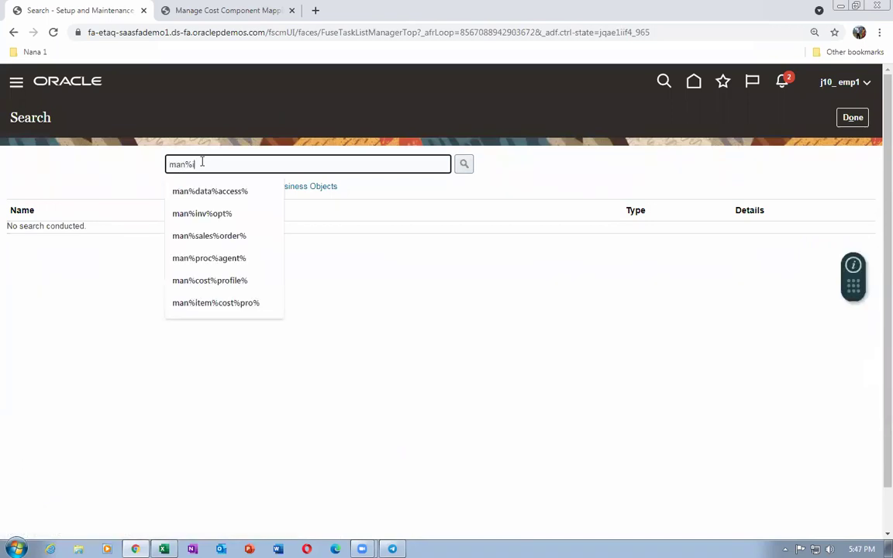
pyautogui.write('tem%pro%')
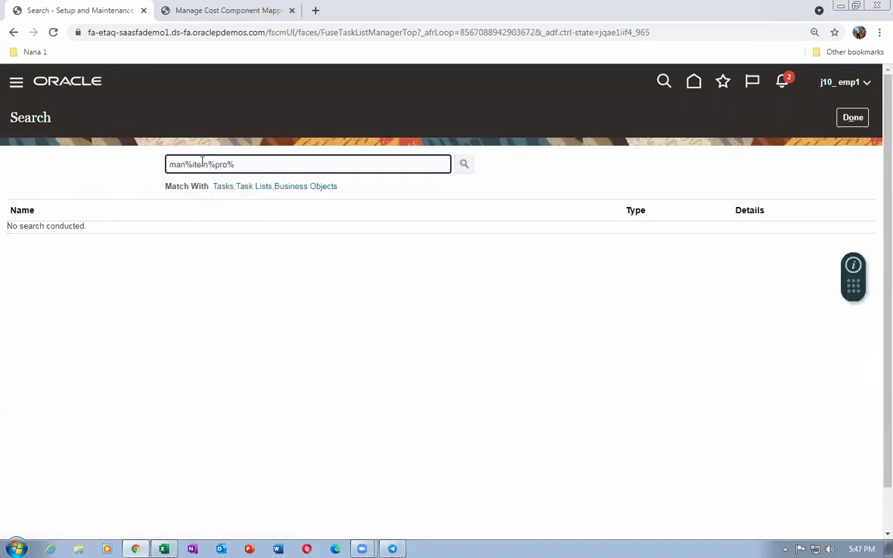
pyautogui.press('Return')
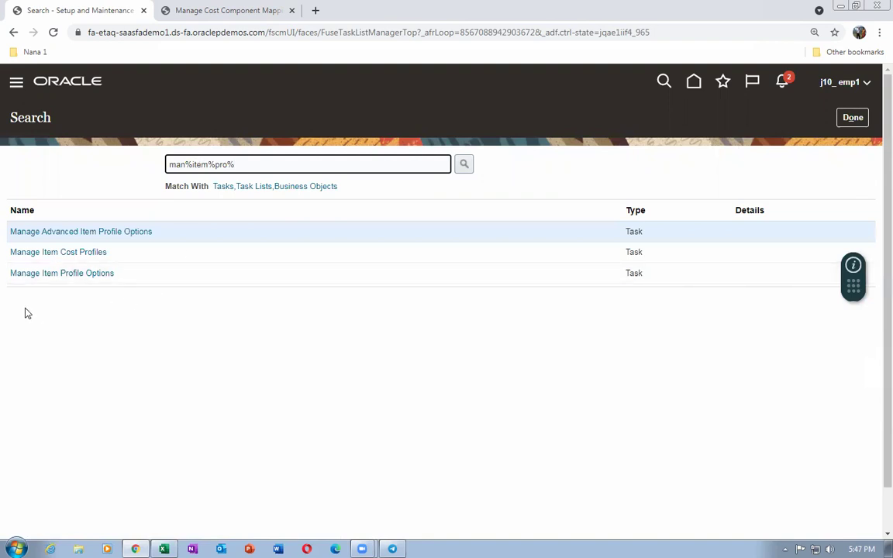
pyautogui.click(58, 251)
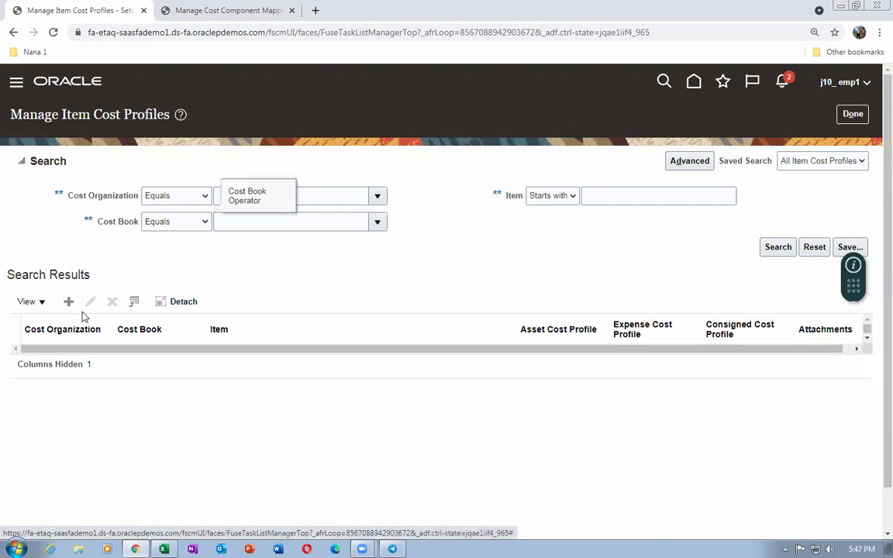
pyautogui.click(69, 302)
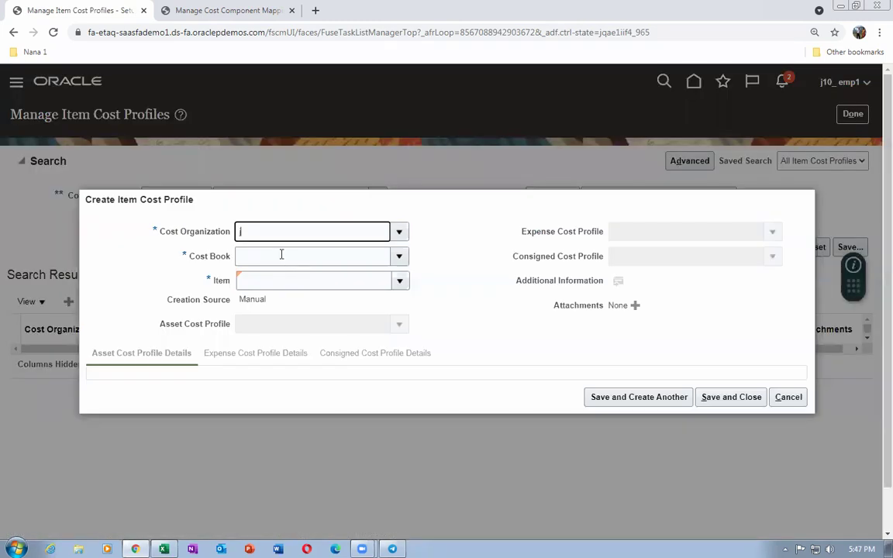
# Enter cost organization j10_cost_org and cost book j10_cost_book
pyautogui.write('j10')
pyautogui.click(282, 256)
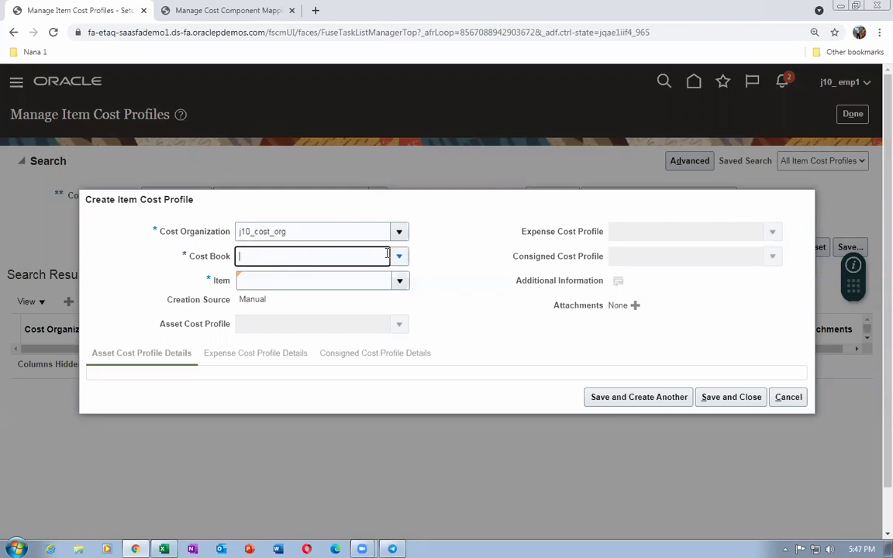
pyautogui.write('j10_cost_book')
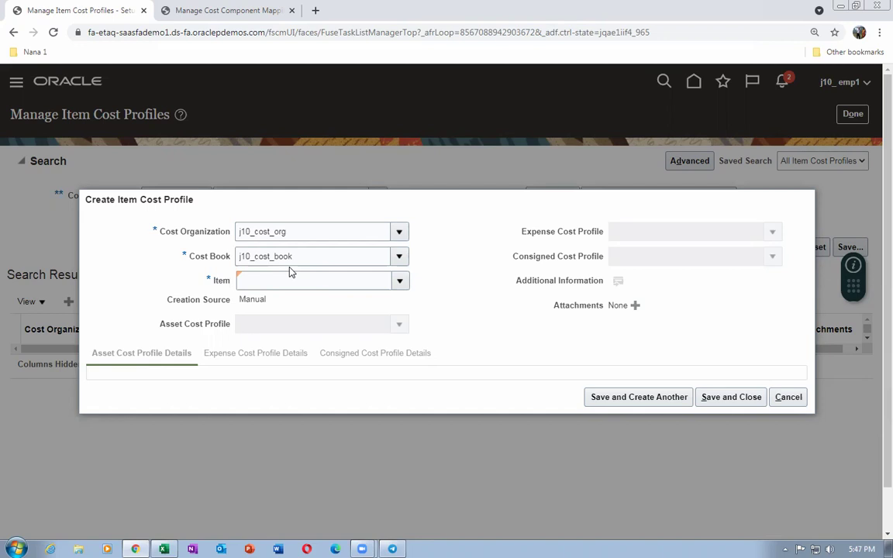
# Look up and select item j10_2 for the new cost profile
pyautogui.click(243, 280)
pyautogui.click(299, 281)
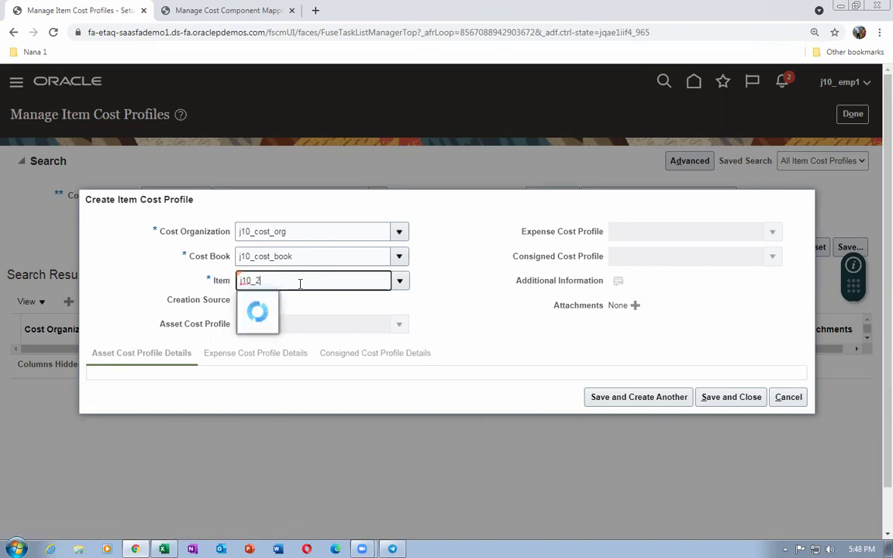
pyautogui.press('Tab')
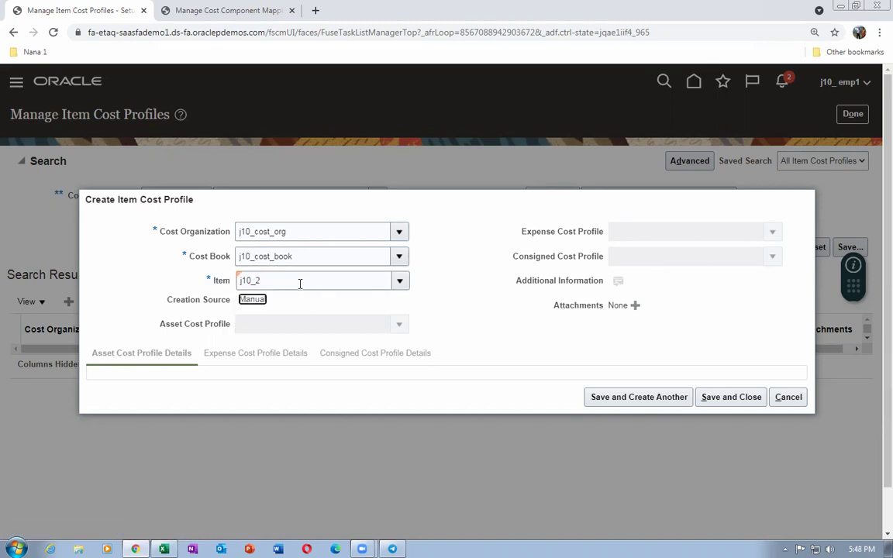
pyautogui.click(441, 285)
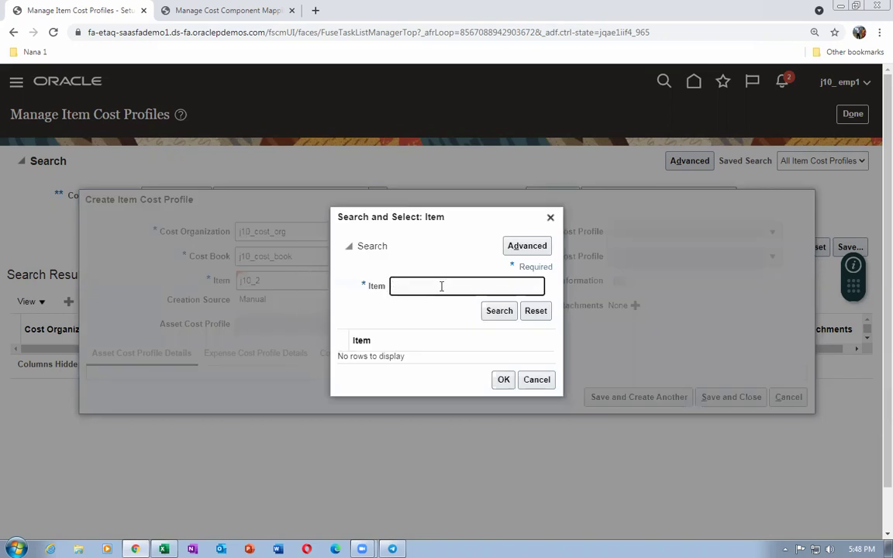
pyautogui.click(499, 313)
pyautogui.click(465, 358)
pyautogui.click(503, 385)
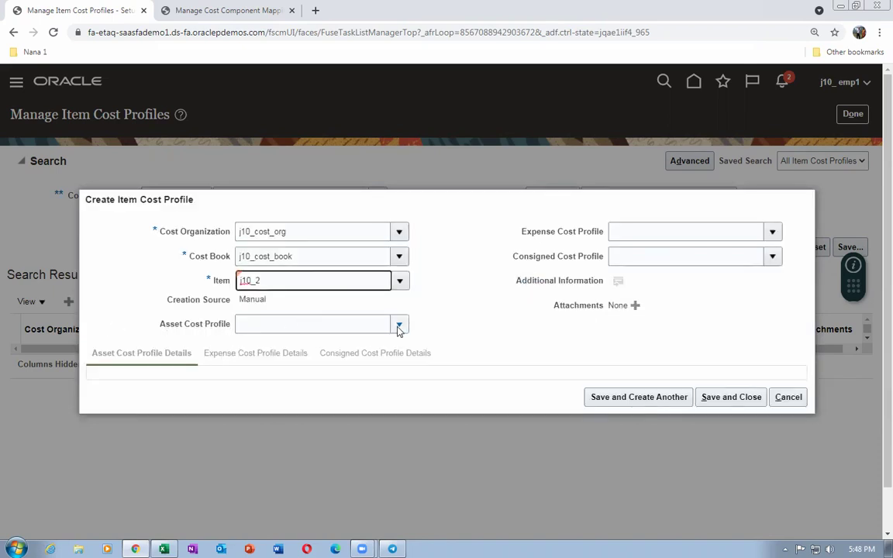
# Set asset cost profile j10_Actual_Cost_Profile for item j10_2 and save the profile
pyautogui.click(329, 325)
pyautogui.write('j10')
pyautogui.press('Tab')
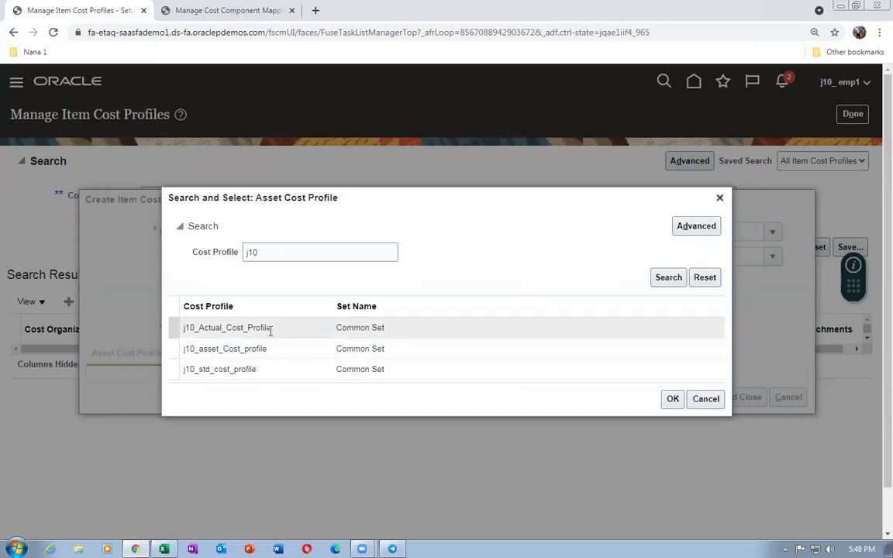
pyautogui.click(284, 334)
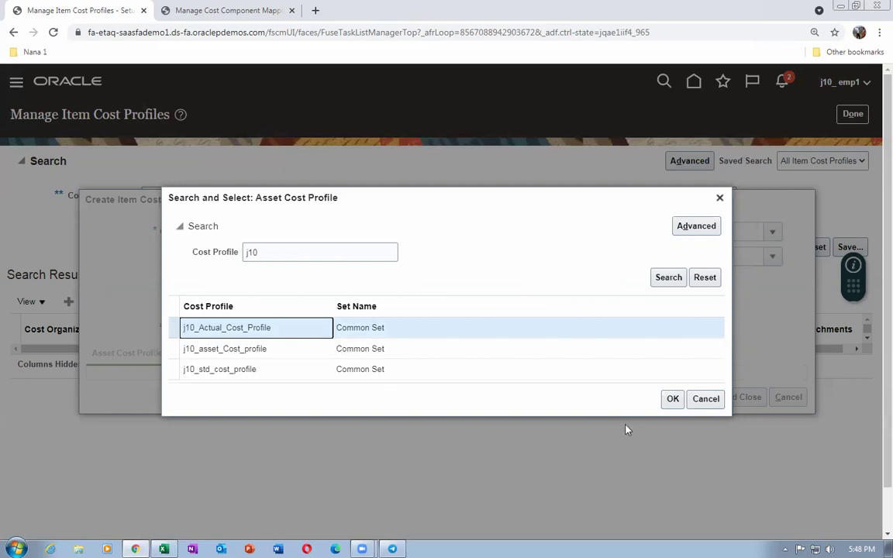
pyautogui.click(673, 399)
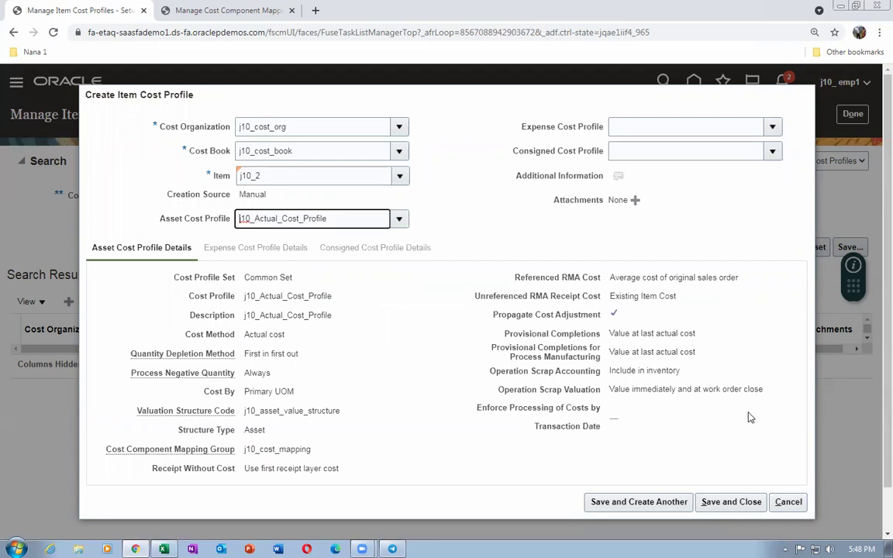
pyautogui.click(735, 501)
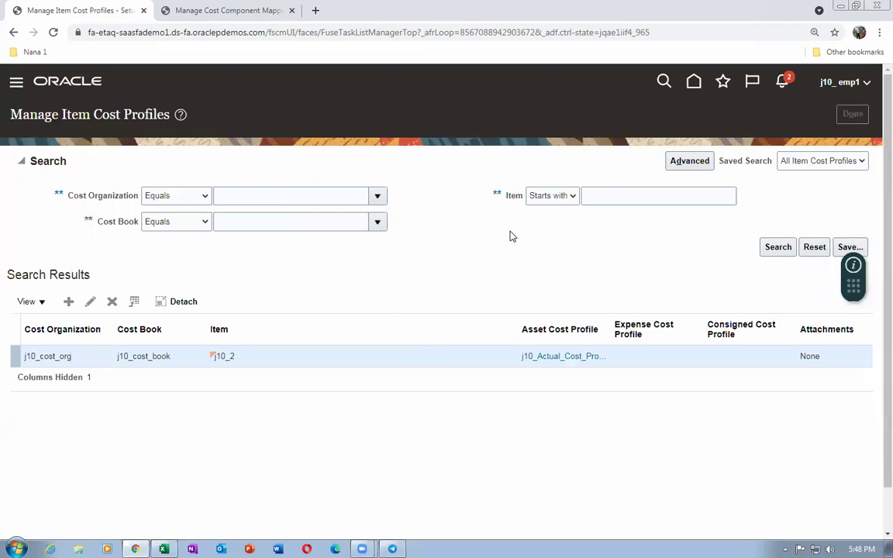
pyautogui.hotkey('alt', 'Tab')
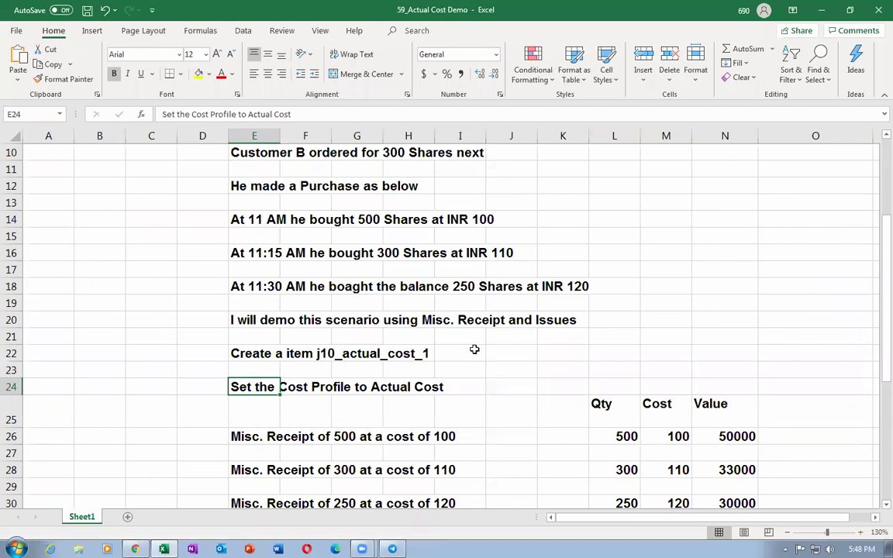
# Read the Excel step for a receipt of 500 at cost 100, then return to Oracle home
pyautogui.scroll(-1, 475, 350)
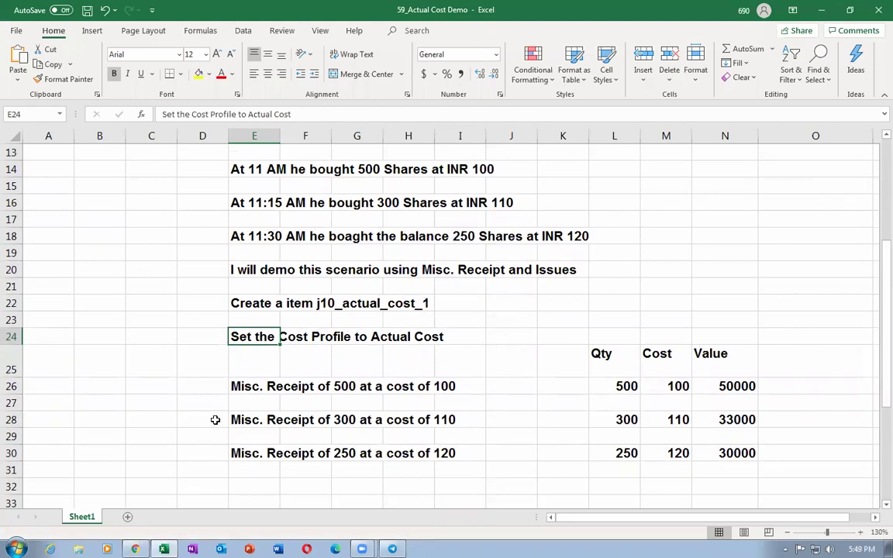
pyautogui.click(240, 386)
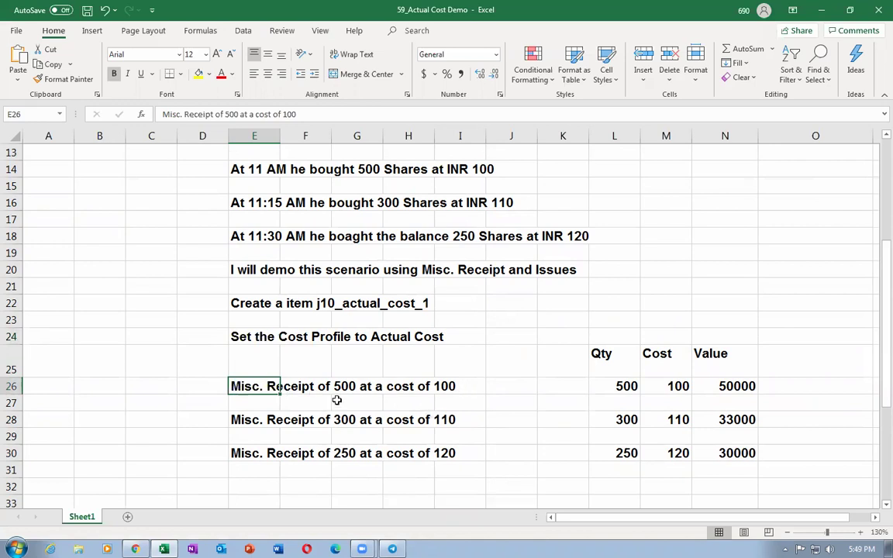
pyautogui.hotkey('alt', 'Tab')
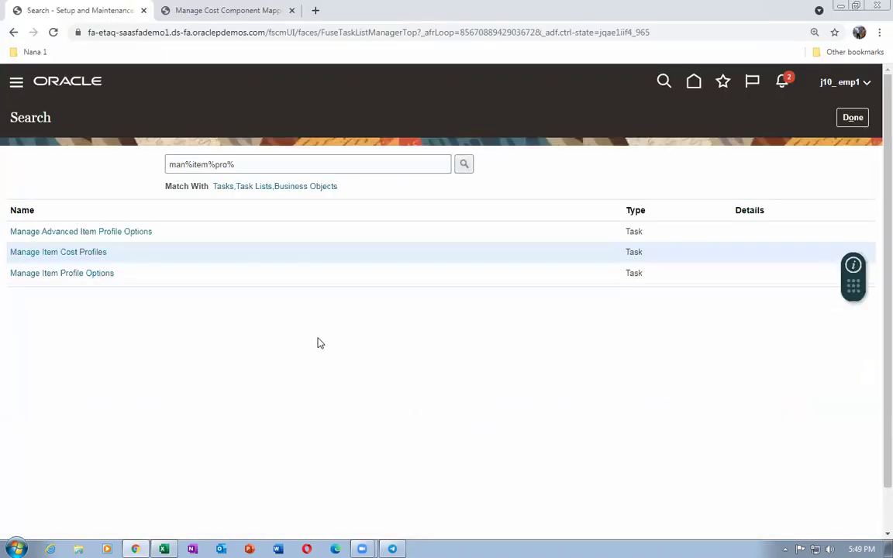
pyautogui.click(845, 120)
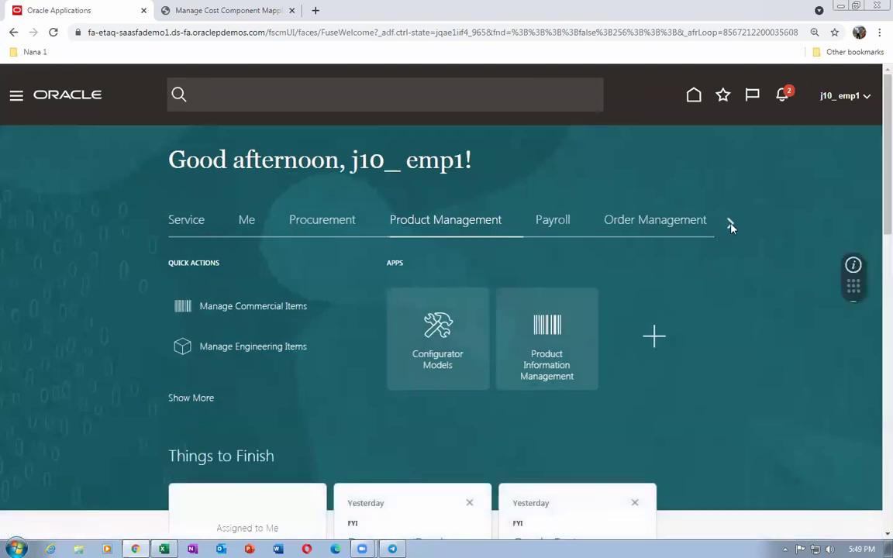
# From Supply Chain Execution > Inventory Management, start a new miscellaneous transaction for J101
pyautogui.click(730, 223)
pyautogui.click(361, 225)
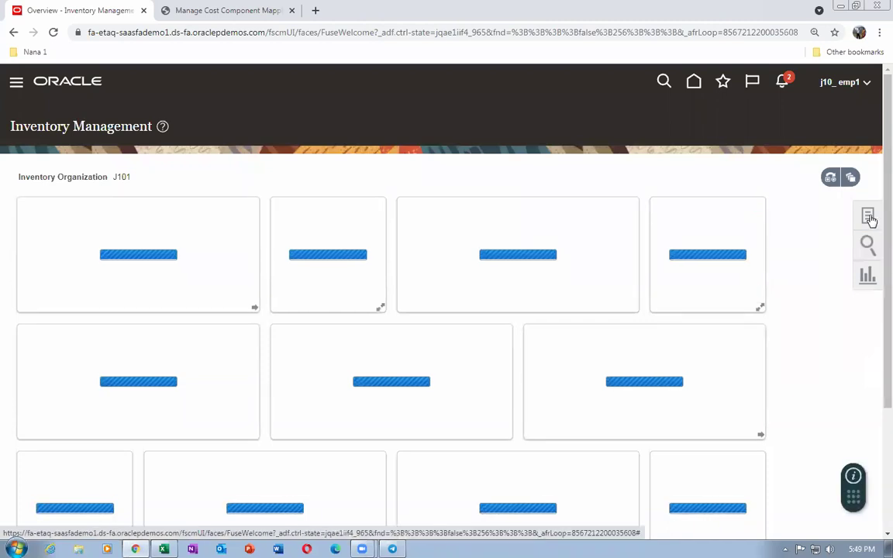
pyautogui.click(868, 217)
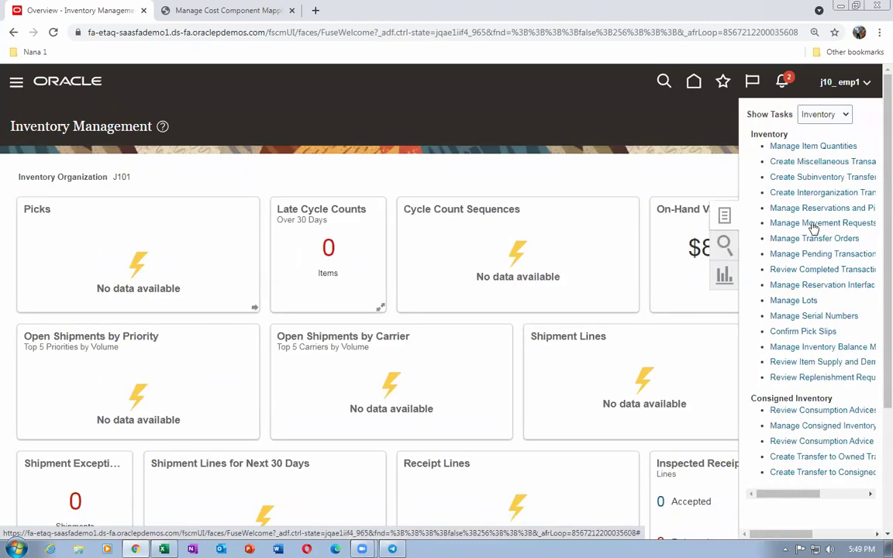
pyautogui.click(784, 161)
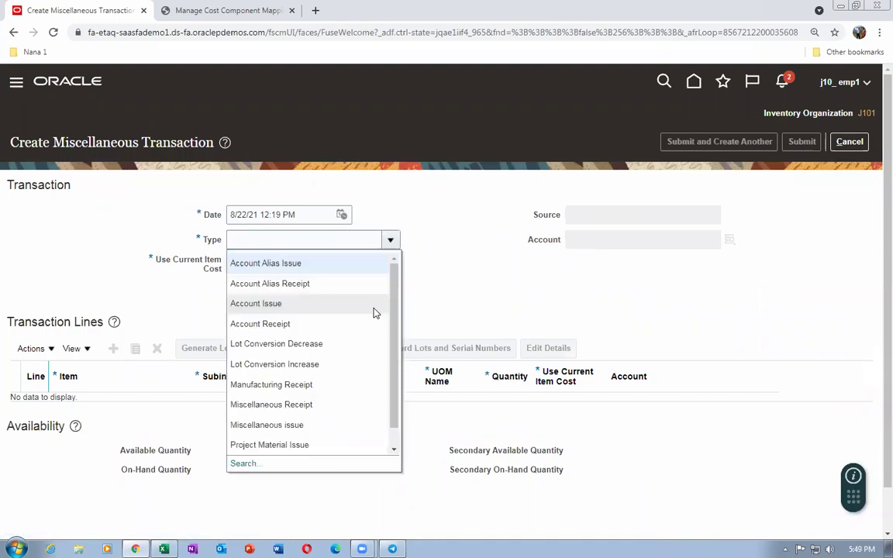
# Make it a Miscellaneous Receipt on account 01-000-1410, with Use Current Item Cost set to No
pyautogui.click(335, 406)
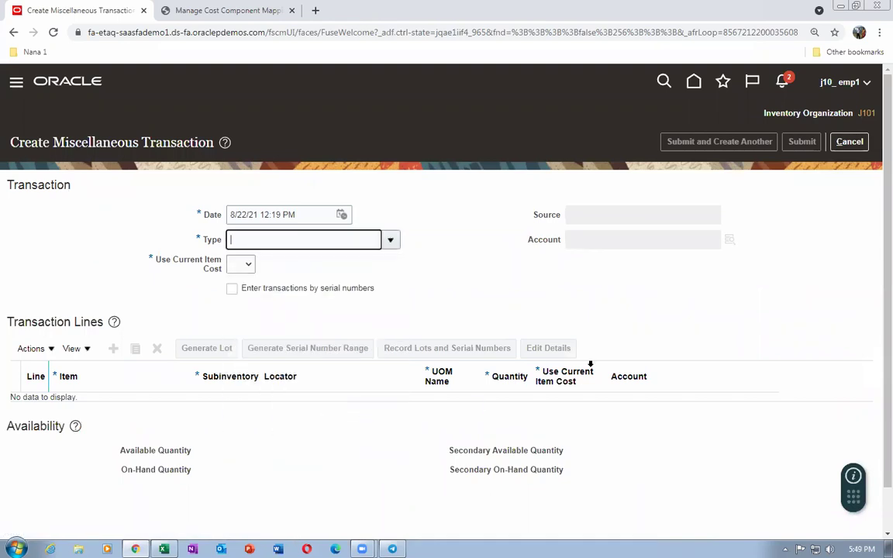
pyautogui.click(604, 241)
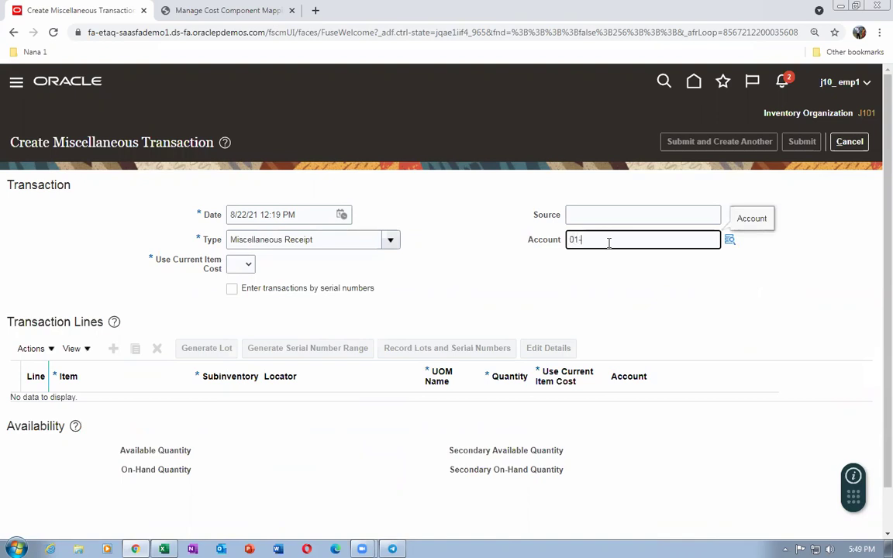
pyautogui.write('01-000-1410')
pyautogui.press('Tab')
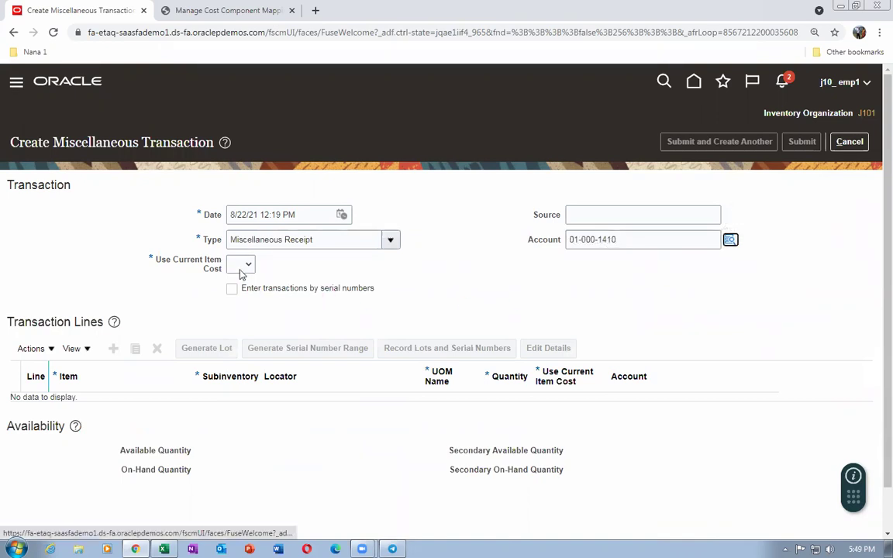
pyautogui.click(242, 269)
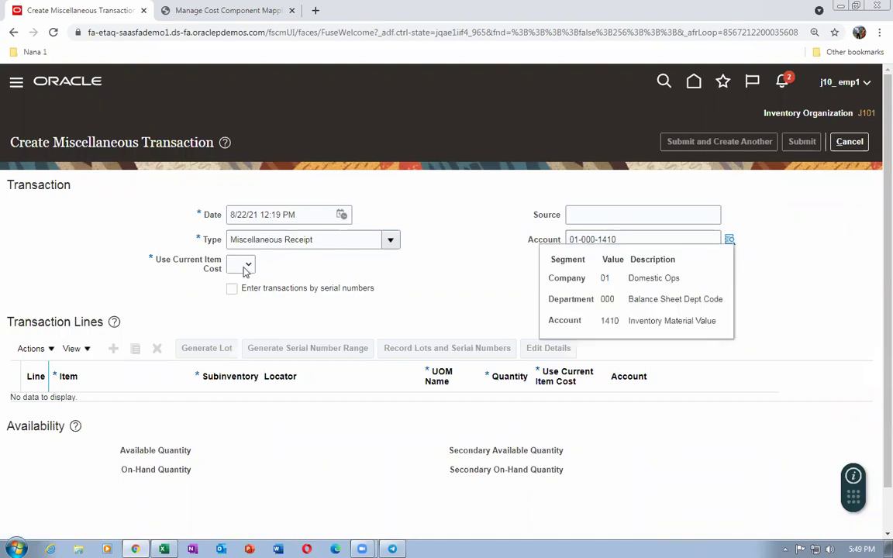
pyautogui.click(245, 267)
pyautogui.click(235, 290)
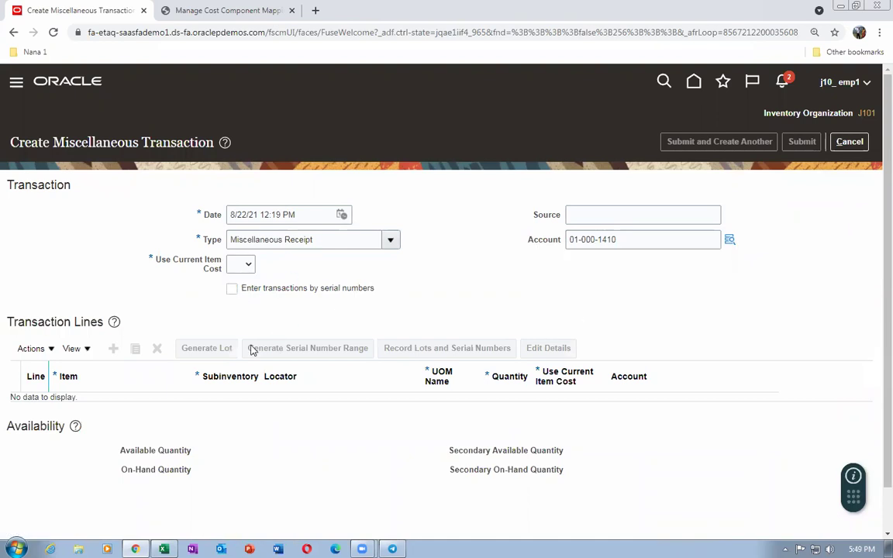
# Add a receipt line for item j10_2 in subinventory sub1
pyautogui.click(113, 349)
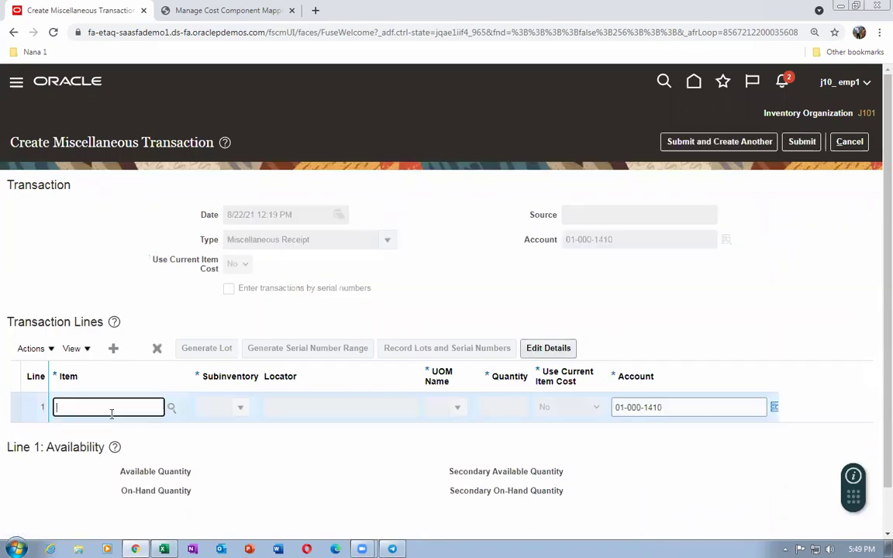
pyautogui.press('Tab')
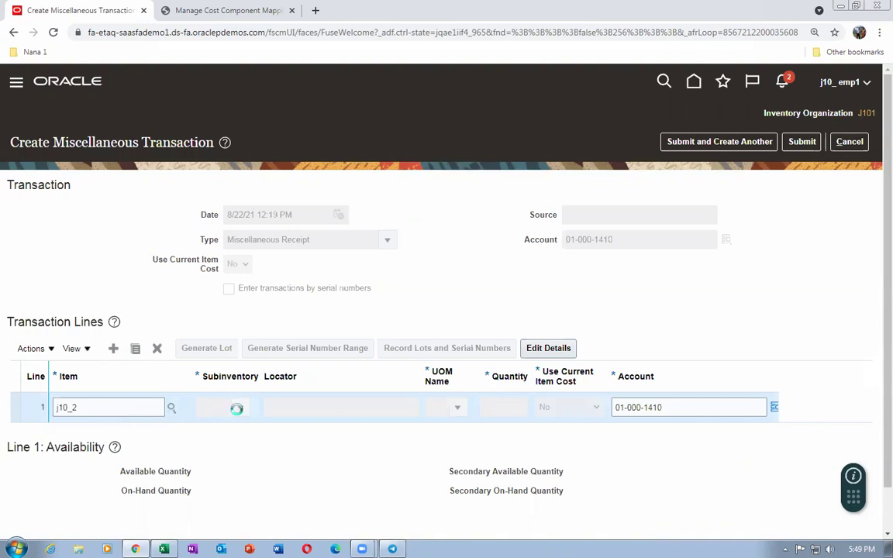
pyautogui.click(241, 409)
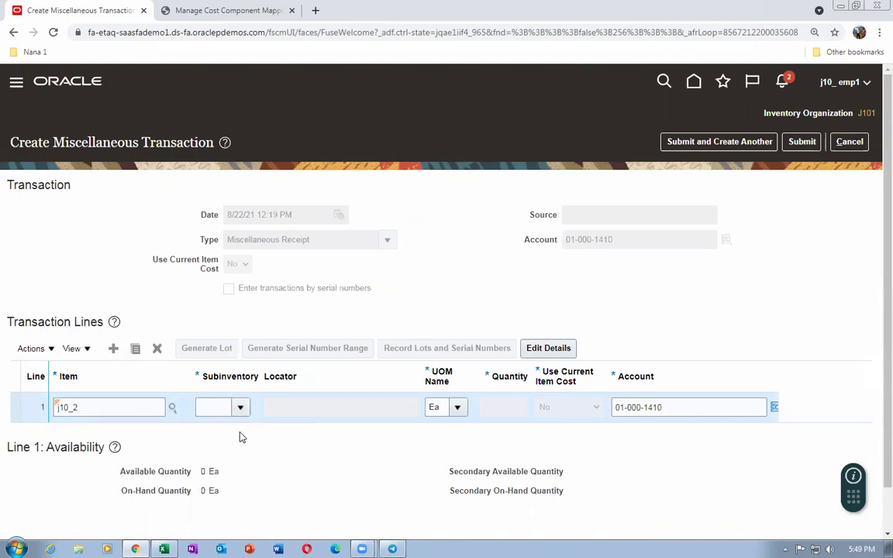
pyautogui.click(237, 432)
pyautogui.hotkey('alt', 'Tab')
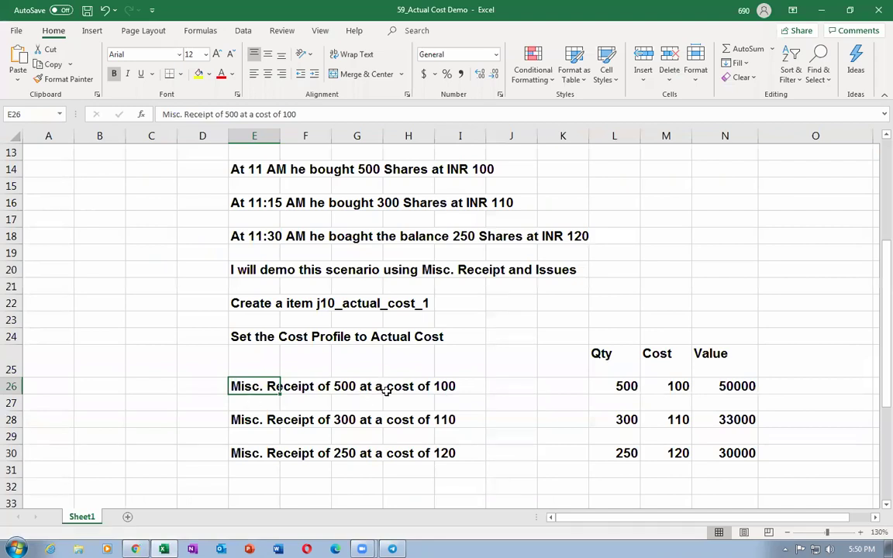
# Enter a quantity of 500 on the j10_2 receipt line
pyautogui.hotkey('alt', 'Tab')
pyautogui.click(496, 406)
pyautogui.write('500')
pyautogui.press('Tab')
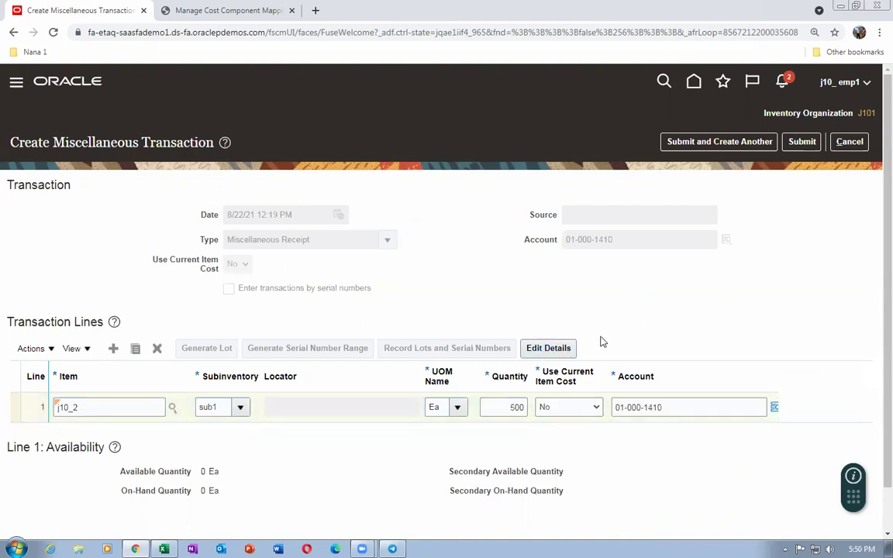
pyautogui.click(558, 348)
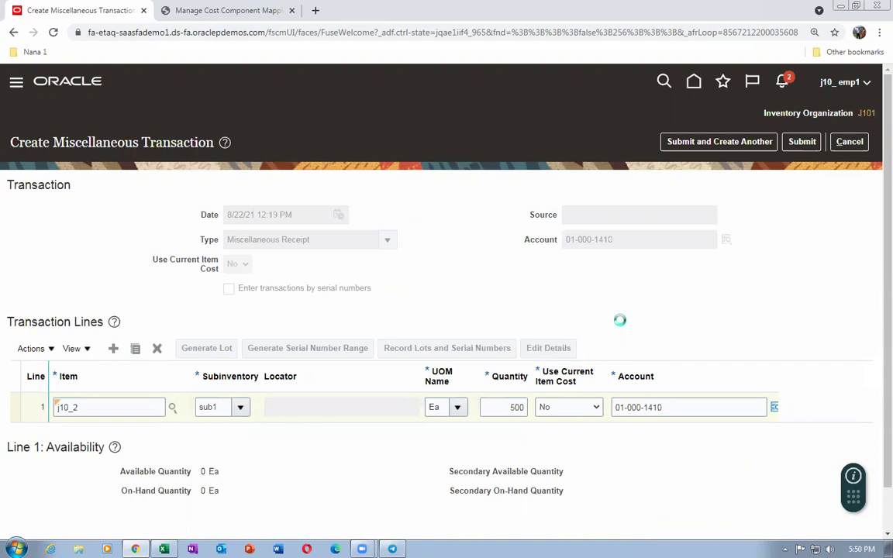
# Add an Item price cost component with unit cost 100 to the line and submit the receipt
pyautogui.scroll(-1, 613, 319)
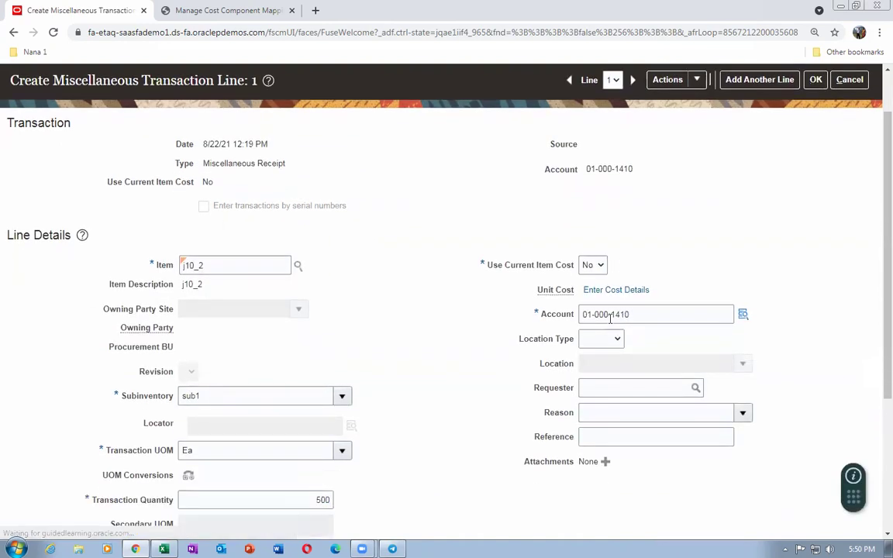
pyautogui.click(616, 291)
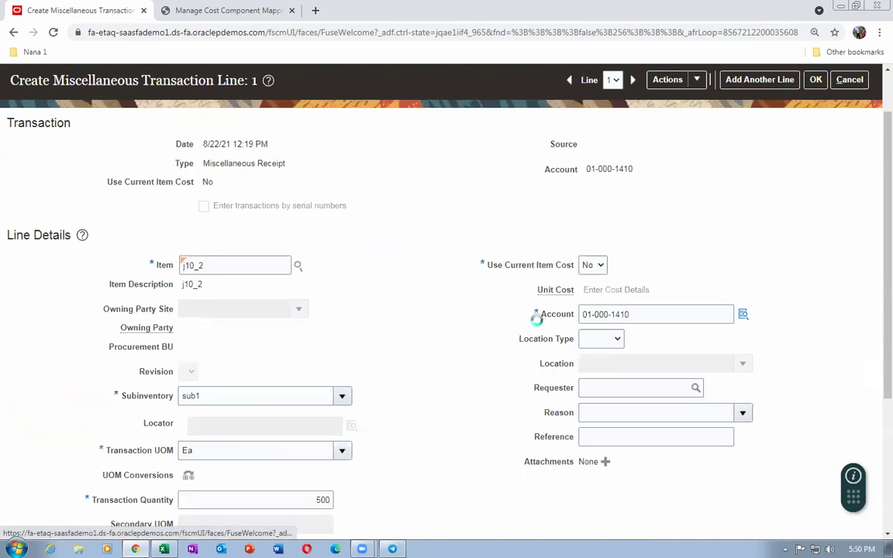
pyautogui.click(363, 284)
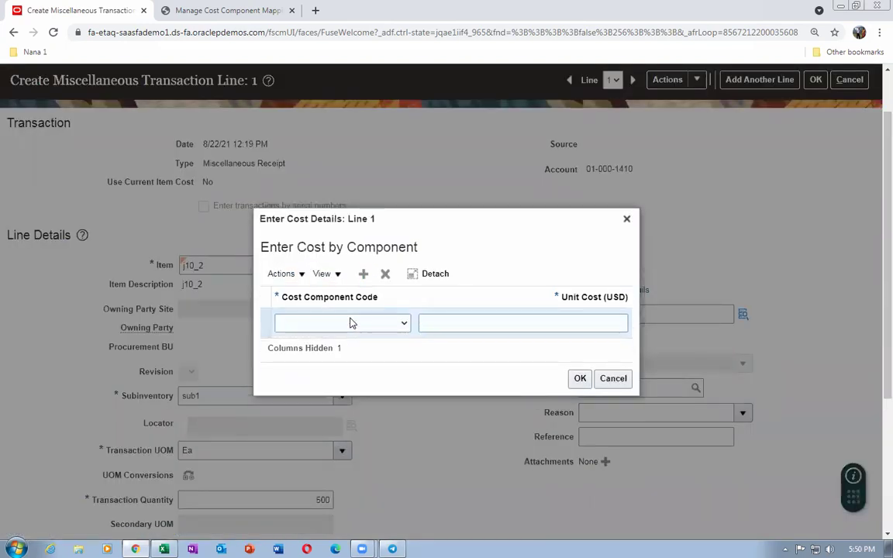
pyautogui.click(350, 323)
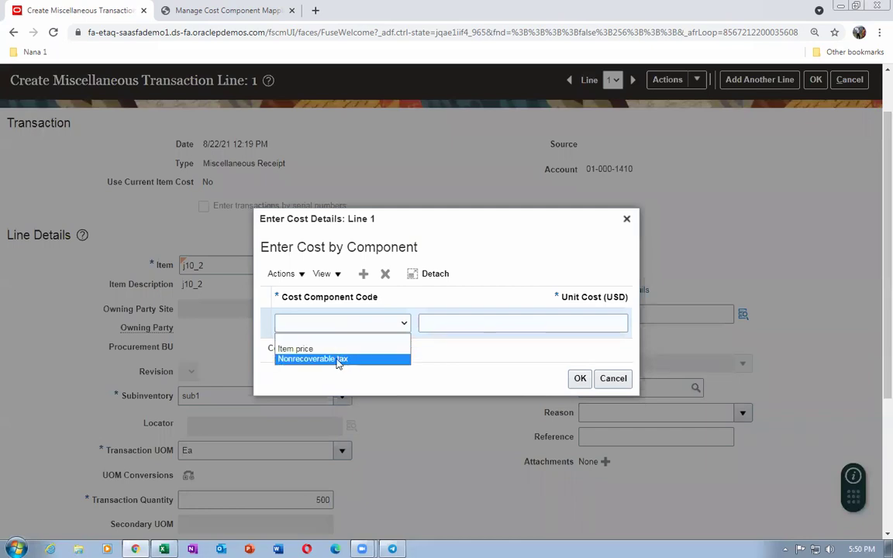
pyautogui.click(318, 349)
pyautogui.click(470, 319)
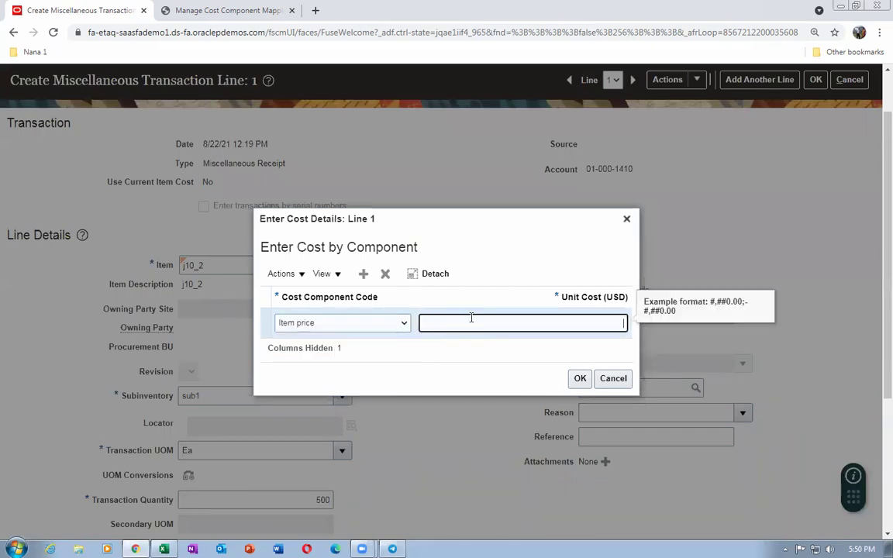
pyautogui.write('100')
pyautogui.press('Tab')
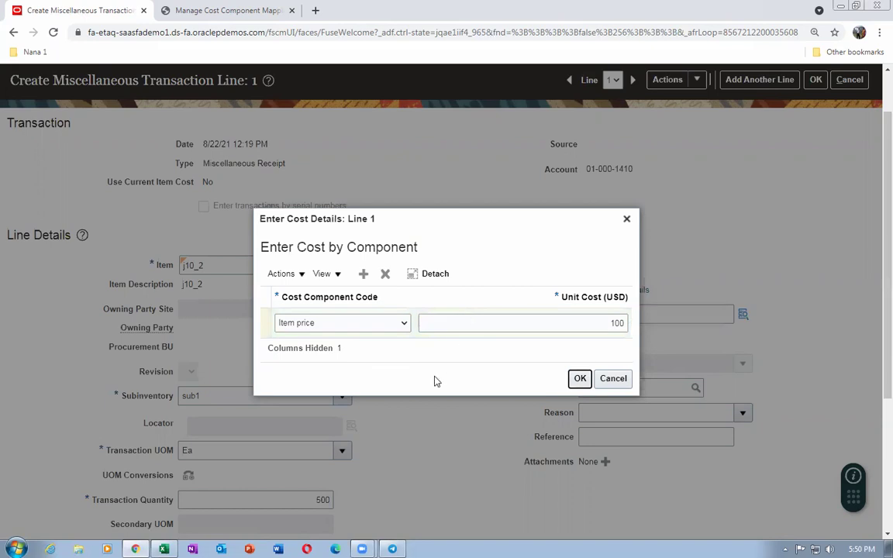
pyautogui.click(581, 379)
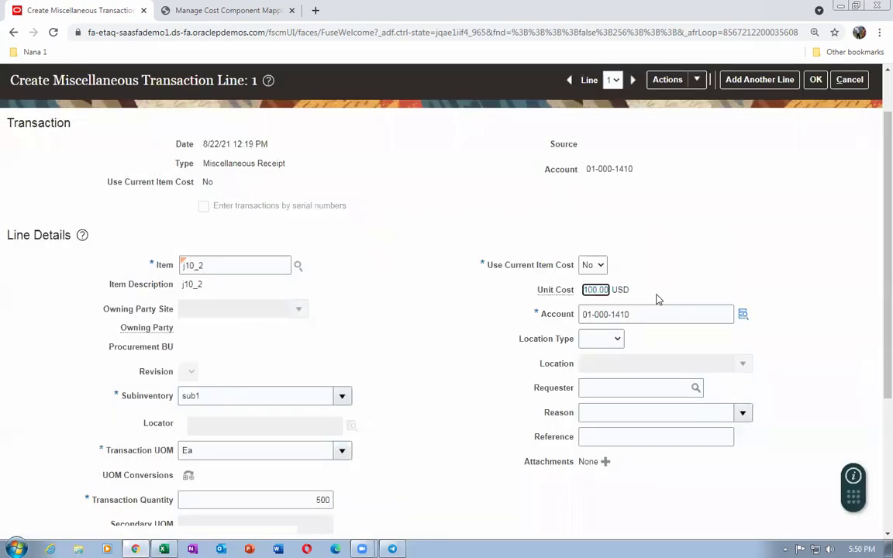
pyautogui.click(816, 144)
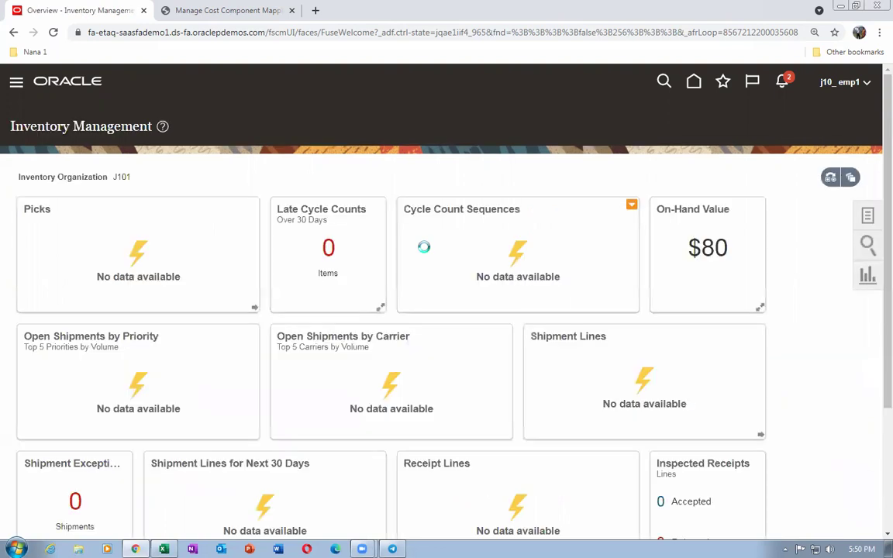
pyautogui.click(509, 206)
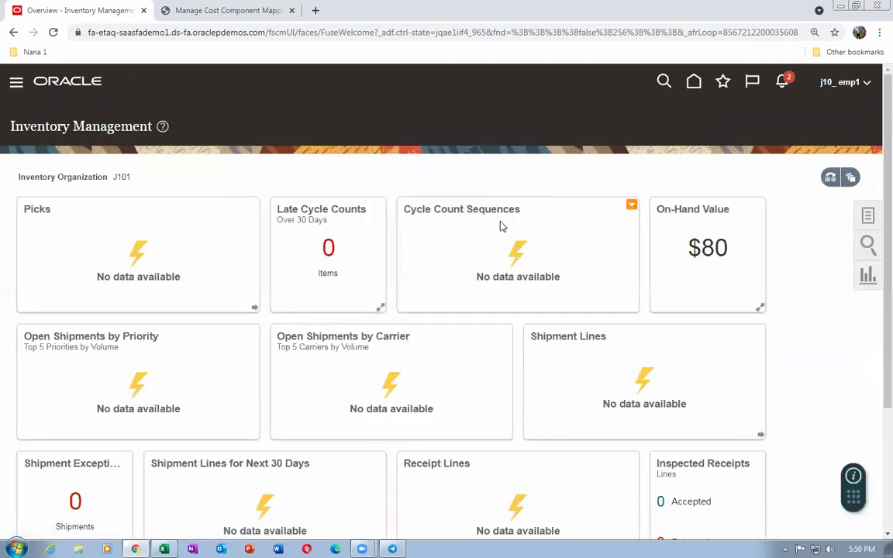
# Start a new Miscellaneous Receipt on account 01-000-1410 with Use Current Item Cost set to No
pyautogui.click(870, 217)
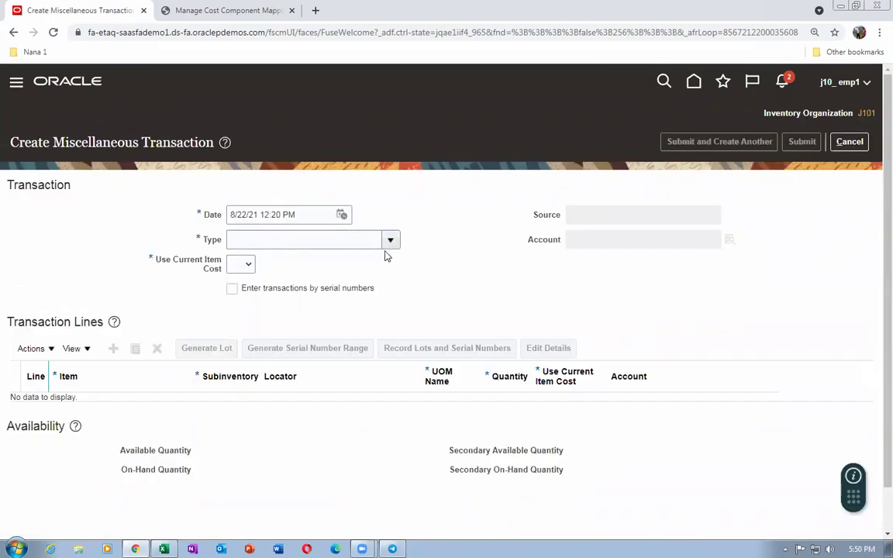
pyautogui.click(391, 240)
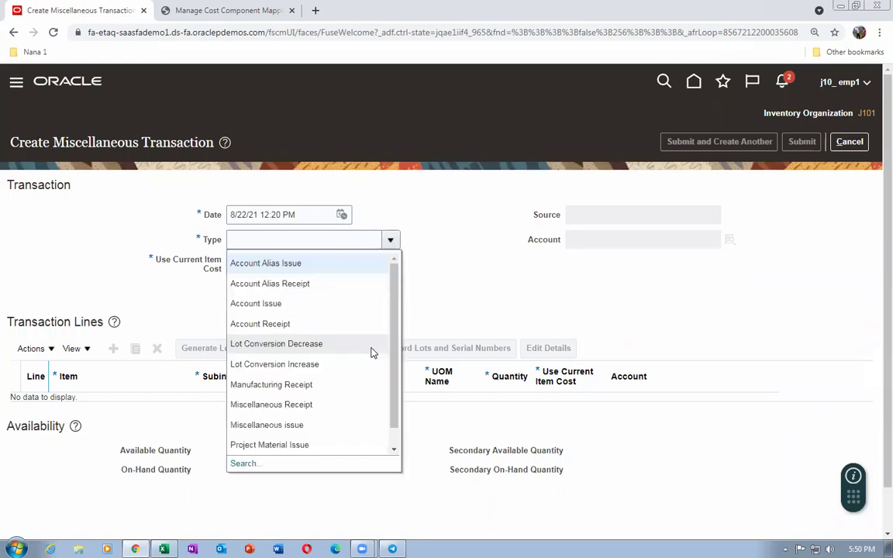
pyautogui.click(331, 403)
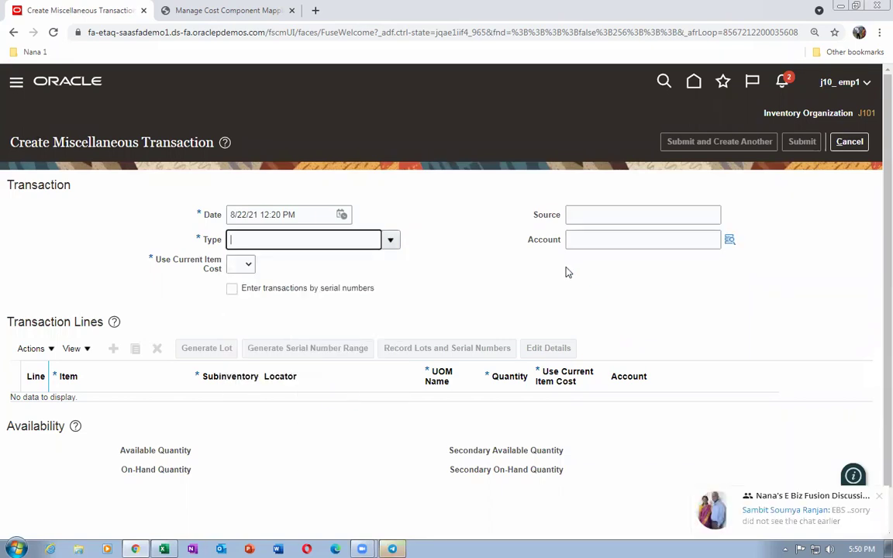
pyautogui.click(879, 493)
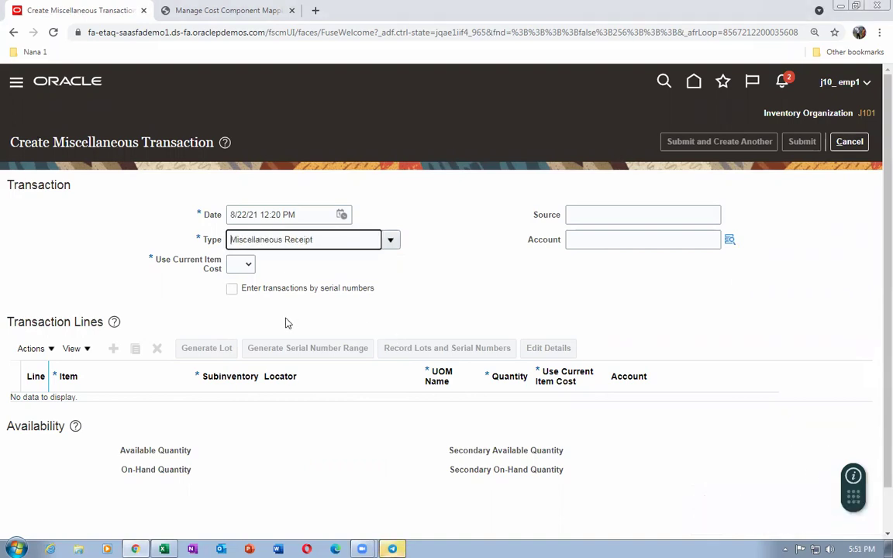
pyautogui.click(585, 241)
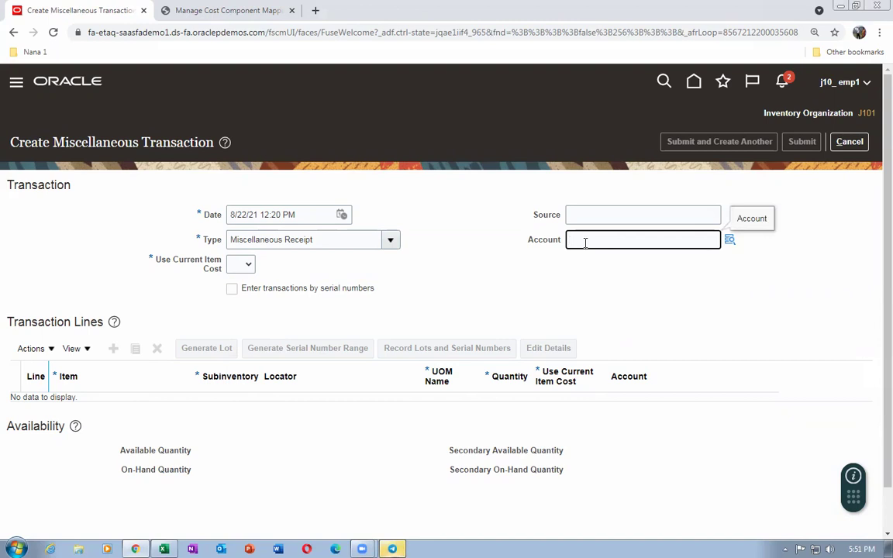
pyautogui.write('01-000-0')
pyautogui.write('410')
pyautogui.click(244, 266)
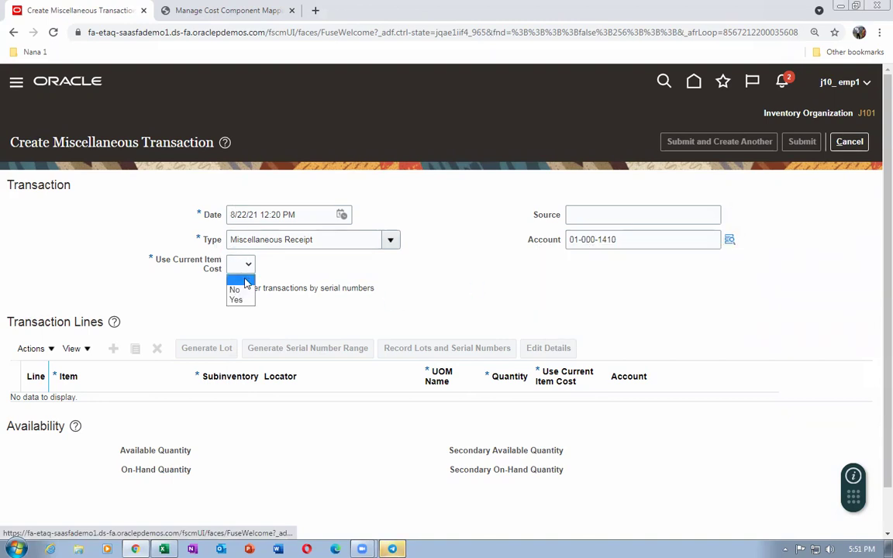
pyautogui.click(236, 290)
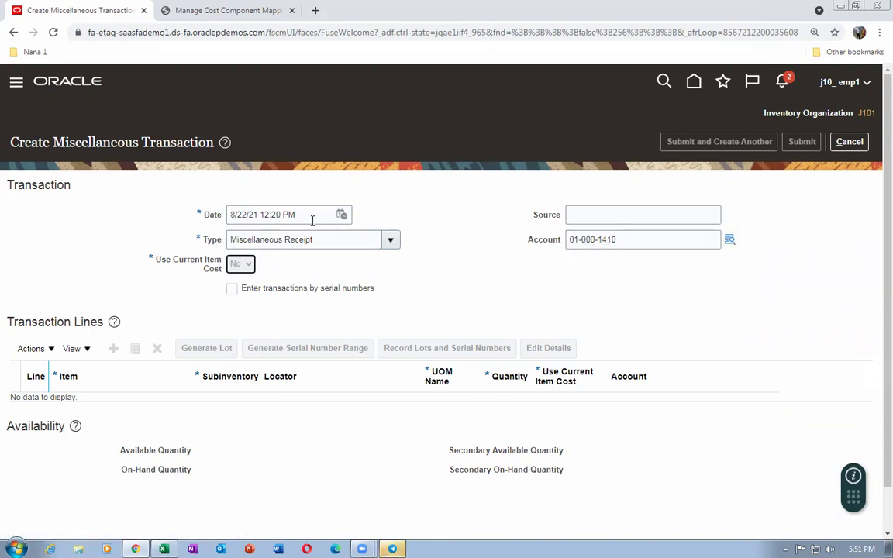
# Add a line for 300 of item j10_2 in subinventory sub1, per the workbook's second receipt
pyautogui.click(114, 349)
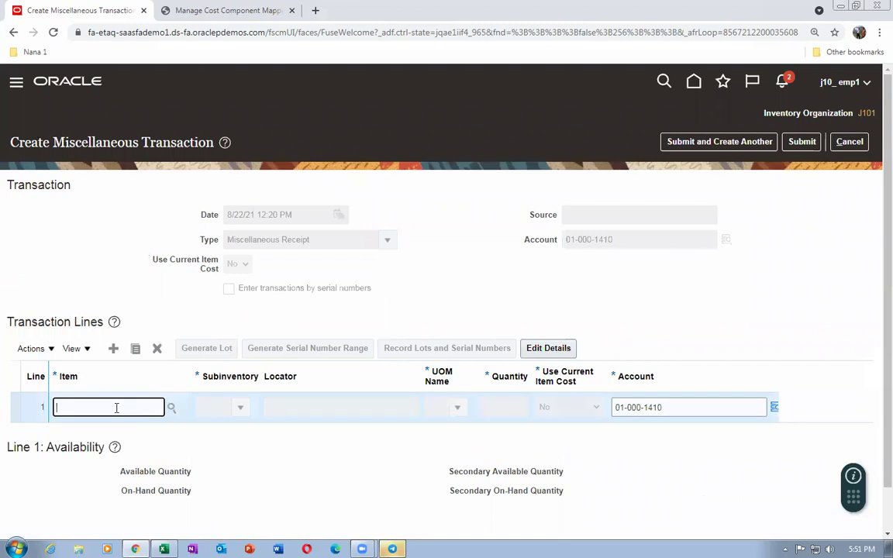
pyautogui.write('j10_2')
pyautogui.press('Tab')
pyautogui.click(241, 411)
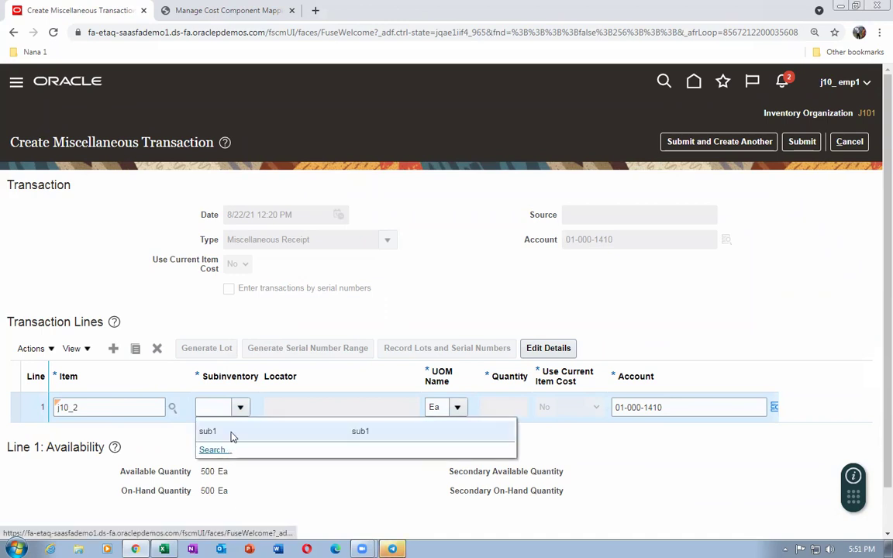
pyautogui.click(231, 432)
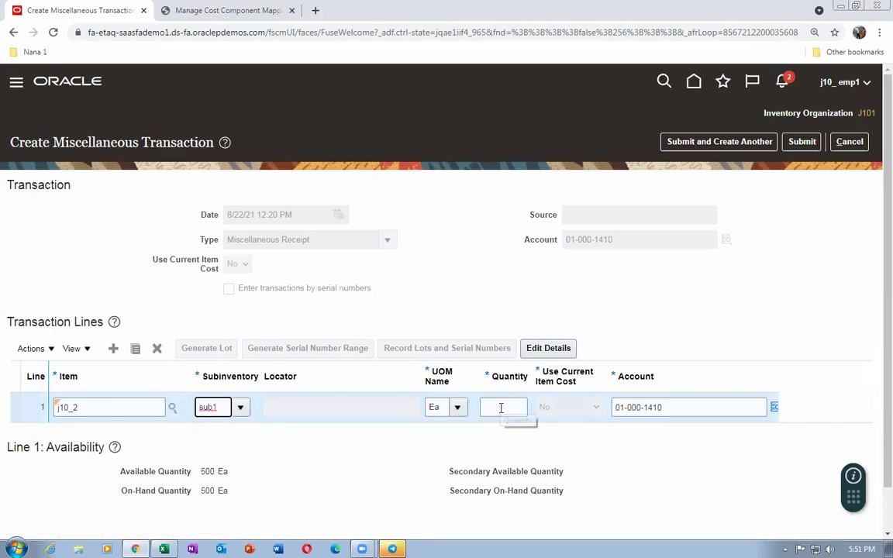
pyautogui.hotkey('alt', 'Tab')
pyautogui.click(309, 420)
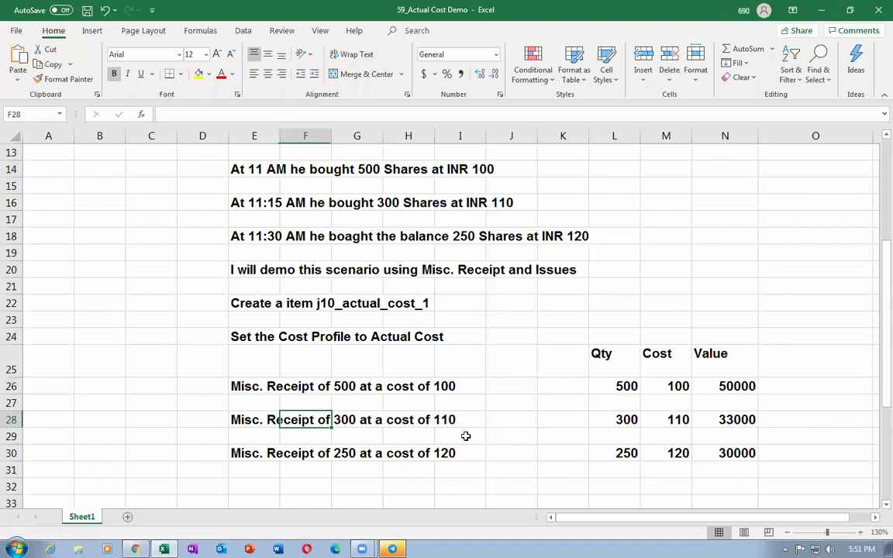
pyautogui.click(456, 420)
pyautogui.hotkey('alt', 'Tab')
pyautogui.click(498, 407)
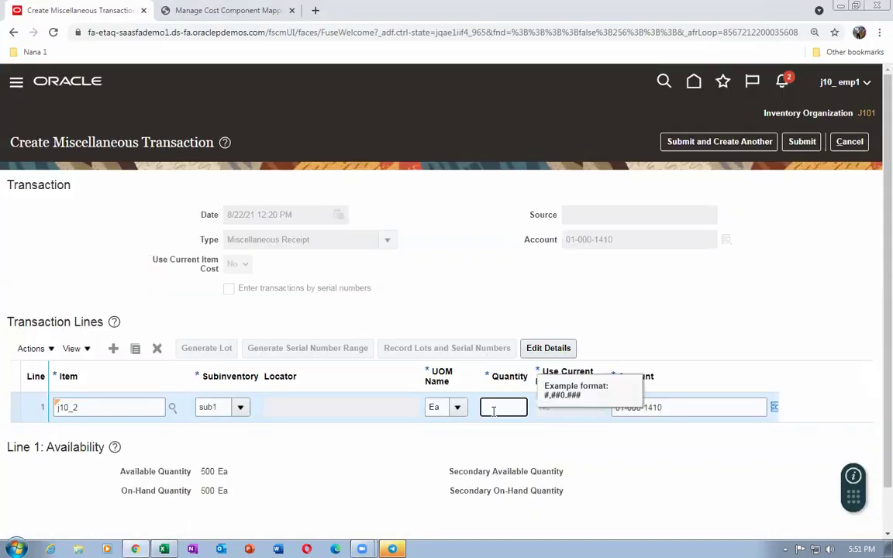
pyautogui.press('Tab')
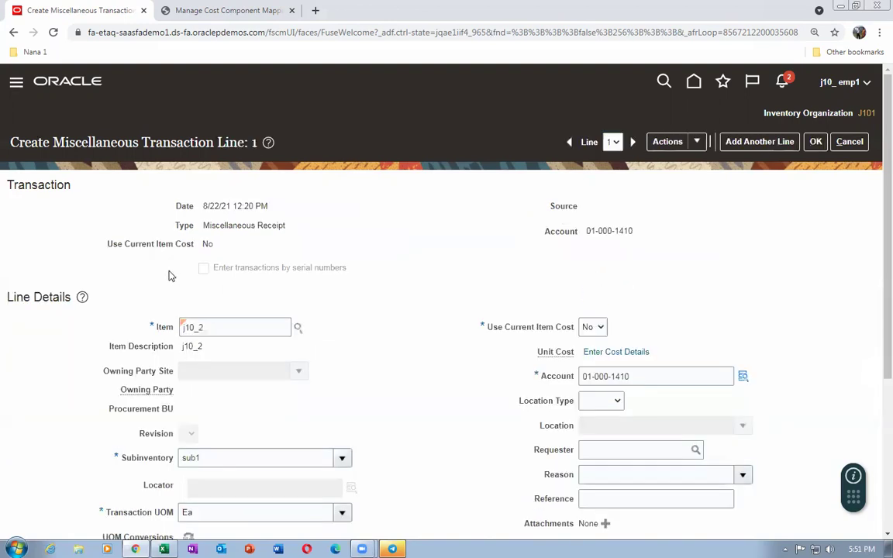
# Give the 300-unit line an Item price unit cost of 110 and accept the line details
pyautogui.click(594, 353)
pyautogui.click(363, 284)
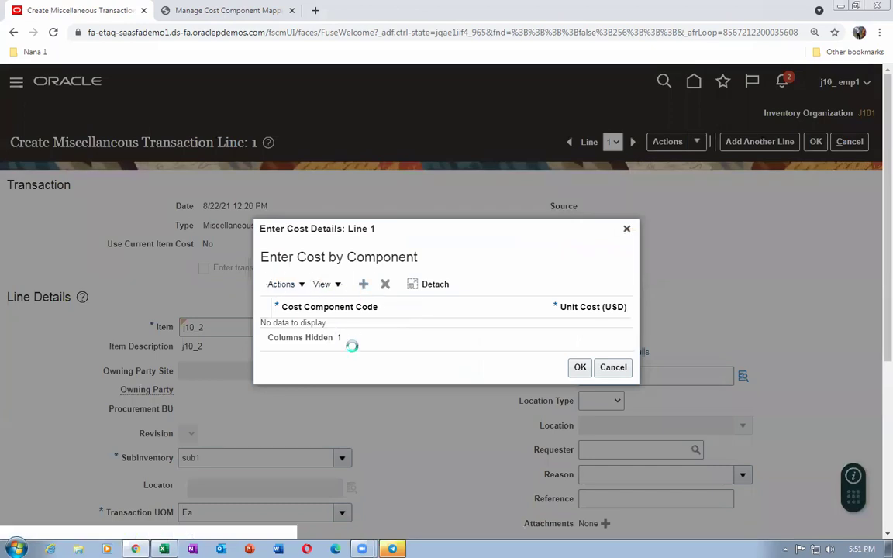
pyautogui.click(358, 326)
pyautogui.click(342, 346)
pyautogui.click(455, 322)
pyautogui.write('110')
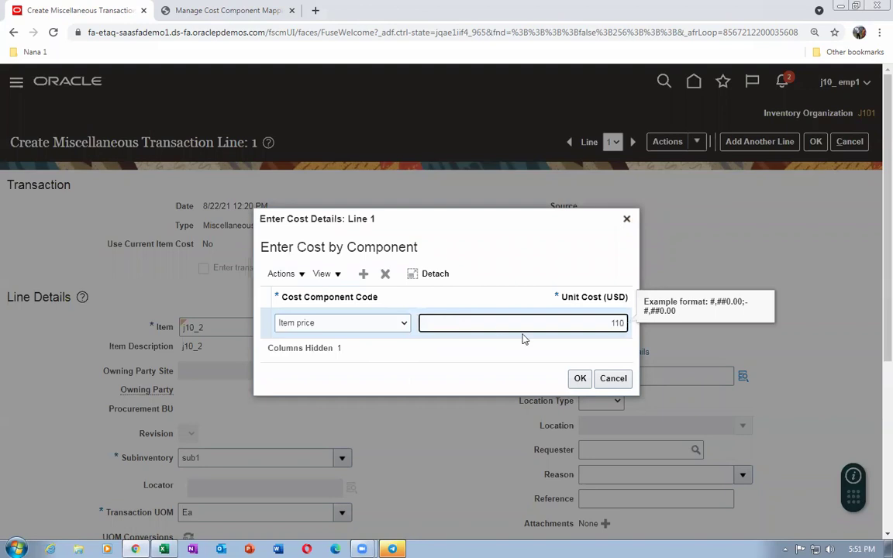
pyautogui.click(580, 380)
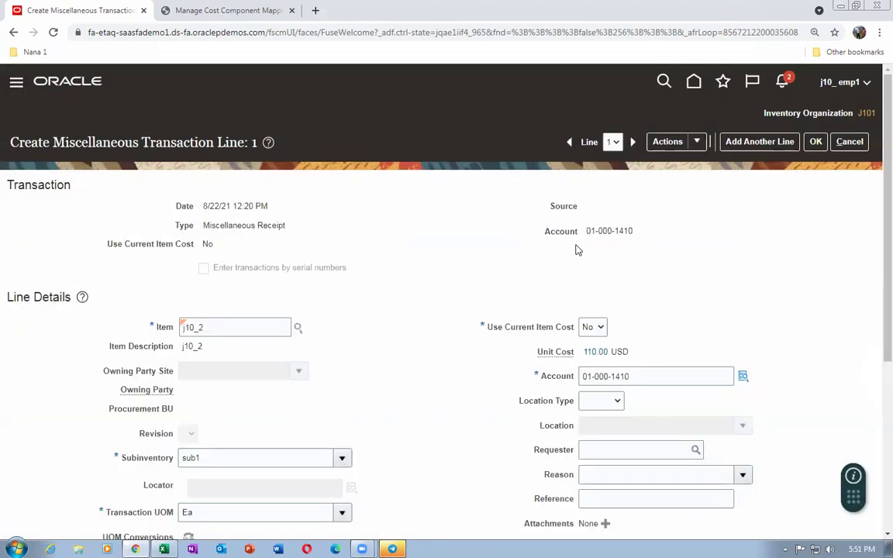
pyautogui.click(815, 142)
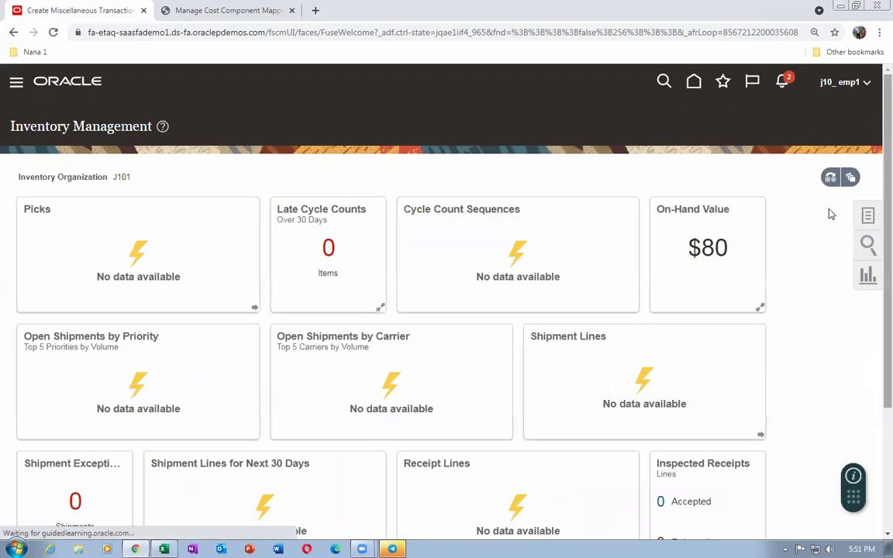
# Dismiss the confirmation and check the third planned receipt in the cost scenario worksheet
pyautogui.click(508, 206)
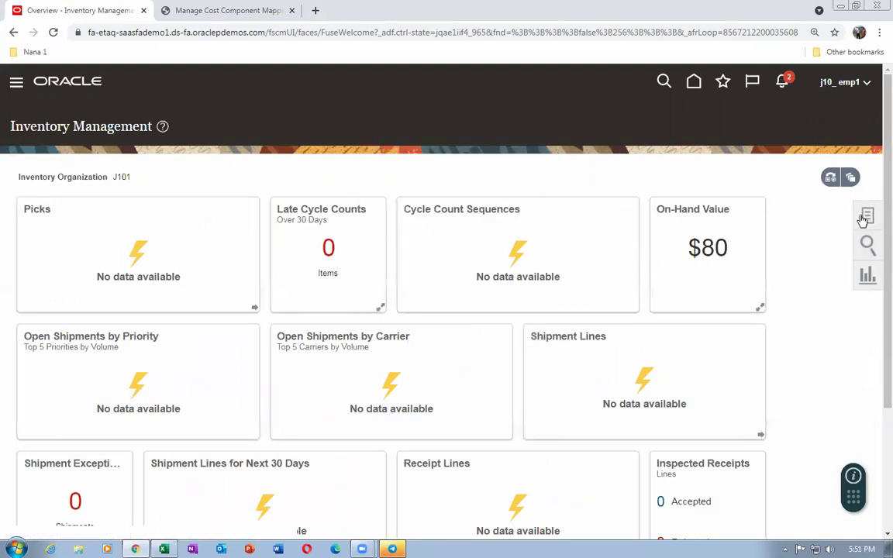
pyautogui.hotkey('alt', 'Tab')
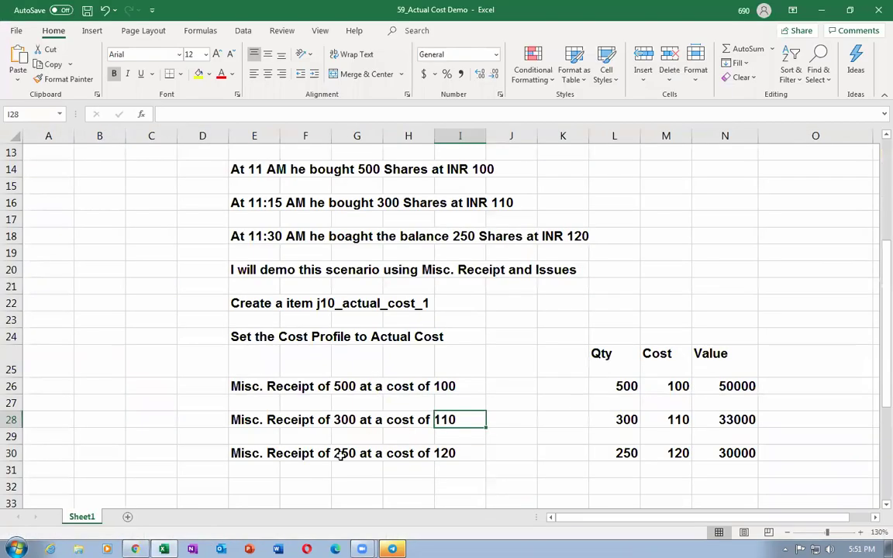
pyautogui.click(345, 453)
pyautogui.click(492, 451)
pyautogui.click(259, 453)
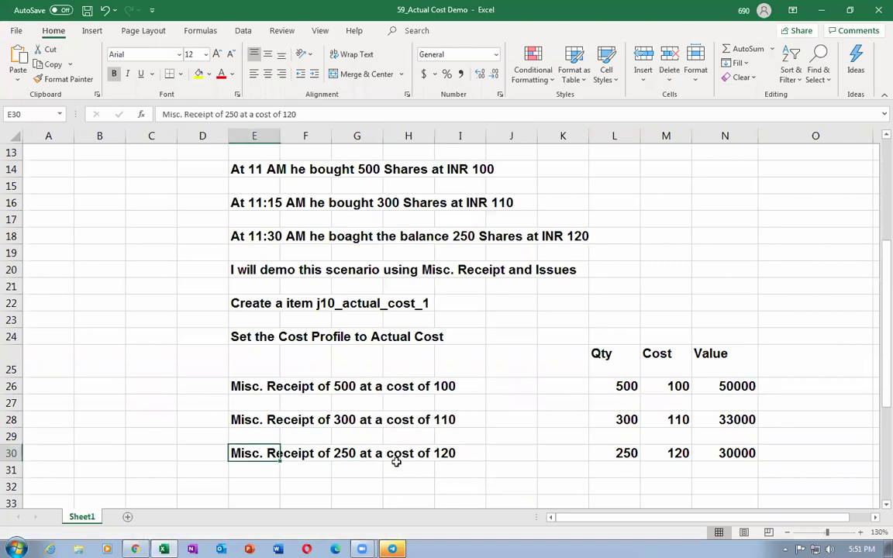
pyautogui.hotkey('alt', 'Tab')
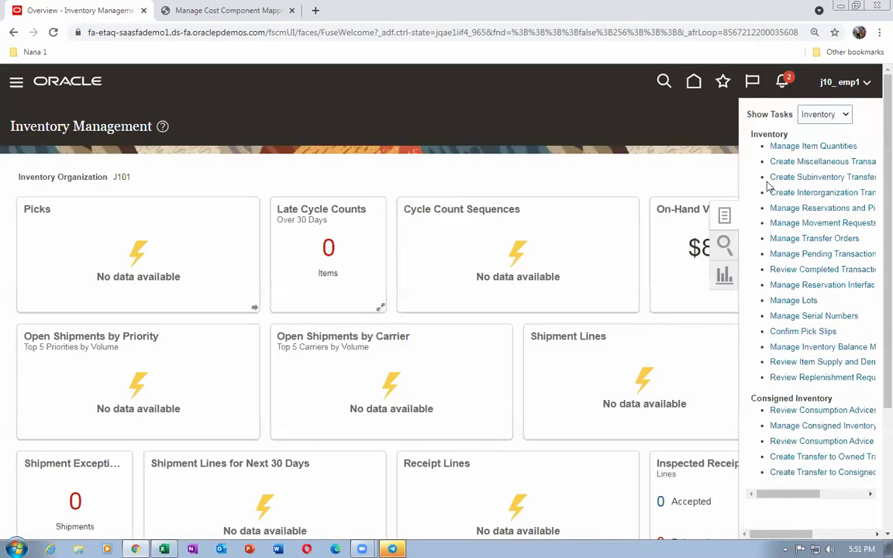
# Start a third Miscellaneous Receipt on account 01-000-1410 with Use Current Item Cost set to No
pyautogui.click(795, 162)
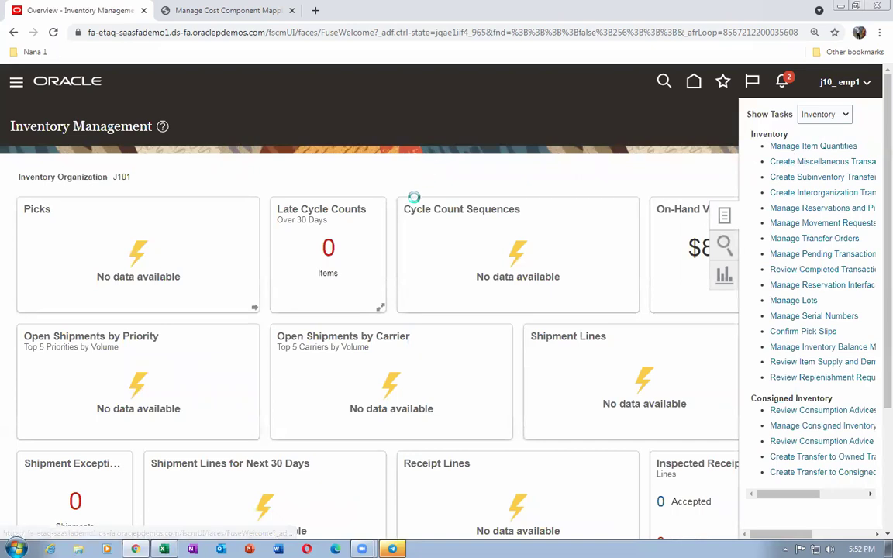
pyautogui.click(391, 240)
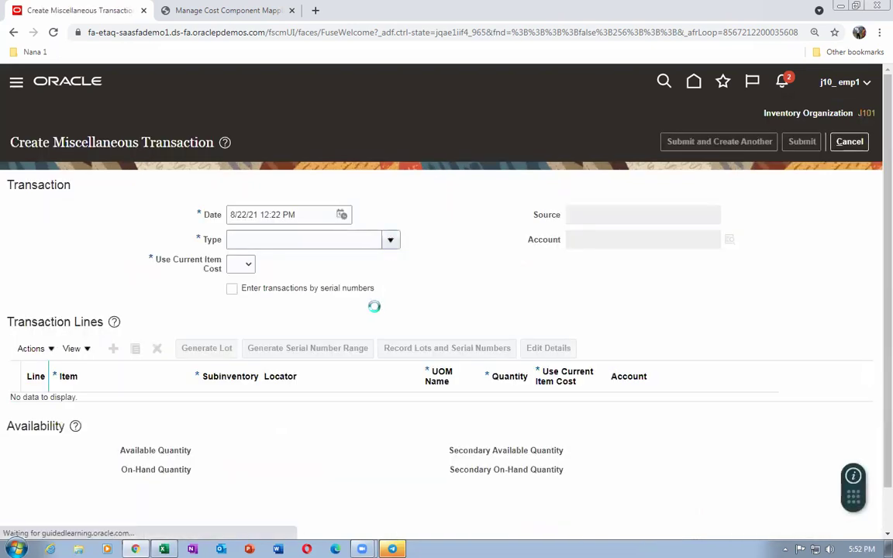
pyautogui.click(351, 405)
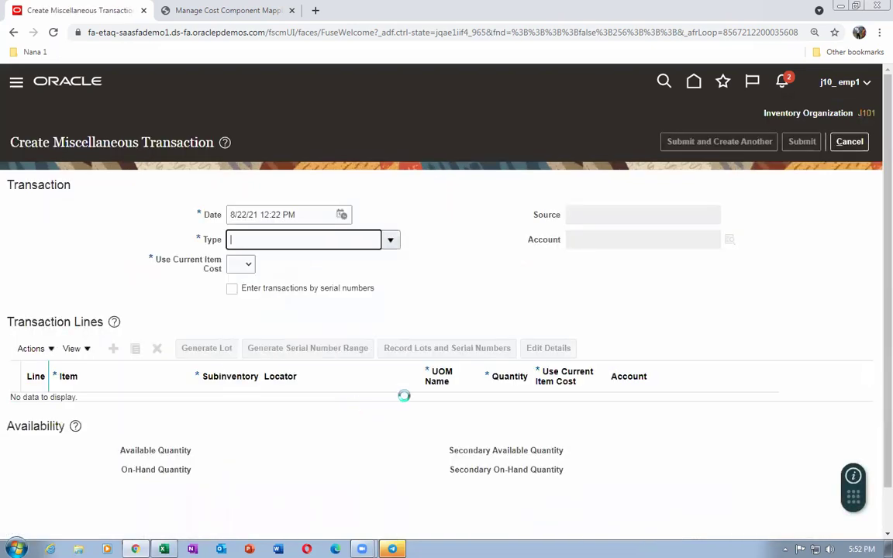
pyautogui.click(618, 241)
pyautogui.write('01-000-141')
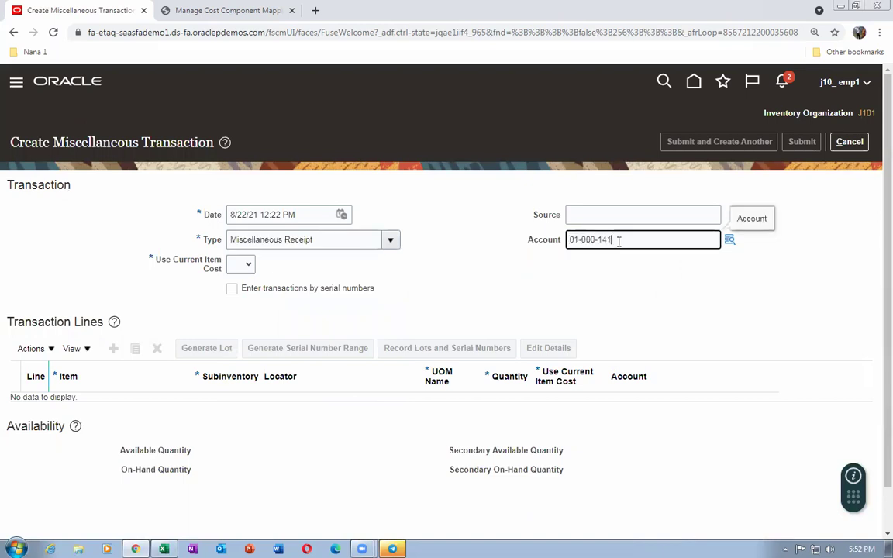
pyautogui.write('0')
pyautogui.click(244, 266)
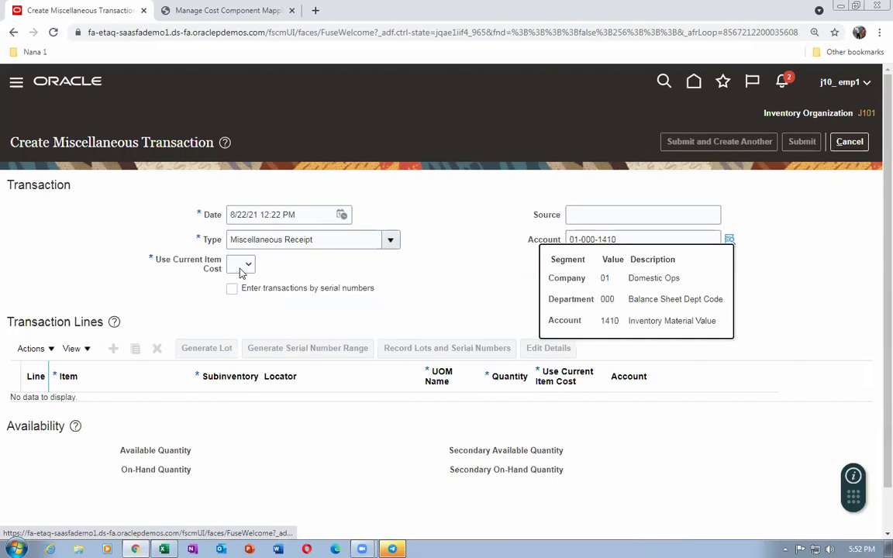
pyautogui.click(235, 290)
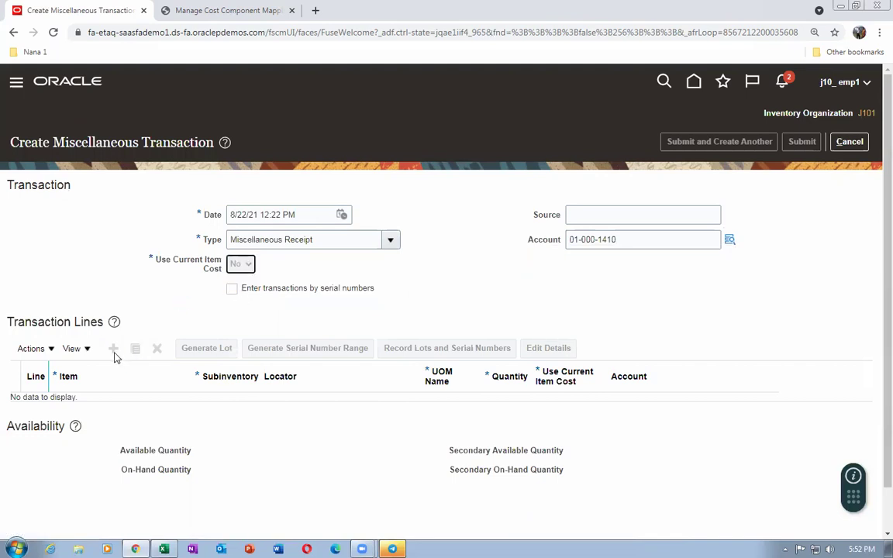
# Add a line for 250 of item j10_2 in subinventory sub1
pyautogui.click(114, 349)
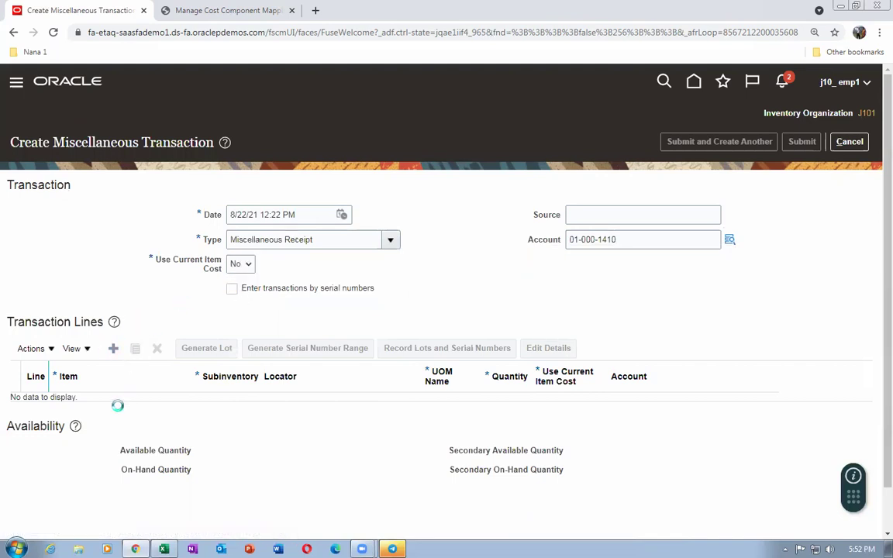
pyautogui.click(109, 408)
pyautogui.write('j10_2')
pyautogui.press('Tab')
pyautogui.click(242, 408)
pyautogui.write('sub1')
pyautogui.press('Tab')
pyautogui.hotkey('alt', 'Tab')
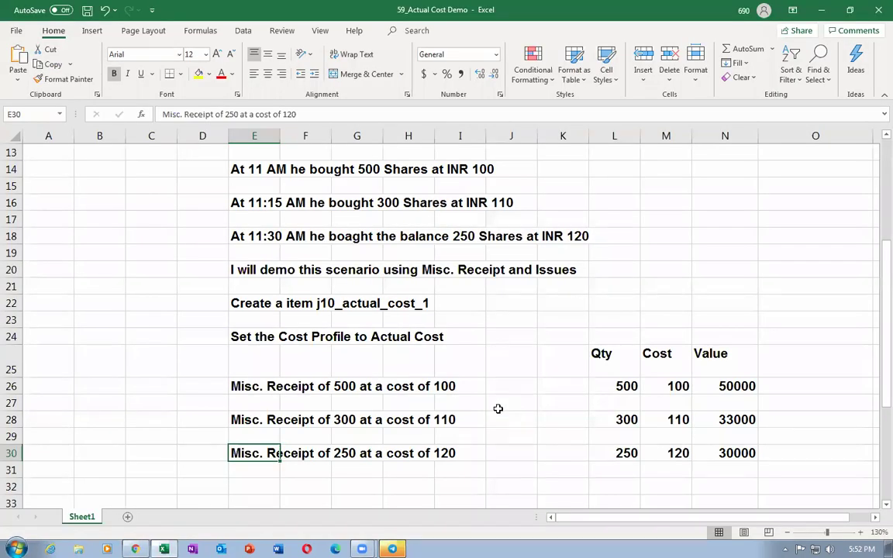
pyautogui.hotkey('alt', 'Tab')
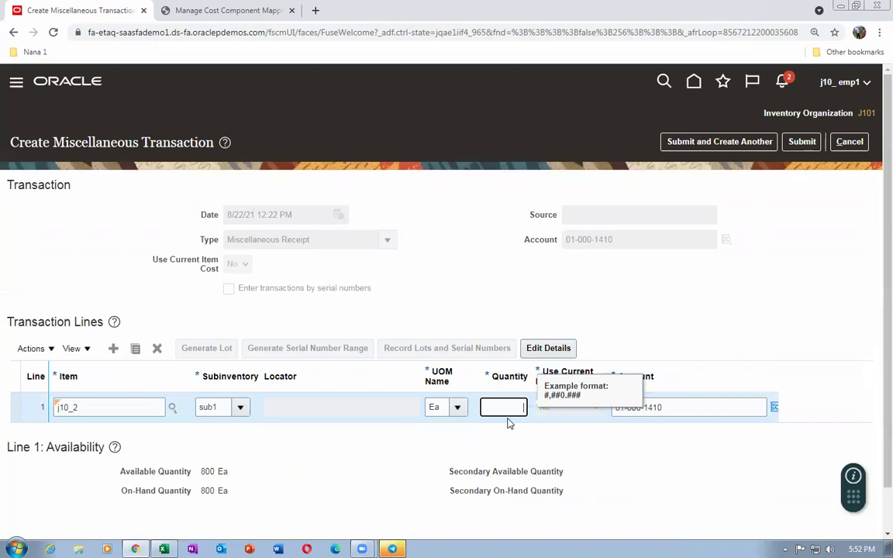
pyautogui.write('250')
pyautogui.press('Tab')
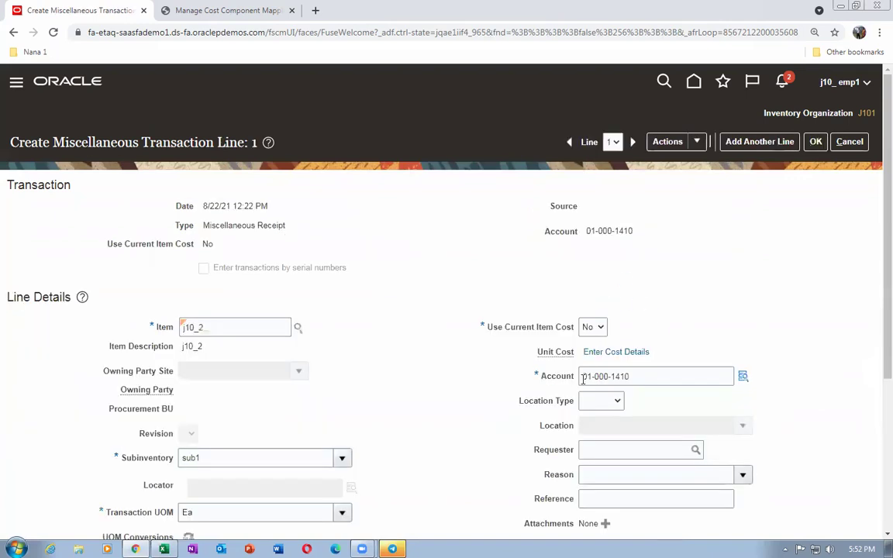
# Add an Item price unit cost of 120 to the 250-unit line and submit the third receipt
pyautogui.click(612, 353)
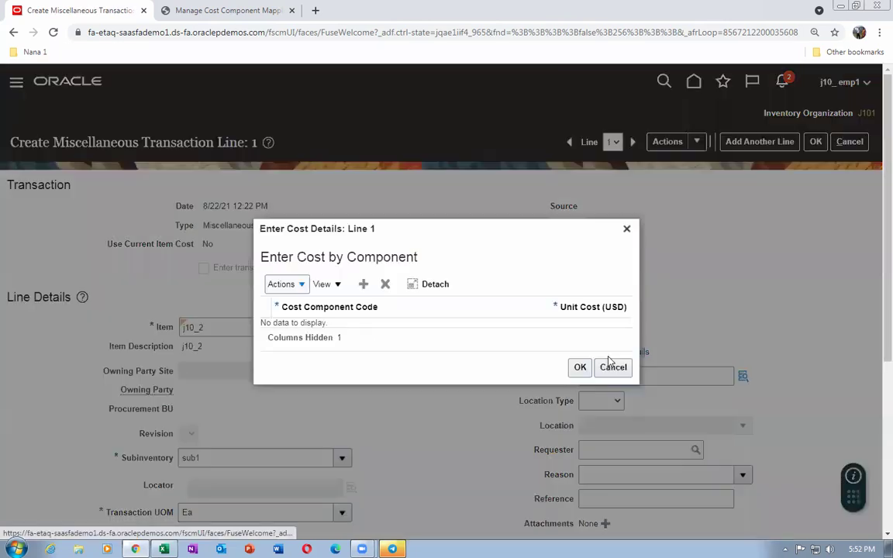
pyautogui.click(364, 284)
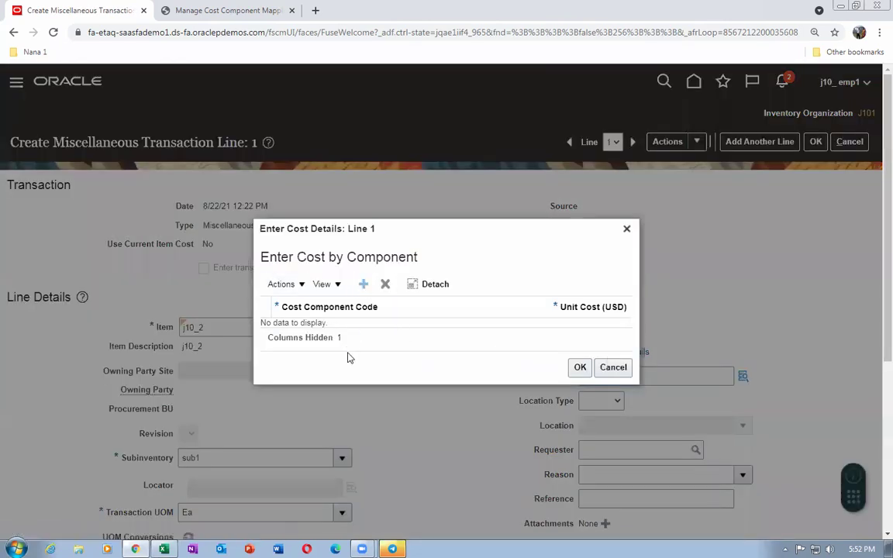
pyautogui.click(343, 323)
pyautogui.click(343, 348)
pyautogui.click(439, 325)
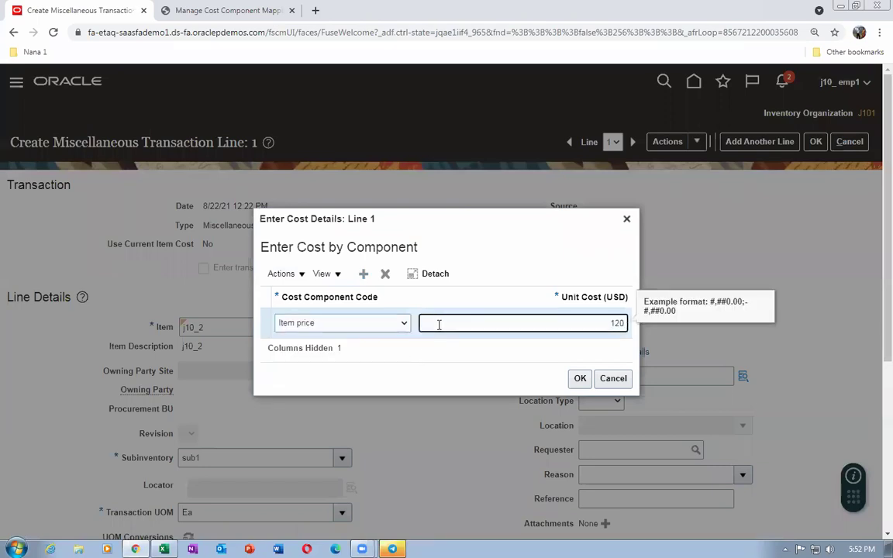
pyautogui.click(579, 379)
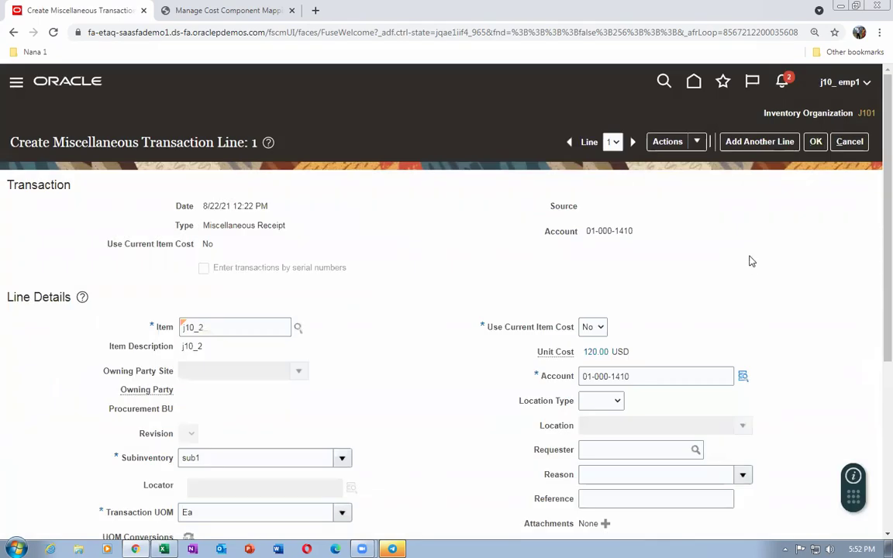
pyautogui.click(815, 141)
pyautogui.click(806, 142)
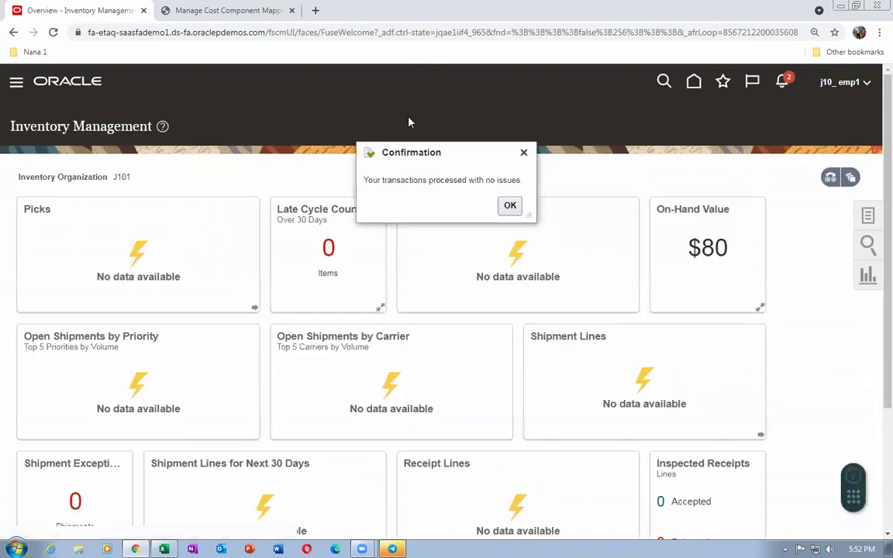
pyautogui.click(510, 206)
# Cancel out of the Manage Cost Component Mappings page
pyautogui.click(201, 12)
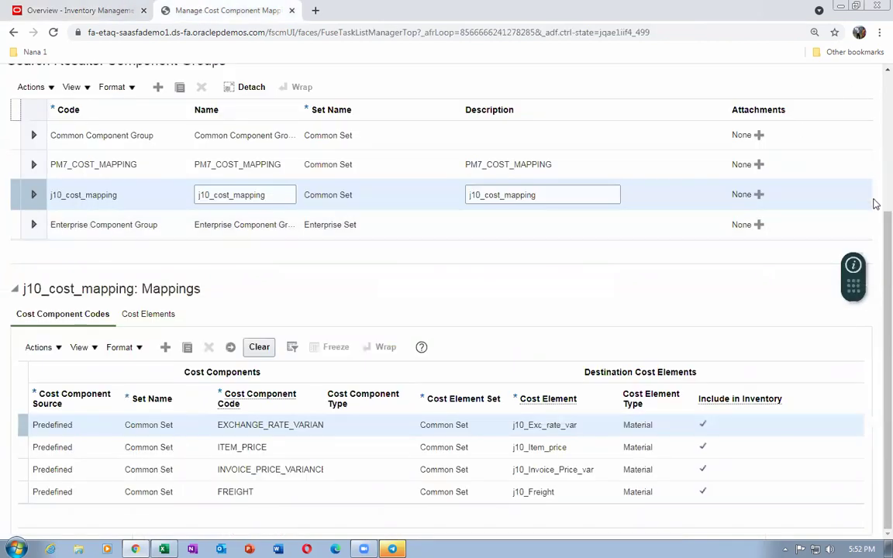
pyautogui.scroll(2, 876, 78)
pyautogui.scroll(2, 876, 77)
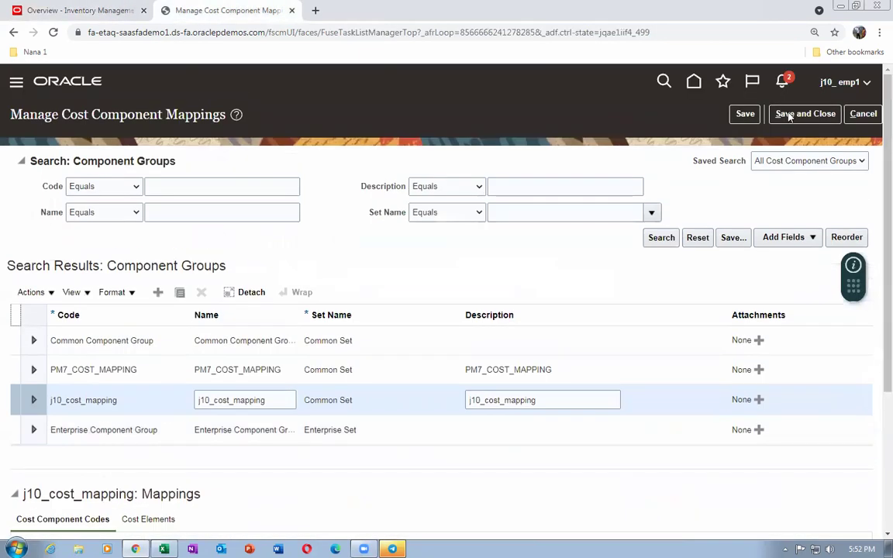
pyautogui.click(853, 114)
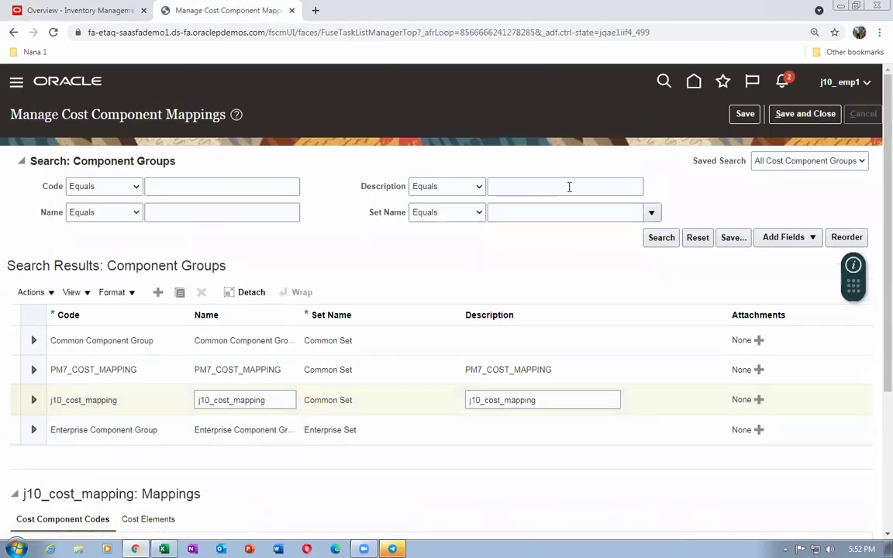
# Go to Scheduled Processes under Tools on the home page
pyautogui.click(691, 87)
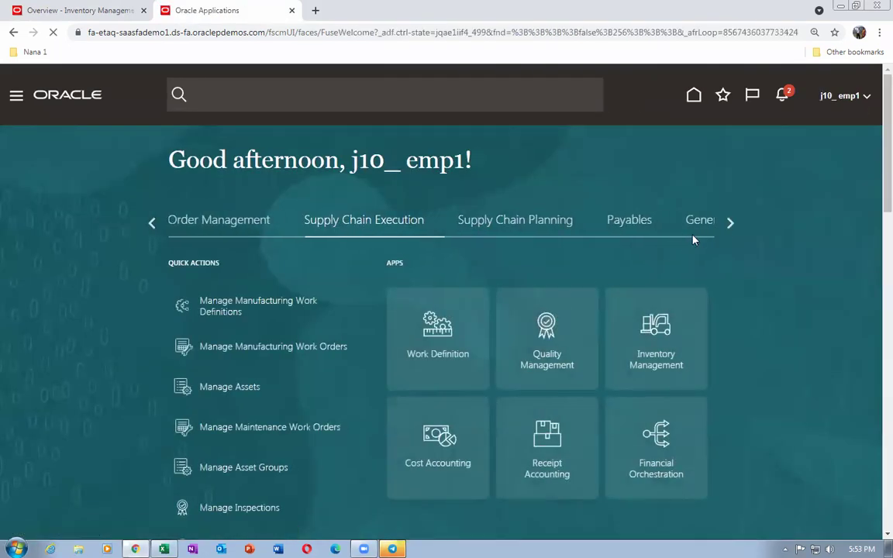
pyautogui.click(732, 225)
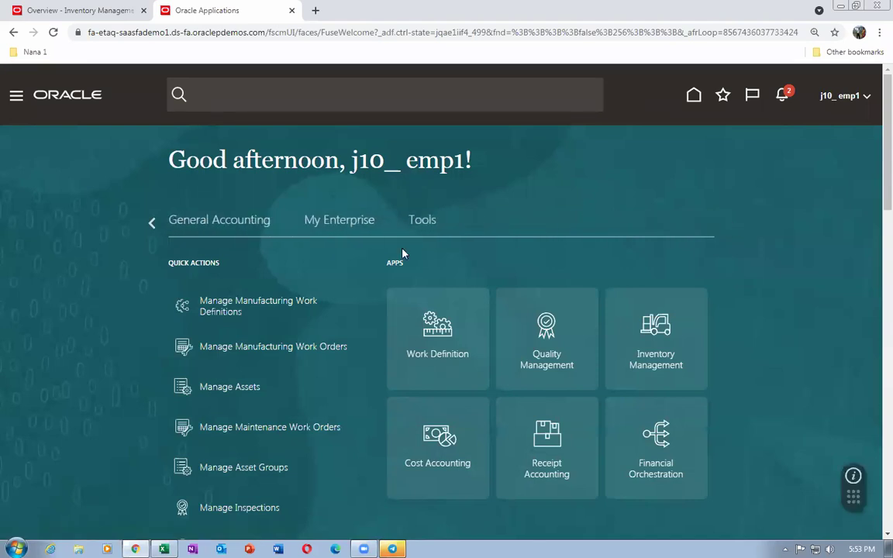
pyautogui.click(417, 221)
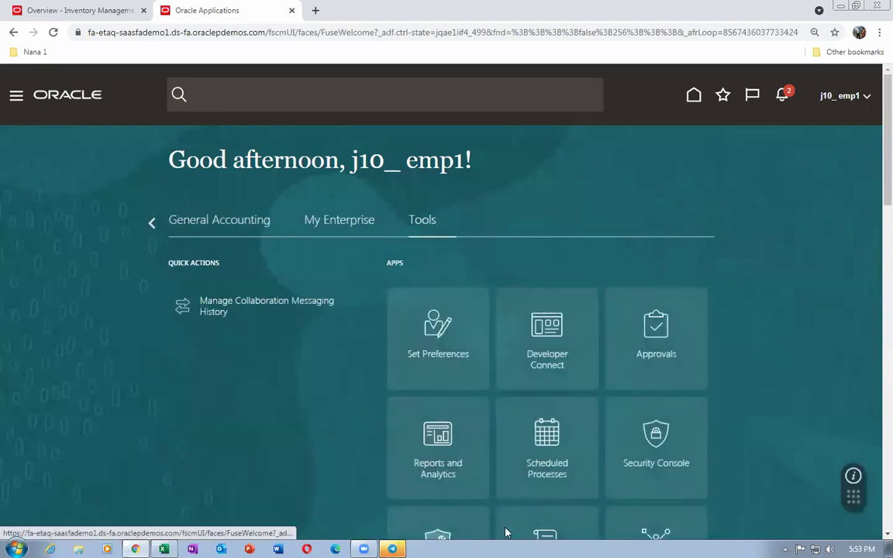
pyautogui.click(555, 319)
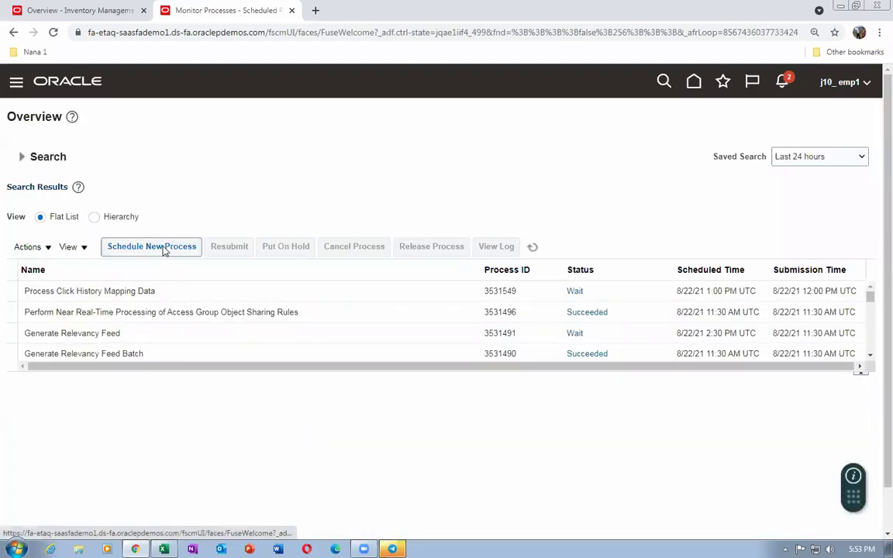
# Start scheduling a new process and begin entering the job name
pyautogui.click(159, 247)
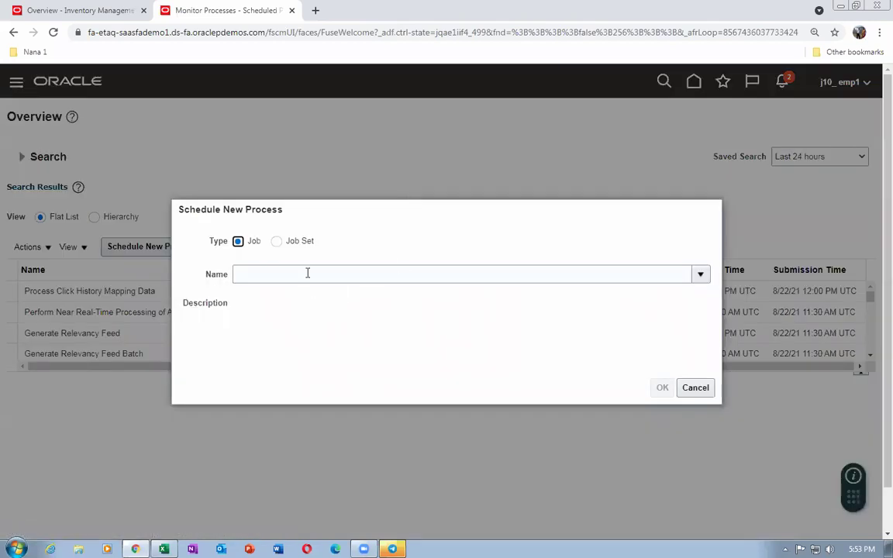
pyautogui.click(307, 273)
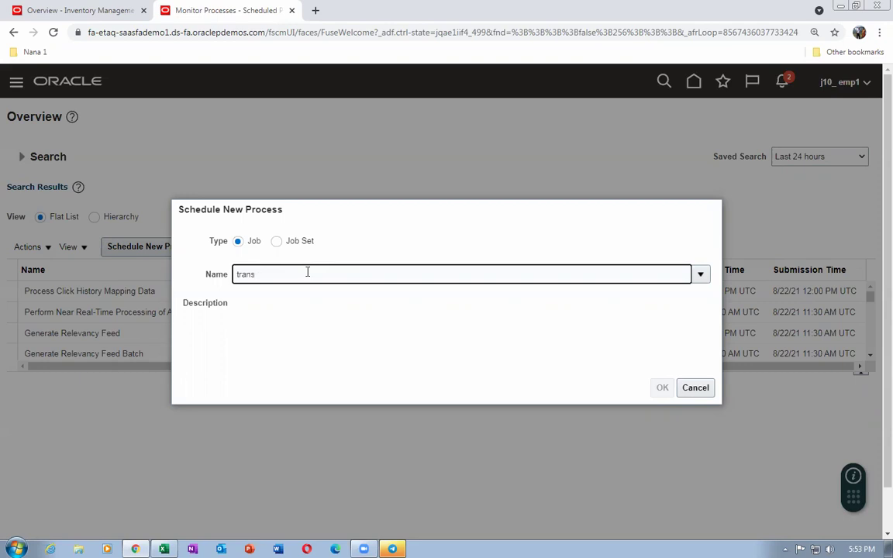
# Select the Transfer Transactions from Inventory to Costing process using the %trans%inv%cost% search
pyautogui.write('%trans%inv%cost%')
pyautogui.press('Tab')
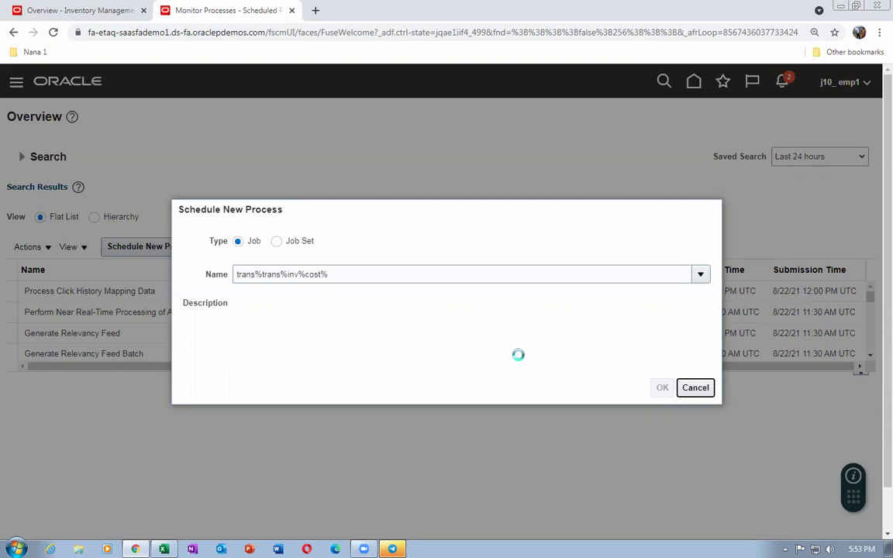
pyautogui.click(663, 389)
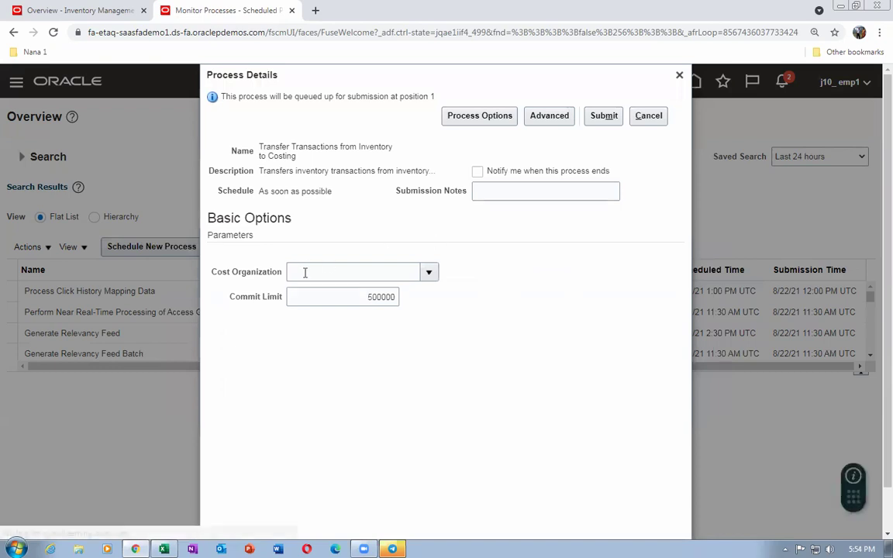
# Submit the process for cost organization j10_cost_org and acknowledge the confirmation
pyautogui.click(307, 273)
pyautogui.write('j10')
pyautogui.press('Tab')
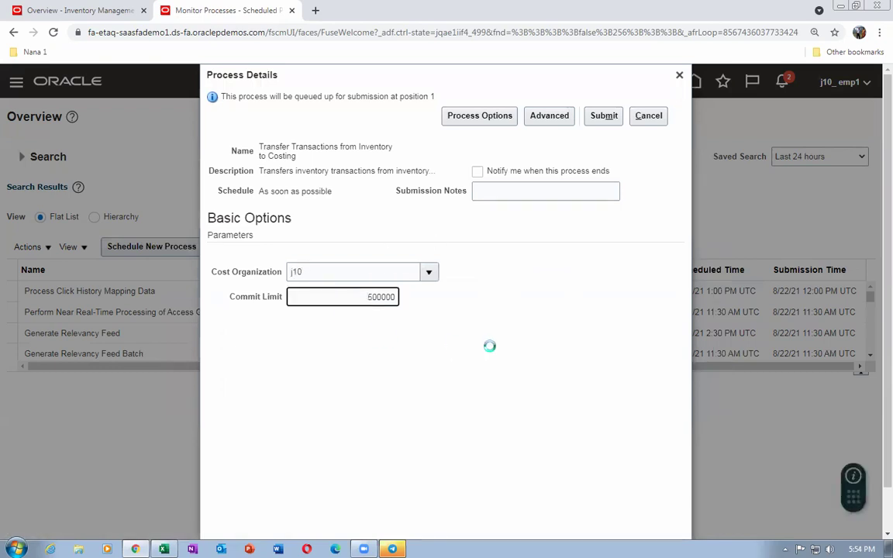
pyautogui.click(604, 116)
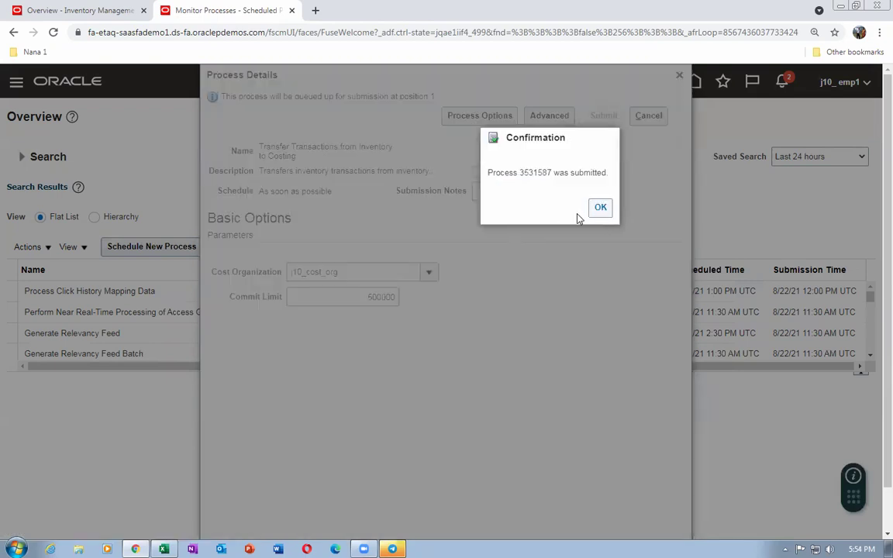
pyautogui.click(601, 208)
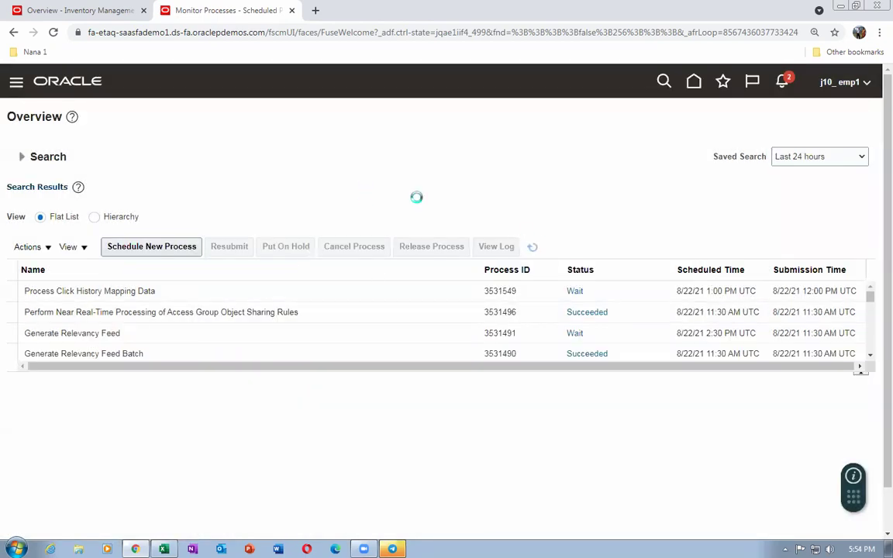
pyautogui.rightClick(229, 12)
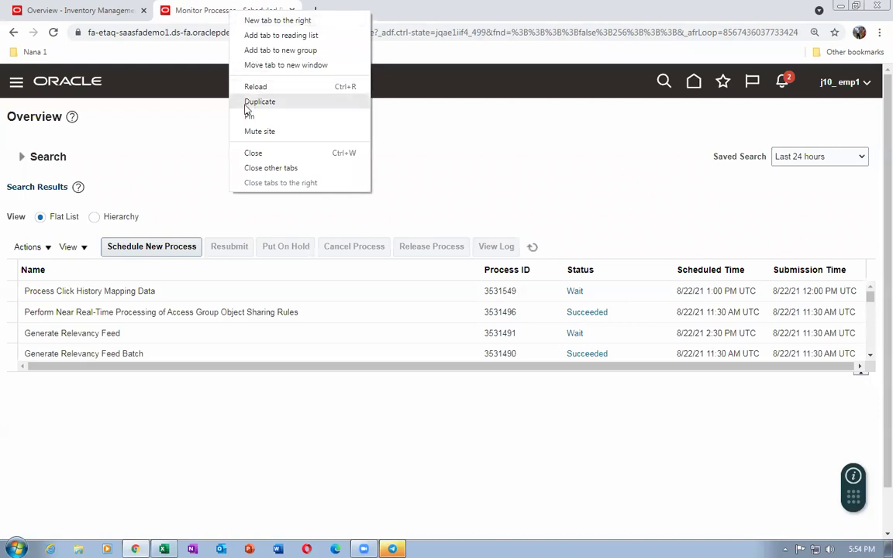
# Duplicate the tab and open the Supply Chain Execution > Cost Accounting work area
pyautogui.click(259, 101)
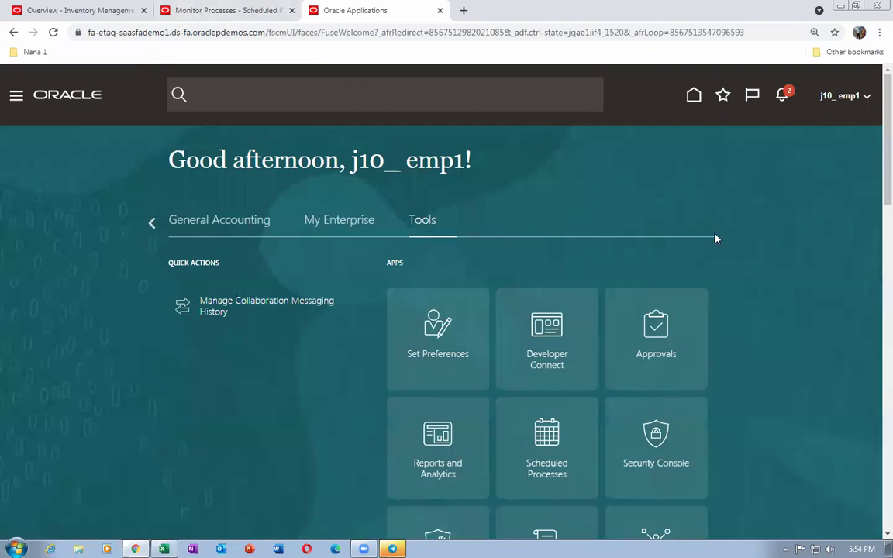
pyautogui.click(152, 223)
pyautogui.click(390, 231)
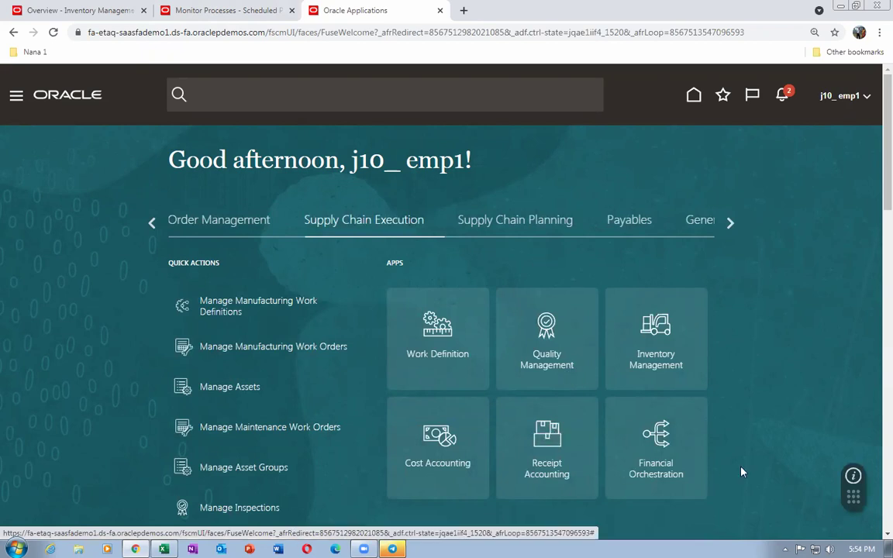
pyautogui.click(437, 461)
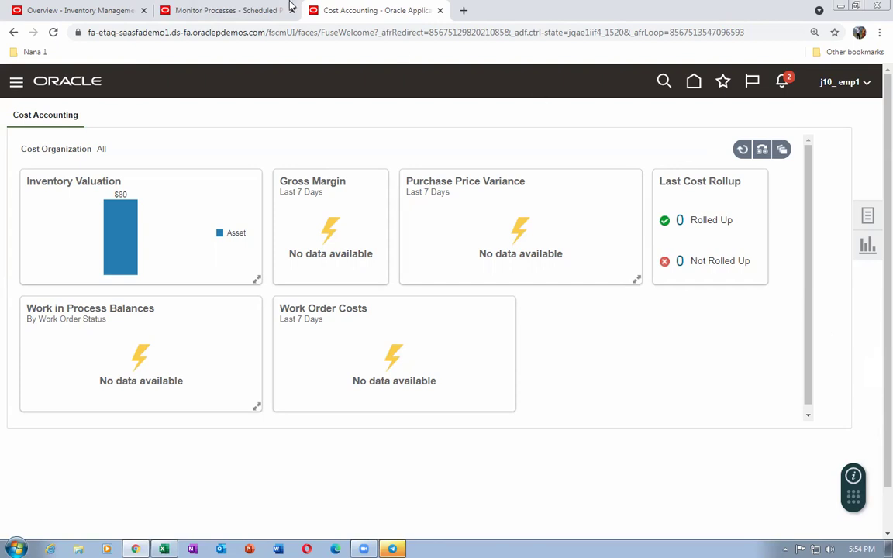
# Refresh Monitor Processes to confirm the transfer process succeeded, then return to Cost Accounting
pyautogui.click(225, 11)
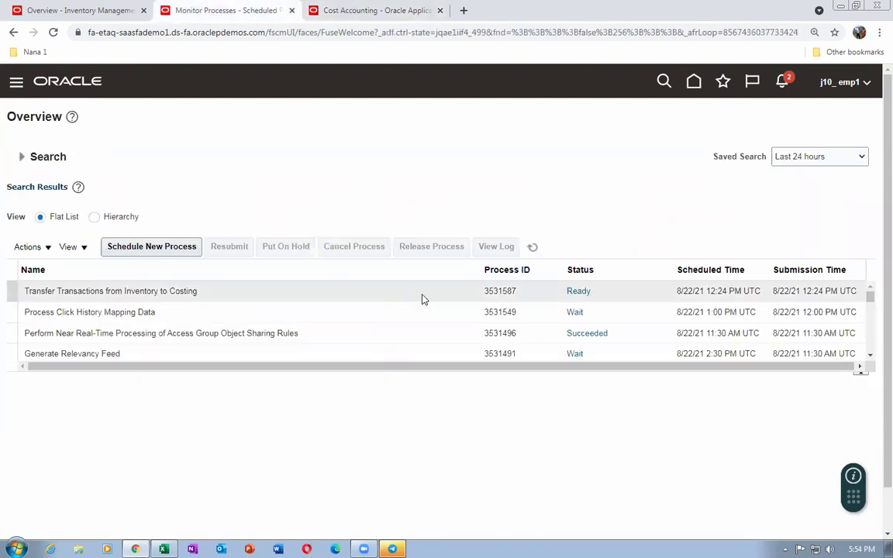
pyautogui.click(533, 249)
pyautogui.click(336, 14)
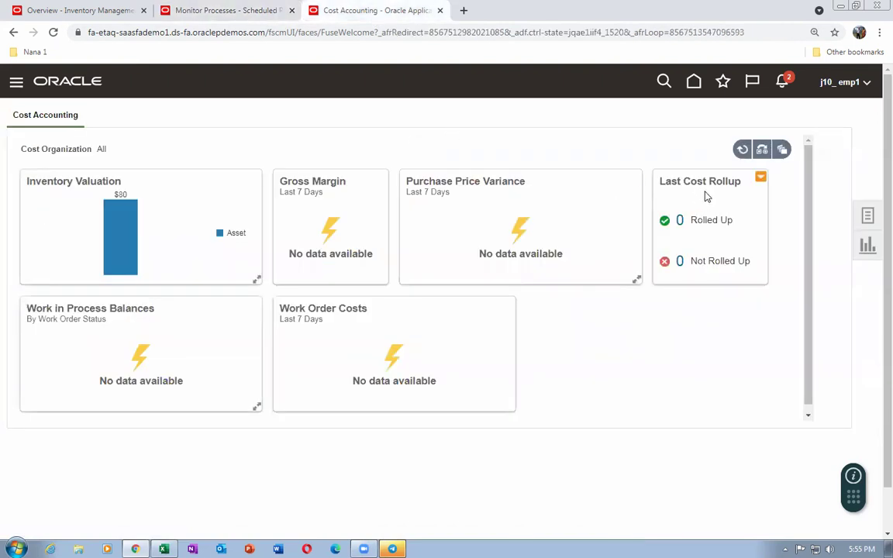
# Under Create Cost Accounting Distributions, search for run controls starting with j10
pyautogui.click(869, 220)
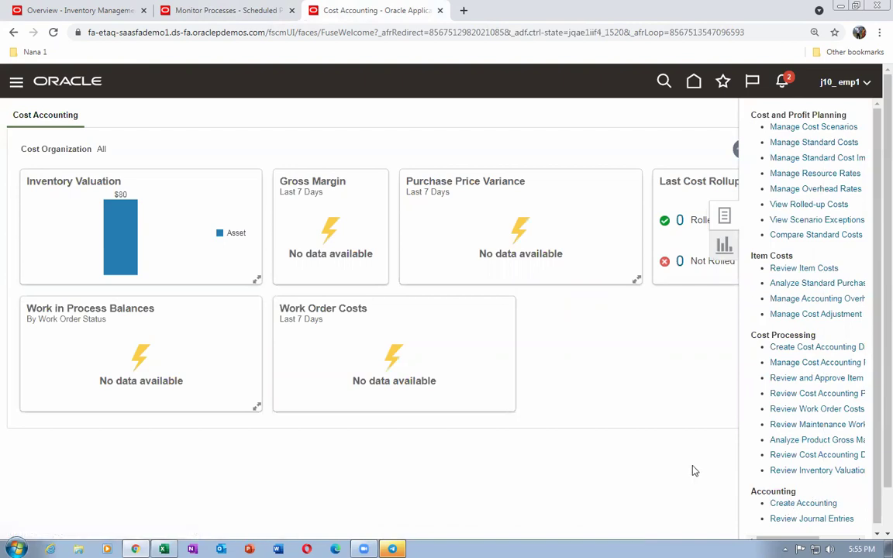
pyautogui.click(794, 349)
pyautogui.click(223, 223)
pyautogui.write('j10')
pyautogui.press('Return')
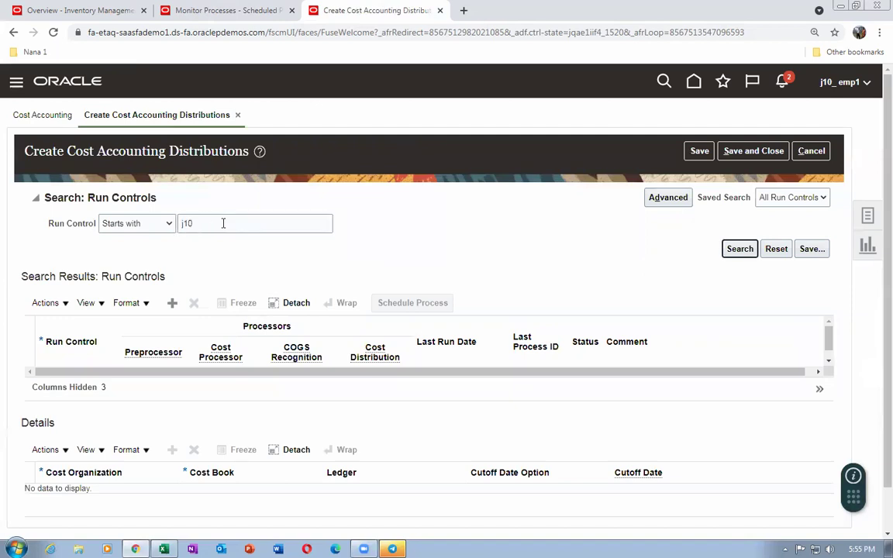
pyautogui.click(743, 251)
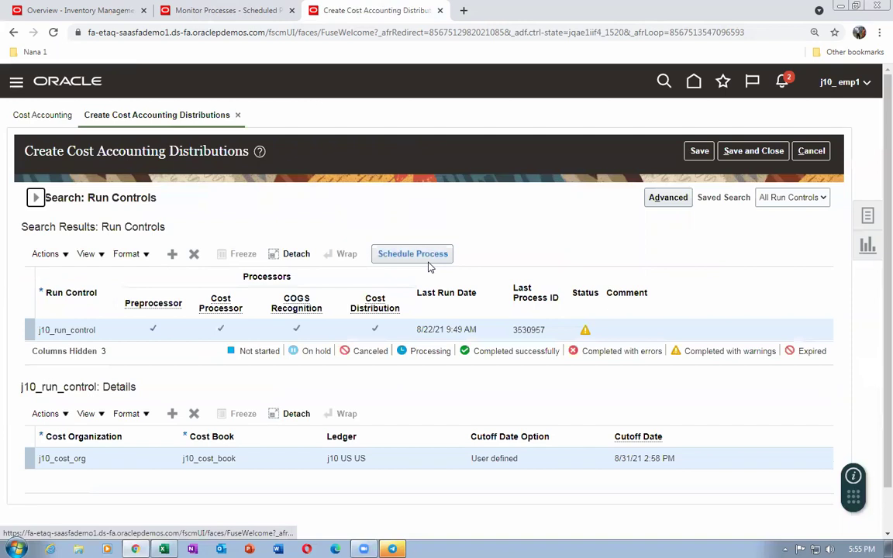
# Schedule and submit the process for j10_run_control, then return to the process monitor
pyautogui.click(419, 256)
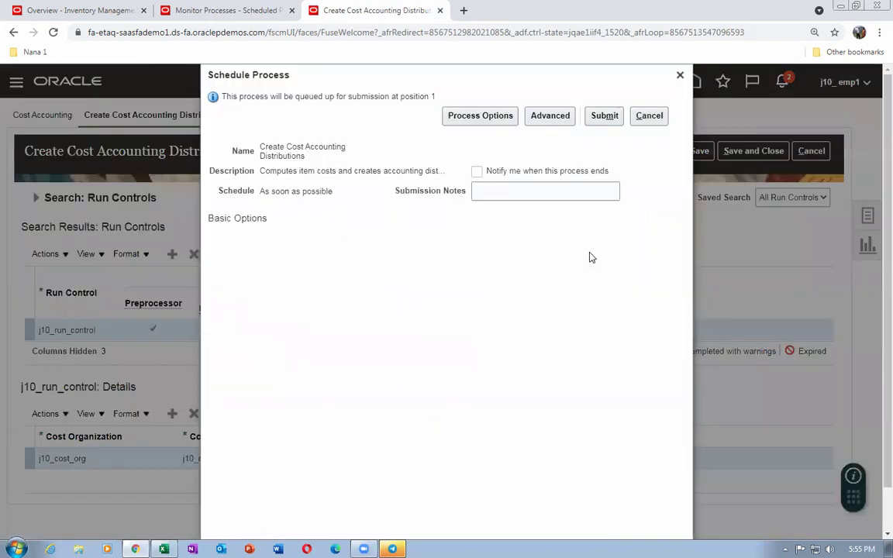
pyautogui.click(604, 116)
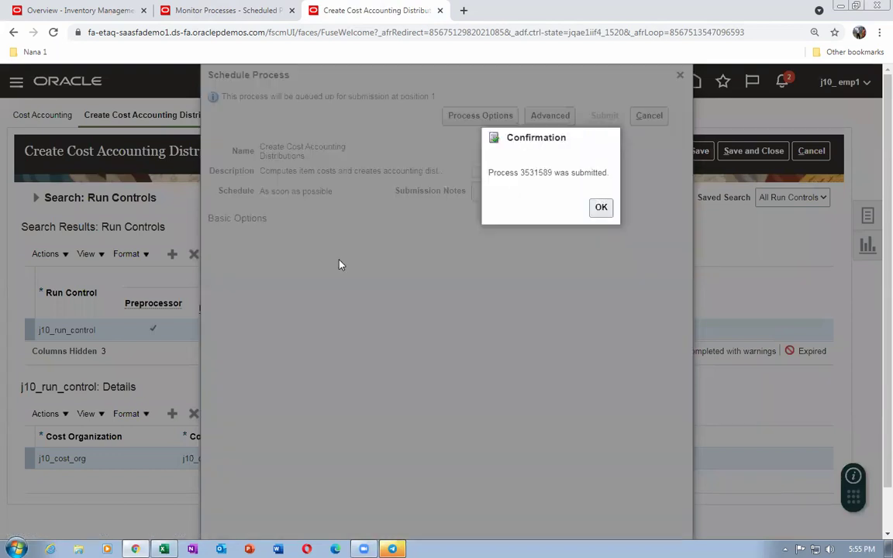
pyautogui.press('Return')
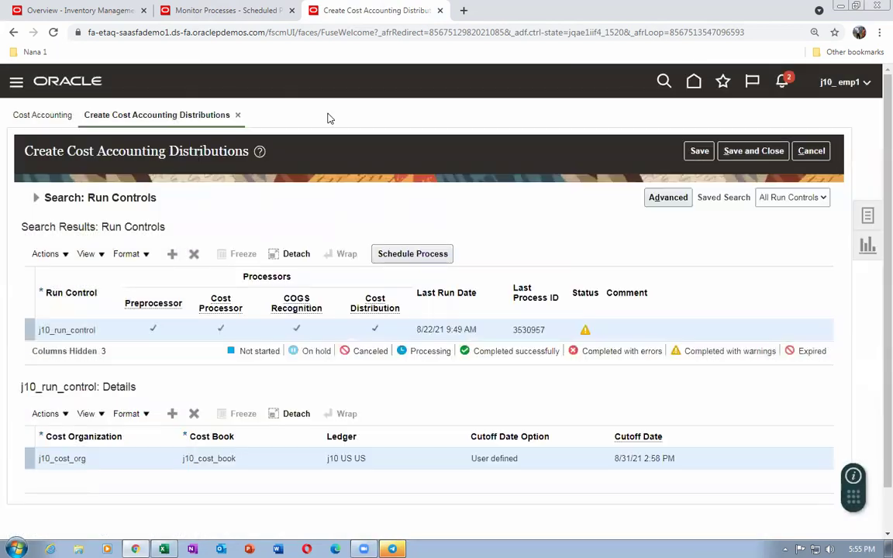
pyautogui.click(225, 10)
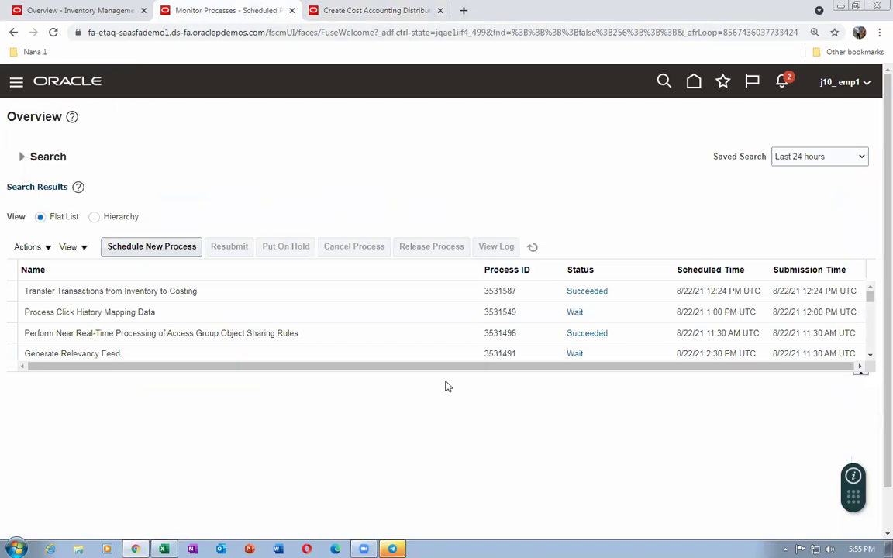
# Refresh the process list to see process 3531589 Running, then duplicate the Create Cost Accounting Distributions tab
pyautogui.moveTo(445, 375); pyautogui.dragTo(446, 429)
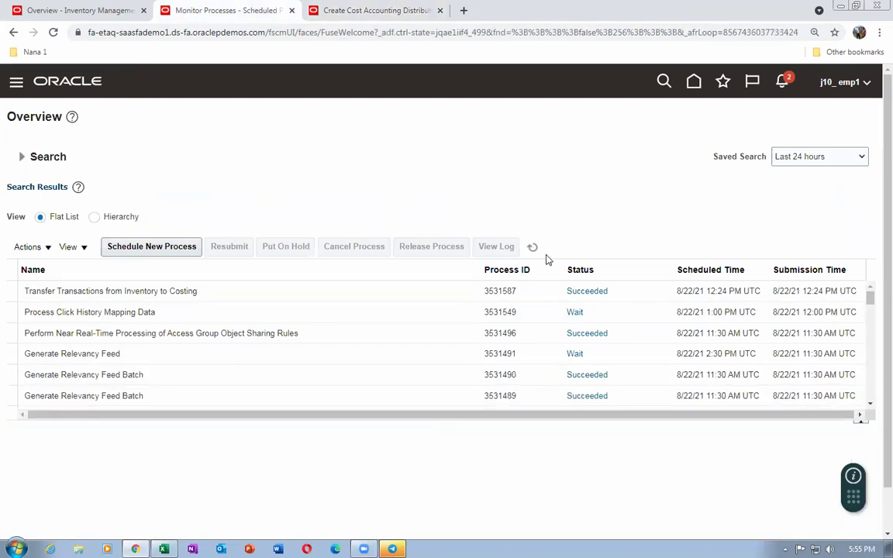
pyautogui.click(533, 247)
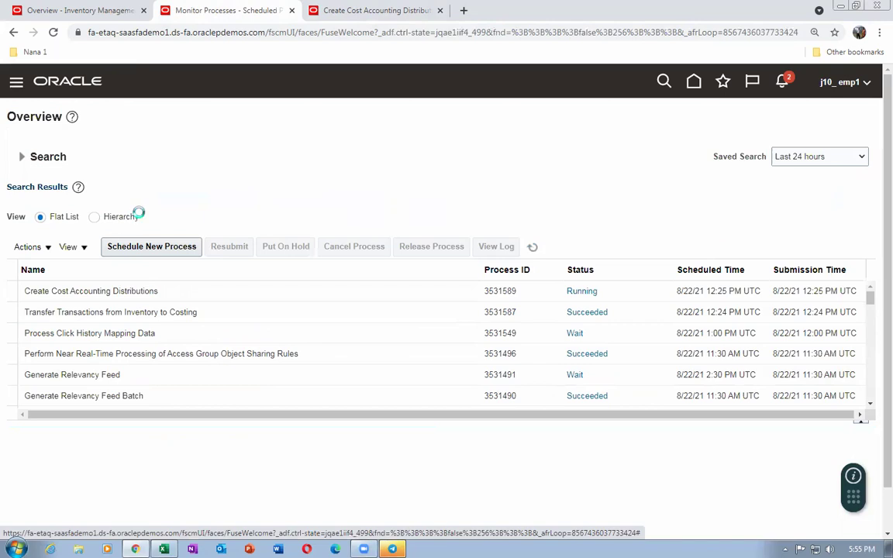
pyautogui.click(369, 7)
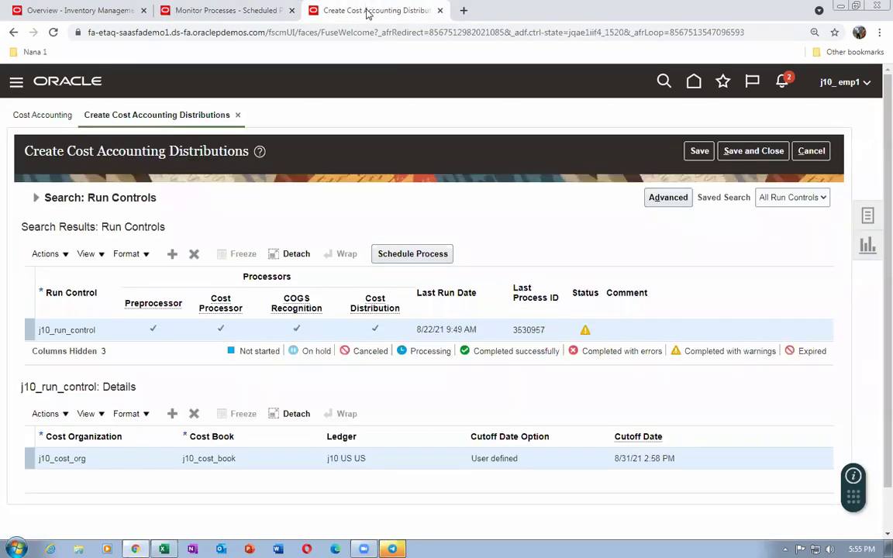
pyautogui.rightClick(368, 10)
pyautogui.click(378, 103)
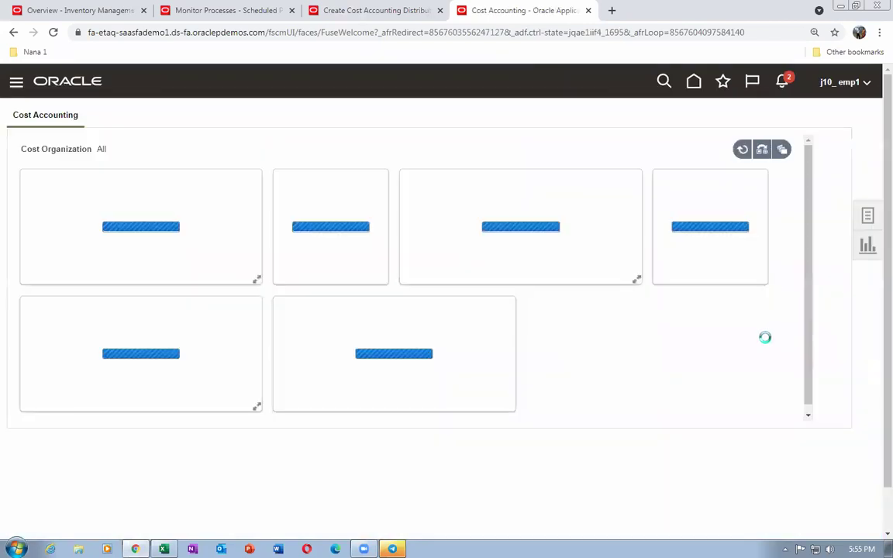
# Open Review Item Costs from the Cost Accounting task list
pyautogui.click(868, 219)
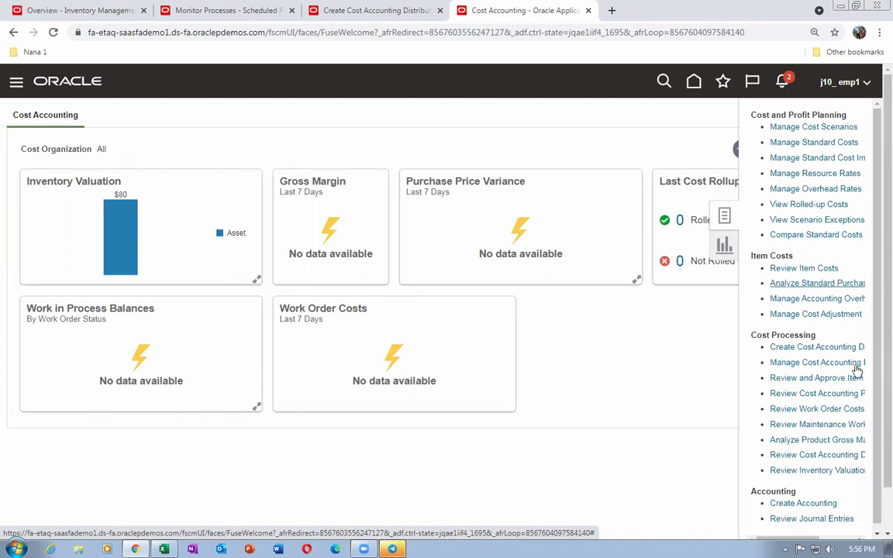
pyautogui.scroll(-1, 875, 453)
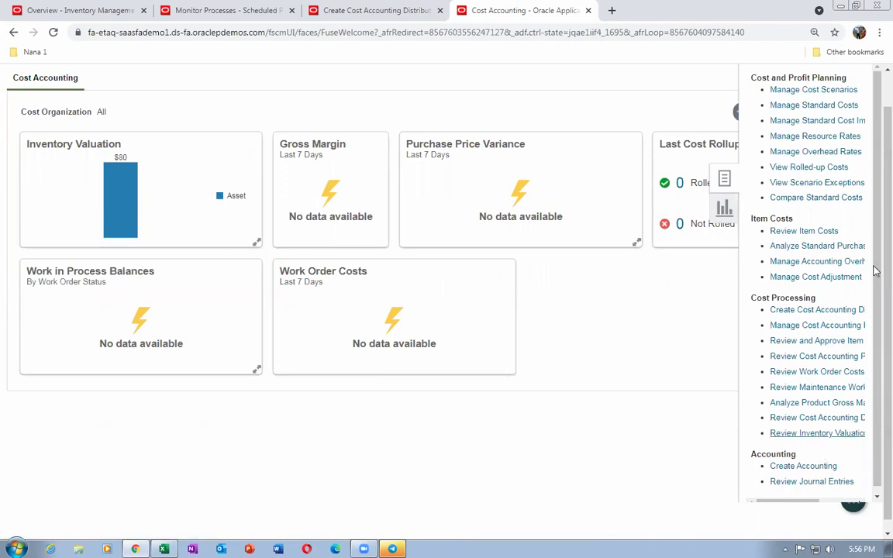
pyautogui.scroll(2, 877, 205)
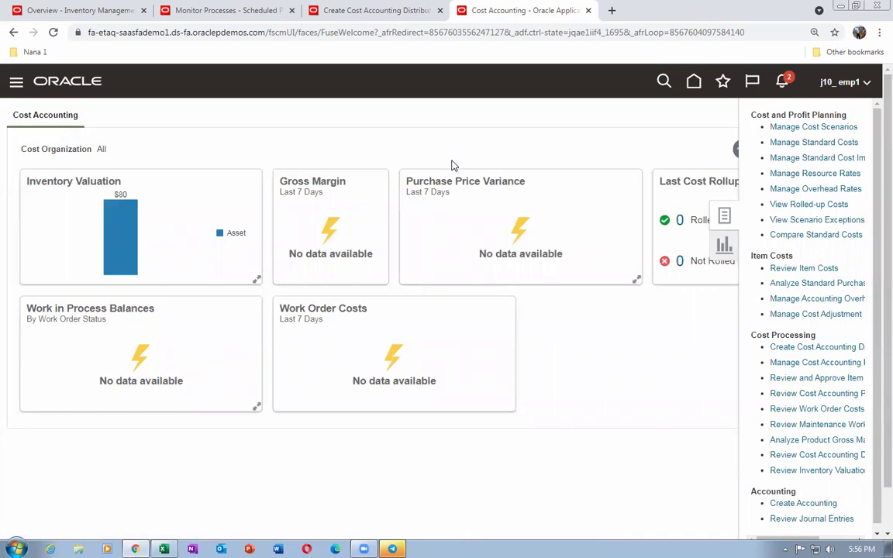
pyautogui.click(795, 267)
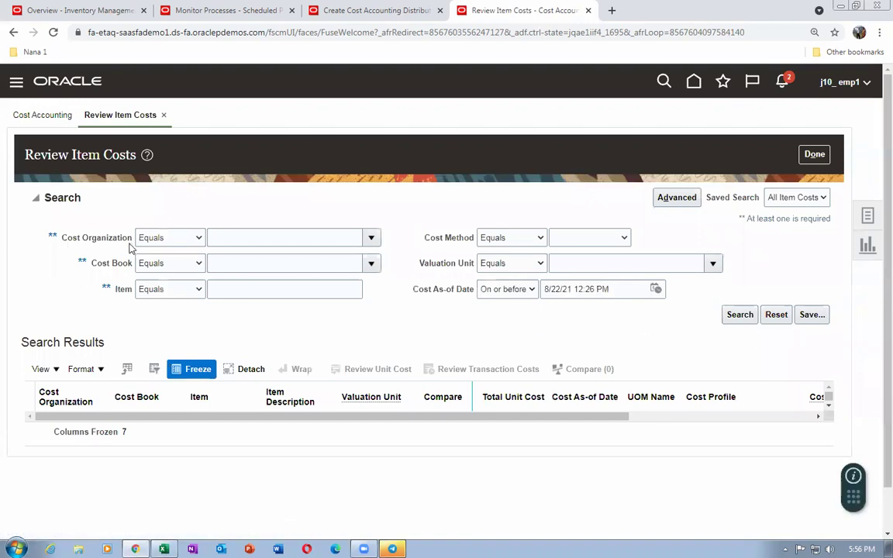
# Search item costs for cost organization starting j10, cost book j10 and item j10_cost_test
pyautogui.click(184, 240)
pyautogui.click(184, 254)
pyautogui.click(326, 238)
pyautogui.write('j10')
pyautogui.press('Tab')
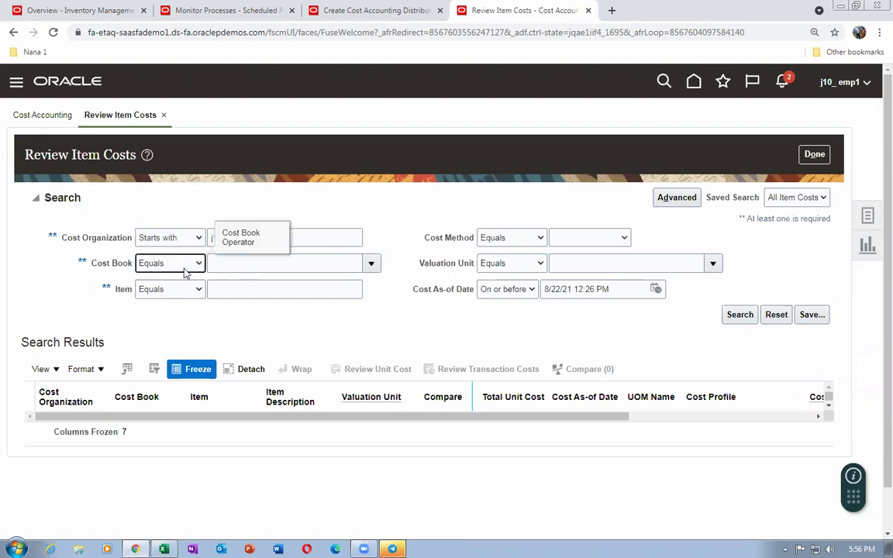
pyautogui.click(224, 265)
pyautogui.write('j10')
pyautogui.press('Tab')
pyautogui.click(231, 295)
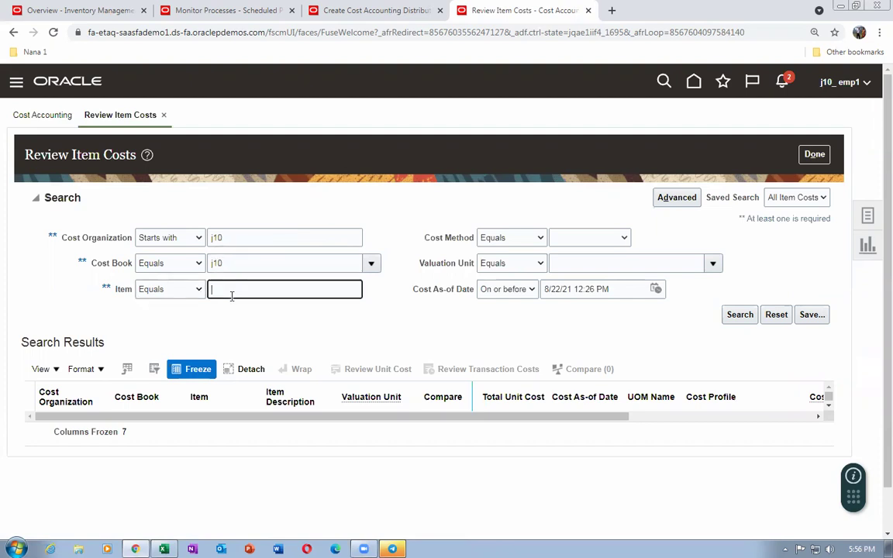
pyautogui.write('j10_cost_test')
pyautogui.press('Tab')
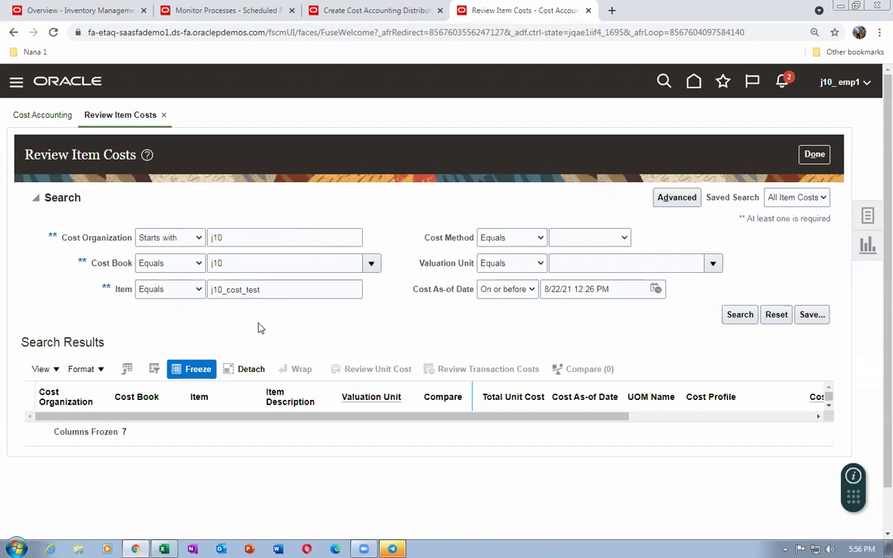
pyautogui.click(739, 315)
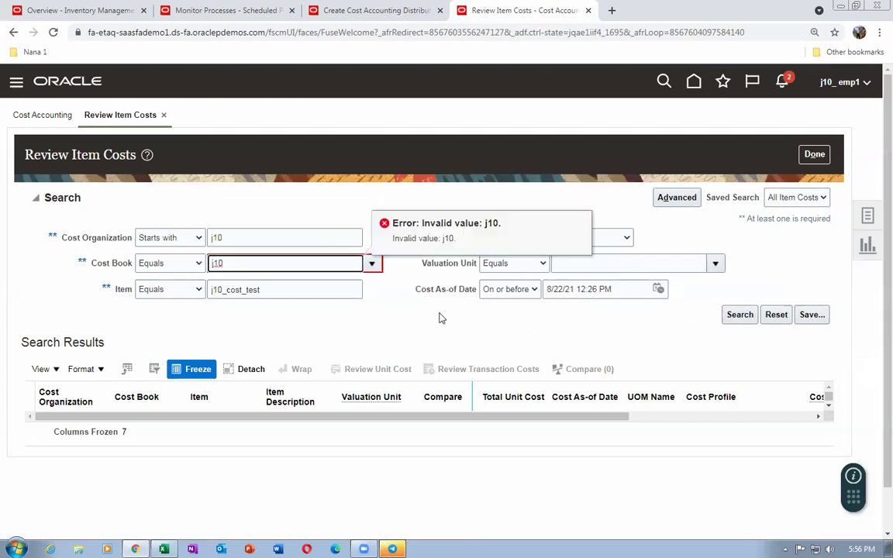
# Set the cost book match to Starts with, review the 0.80000 USD cost, and finish with Done
pyautogui.click(164, 264)
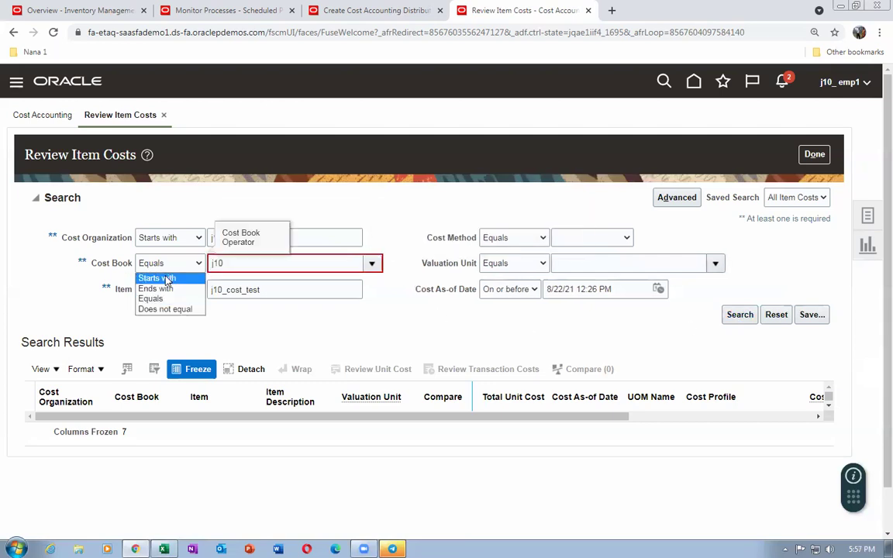
pyautogui.click(151, 276)
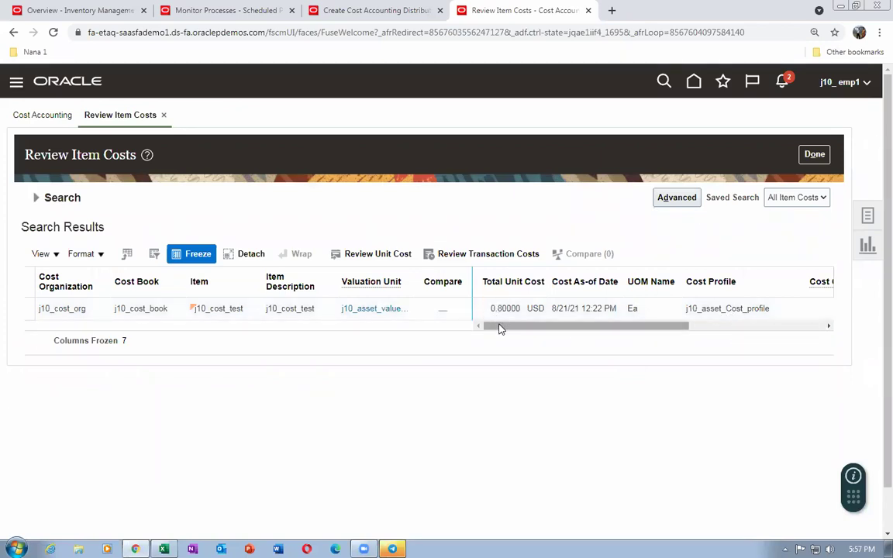
pyautogui.moveTo(498, 327); pyautogui.dragTo(486, 329)
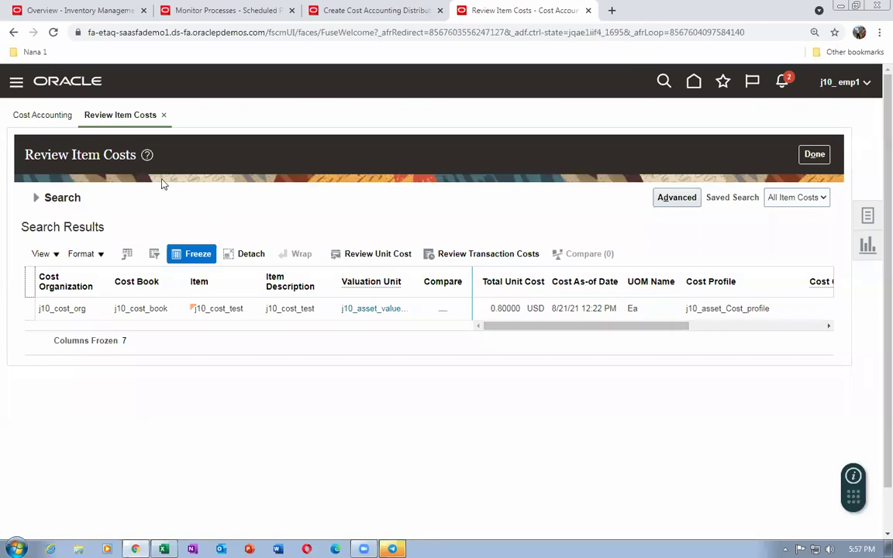
pyautogui.click(821, 162)
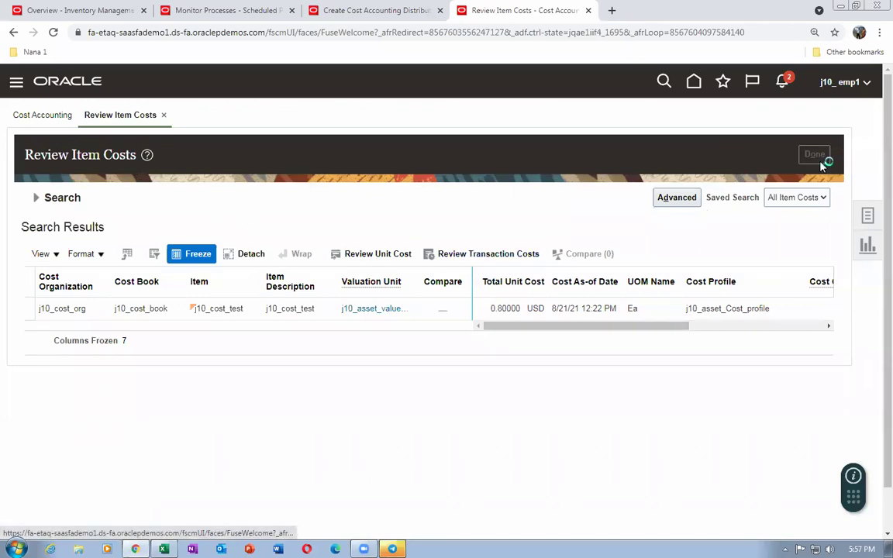
# Create a Perpetual Average Item Cost adjustment from Manage Cost Adjustment and advance to item search
pyautogui.click(873, 221)
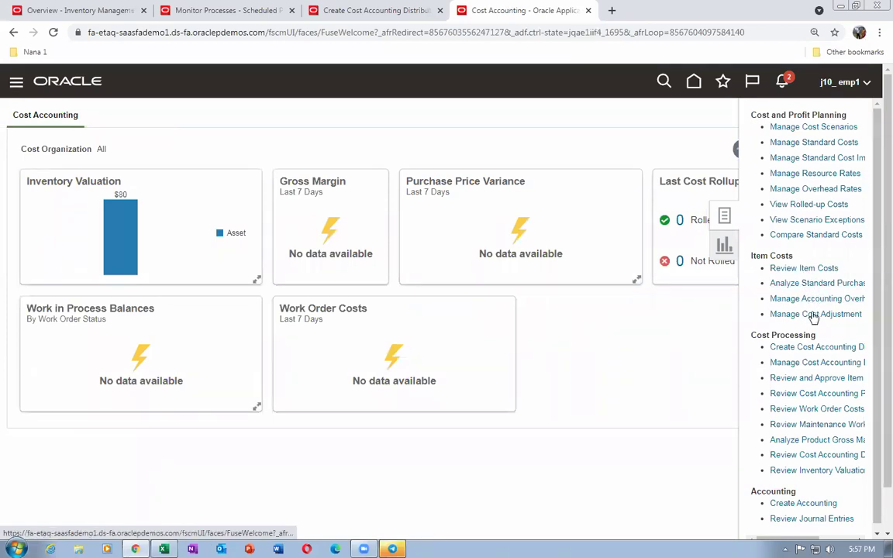
pyautogui.click(814, 315)
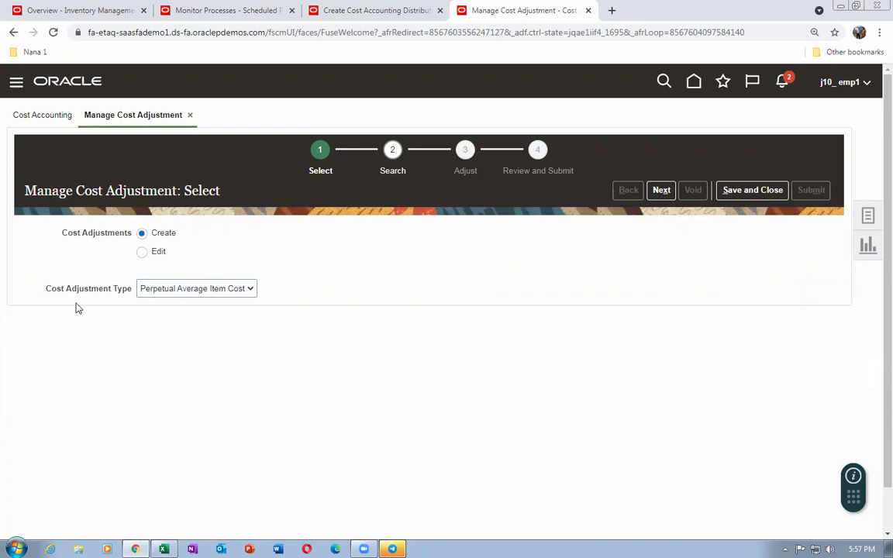
pyautogui.click(231, 292)
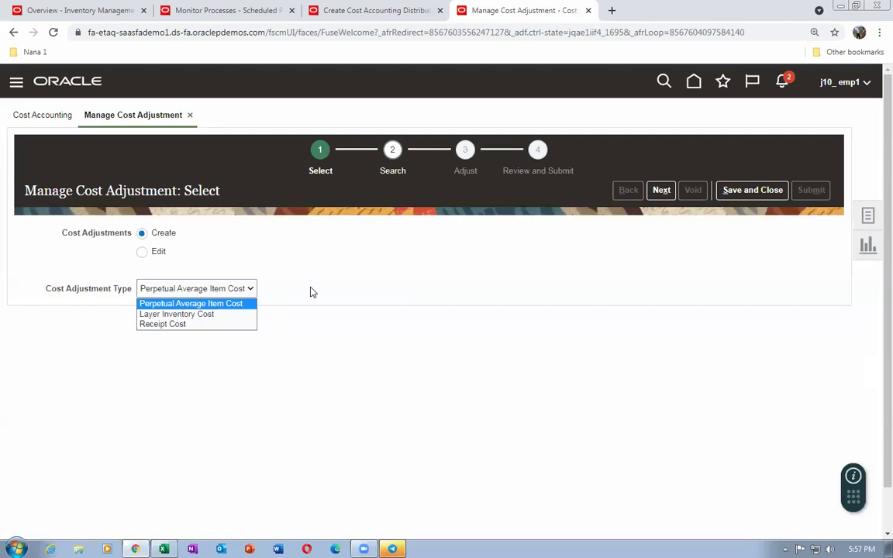
pyautogui.click(154, 290)
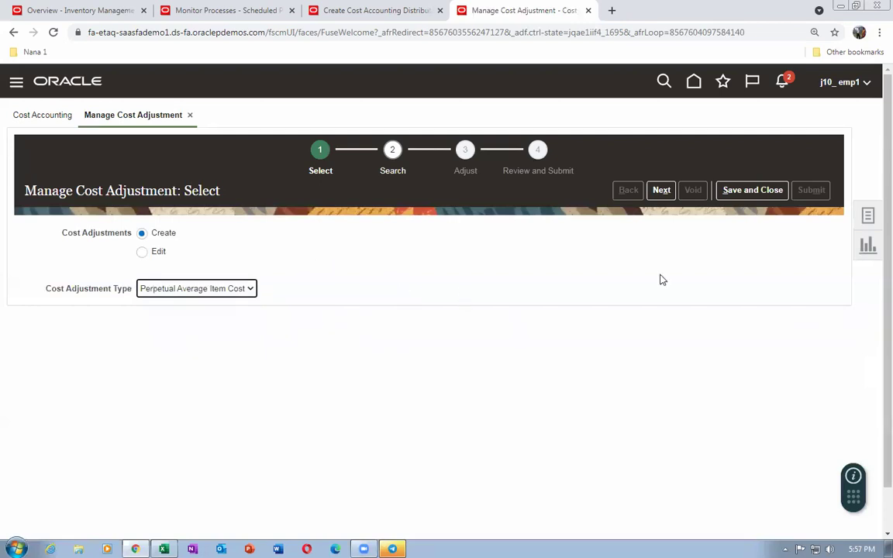
pyautogui.click(662, 191)
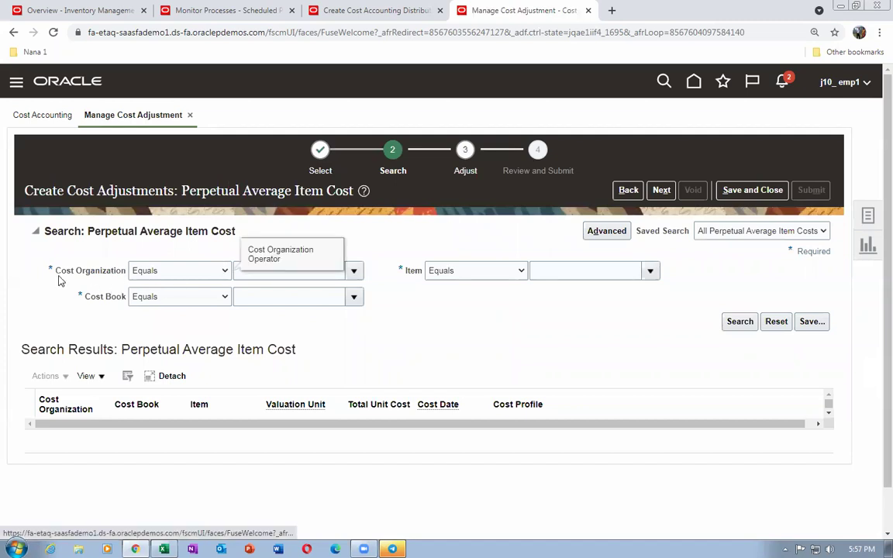
# Set the Cost Organization and Cost Book criteria to Starts with j10
pyautogui.click(197, 277)
pyautogui.click(178, 284)
pyautogui.click(250, 269)
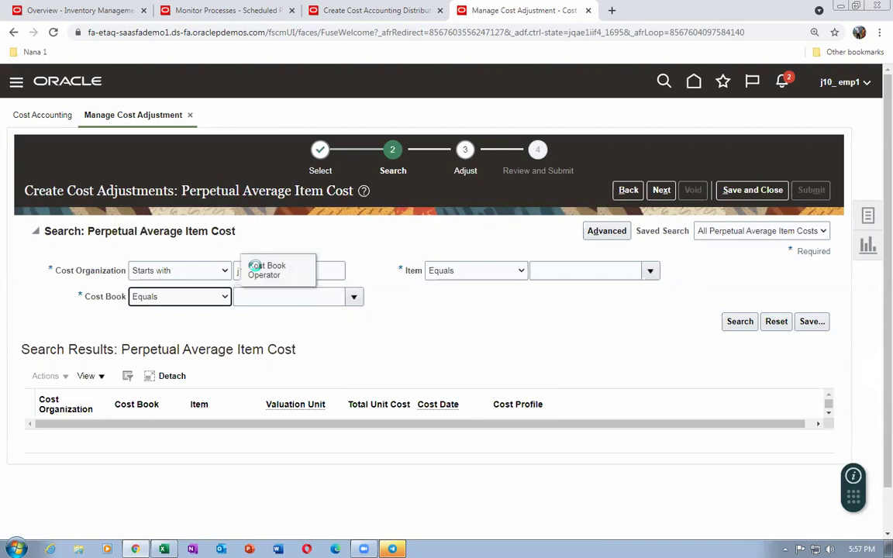
pyautogui.click(181, 297)
pyautogui.click(175, 312)
pyautogui.click(243, 296)
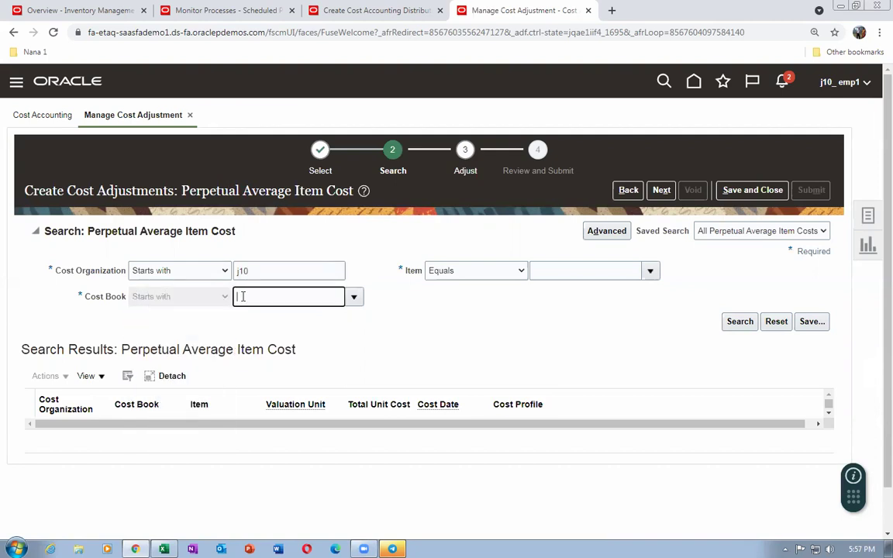
pyautogui.write('j10')
pyautogui.press('Tab')
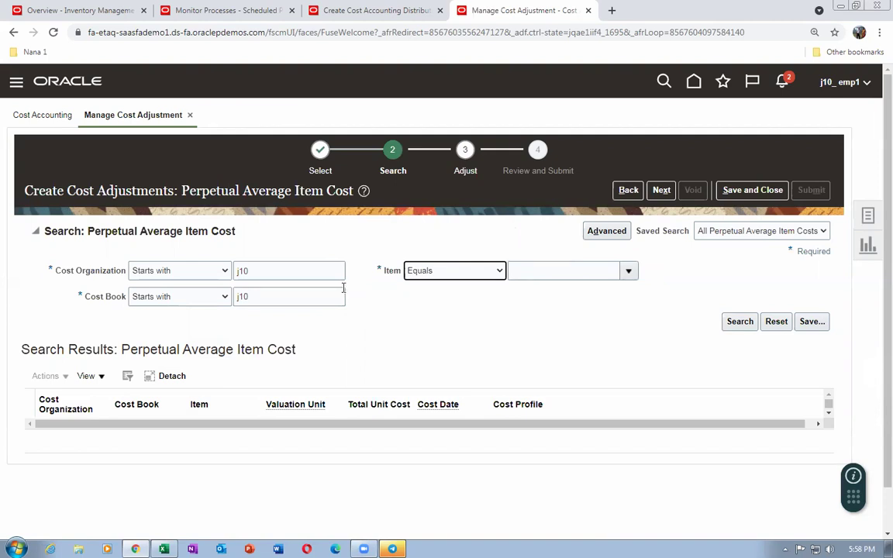
# Search for item j10_cost_test, select its cost record, and advance to the Adjust step
pyautogui.click(452, 271)
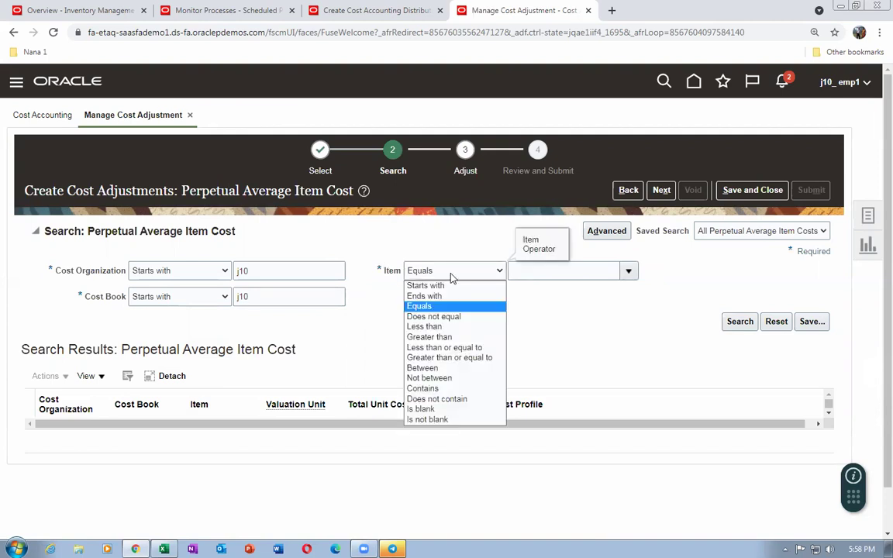
pyautogui.click(534, 271)
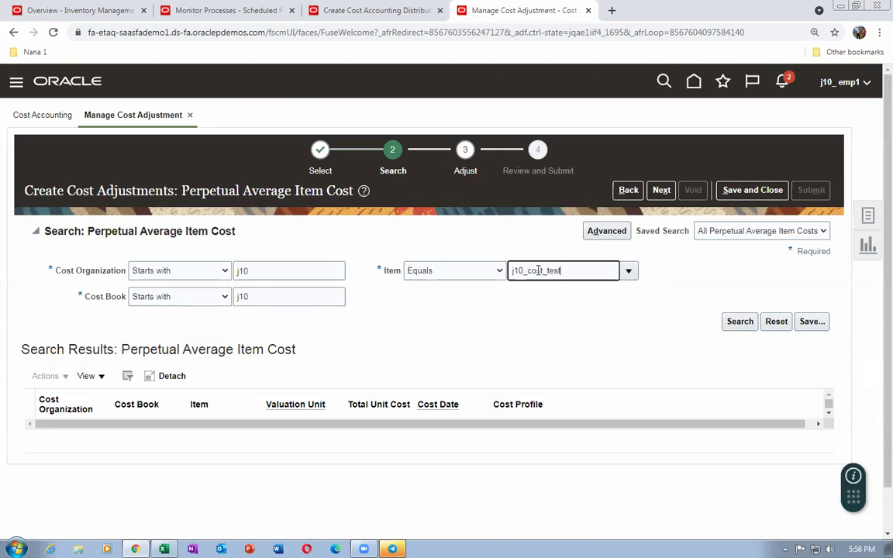
pyautogui.click(740, 322)
pyautogui.click(741, 328)
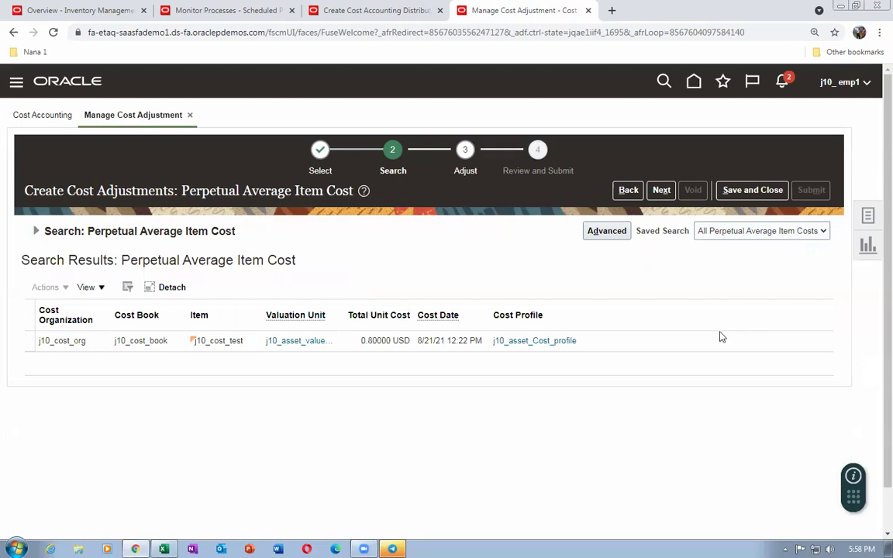
pyautogui.click(38, 344)
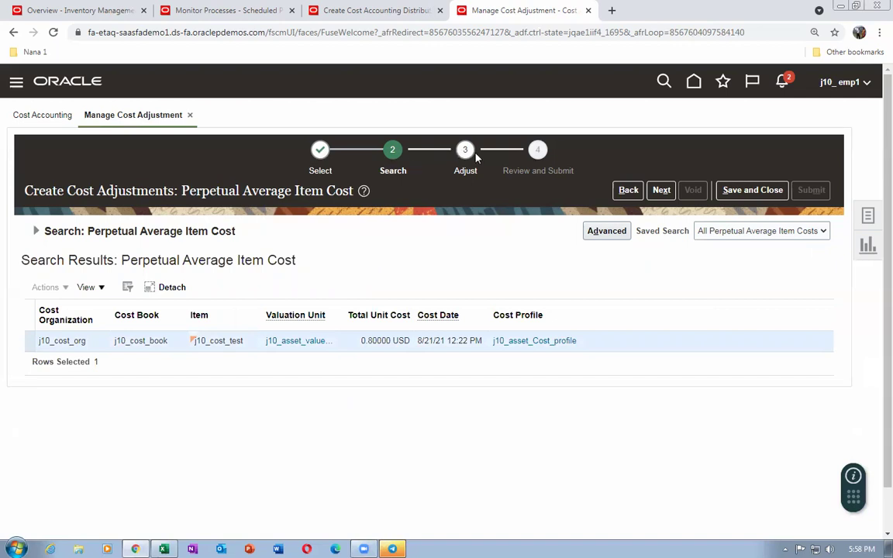
pyautogui.click(662, 190)
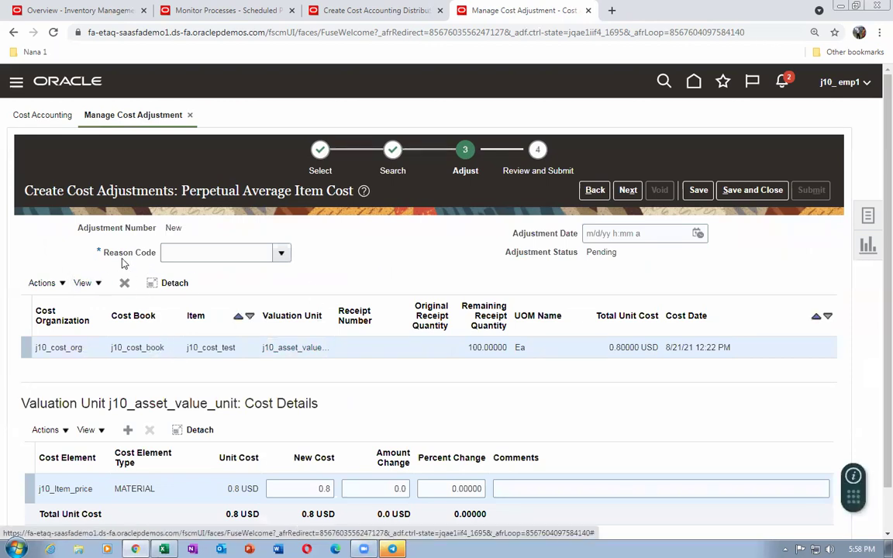
# Duplicate the cost adjustment tab and go to Setup and Maintenance
pyautogui.rightClick(533, 10)
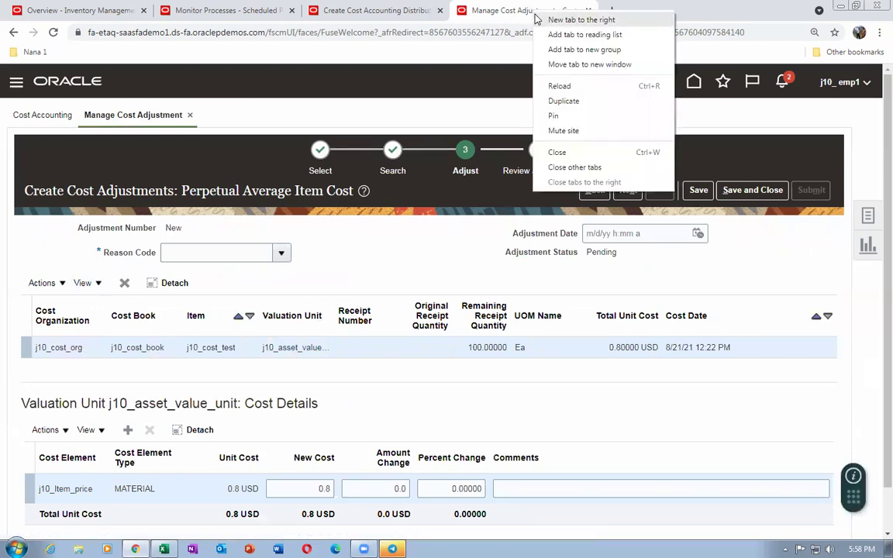
pyautogui.click(563, 102)
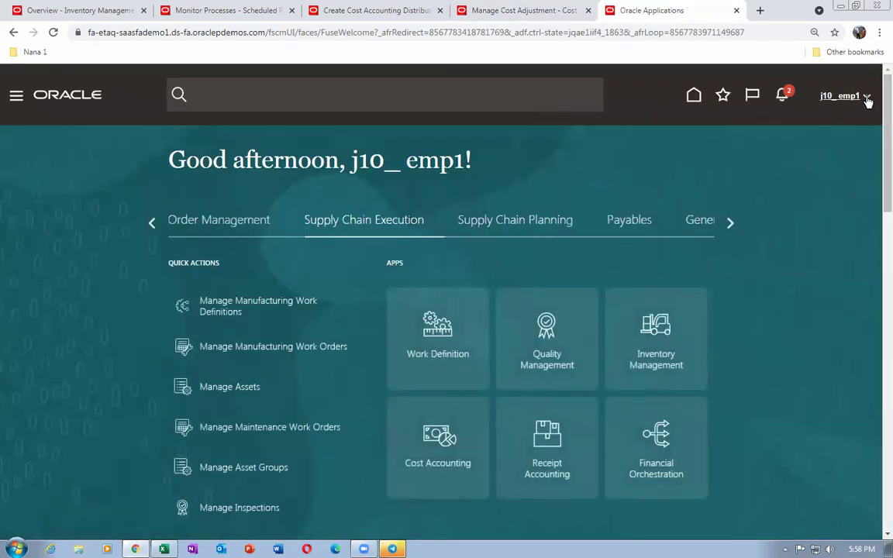
pyautogui.click(864, 121)
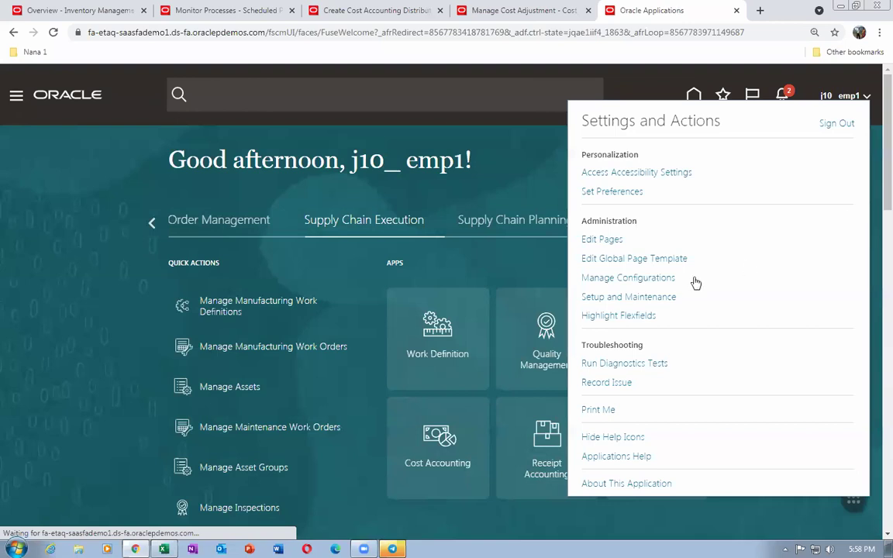
pyautogui.click(654, 300)
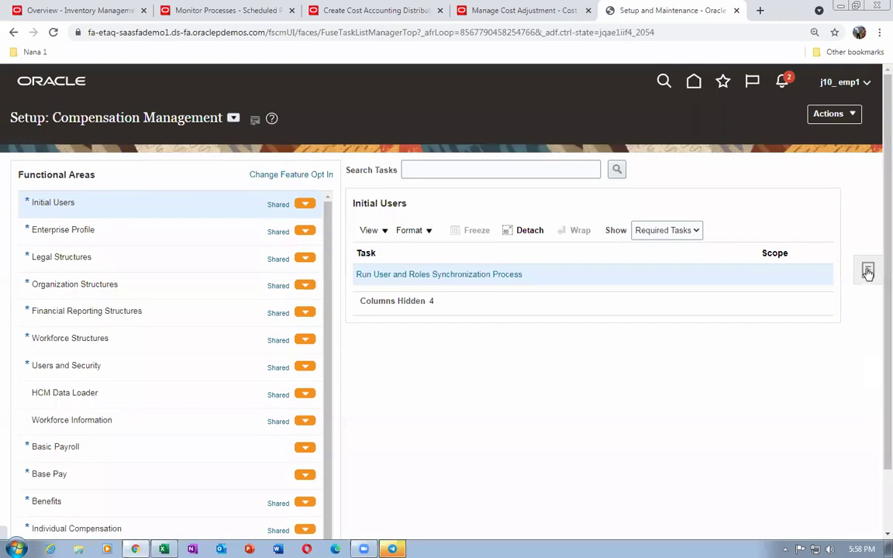
# Find the Manage Standard Lookups task with a man%sta% search and open it
pyautogui.click(868, 272)
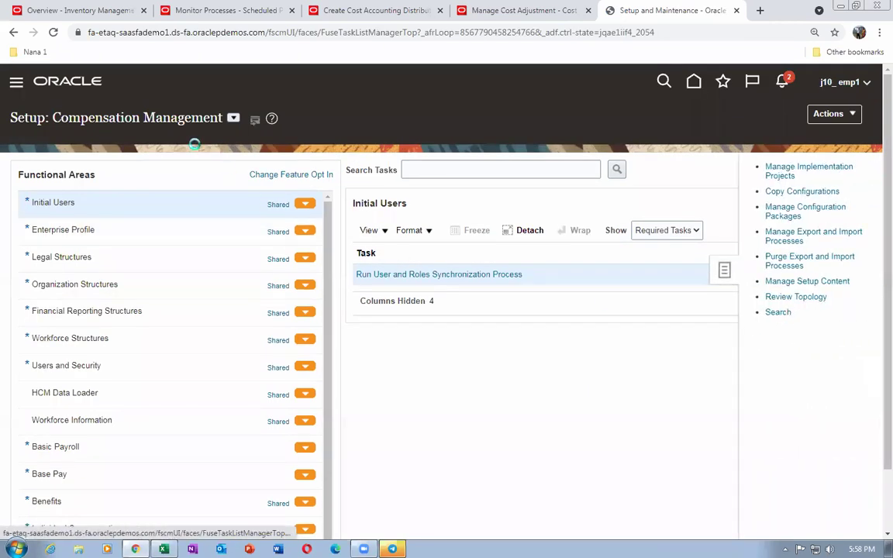
pyautogui.click(216, 162)
pyautogui.write('ma')
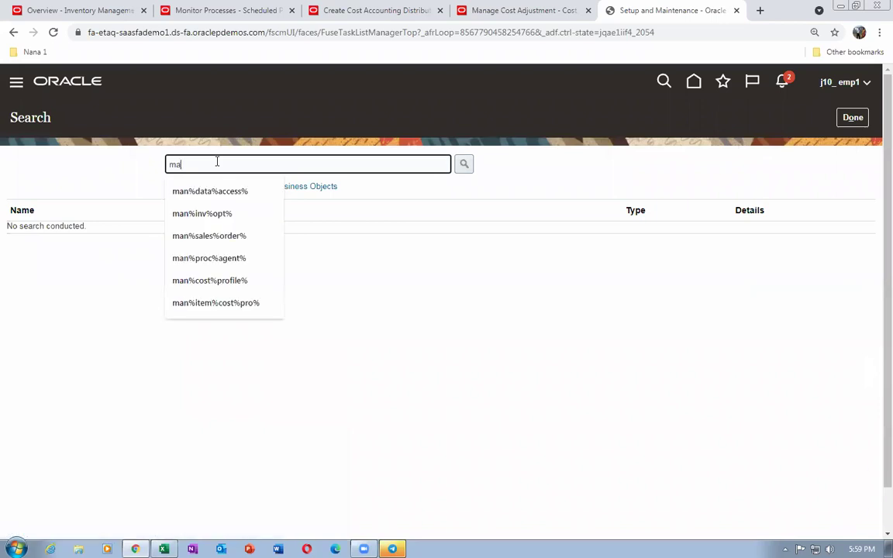
pyautogui.write('n%sta%look%')
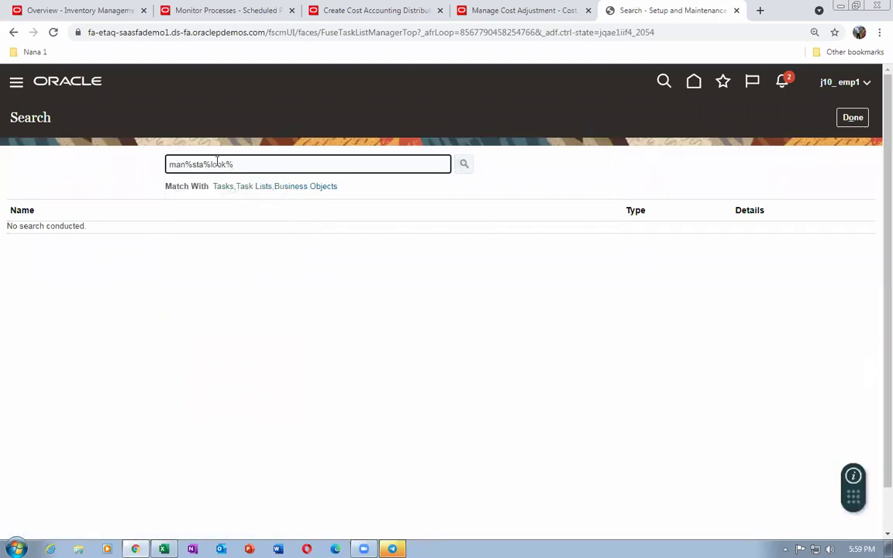
pyautogui.press('Return')
pyautogui.scroll(-10, 143, 326)
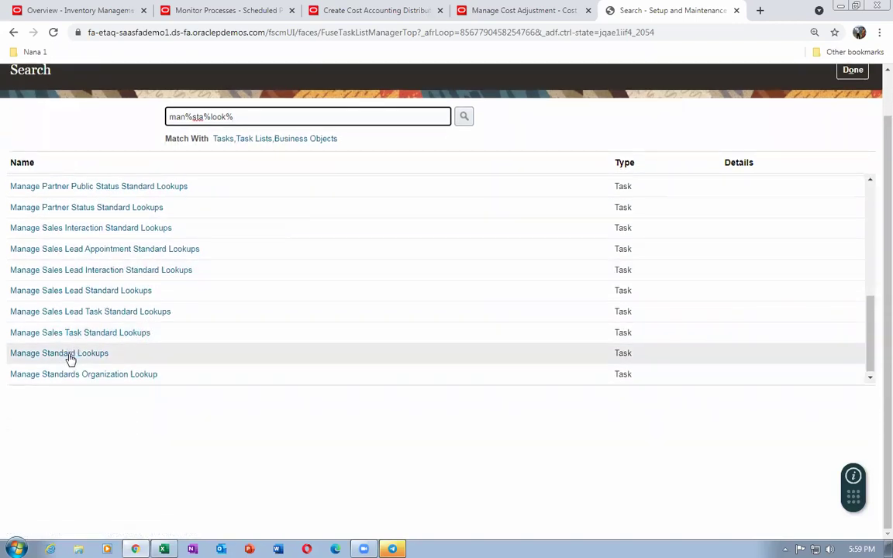
pyautogui.click(69, 355)
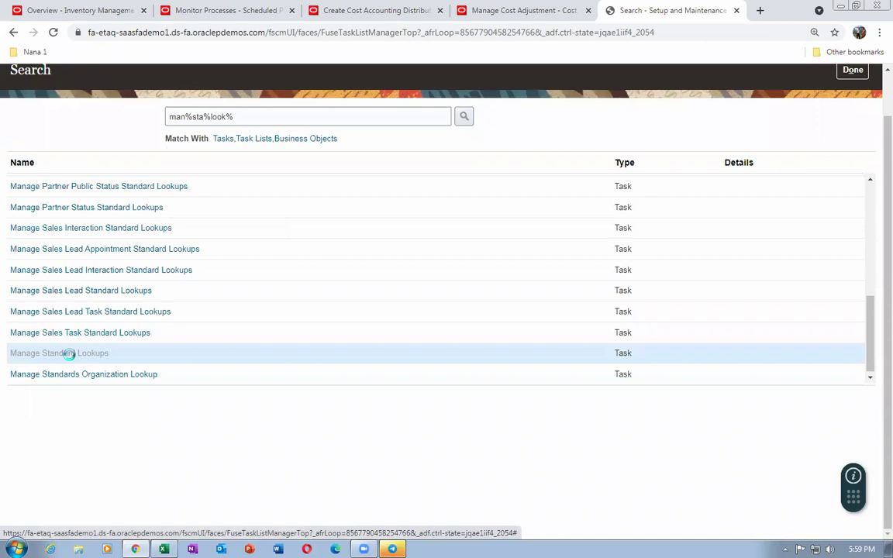
pyautogui.click(118, 122)
# Search for lookup types matching %CST%REASON
pyautogui.write('%CST%REAS')
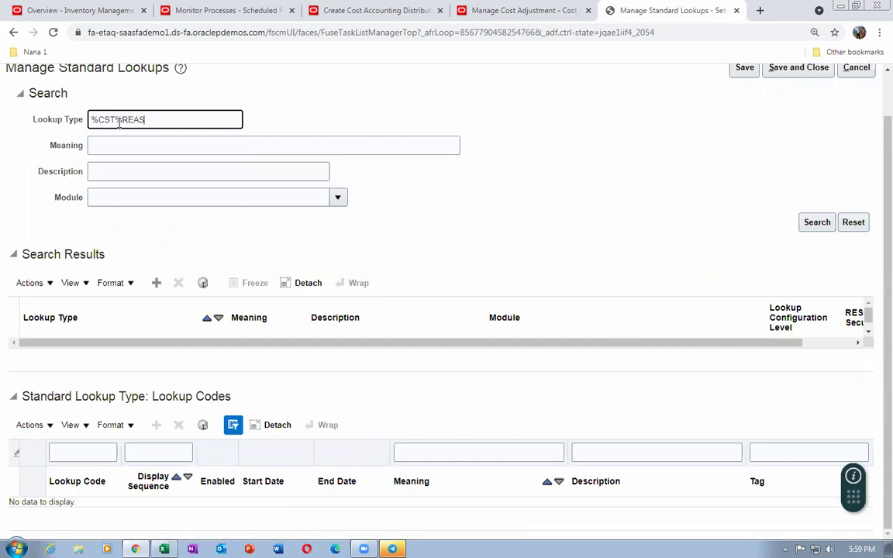
pyautogui.write('ON')
pyautogui.click(508, 13)
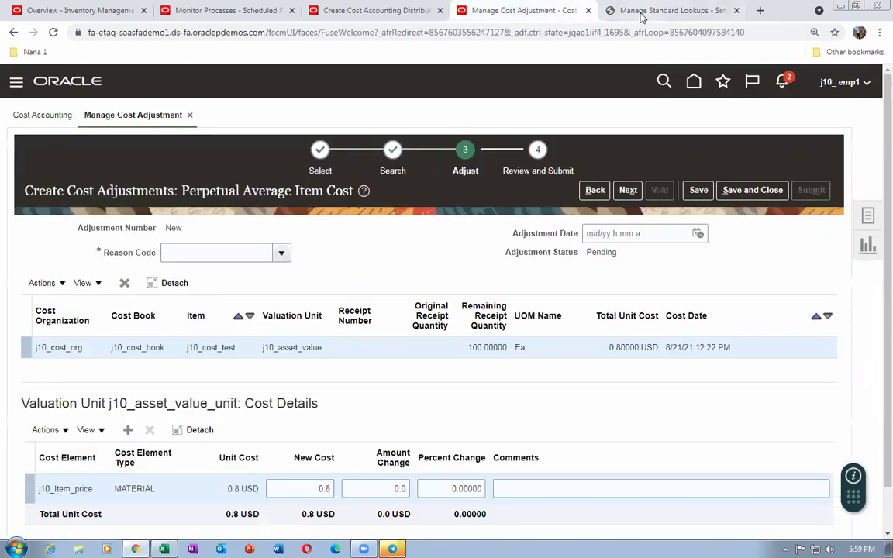
pyautogui.click(644, 13)
pyautogui.click(818, 222)
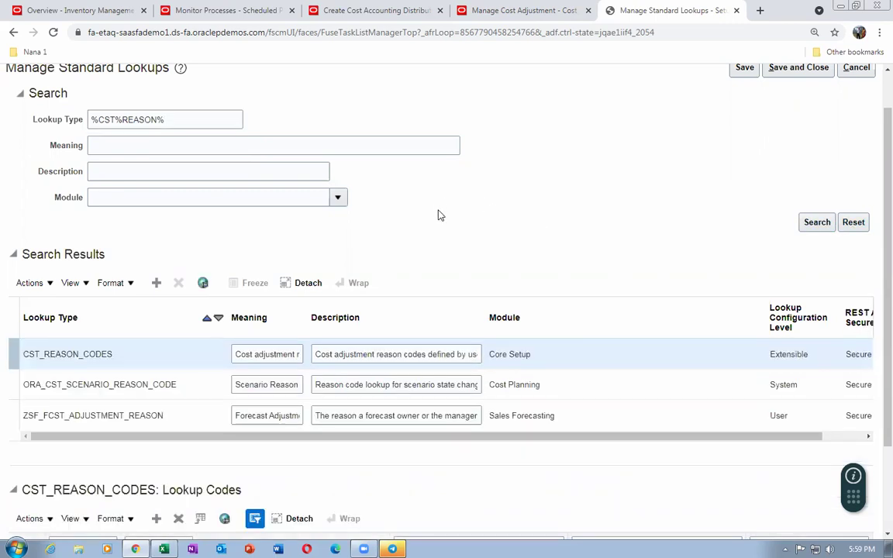
pyautogui.scroll(-2, 87, 411)
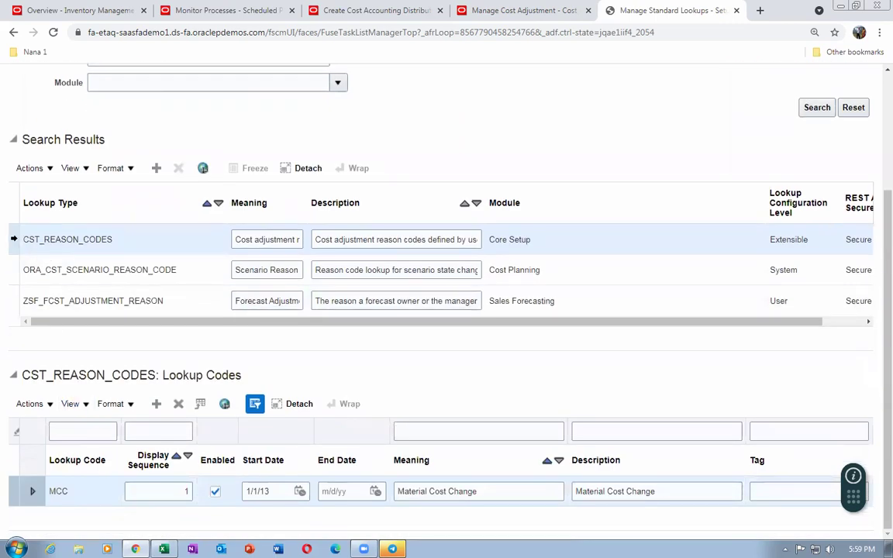
# Add a lookup code with display sequence 2, reusing the code as meaning and description, and save
pyautogui.click(158, 406)
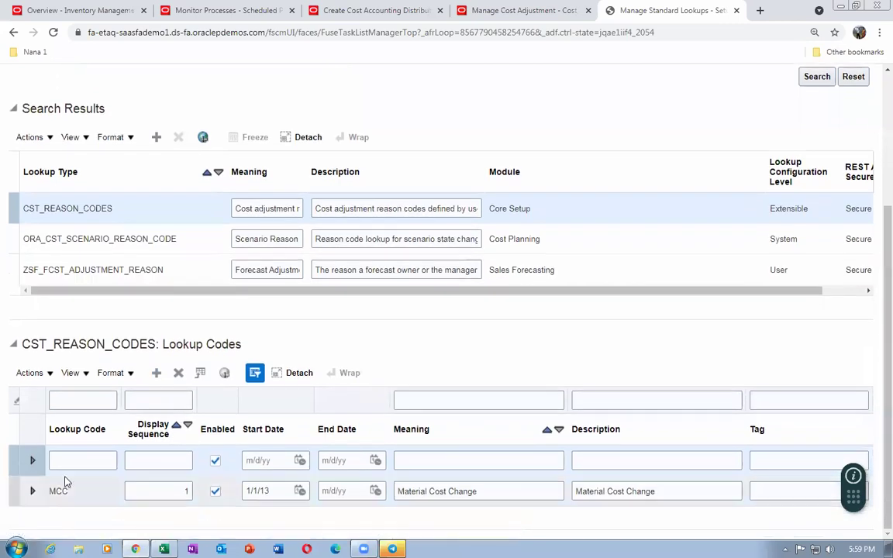
pyautogui.click(77, 462)
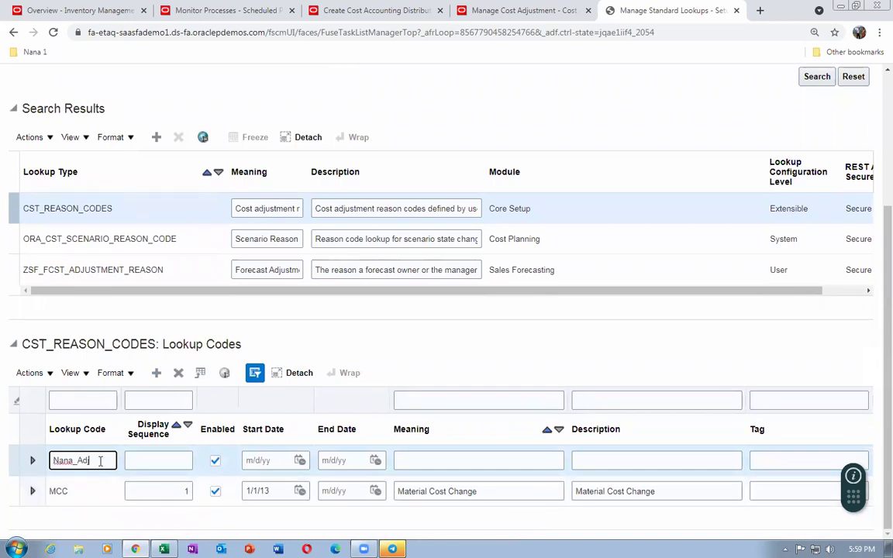
pyautogui.moveTo(90, 461); pyautogui.dragTo(45, 475)
pyautogui.hotkey('ctrl', 'c')
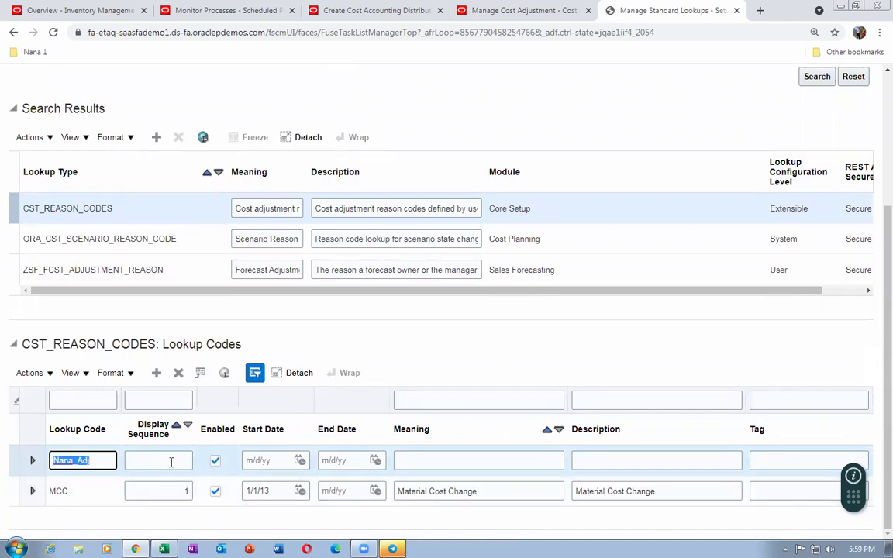
pyautogui.click(167, 460)
pyautogui.write('2')
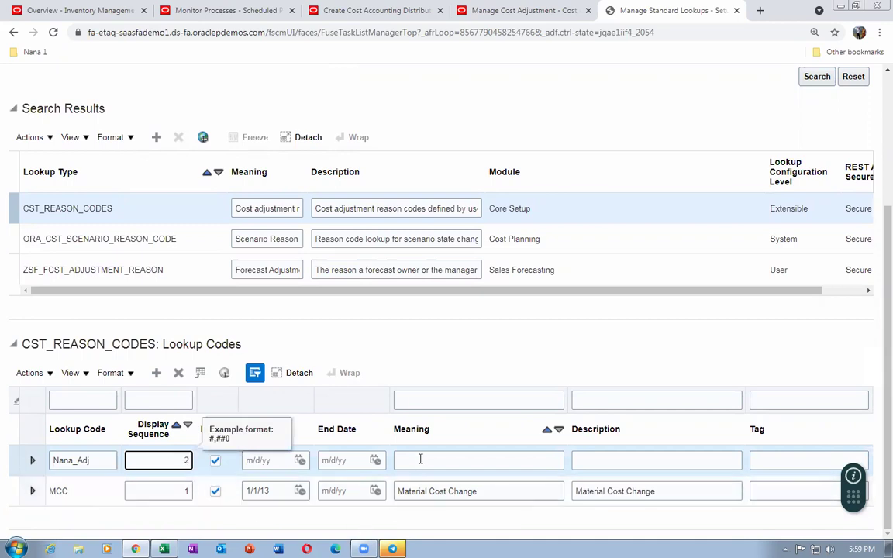
pyautogui.click(422, 460)
pyautogui.hotkey('ctrl', 'v')
pyautogui.click(650, 462)
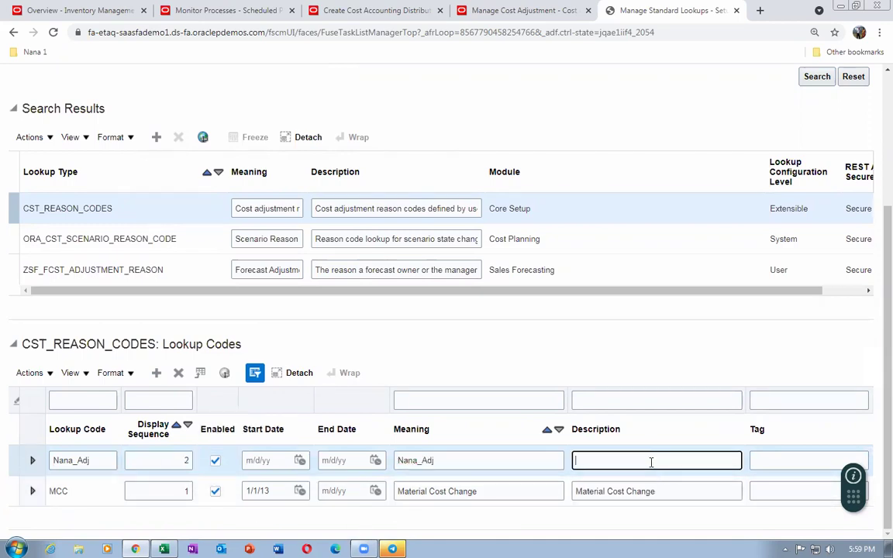
pyautogui.hotkey('ctrl', 'v')
pyautogui.scroll(3, 630, 355)
pyautogui.click(805, 121)
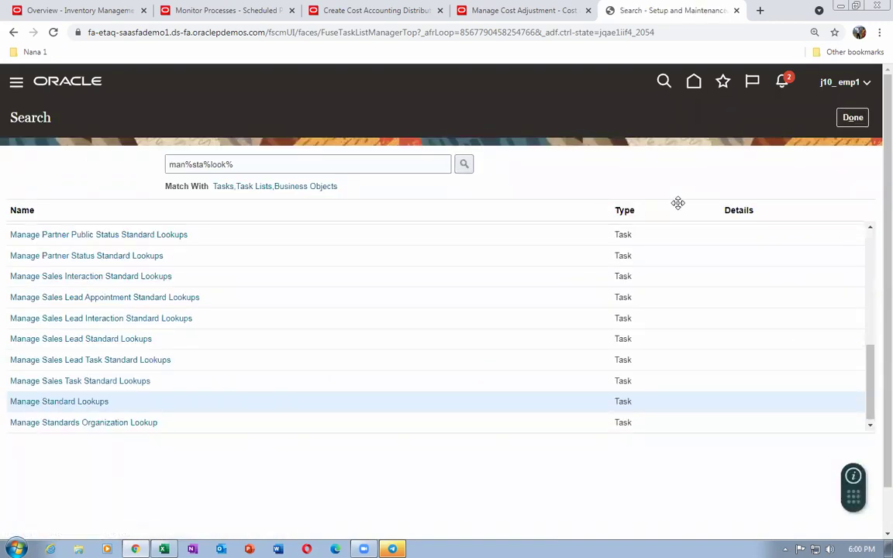
# Enter the new custom reason code Nana_Adj on the pending cost adjustment
pyautogui.click(479, 10)
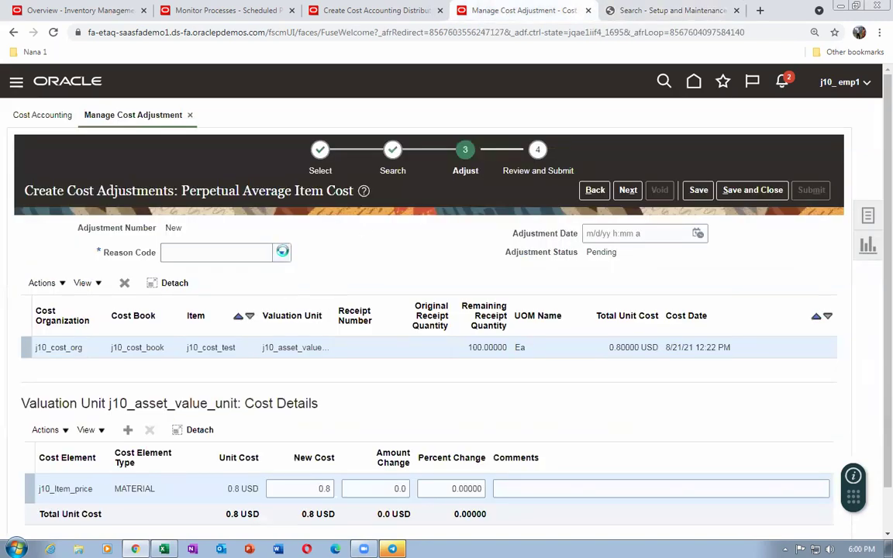
pyautogui.click(282, 254)
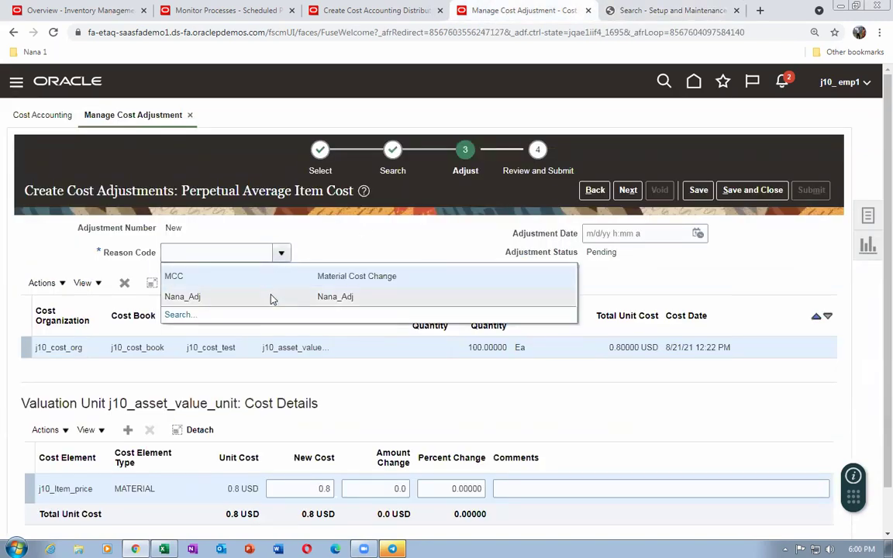
pyautogui.press('Escape')
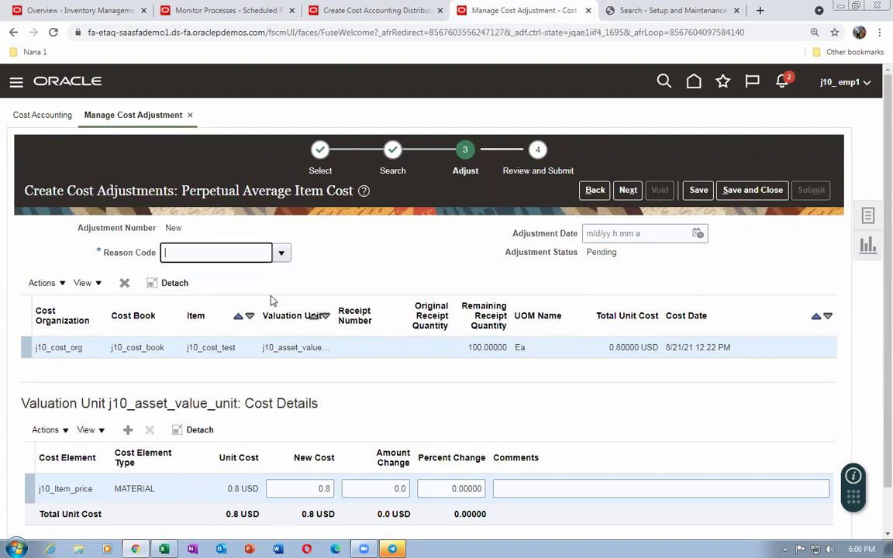
pyautogui.write('Nana_Adj')
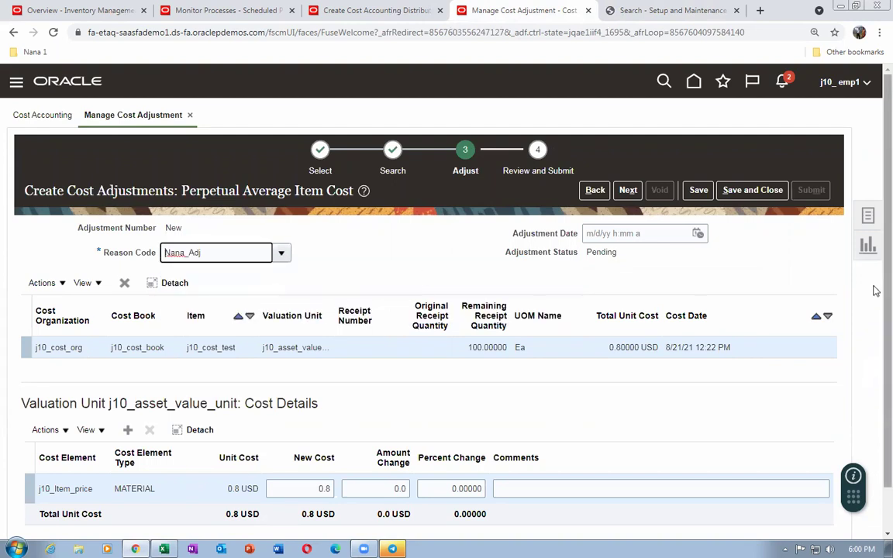
pyautogui.scroll(-1, 876, 348)
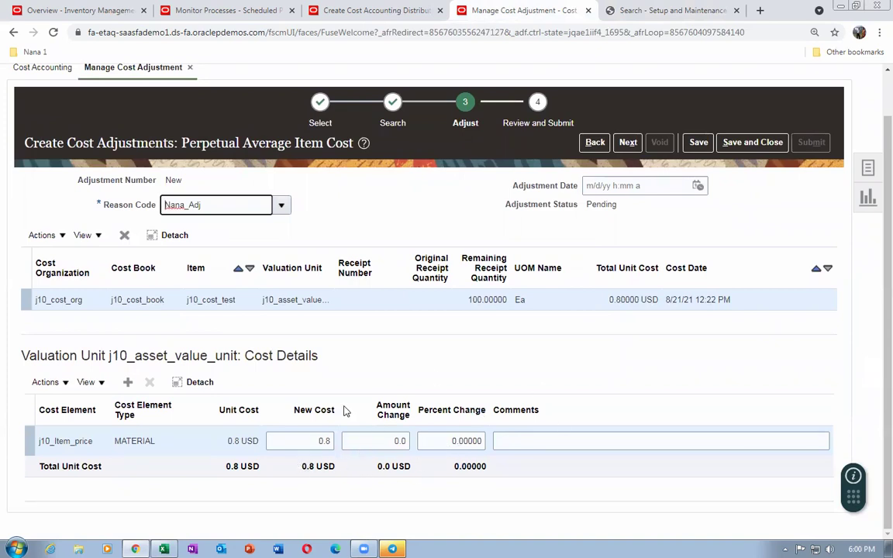
# Enter a new cost of 0.9 for j10_Item_price, then try a 20 percent change
pyautogui.moveTo(310, 440); pyautogui.dragTo(332, 442)
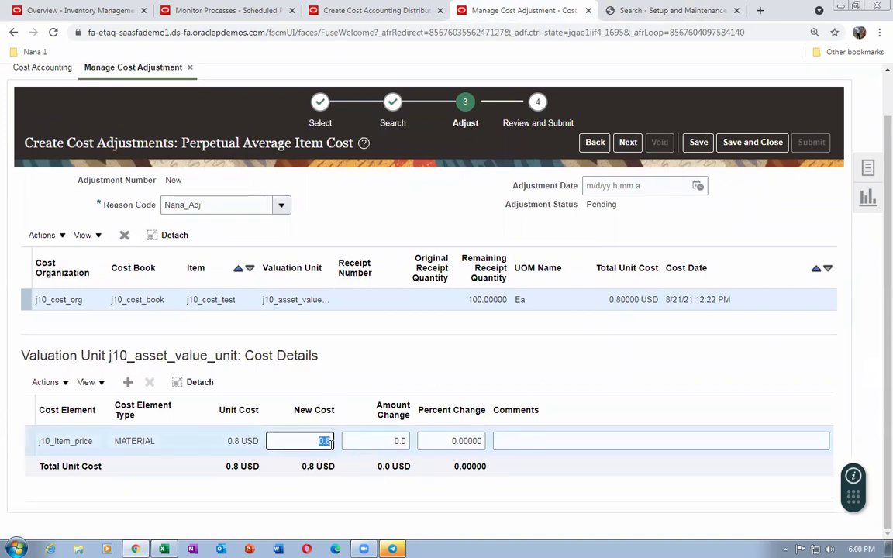
pyautogui.write('0.9')
pyautogui.press('Tab')
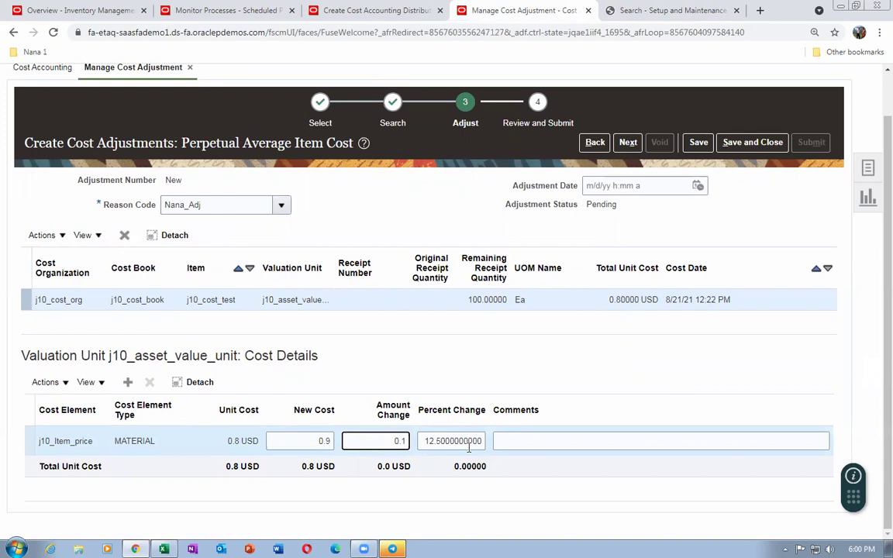
pyautogui.moveTo(424, 441); pyautogui.dragTo(486, 439)
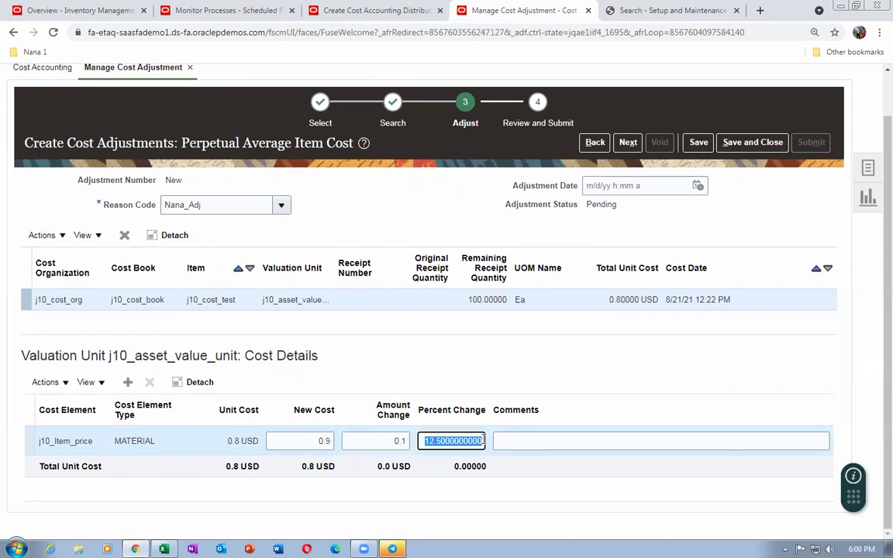
pyautogui.write('20')
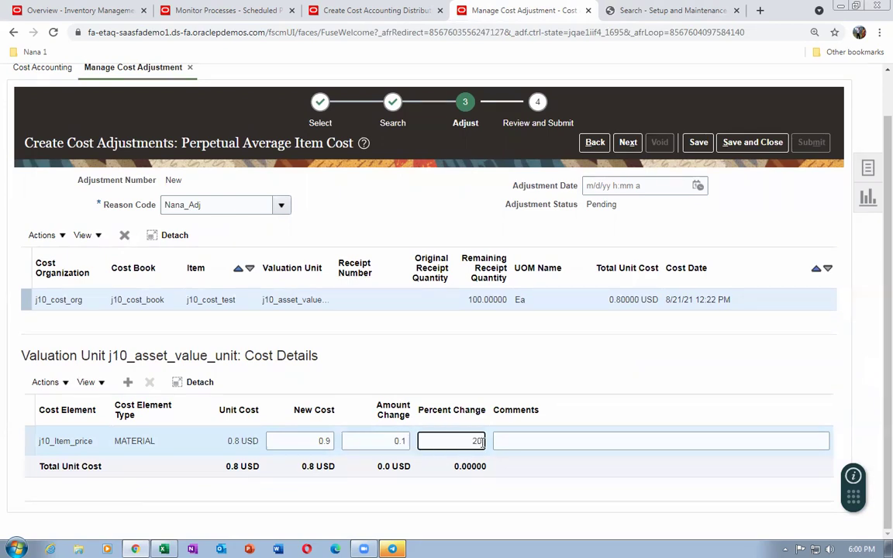
pyautogui.hotkey('shift', 'Tab')
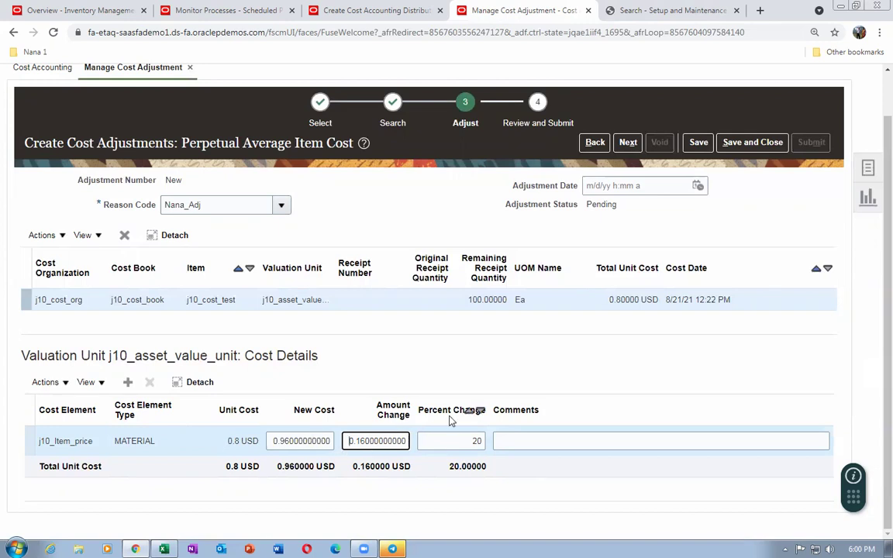
# Reset the new cost to 0.9 USD, a 0.1 USD (12.5%) increase, and finish editing
pyautogui.click(279, 444)
pyautogui.doubleClick(279, 444)
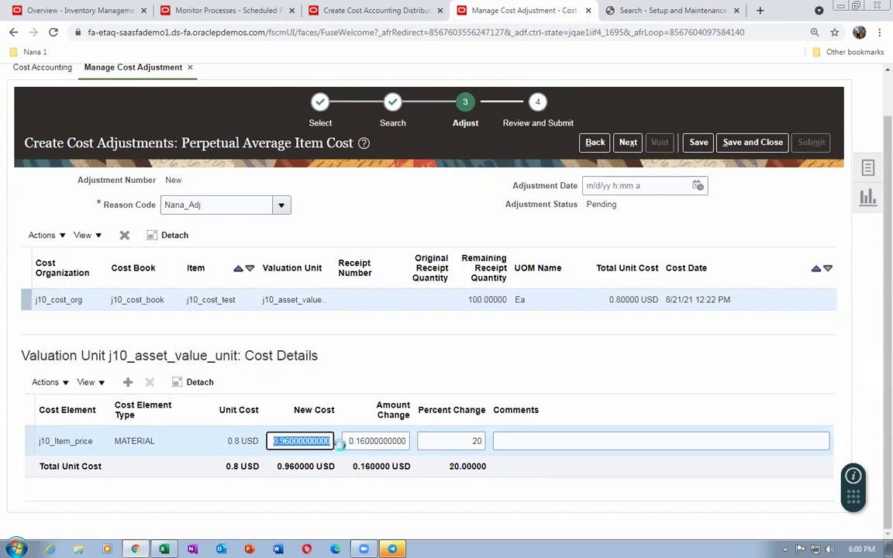
pyautogui.write('0.9')
pyautogui.press('Tab')
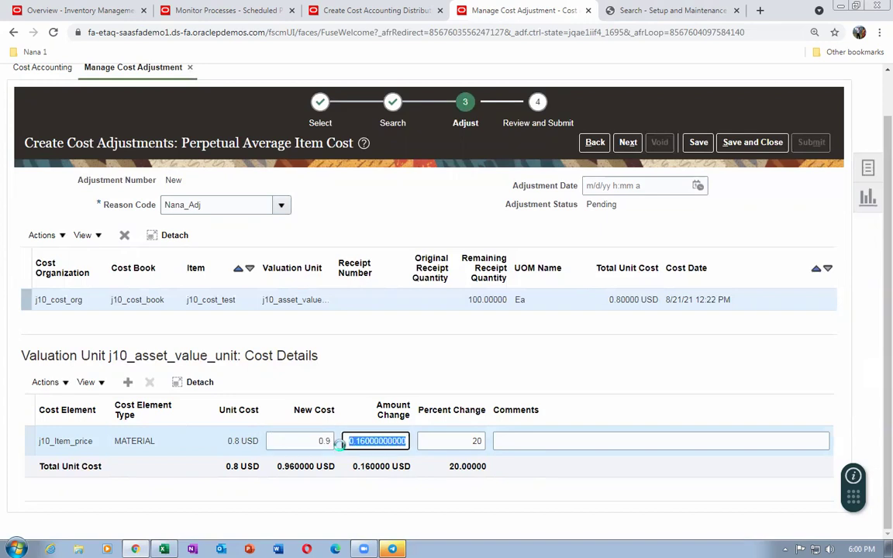
pyautogui.click(480, 377)
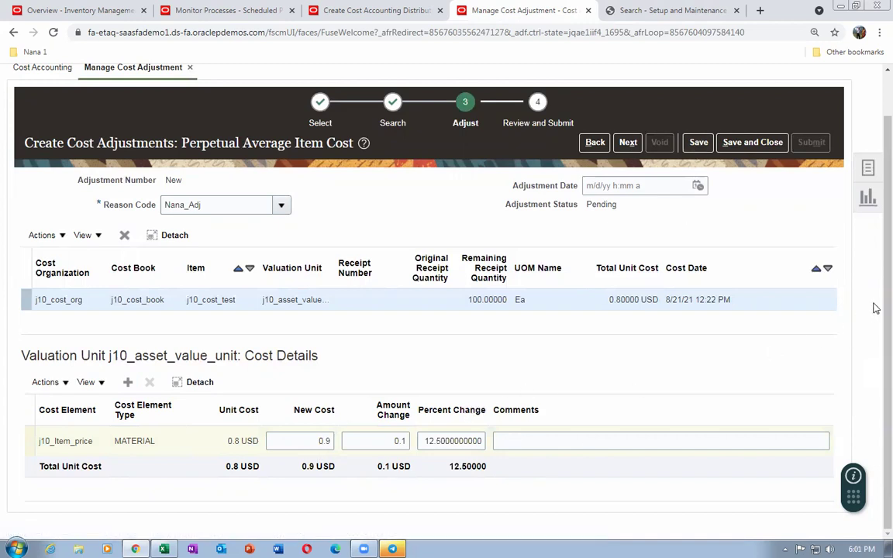
pyautogui.scroll(1, 876, 262)
pyautogui.scroll(1, 874, 287)
pyautogui.scroll(-1, 873, 309)
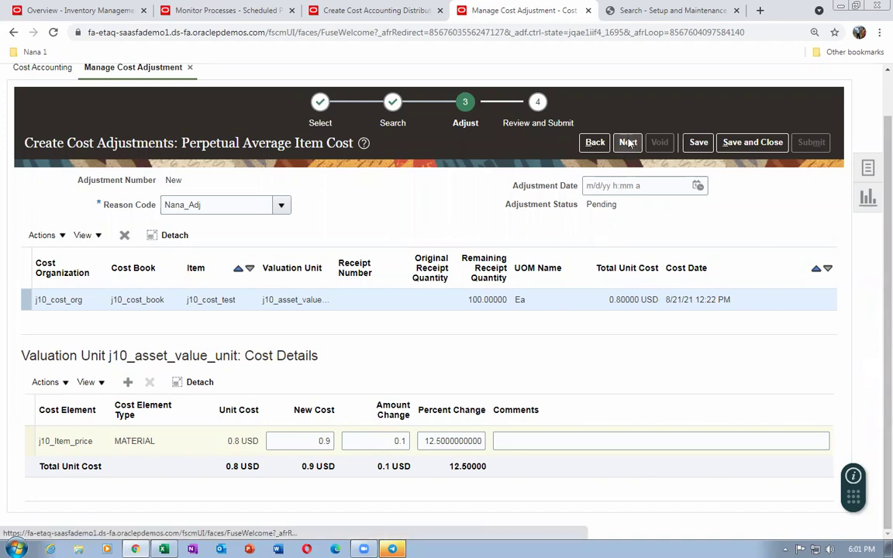
# Advance to the review step and save the cost adjustment
pyautogui.click(628, 143)
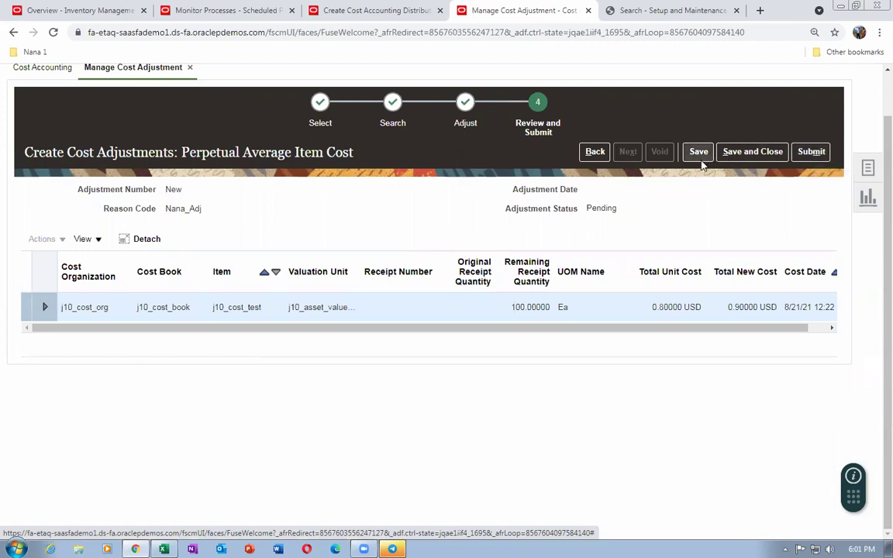
pyautogui.click(698, 152)
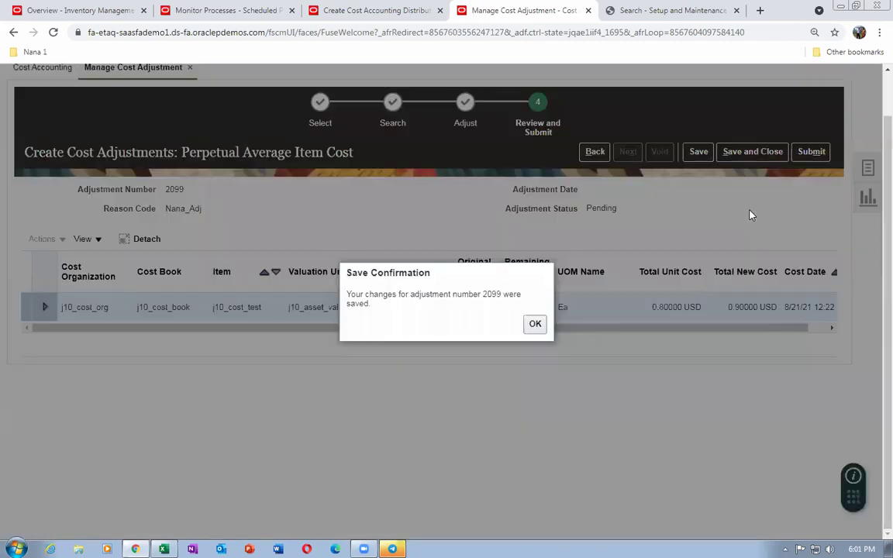
pyautogui.click(535, 324)
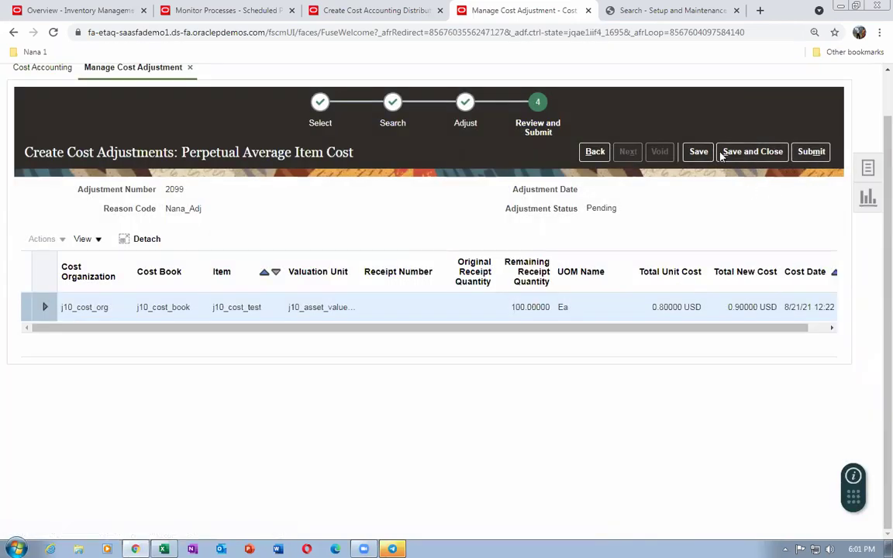
# Submit cost adjustment 2099 for cost processing and close the confirmation
pyautogui.click(812, 152)
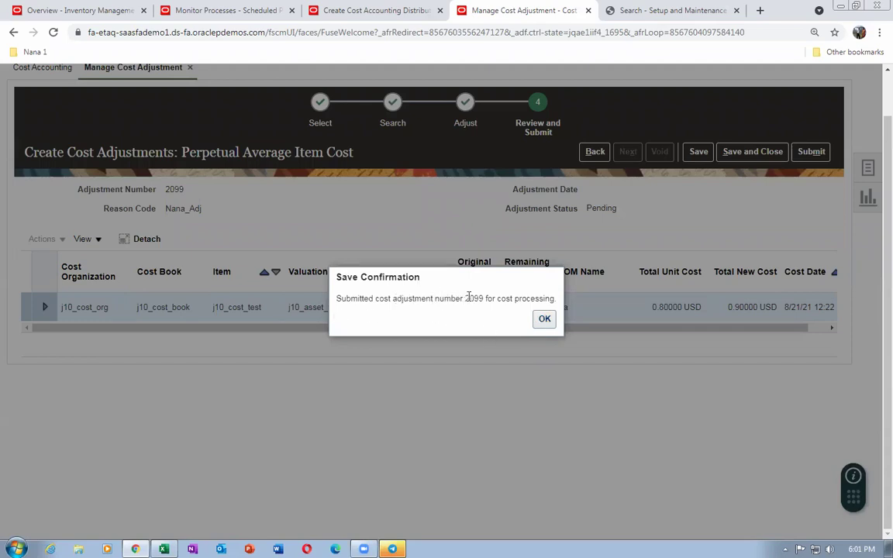
pyautogui.moveTo(464, 300); pyautogui.dragTo(487, 301)
pyautogui.click(544, 319)
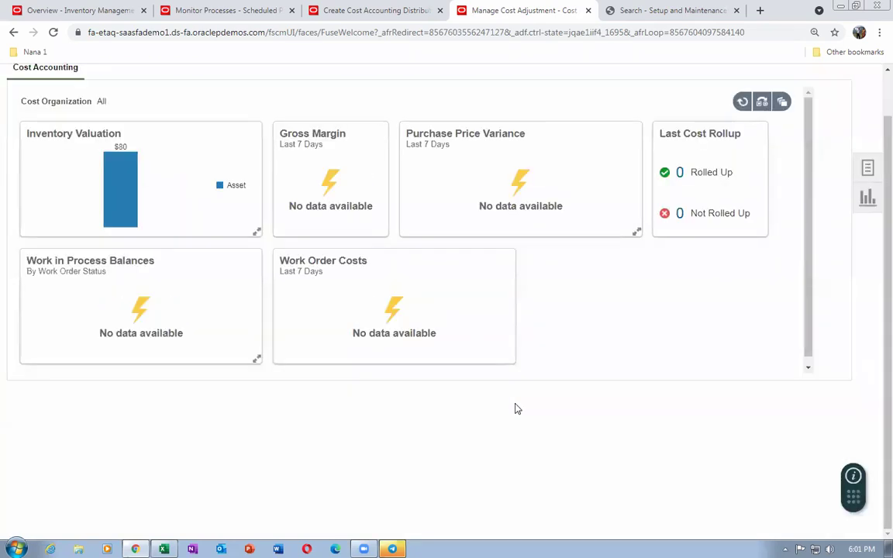
# Launch Create Cost Accounting Distributions from the Cost Accounting Tasks panel
pyautogui.scroll(1, 875, 178)
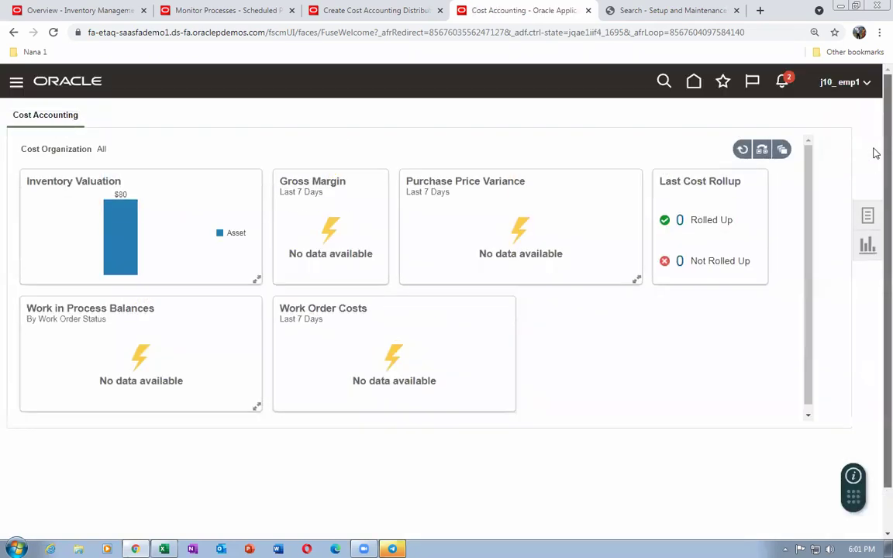
pyautogui.click(869, 215)
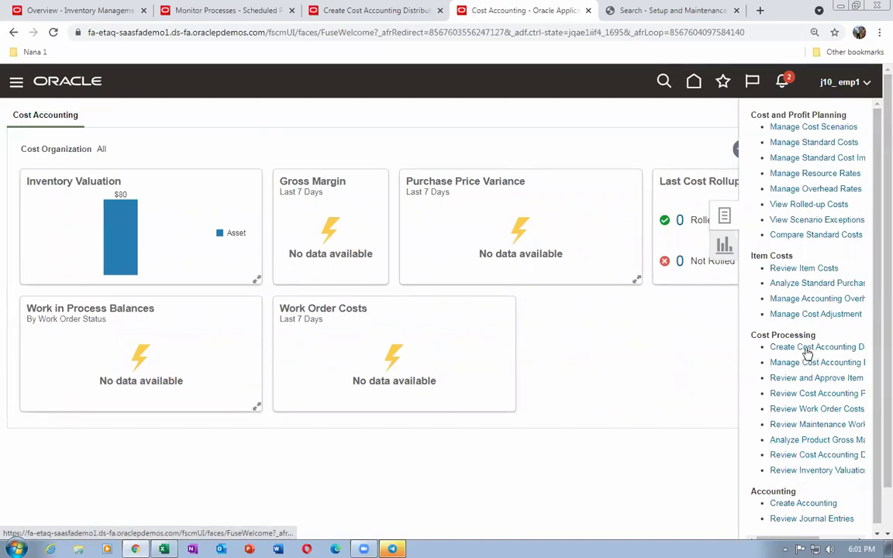
pyautogui.click(620, 386)
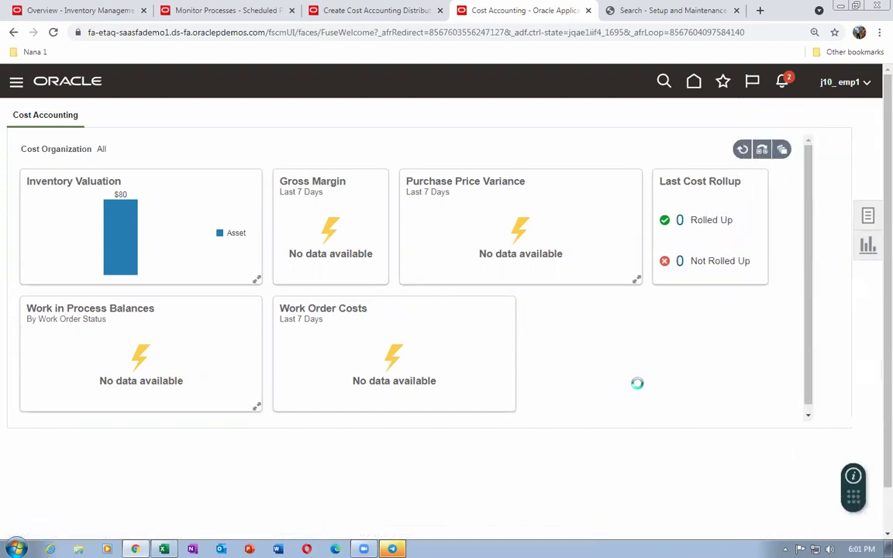
pyautogui.click(872, 241)
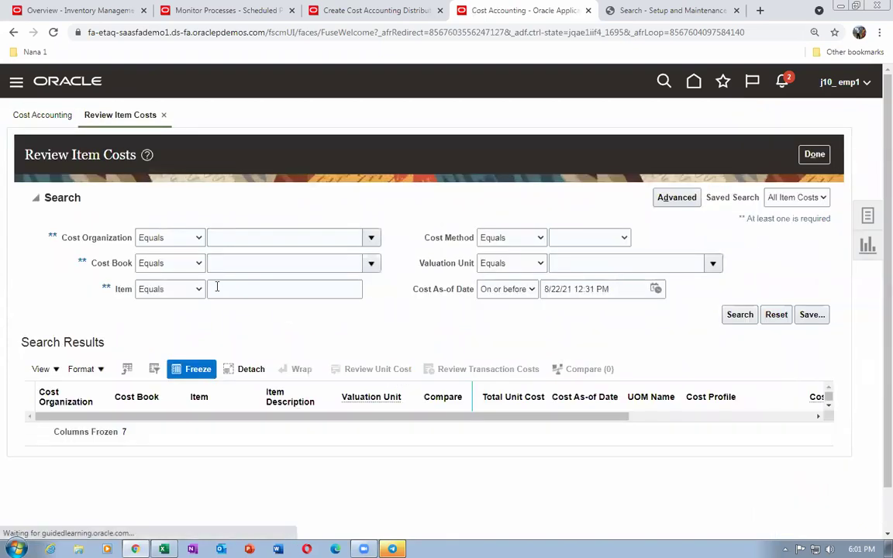
# Look up j10_cost_test in Review Item Costs, confirm 0.80 USD unit cost, then close it
pyautogui.click(229, 289)
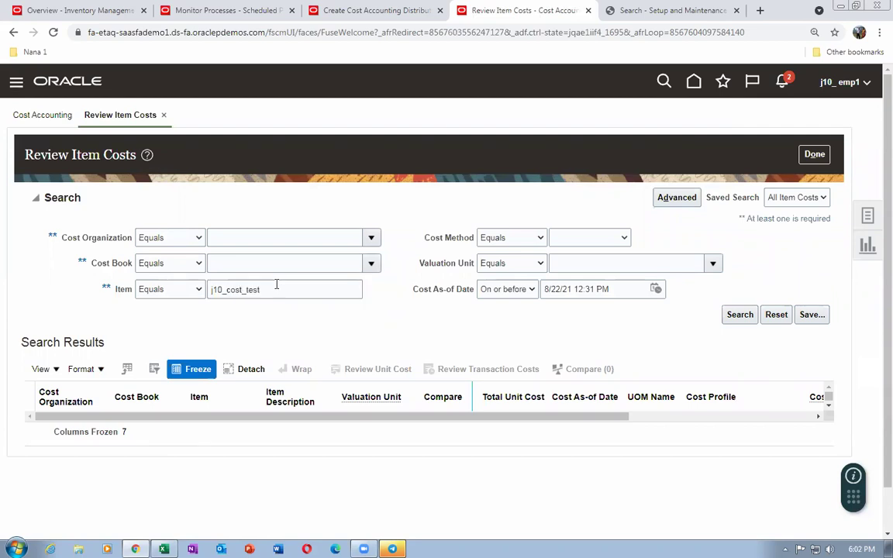
pyautogui.click(740, 314)
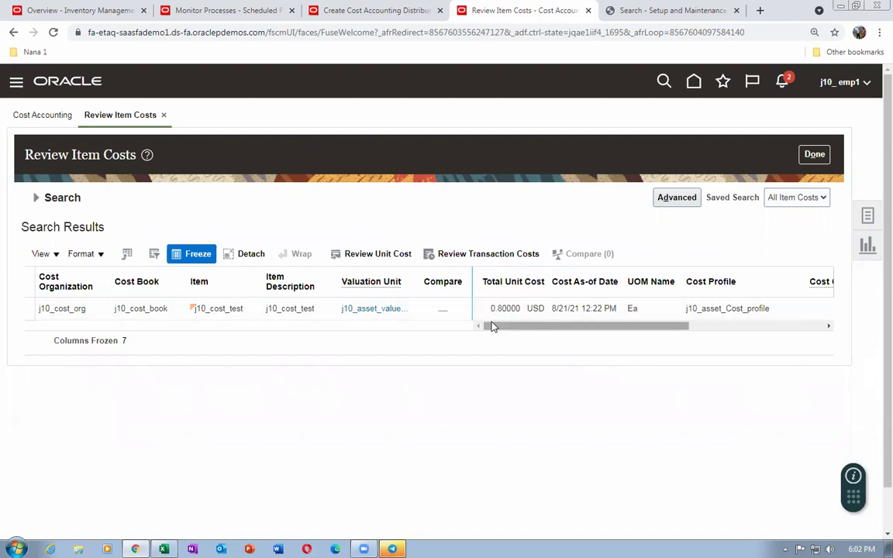
pyautogui.click(822, 154)
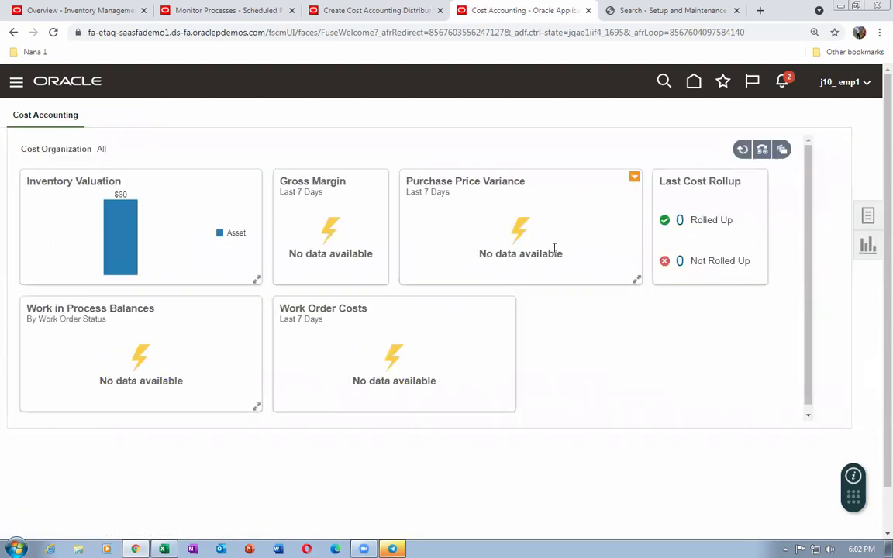
# Refresh Monitor Processes and confirm Create Cost Accounting Distributions 3531589 ended with Warning status
pyautogui.click(180, 10)
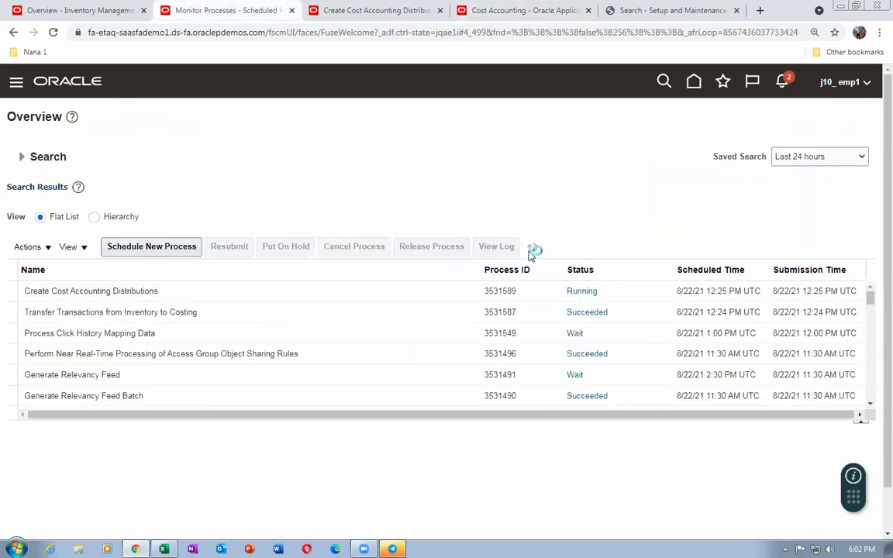
pyautogui.click(532, 253)
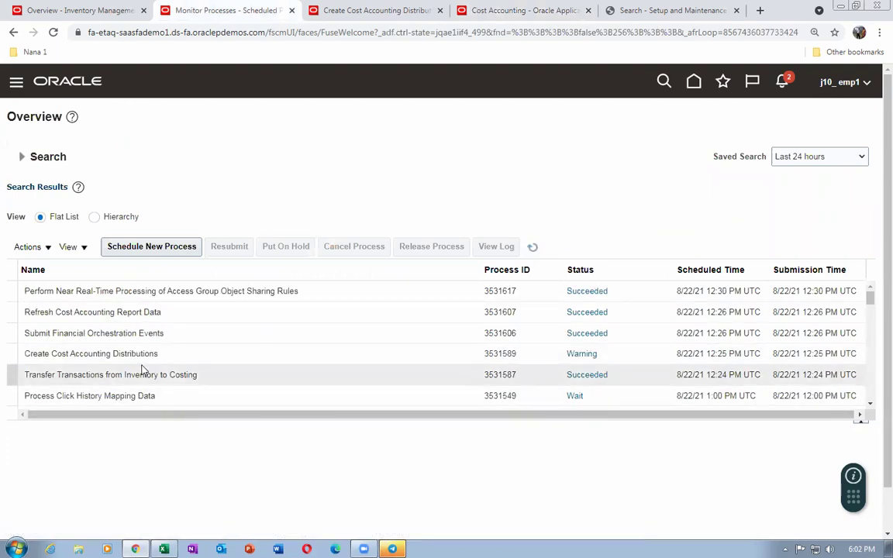
pyautogui.click(642, 355)
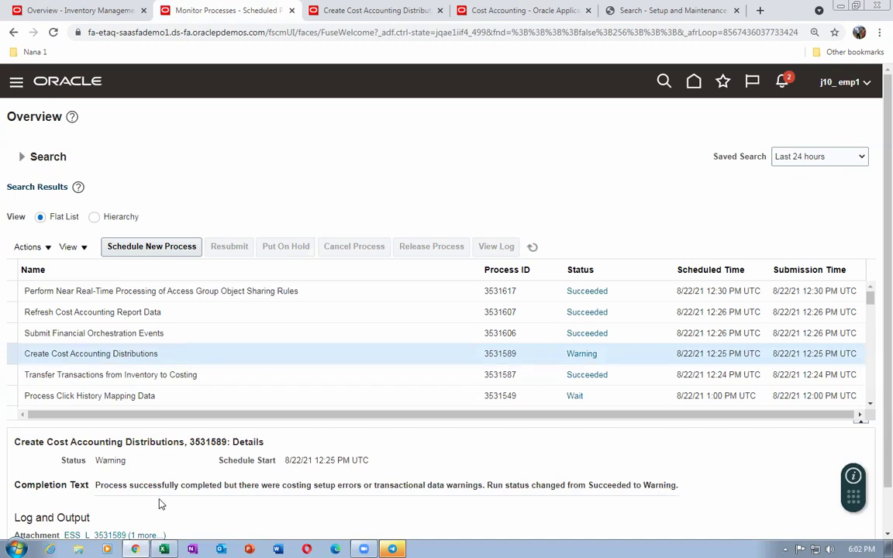
pyautogui.moveTo(124, 485); pyautogui.dragTo(604, 475)
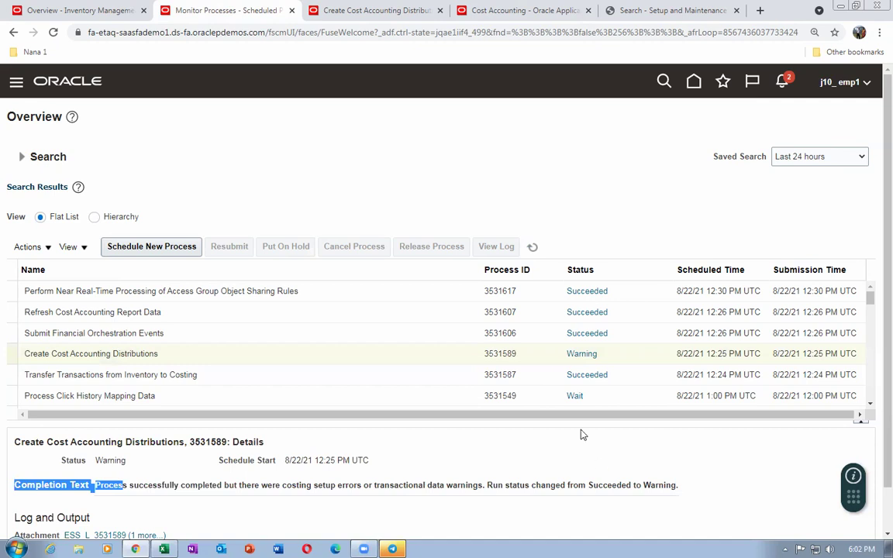
pyautogui.tripleClick(407, 211)
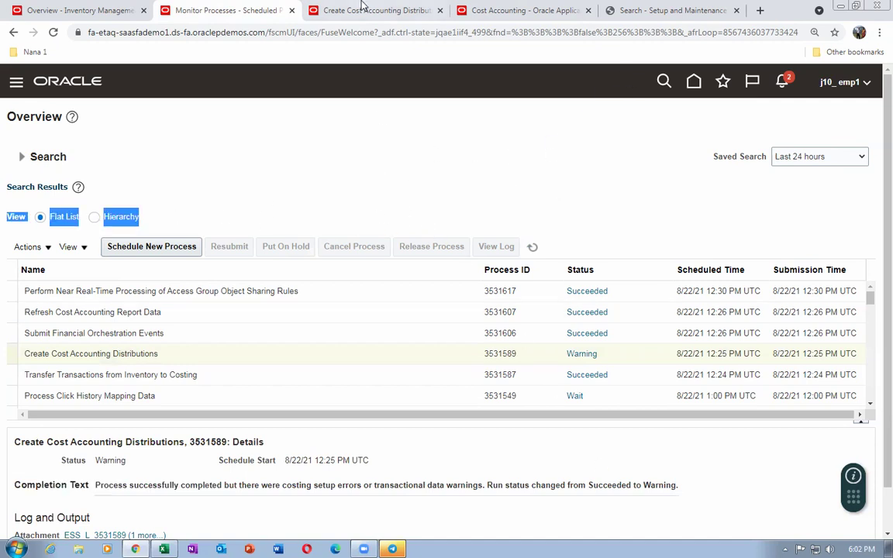
pyautogui.click(326, 6)
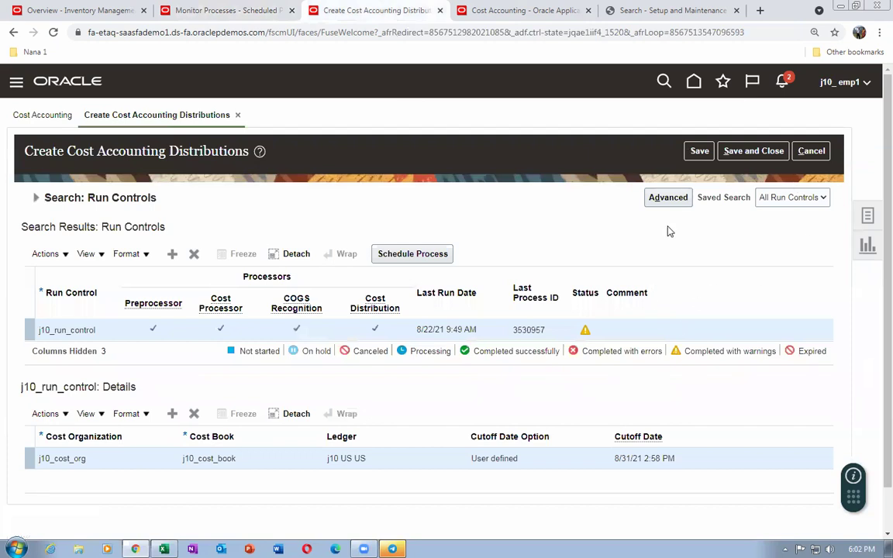
# Save and close the run control, then open Review Cost Accounting Distributions
pyautogui.click(762, 153)
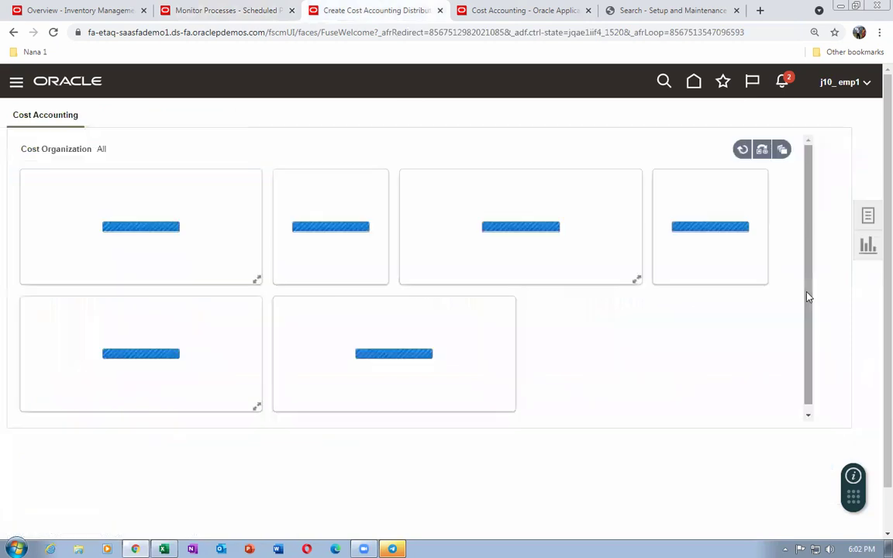
pyautogui.click(868, 219)
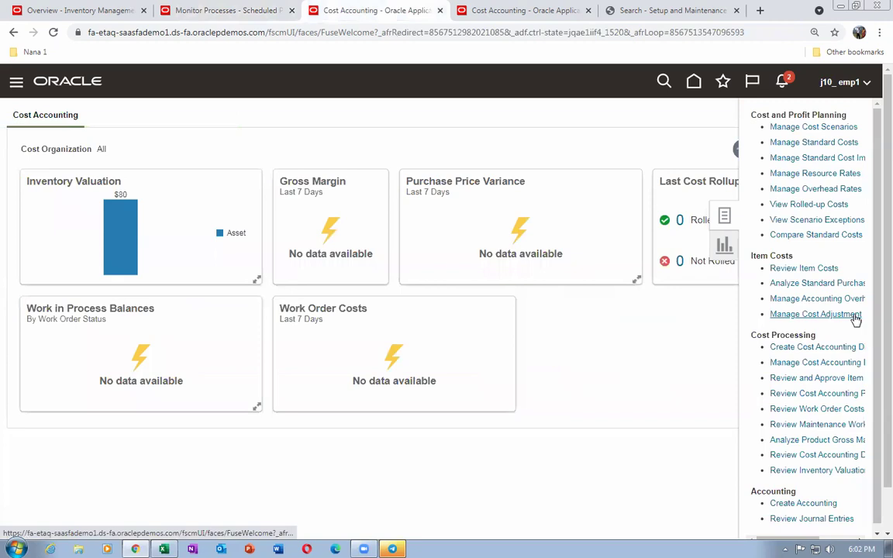
pyautogui.click(807, 440)
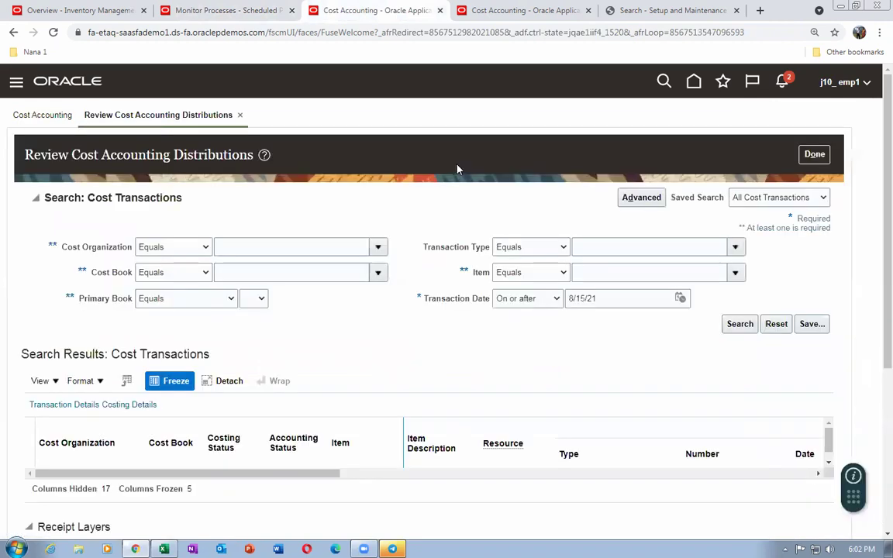
# Bring up the Inventory Management overview for J101 with its Inventory task list
pyautogui.click(477, 10)
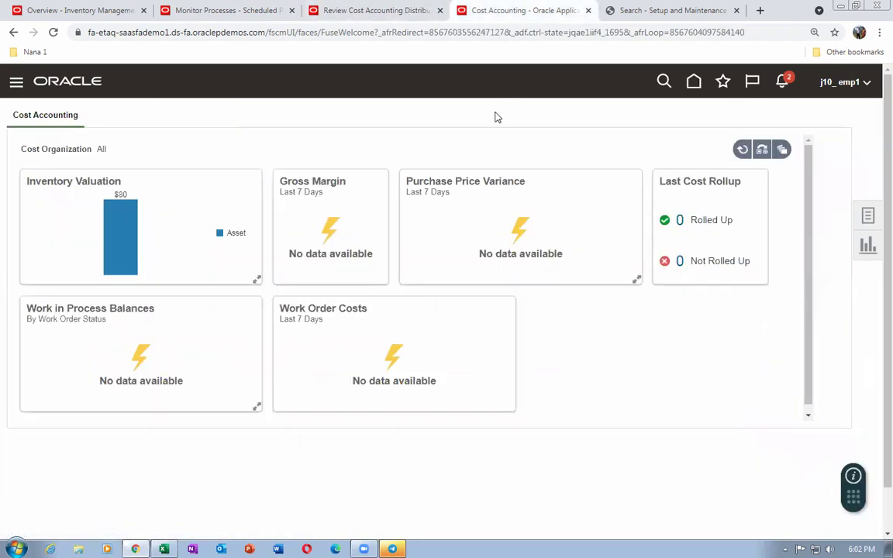
pyautogui.click(694, 83)
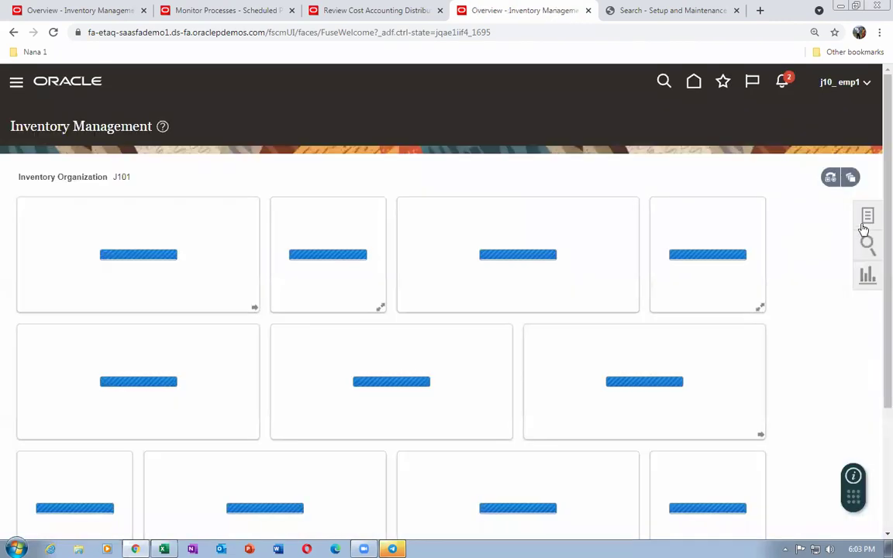
pyautogui.click(867, 218)
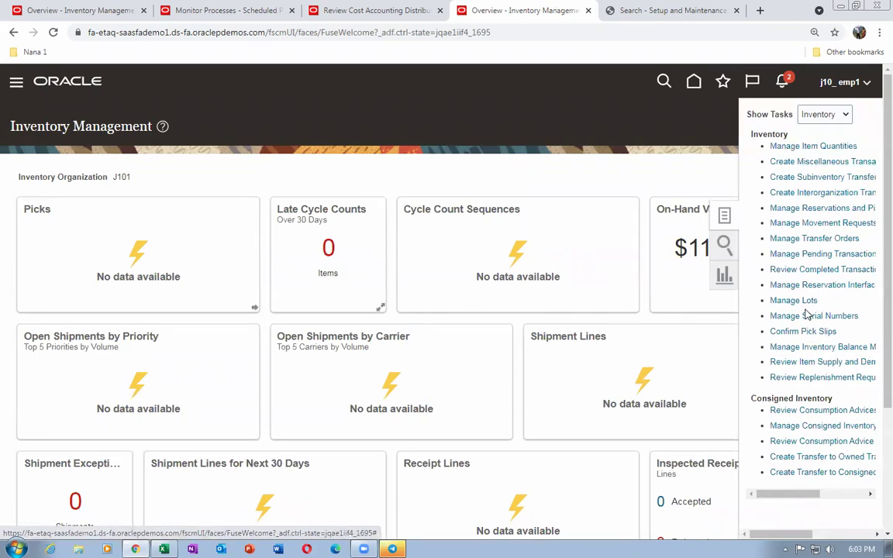
# List item j10_2's completed transactions (500, 300, 250), then bring up the Excel expected costs
pyautogui.click(792, 268)
pyautogui.click(175, 260)
pyautogui.write('j10')
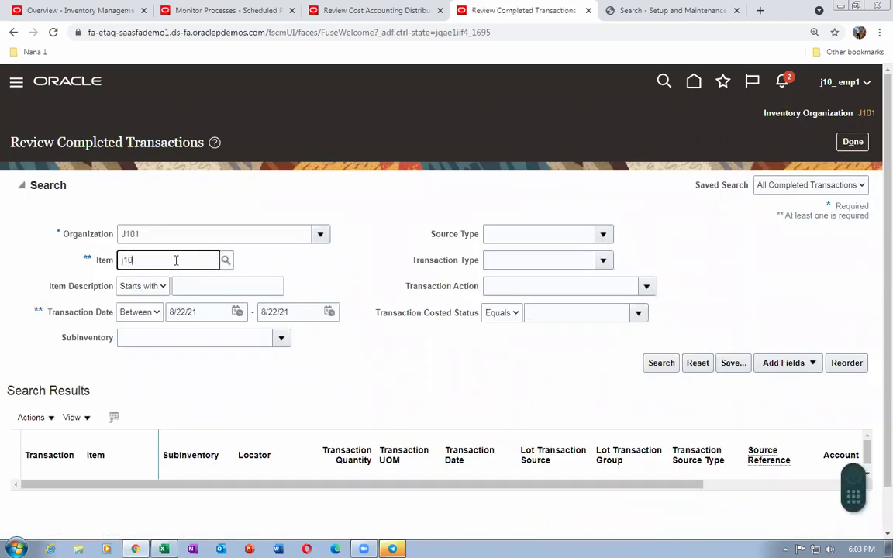
pyautogui.write('_2')
pyautogui.press('Tab')
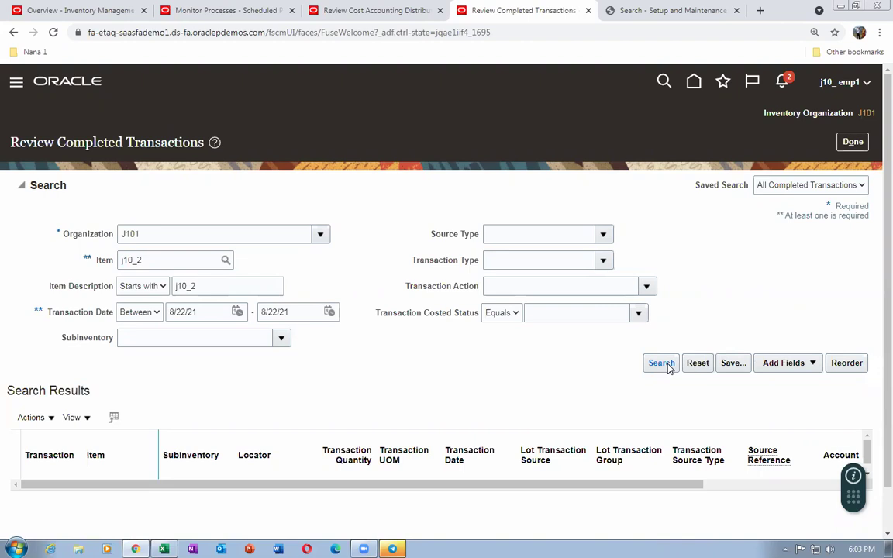
pyautogui.click(663, 365)
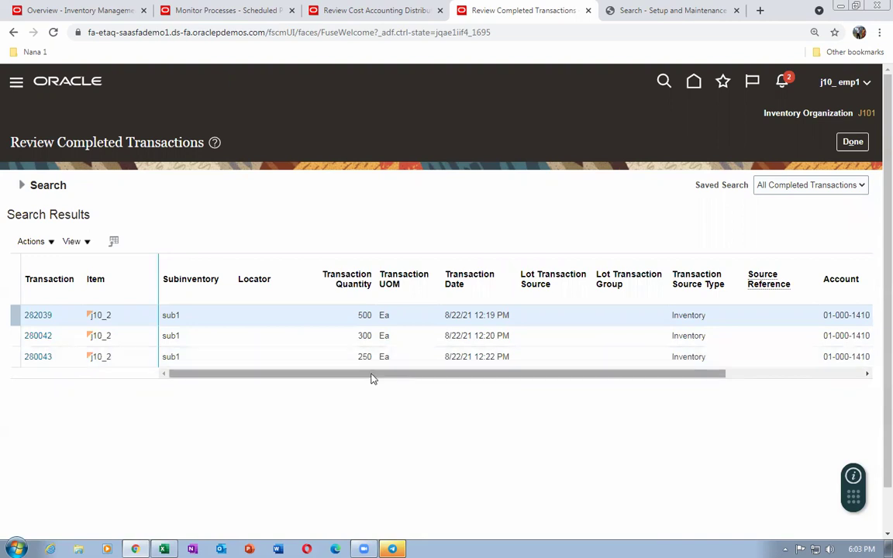
pyautogui.moveTo(249, 379); pyautogui.dragTo(258, 381)
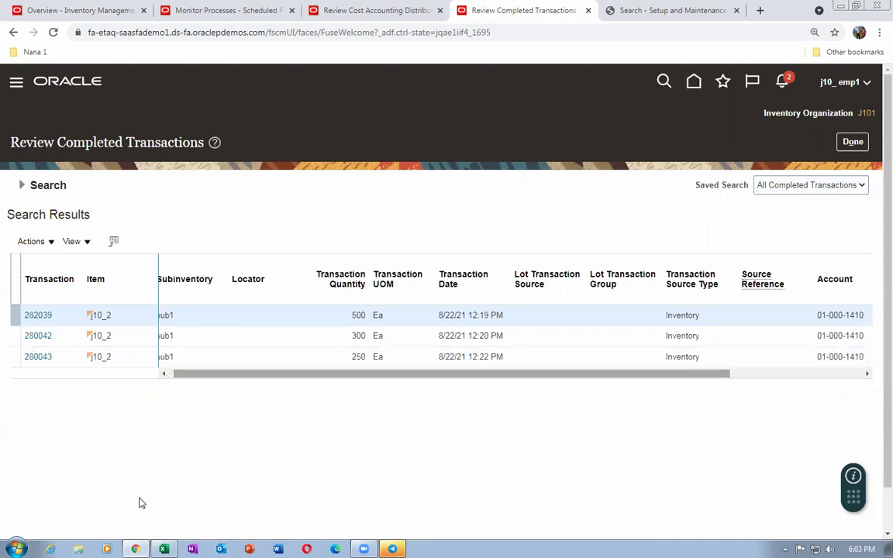
pyautogui.click(164, 549)
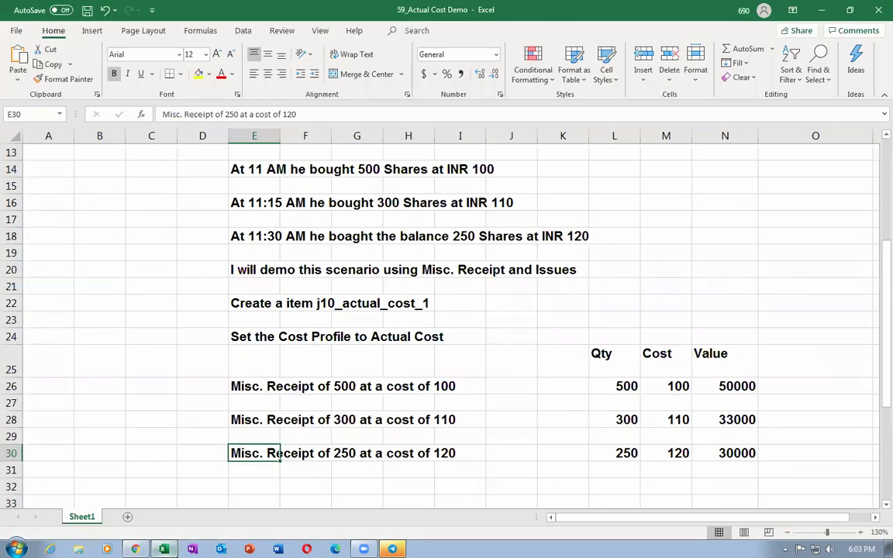
# Check the third Misc. Receipt's 120 cost in Excel, then return to Oracle
pyautogui.click(467, 452)
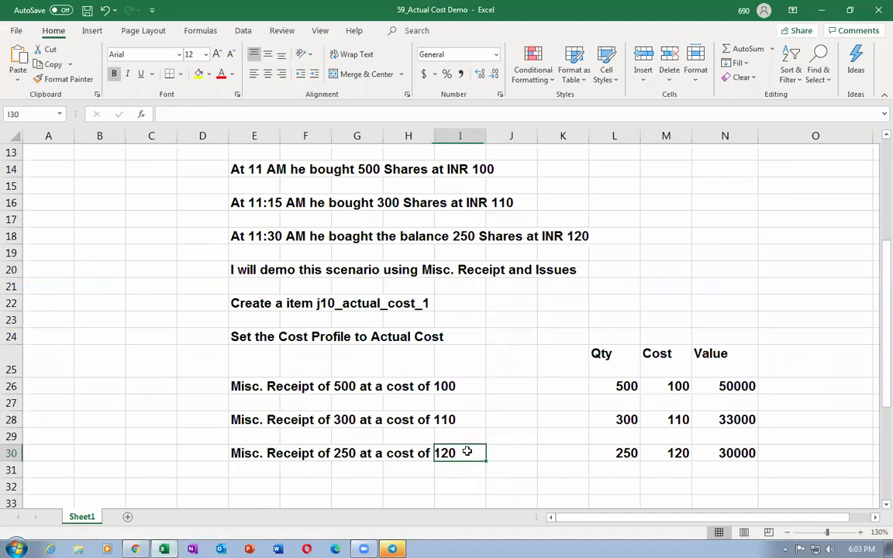
pyautogui.click(234, 455)
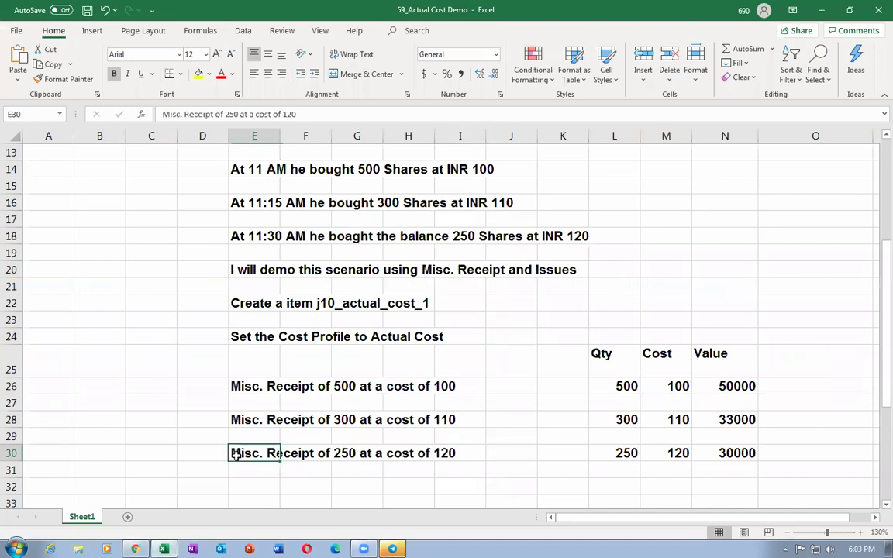
pyautogui.hotkey('alt', 'Tab')
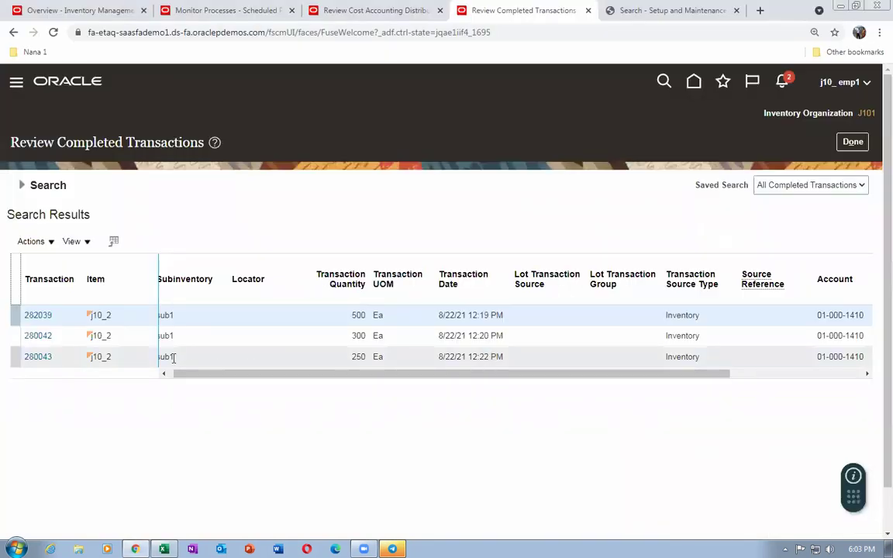
# Close the distributions review and search Review Item Costs for item j10_2
pyautogui.click(335, 11)
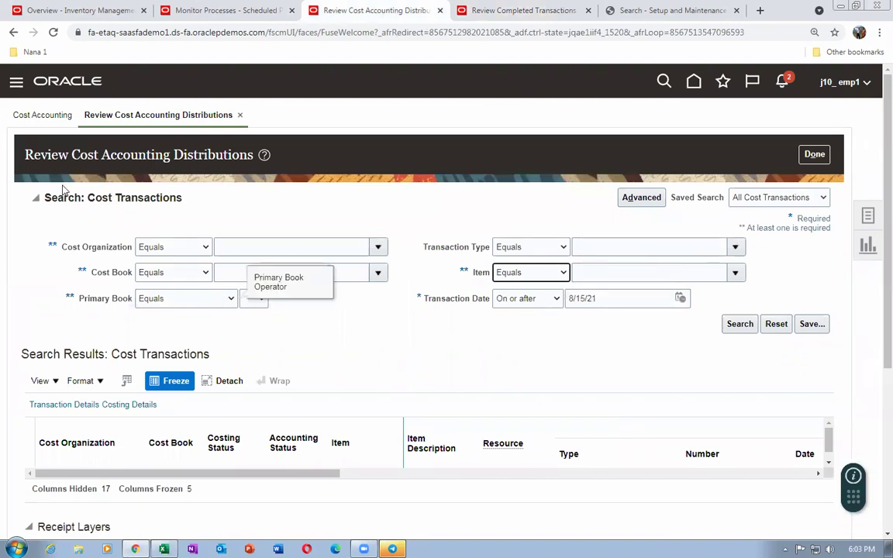
pyautogui.click(816, 155)
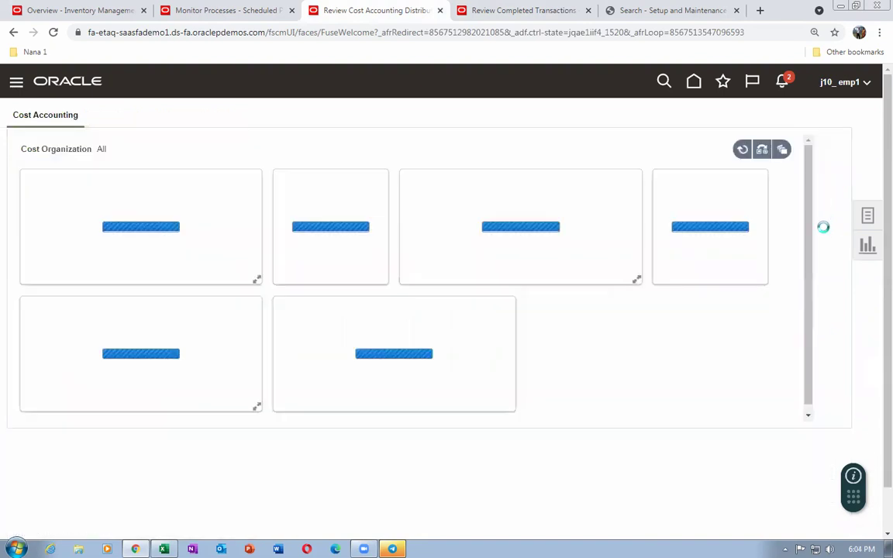
pyautogui.click(871, 221)
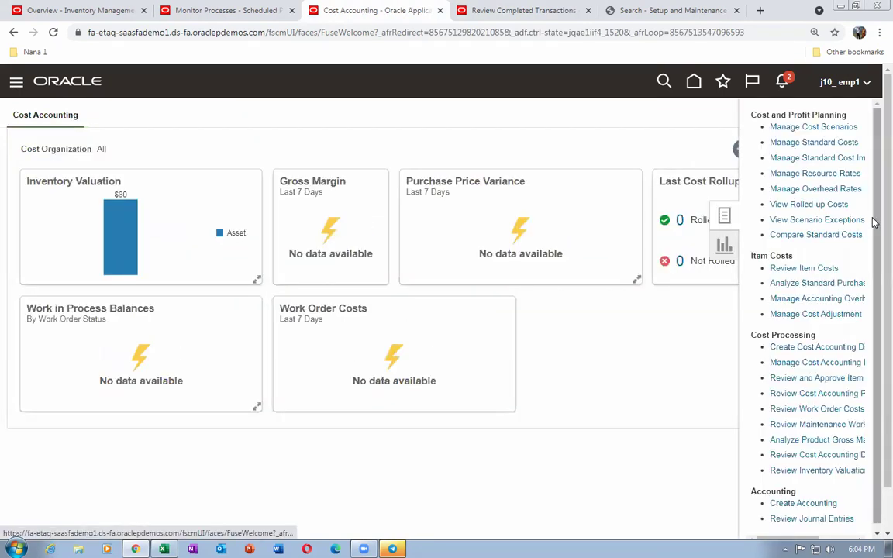
pyautogui.click(774, 267)
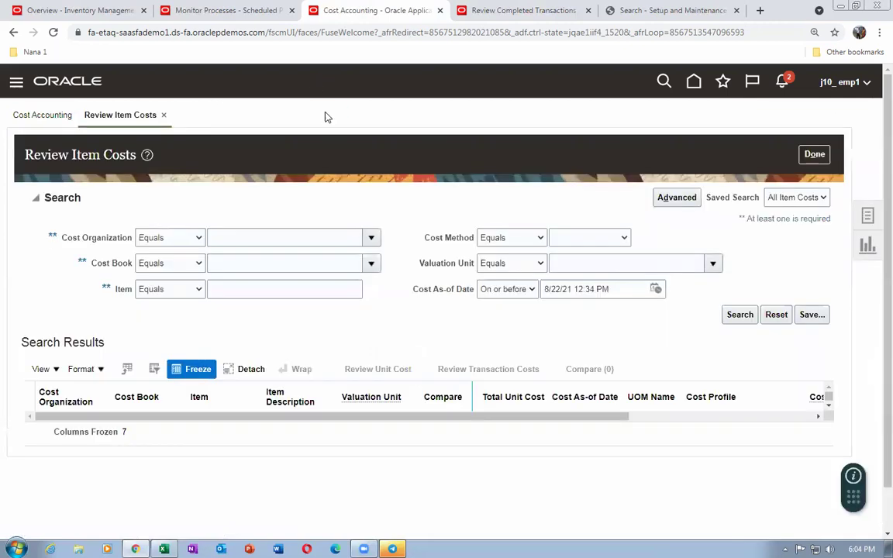
pyautogui.click(237, 290)
pyautogui.write('j10_2')
pyautogui.click(369, 351)
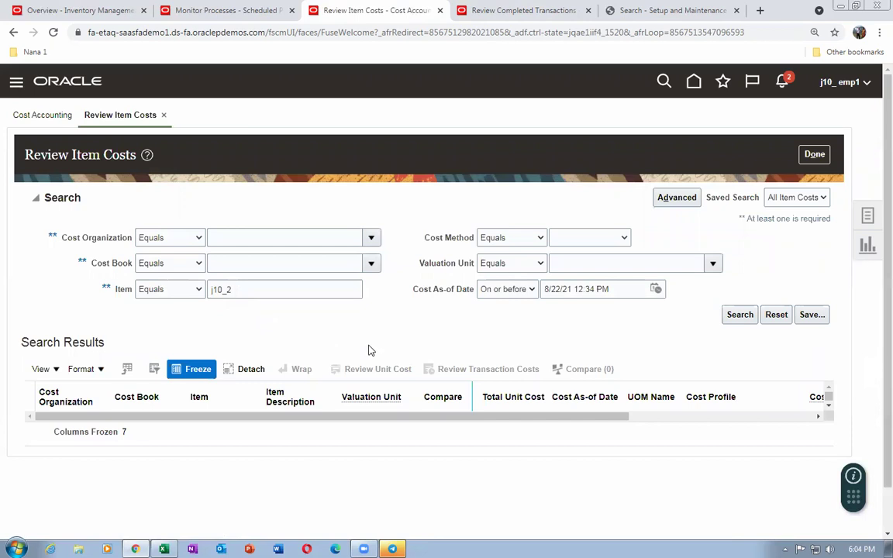
pyautogui.click(734, 318)
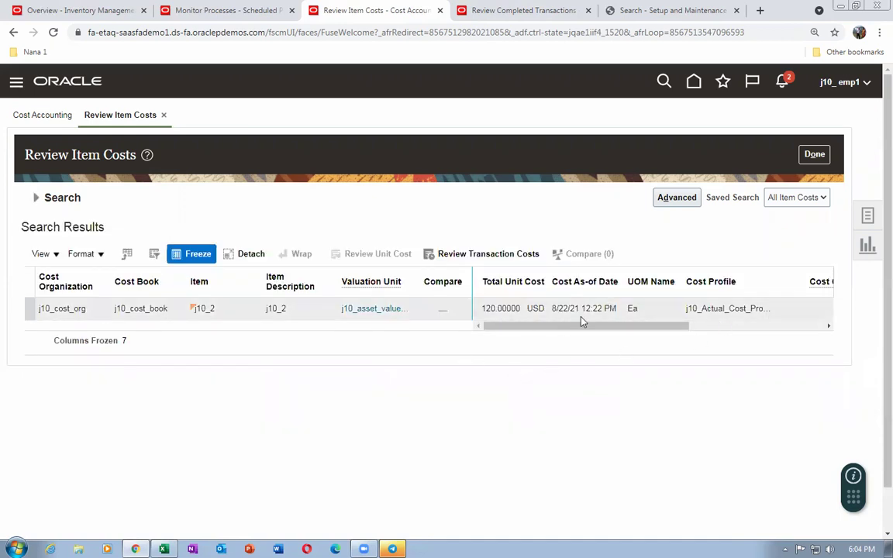
# Check the 250-unit receipt 280043, then close Review Item Costs showing 120.00000 USD
pyautogui.click(480, 10)
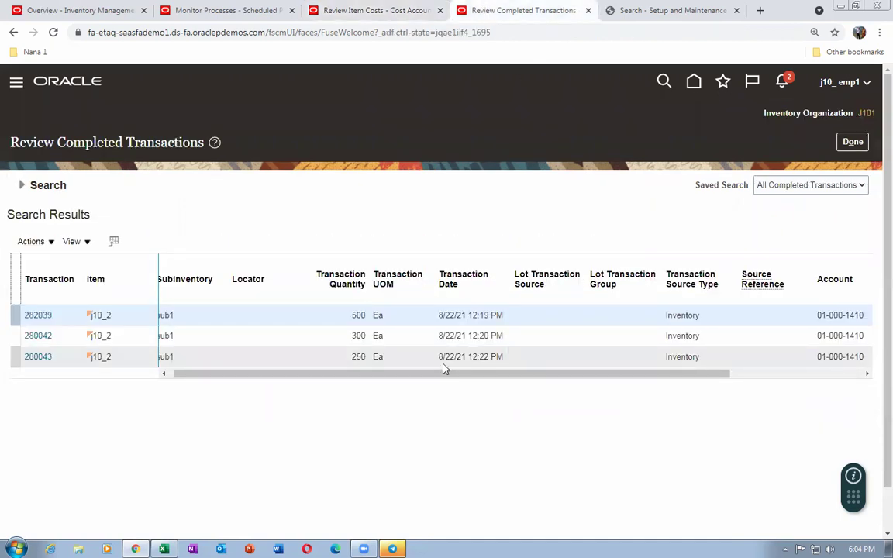
pyautogui.click(244, 358)
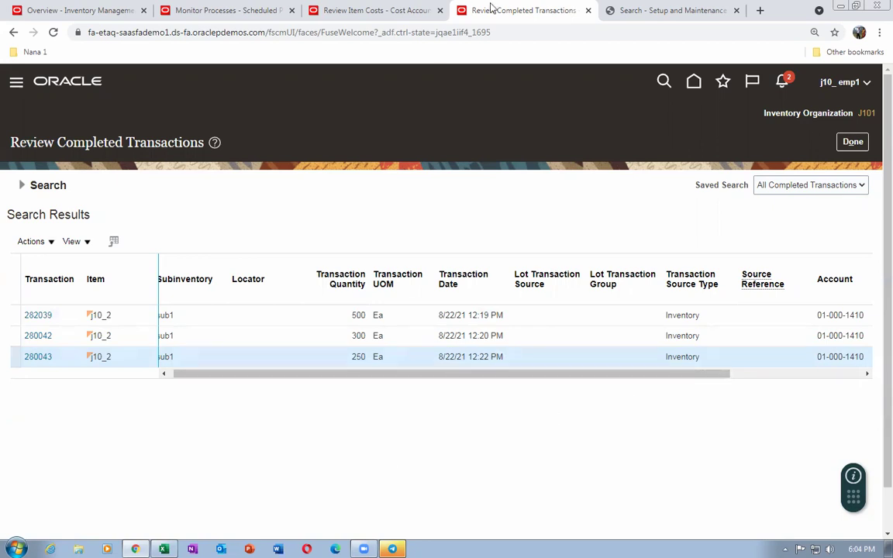
pyautogui.click(380, 11)
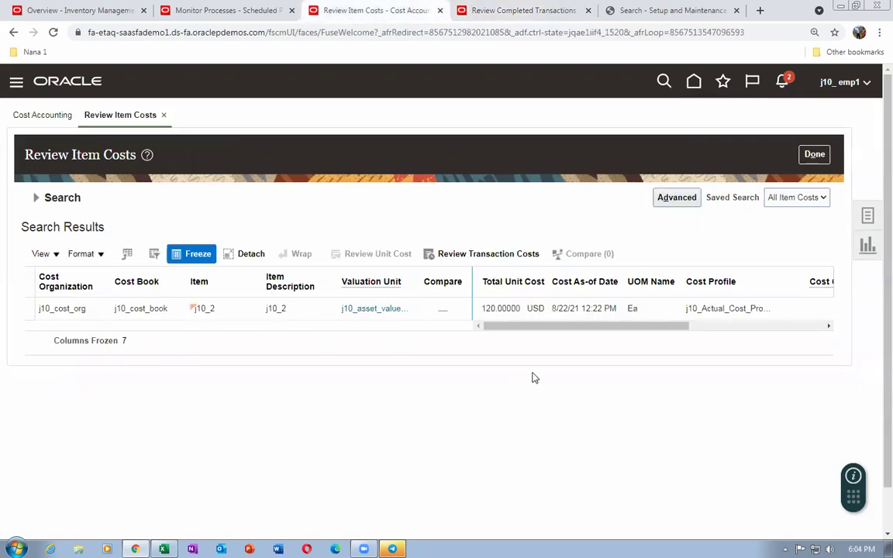
pyautogui.click(822, 156)
# Search Review Cost Accounting Distributions for item j10_2, listing three receipts including layer 280043 (250 at 120.00000 USD)
pyautogui.click(870, 219)
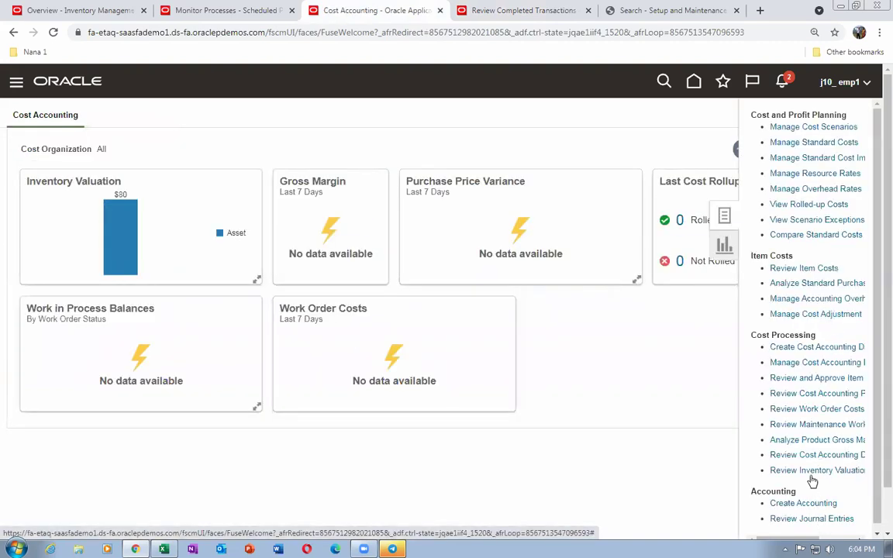
pyautogui.click(810, 440)
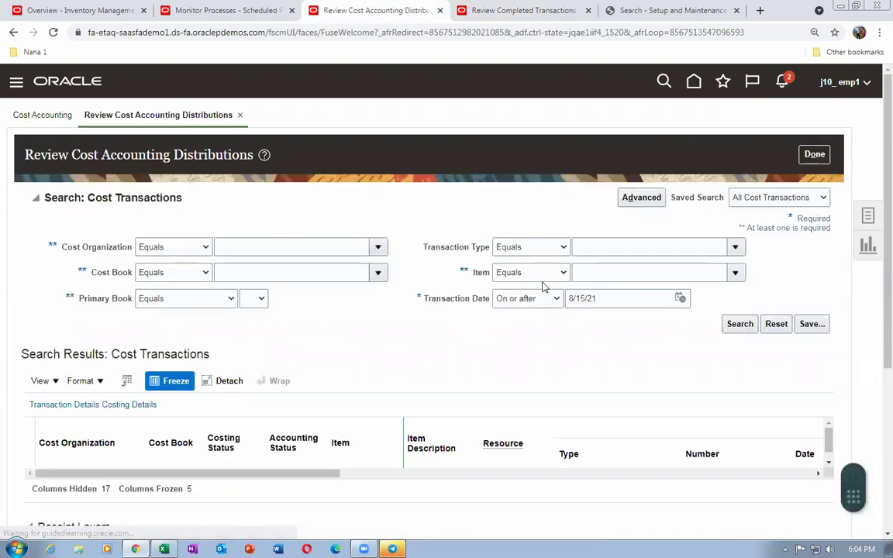
pyautogui.click(584, 271)
pyautogui.write('j10')
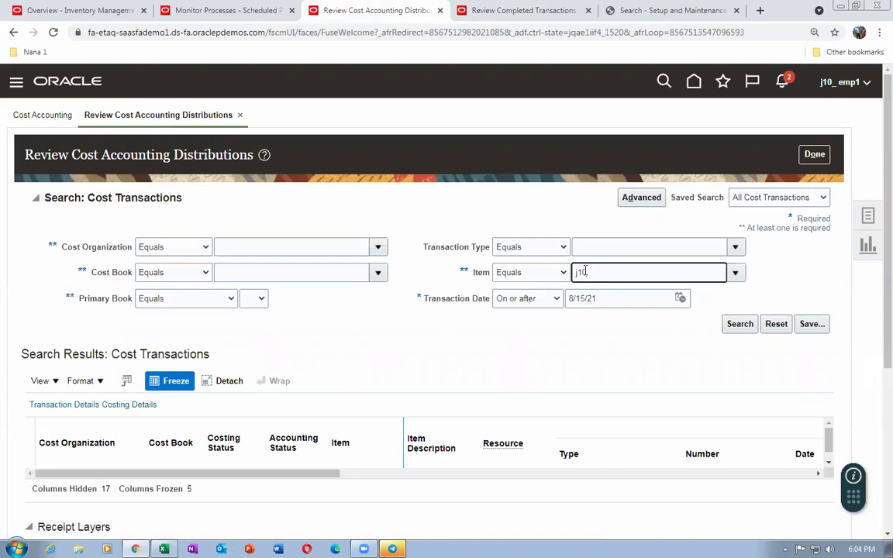
pyautogui.write('_2')
pyautogui.press('Tab')
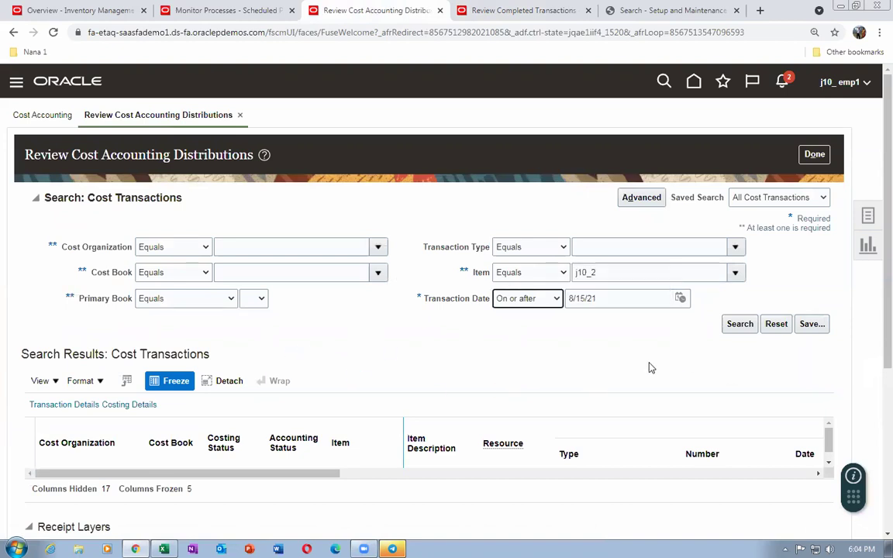
pyautogui.click(736, 325)
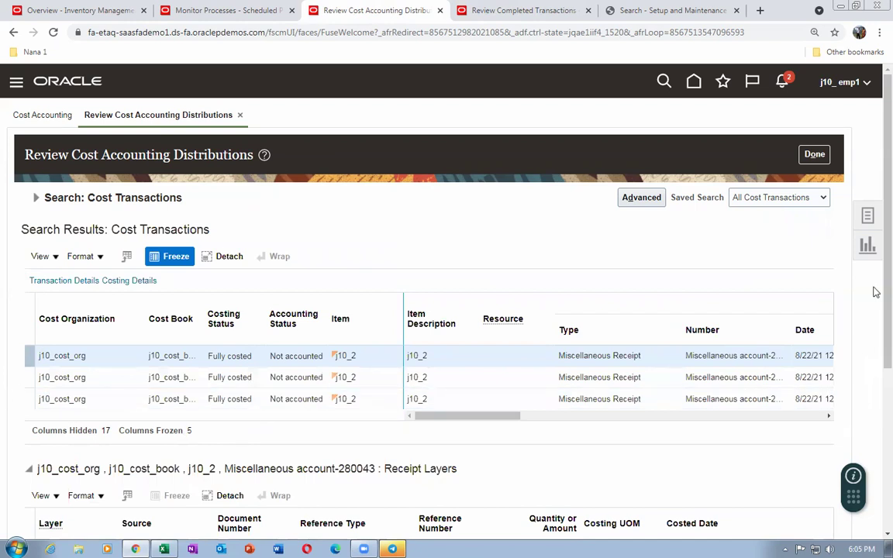
pyautogui.scroll(-3, 876, 428)
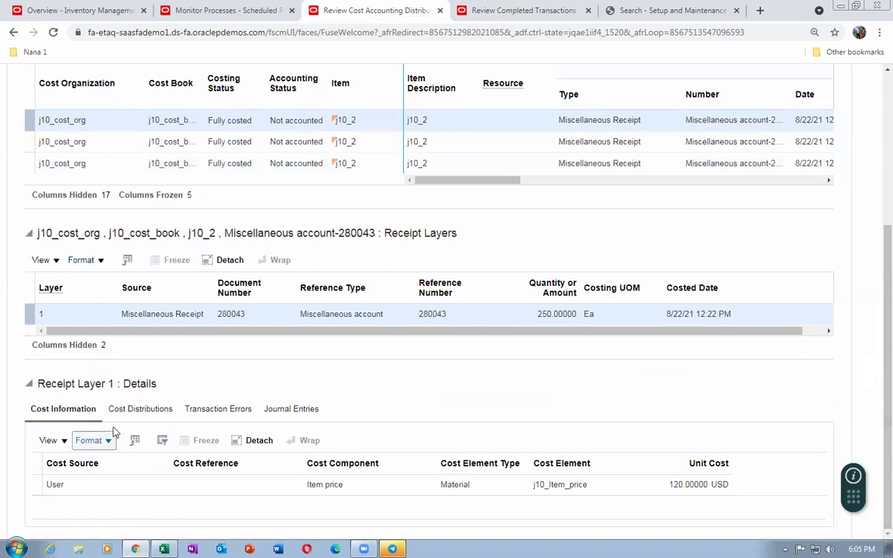
# Review cost distributions for receipts 280043 (30,000 USD) and 282039 (50,000 USD), then return to Excel
pyautogui.click(141, 411)
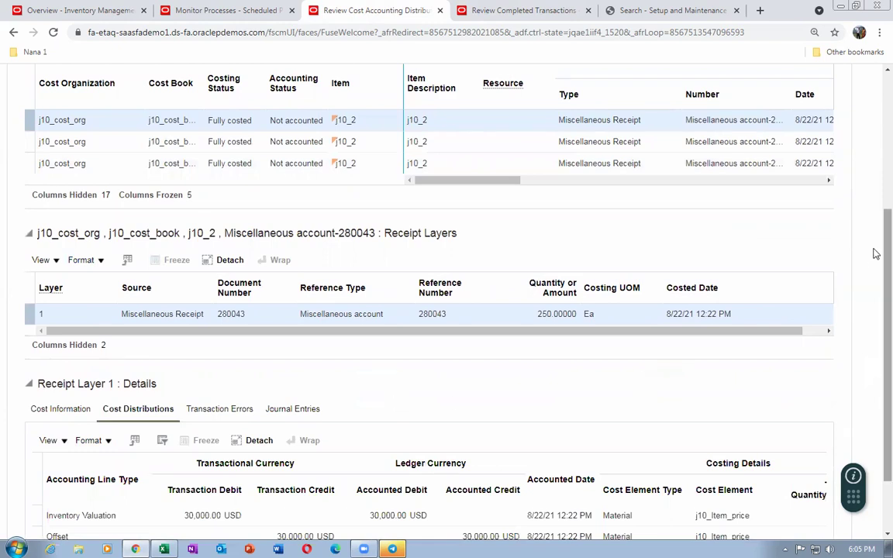
pyautogui.moveTo(876, 254); pyautogui.dragTo(876, 189)
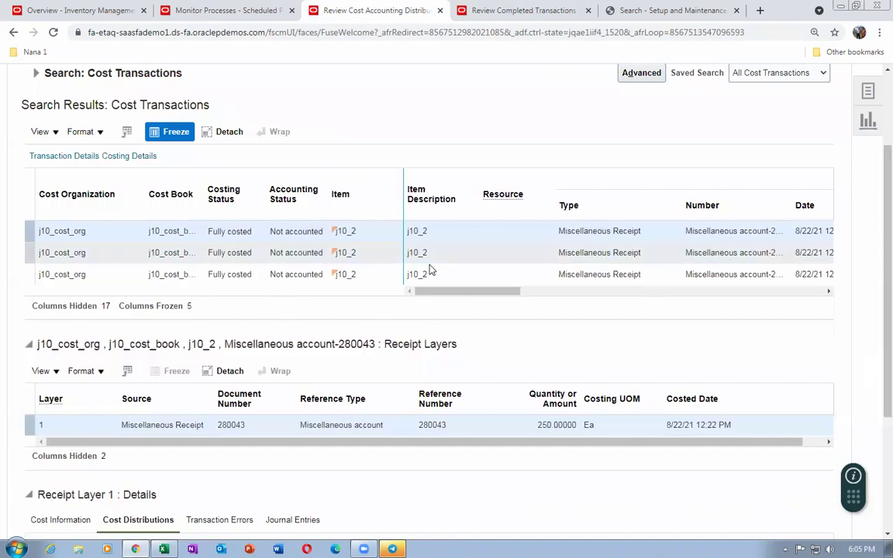
pyautogui.click(128, 274)
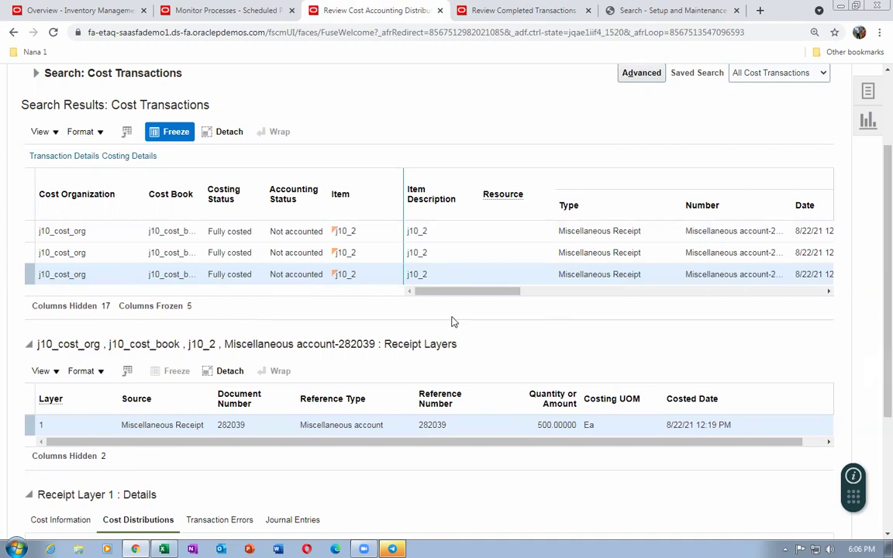
pyautogui.scroll(-3, 380, 380)
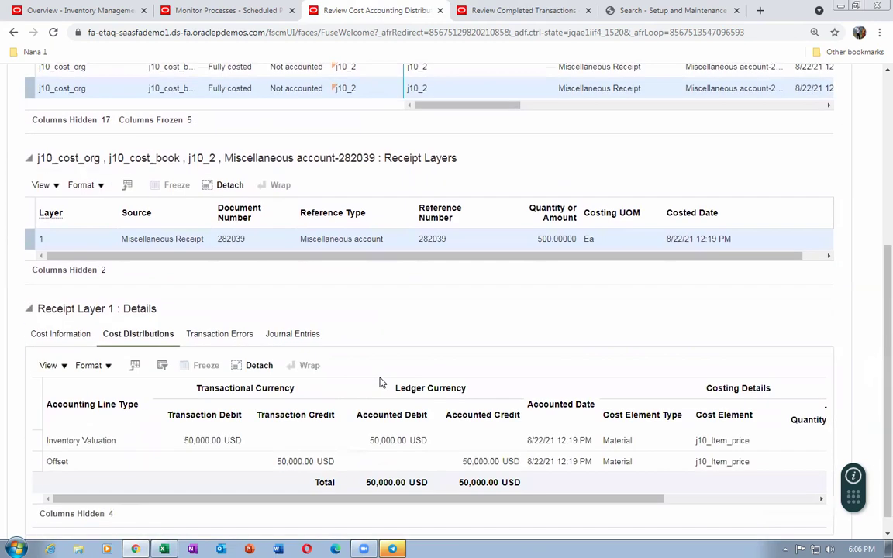
pyautogui.hotkey('alt', 'Tab')
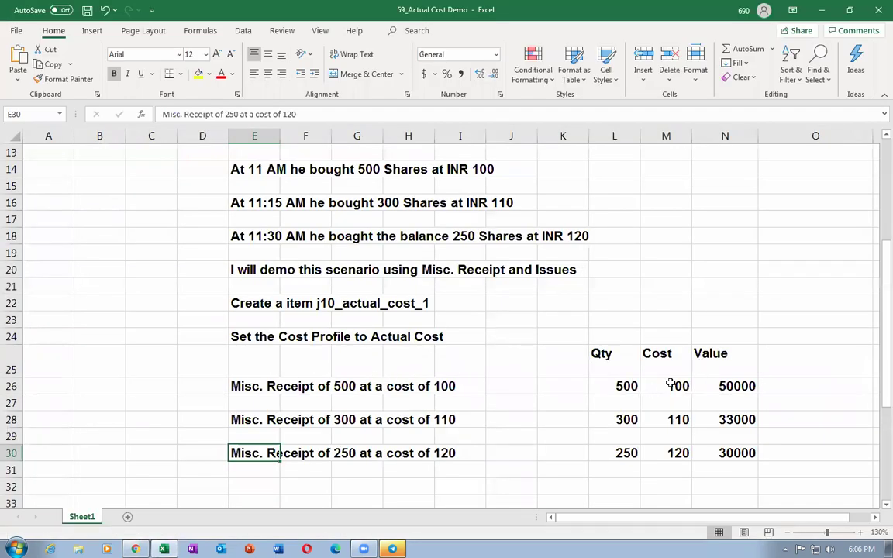
# Compare Excel's expected 50,000 for 500 units against Oracle receipts 280042 and 280043
pyautogui.click(749, 388)
pyautogui.hotkey('alt', 'Tab')
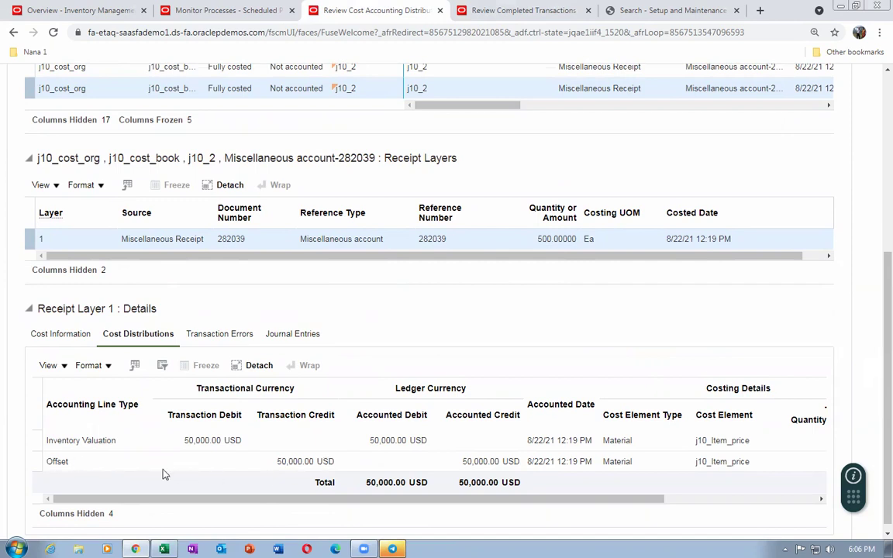
pyautogui.hotkey('alt', 'Tab')
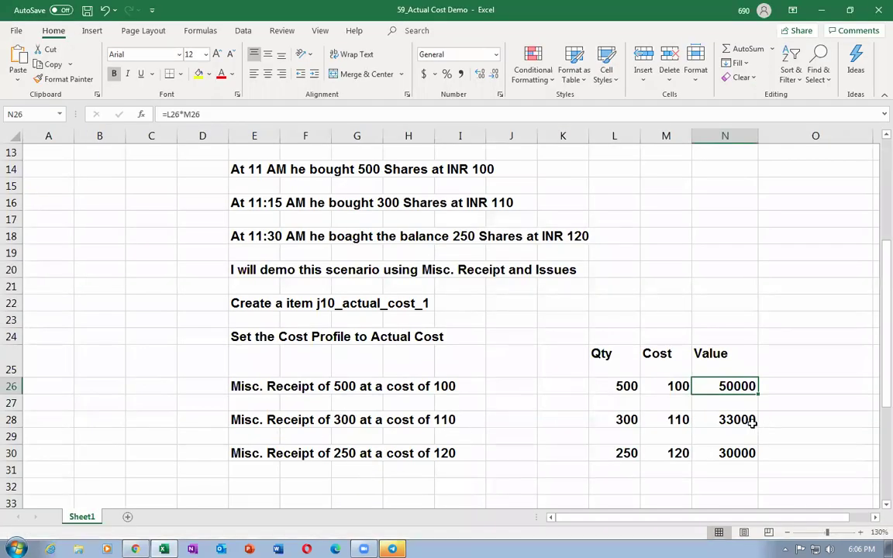
pyautogui.hotkey('alt', 'Tab')
pyautogui.scroll(3, 563, 291)
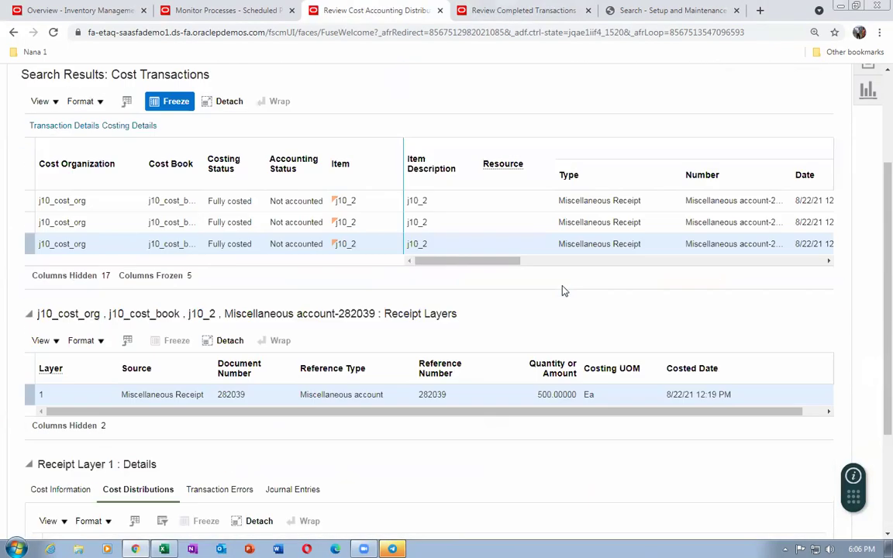
pyautogui.click(503, 252)
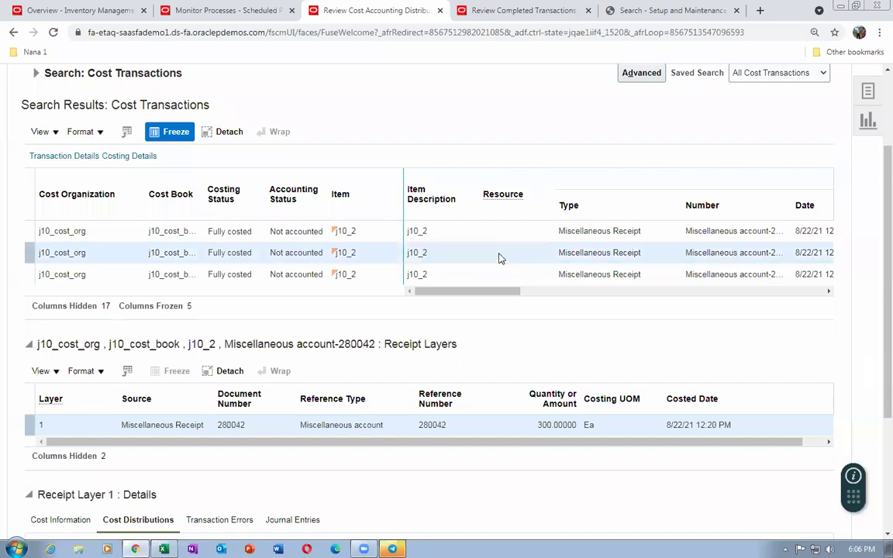
pyautogui.scroll(-2, 476, 326)
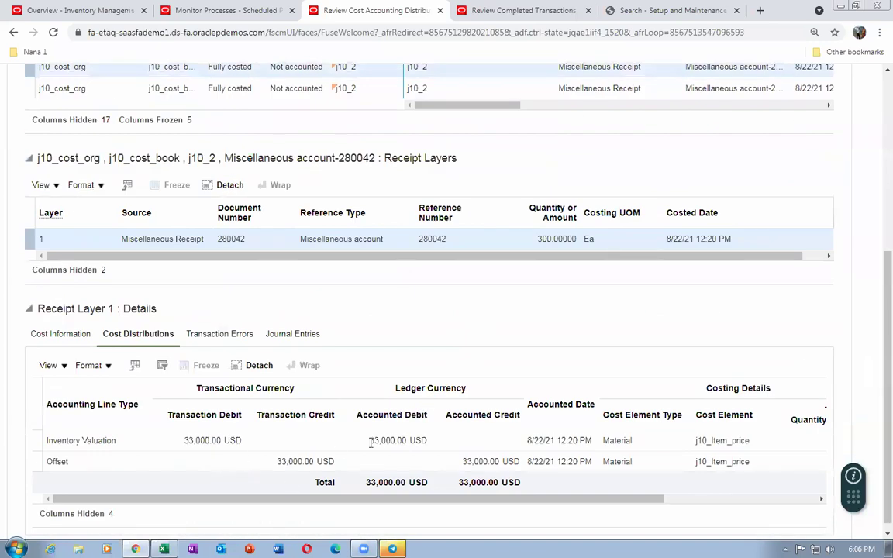
pyautogui.scroll(3, 371, 443)
pyautogui.click(470, 295)
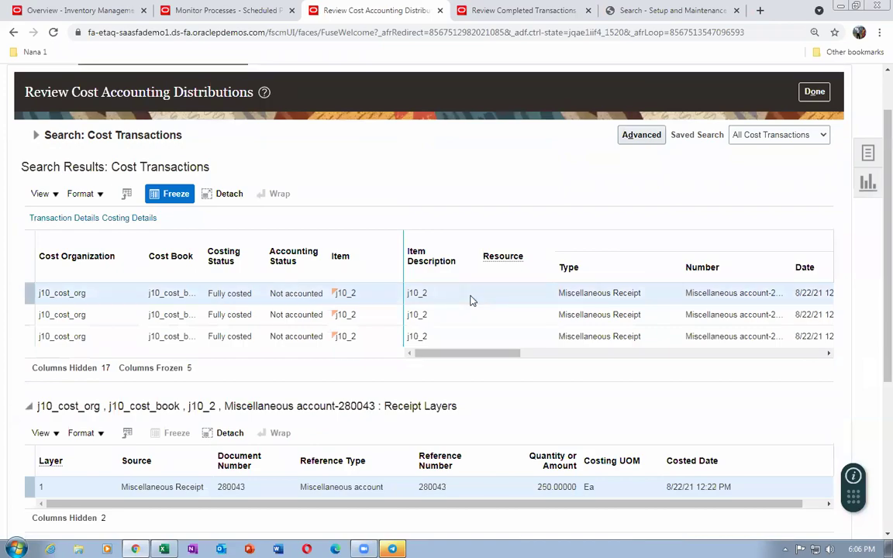
# Check Excel's expected 30,000 for 250 units against the Oracle distributions
pyautogui.hotkey('alt', 'Tab')
pyautogui.click(729, 454)
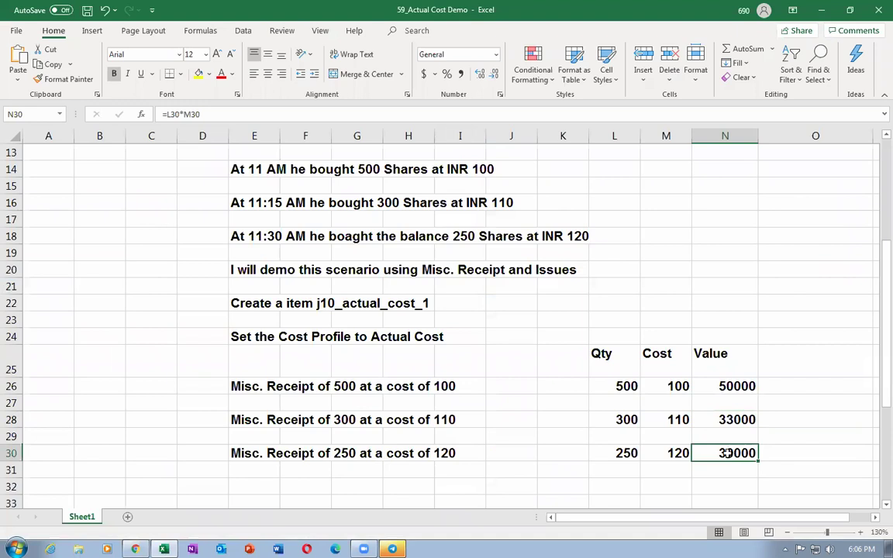
pyautogui.hotkey('alt', 'Tab')
pyautogui.scroll(-3, 387, 390)
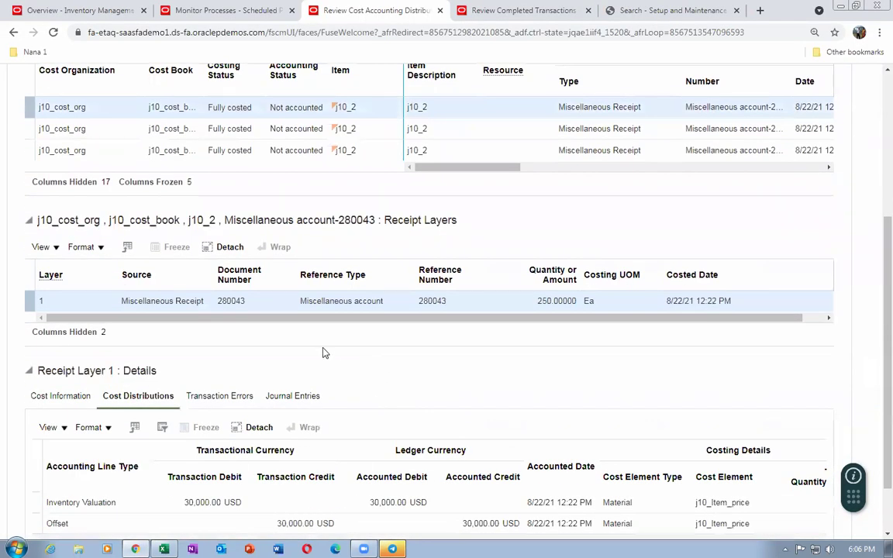
pyautogui.scroll(3, 873, 303)
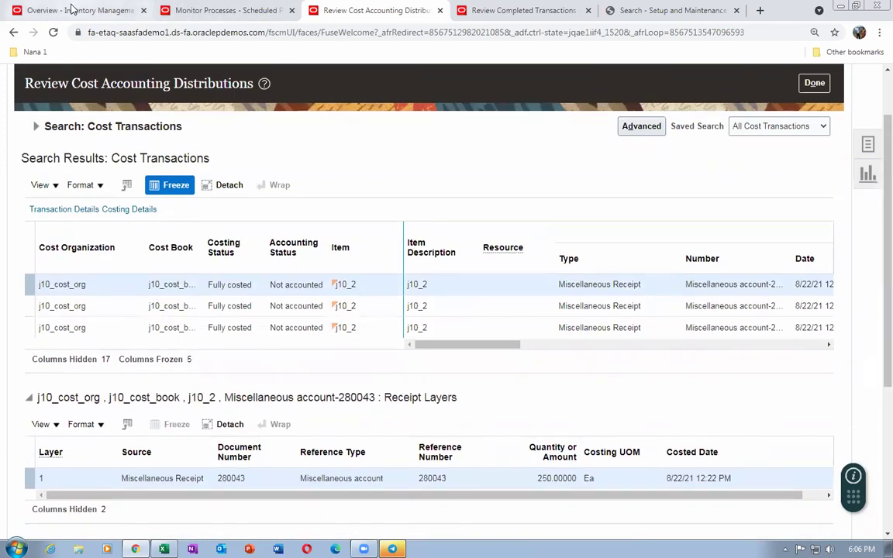
# Confirm the 250-at-120 receipt in Excel, then expand the Search: Cost Transactions criteria in Oracle
pyautogui.click(68, 10)
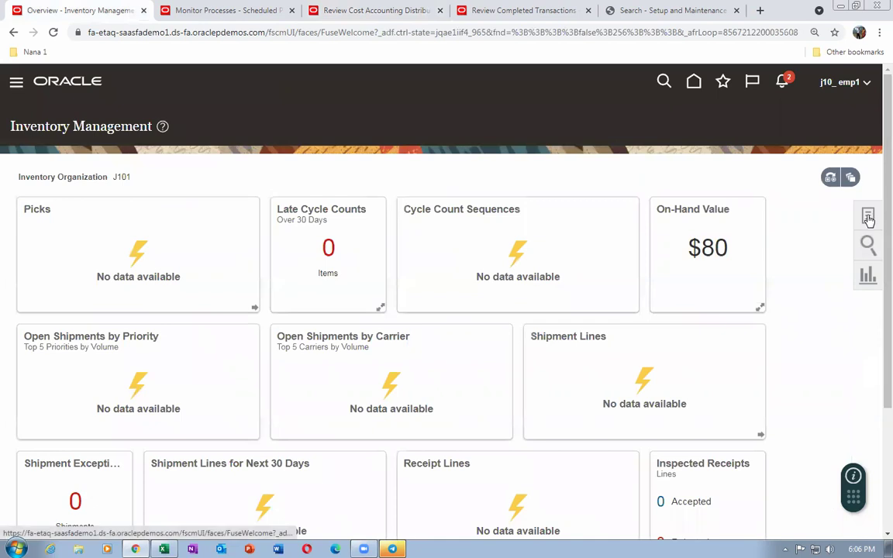
pyautogui.hotkey('alt', 'Tab')
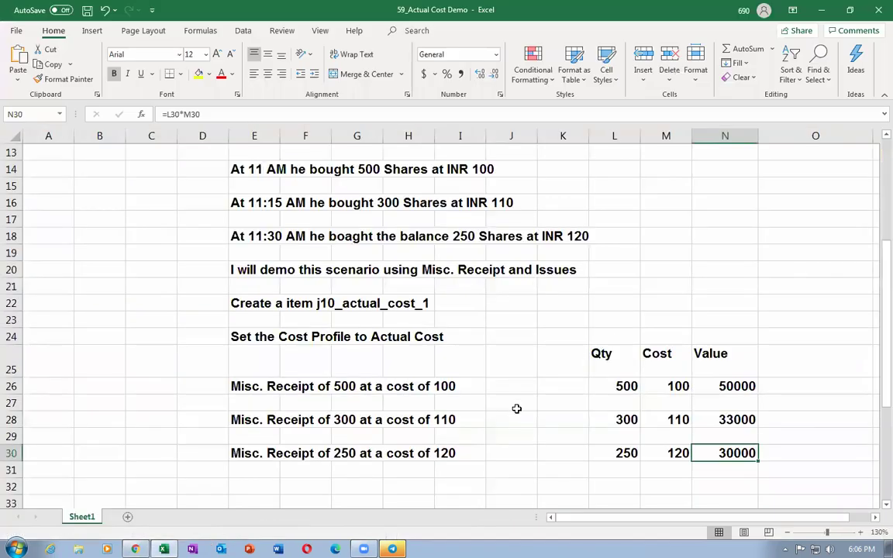
pyautogui.press('alt')
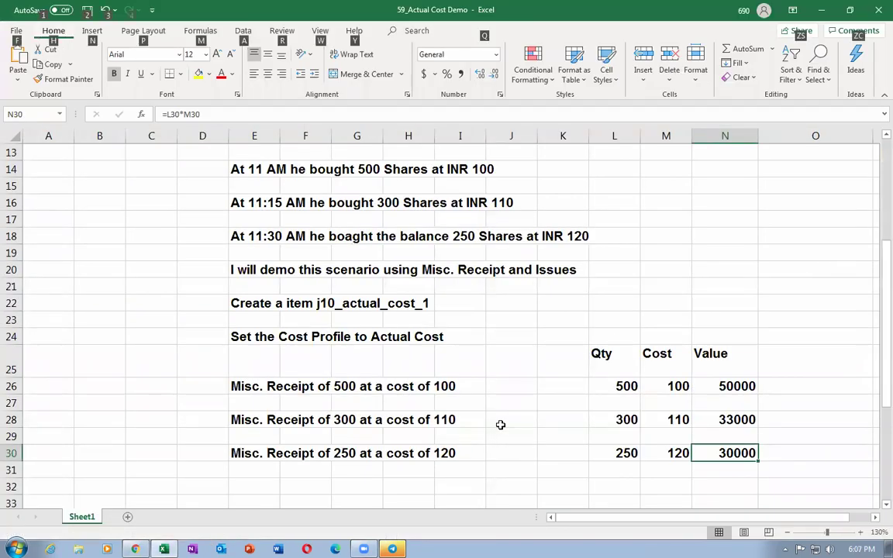
pyautogui.hotkey('alt', 'Tab')
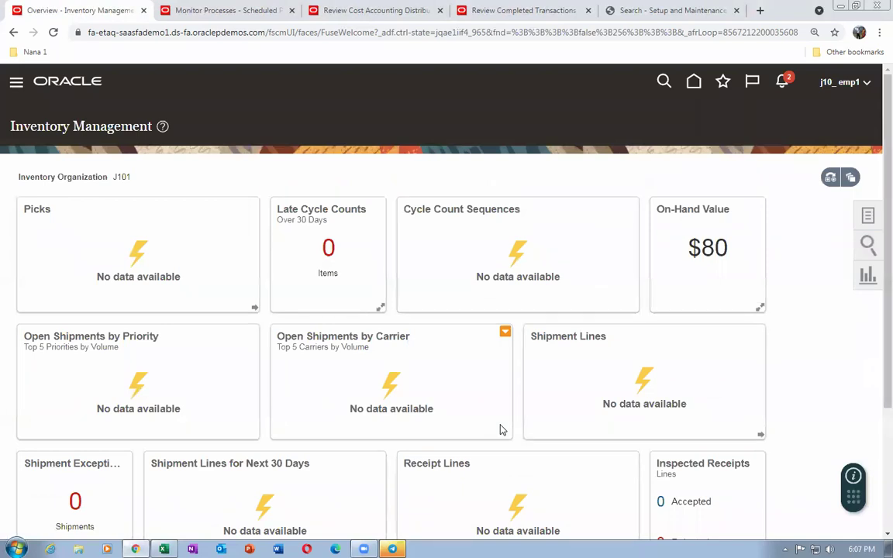
pyautogui.hotkey('ctrl', 'Tab')
pyautogui.hotkey('ctrl', 'Tab')
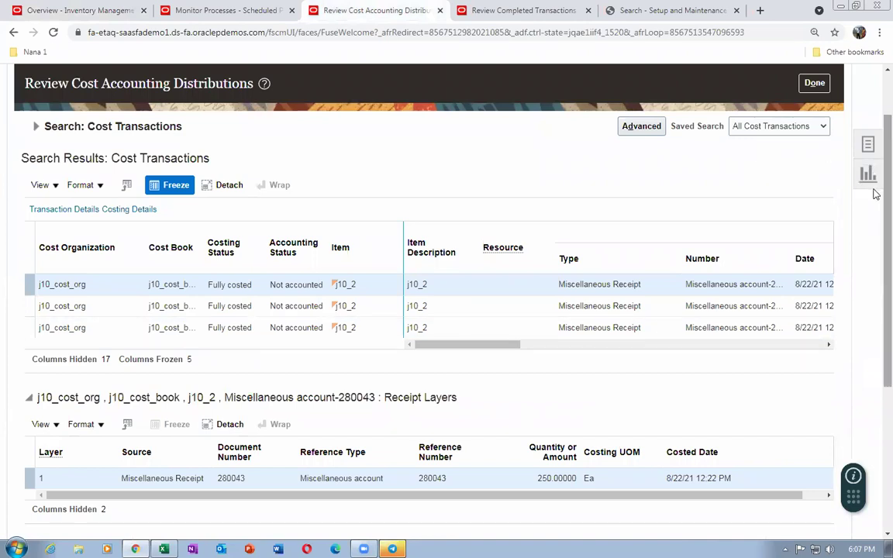
pyautogui.scroll(1, 876, 194)
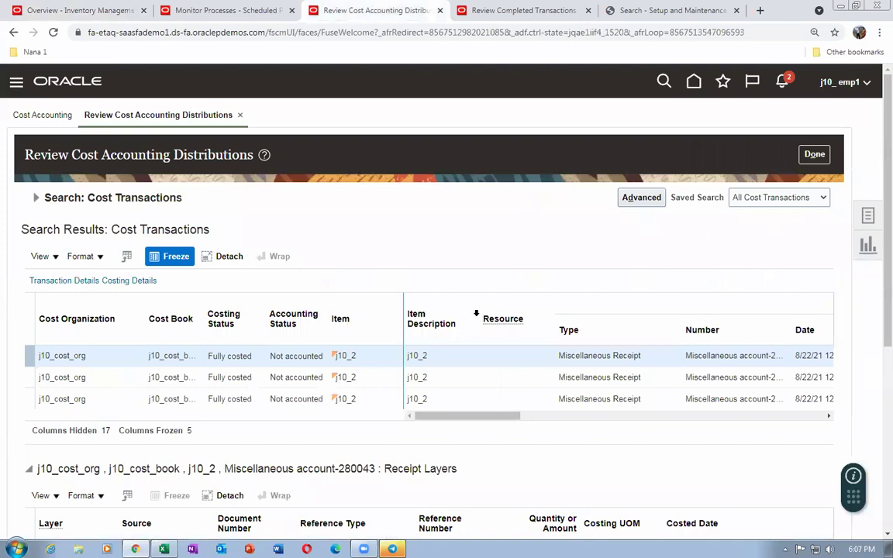
pyautogui.hotkey('alt', 'Tab')
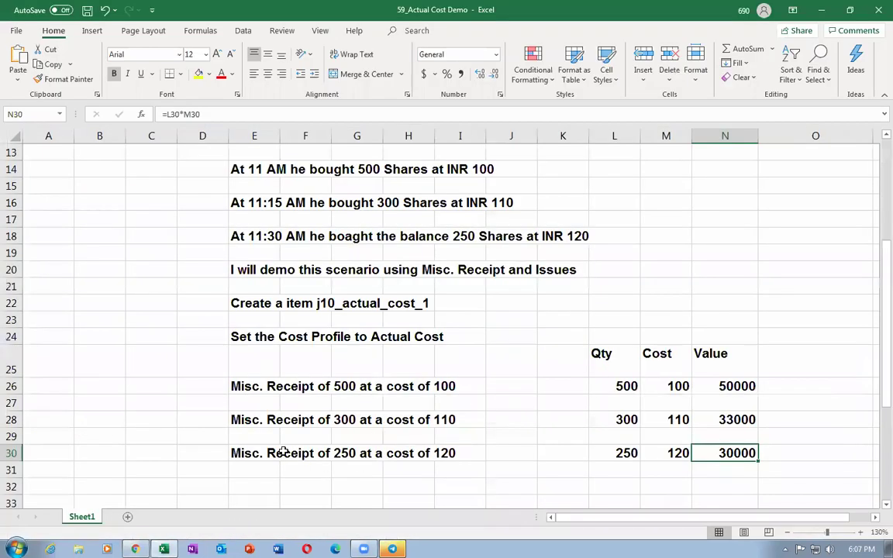
pyautogui.click(243, 451)
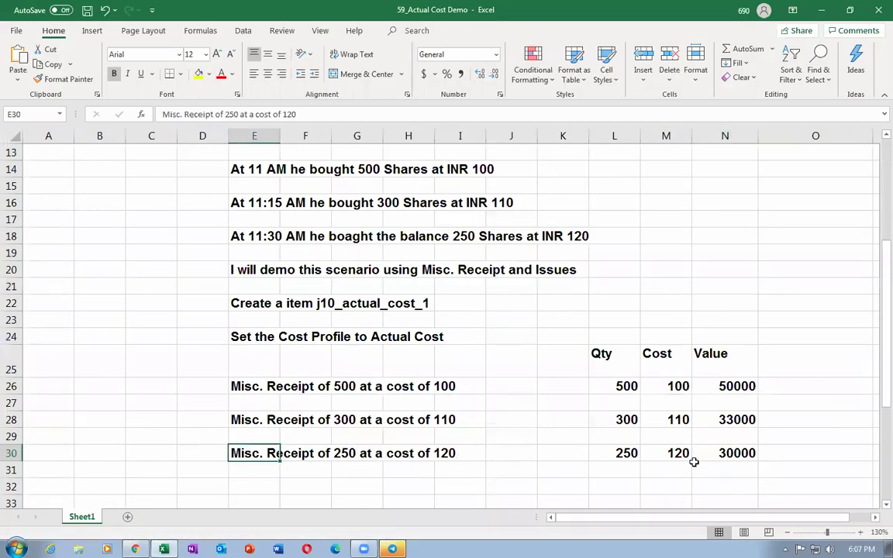
pyautogui.hotkey('alt', 'Tab')
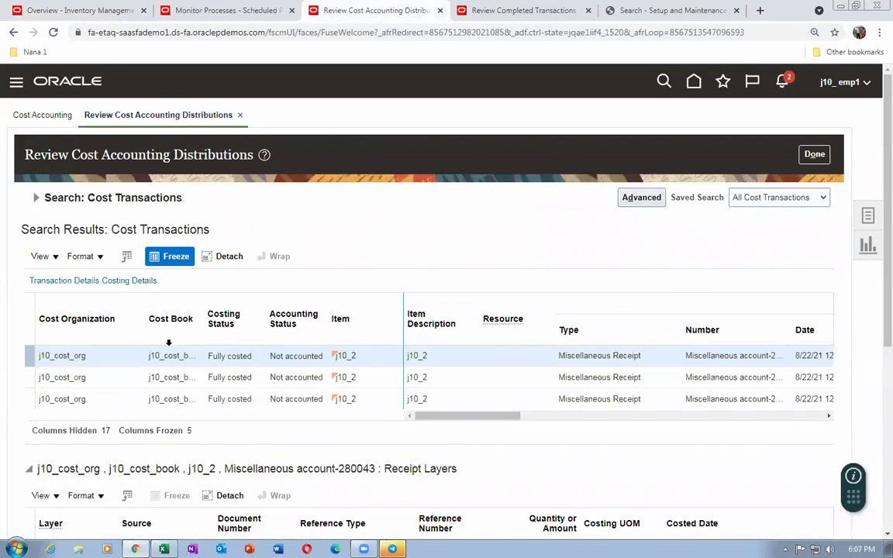
pyautogui.click(35, 197)
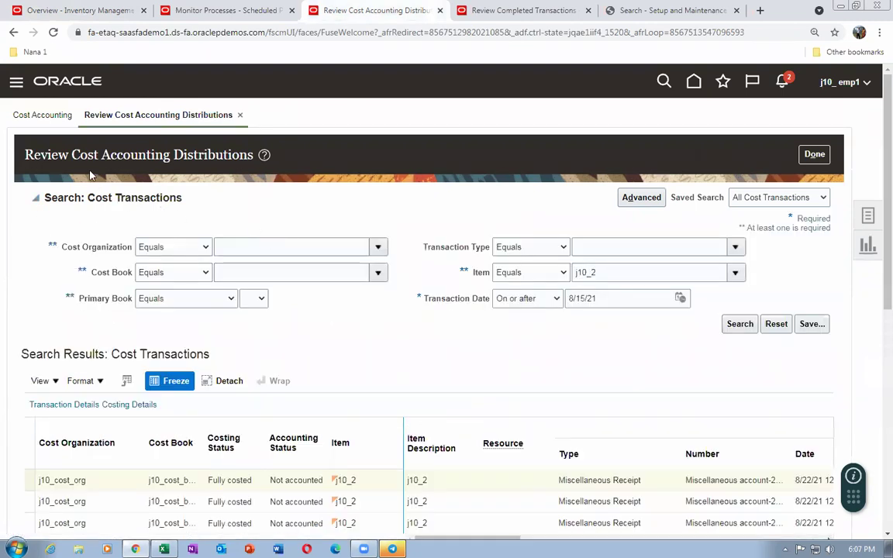
pyautogui.click(868, 216)
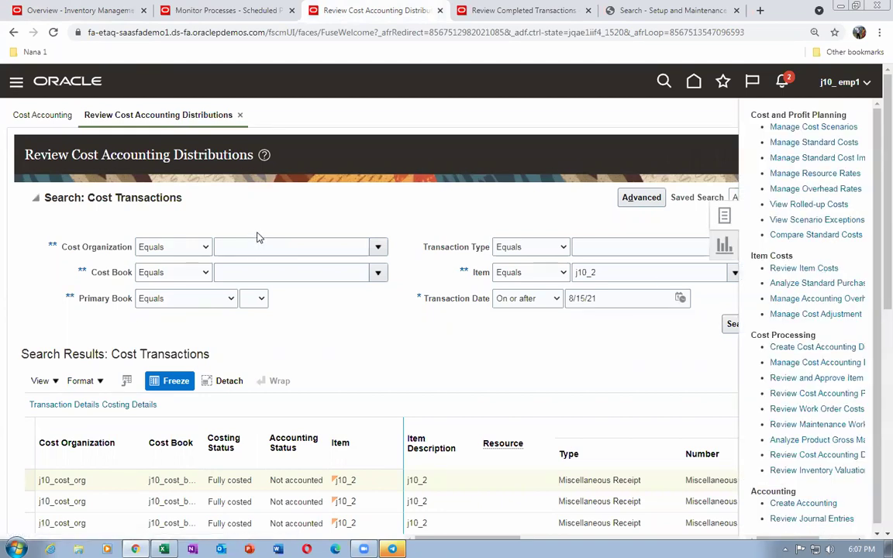
pyautogui.click(264, 288)
pyautogui.write('j10_2')
pyautogui.click(740, 314)
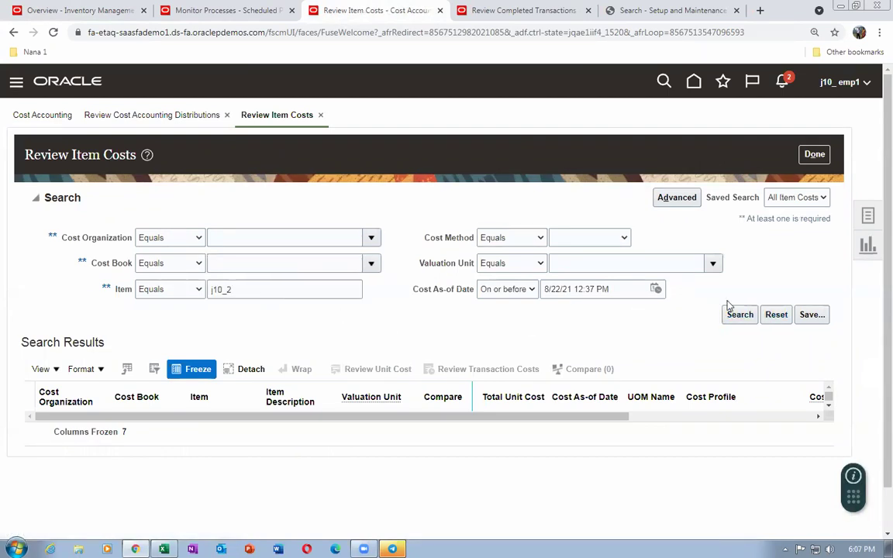
pyautogui.click(731, 322)
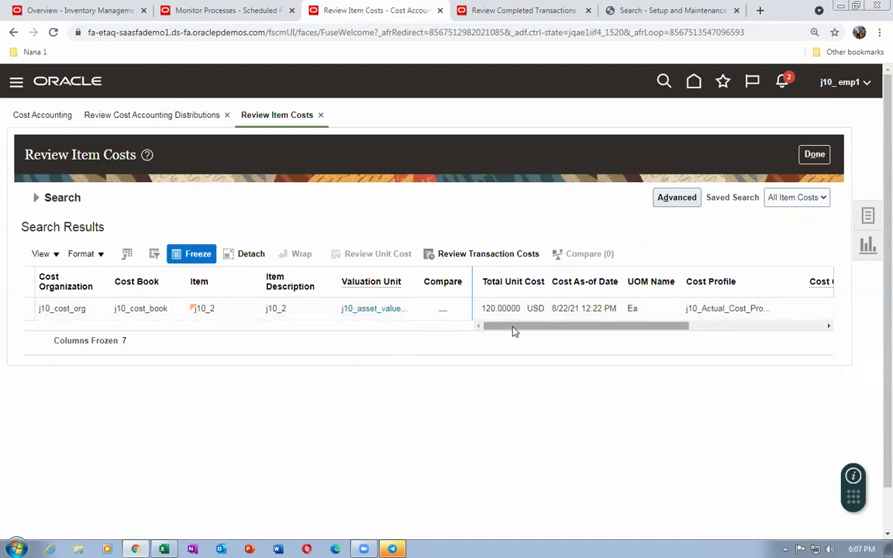
pyautogui.moveTo(514, 328); pyautogui.dragTo(690, 332)
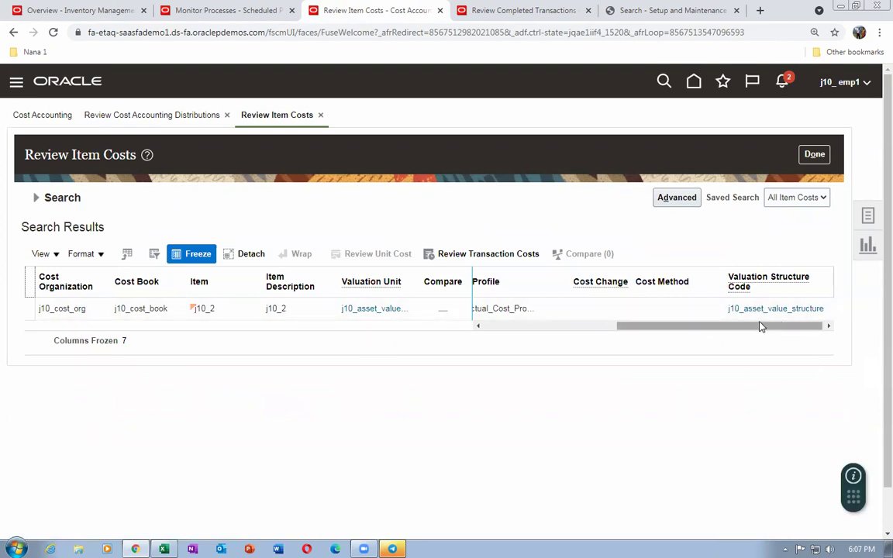
pyautogui.moveTo(760, 328); pyautogui.dragTo(727, 329)
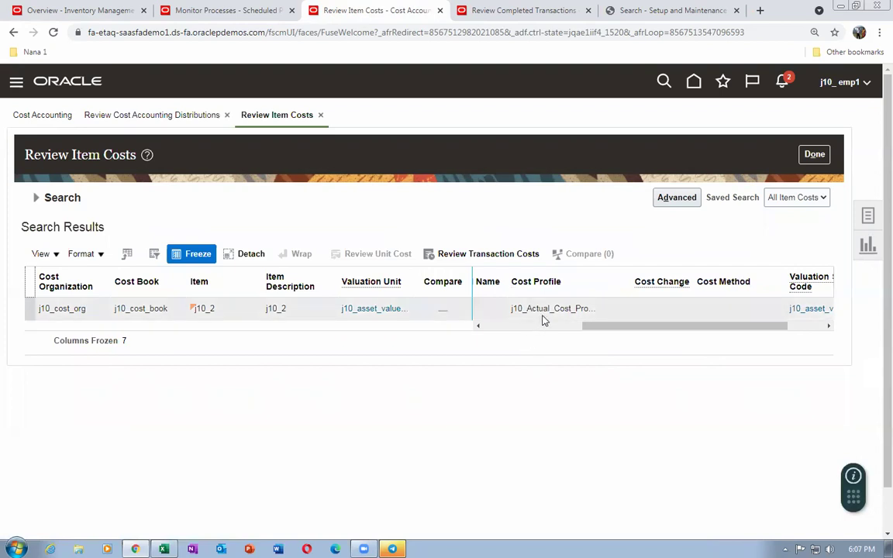
pyautogui.moveTo(607, 329); pyautogui.dragTo(501, 341)
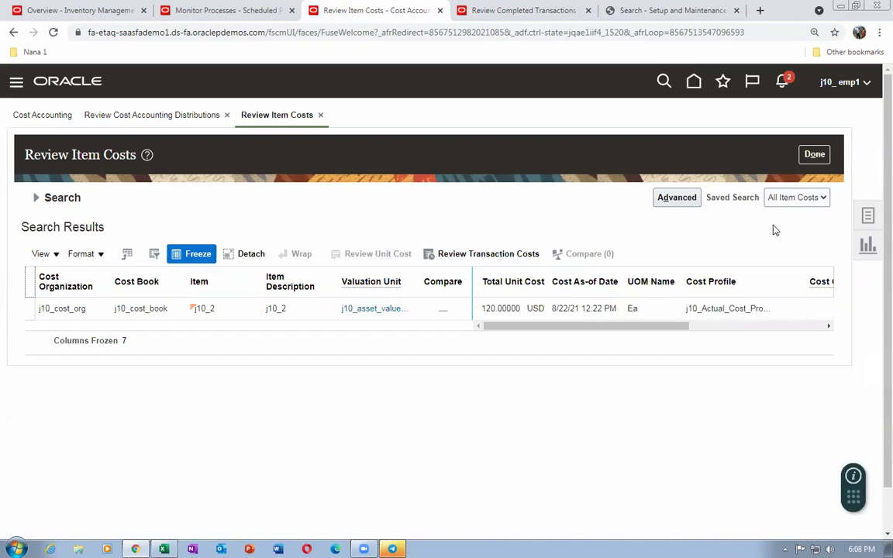
pyautogui.click(813, 153)
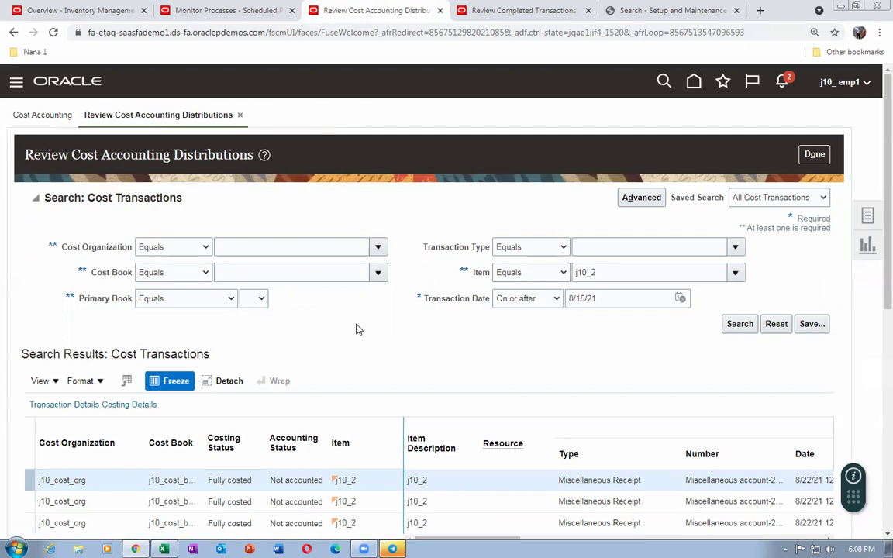
pyautogui.hotkey('alt', 'Tab')
pyautogui.scroll(-4, 385, 361)
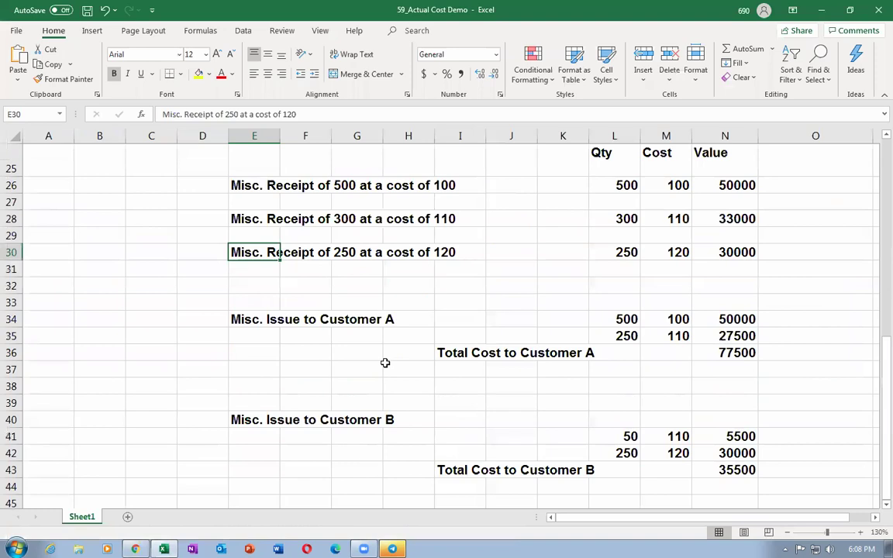
pyautogui.scroll(-2, 385, 363)
pyautogui.click(244, 200)
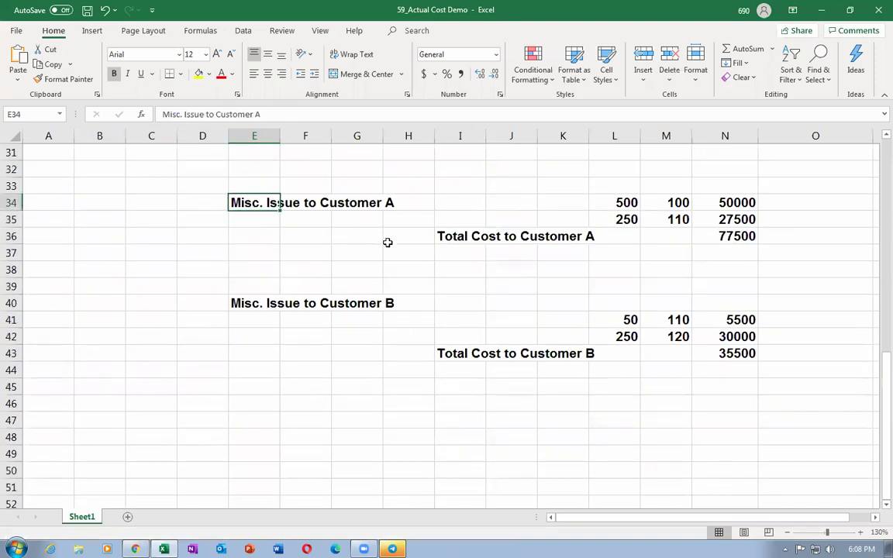
pyautogui.scroll(7, 387, 243)
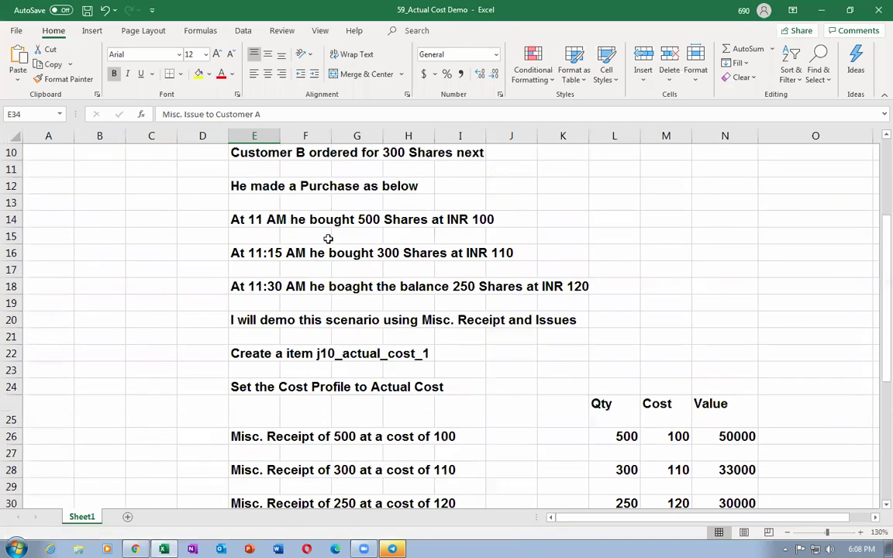
pyautogui.click(343, 219)
pyautogui.scroll(2, 360, 214)
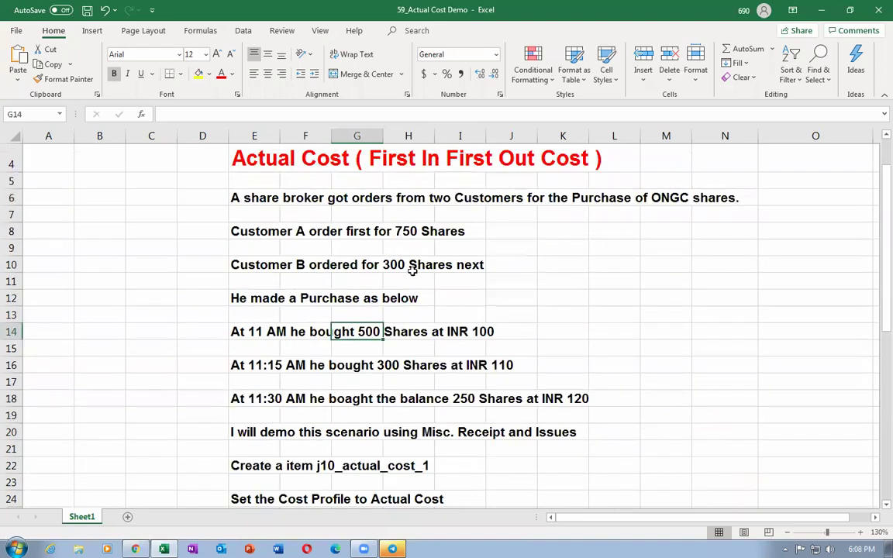
pyautogui.click(232, 233)
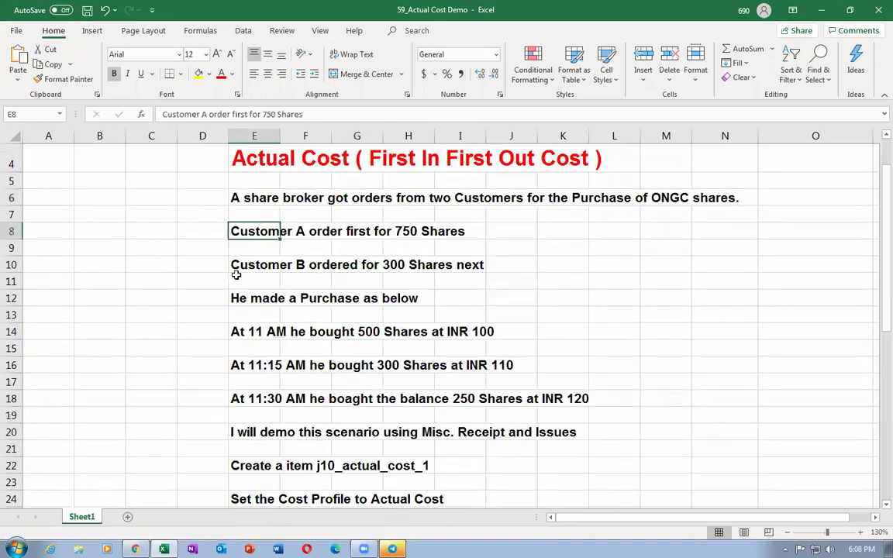
pyautogui.click(236, 266)
pyautogui.click(250, 232)
pyautogui.click(259, 261)
pyautogui.hotkey('alt', 'Tab')
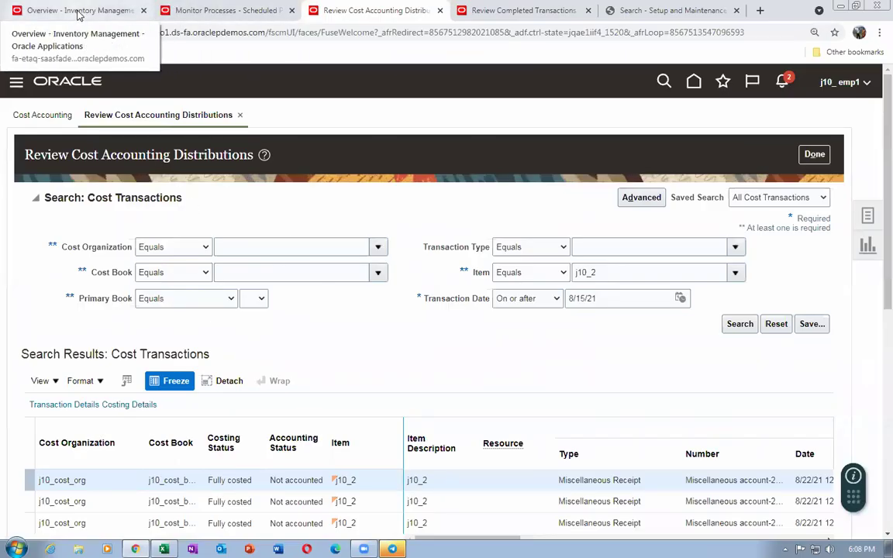
# Start a Miscellaneous issue to account 01-000-1410 using current item cost
pyautogui.click(78, 12)
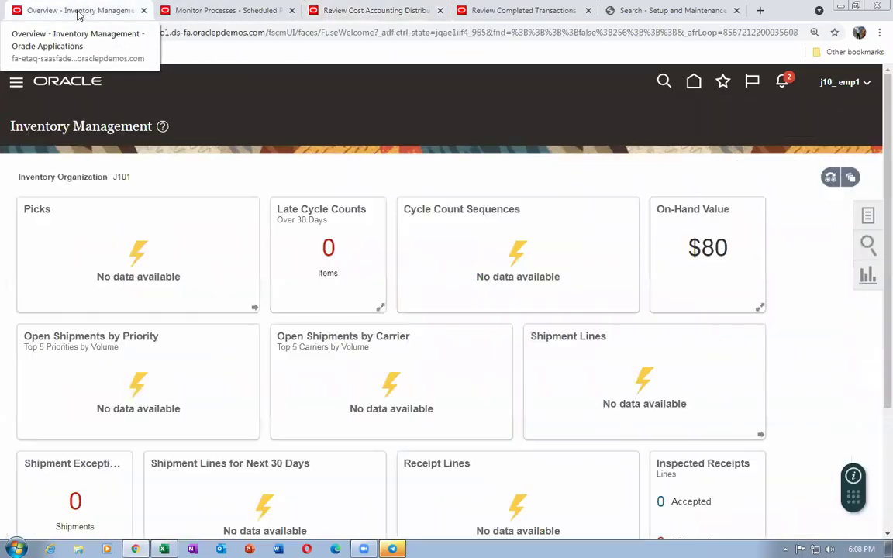
pyautogui.click(868, 217)
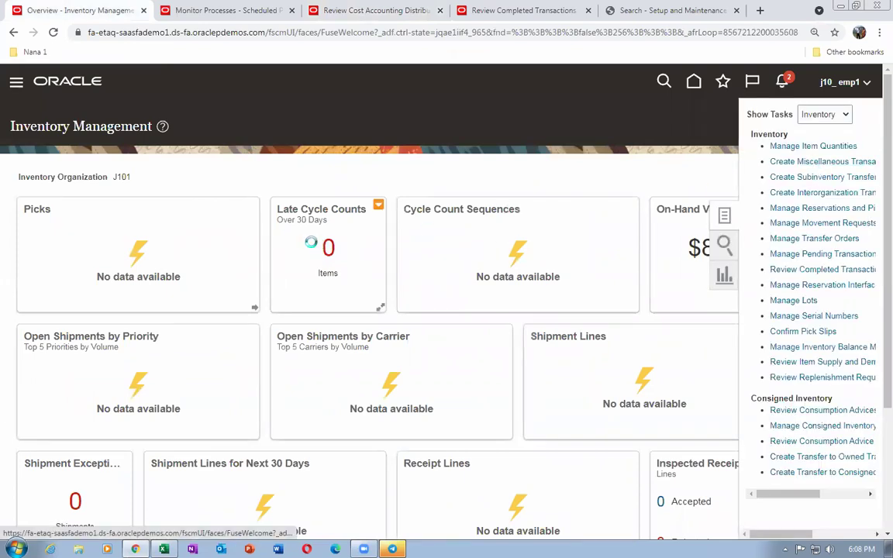
pyautogui.moveTo(256, 207)
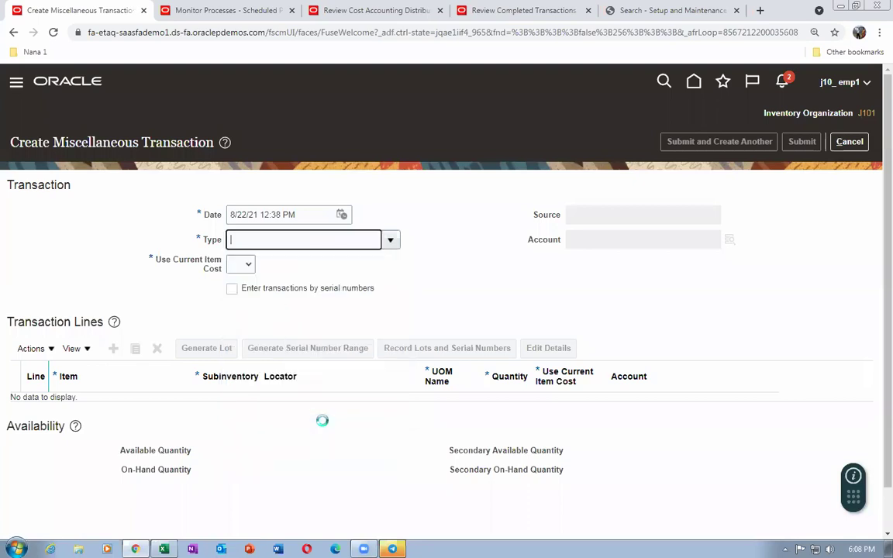
pyautogui.click(642, 239)
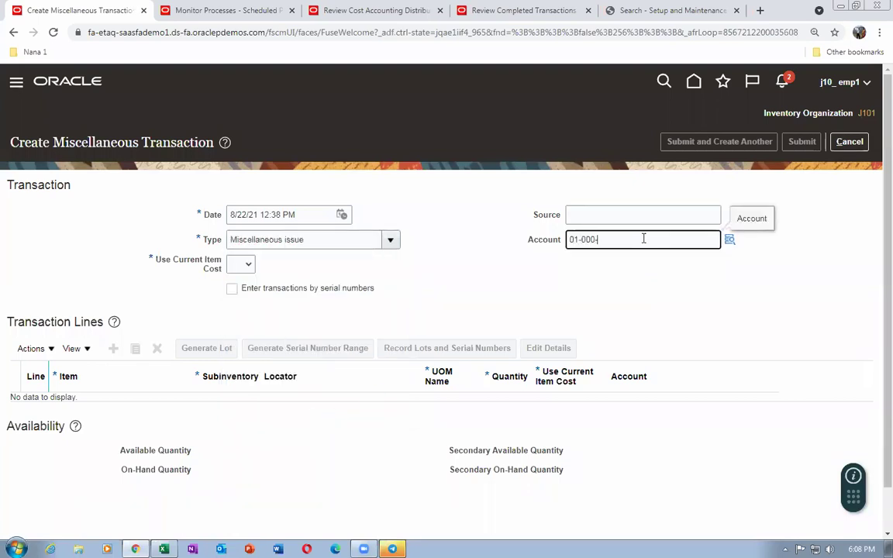
pyautogui.press('Tab')
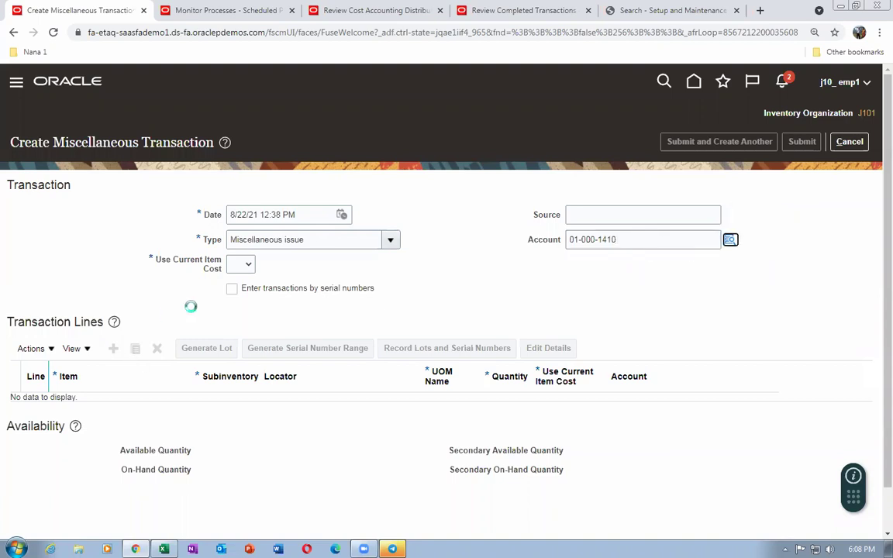
pyautogui.click(239, 266)
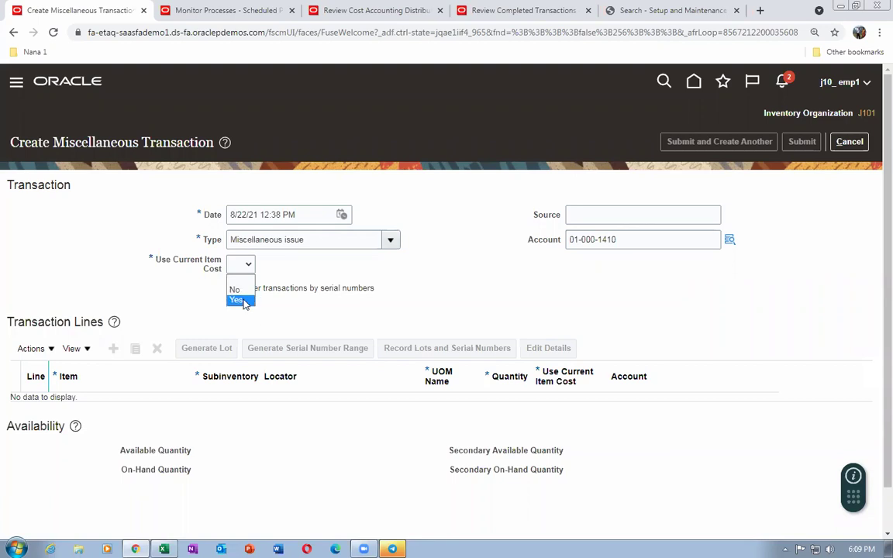
pyautogui.click(238, 301)
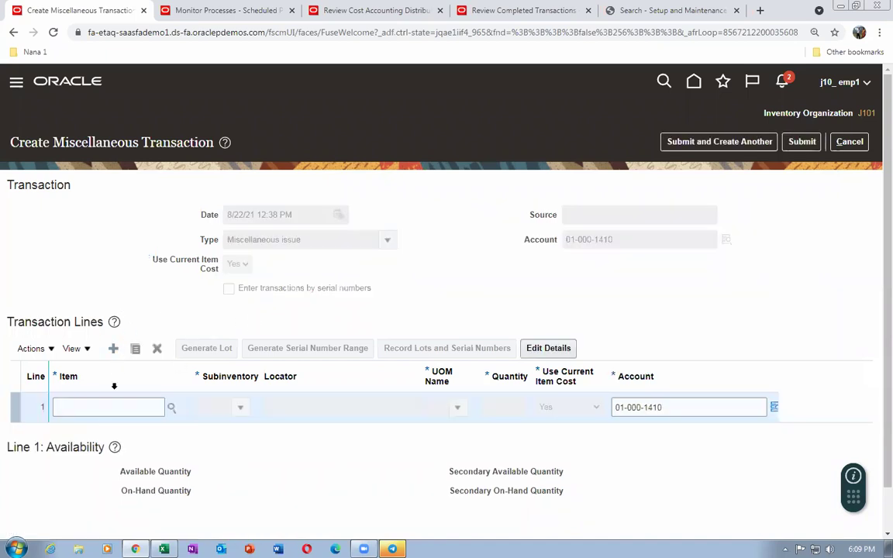
# Add a transaction line issuing 750 units of j10_2 from sub1
pyautogui.write('_2')
pyautogui.press('Tab')
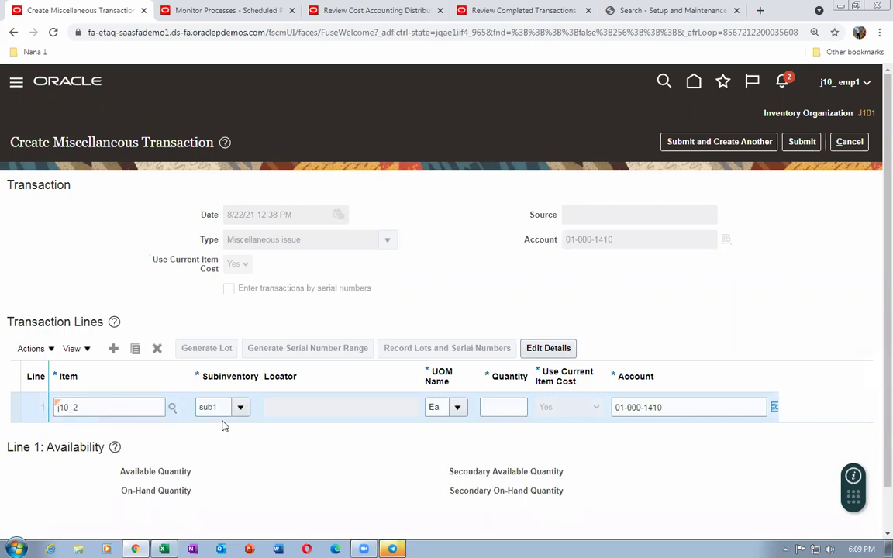
pyautogui.click(507, 407)
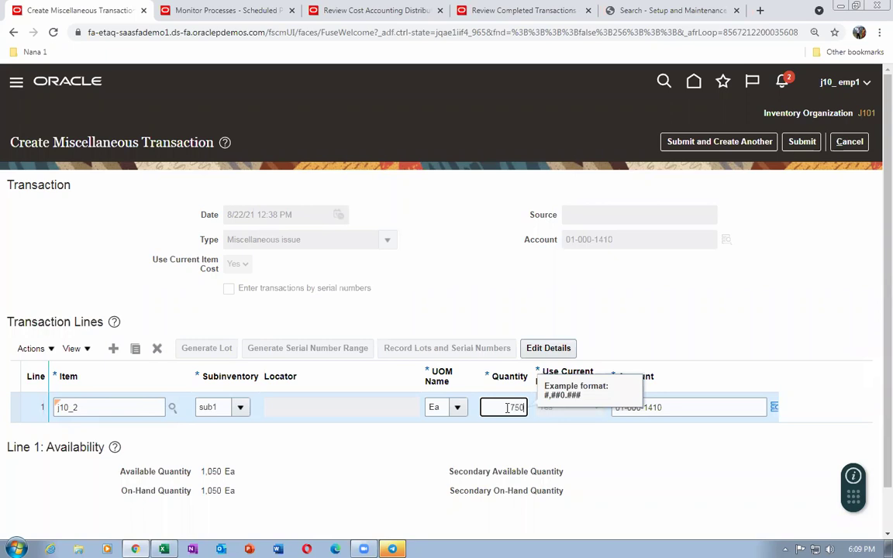
pyautogui.press('Tab')
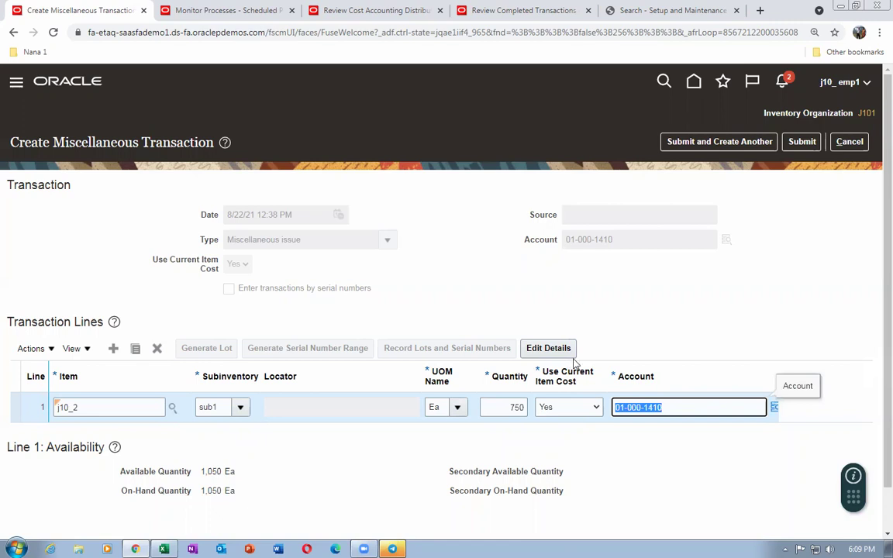
pyautogui.hotkey('alt', 'Tab')
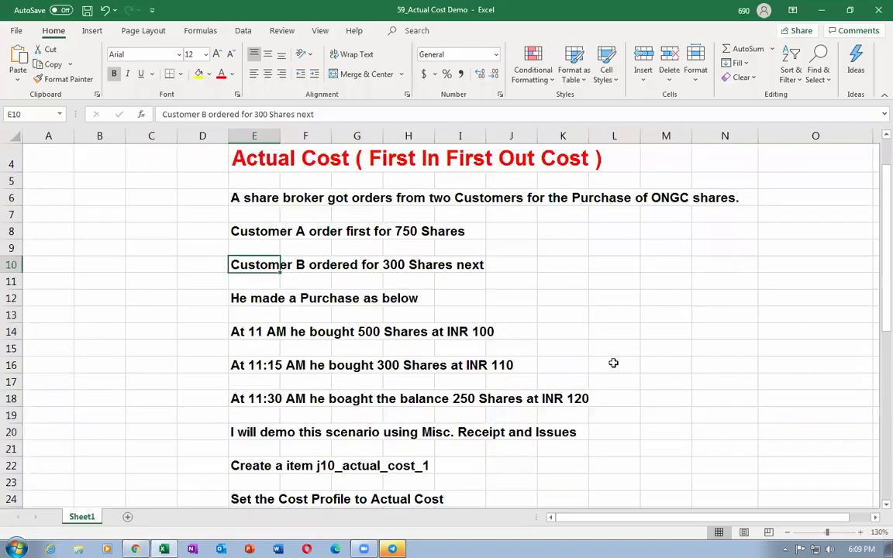
pyautogui.click(242, 233)
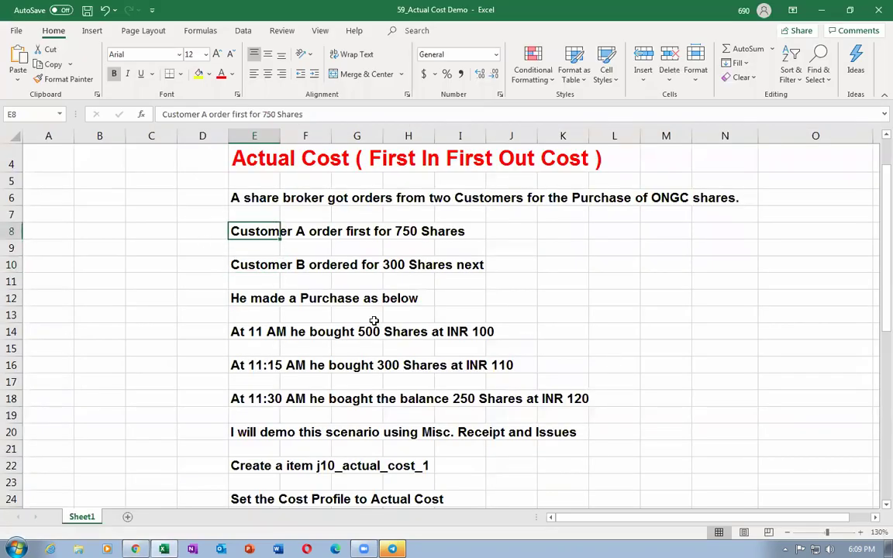
pyautogui.scroll(-4, 373, 319)
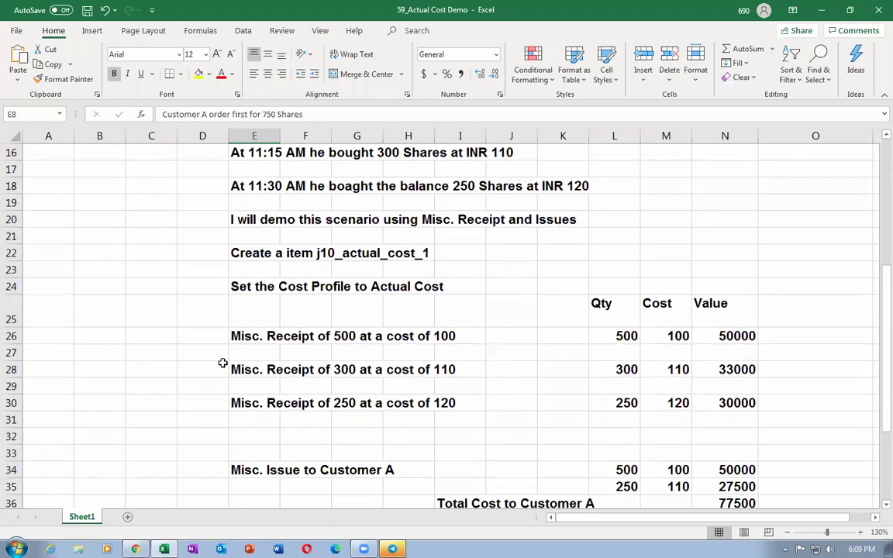
pyautogui.click(238, 334)
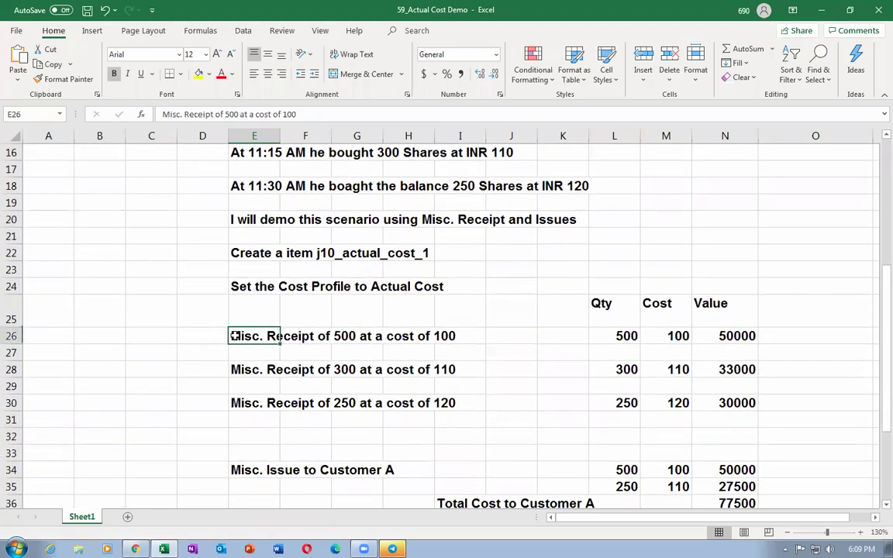
pyautogui.click(618, 339)
pyautogui.scroll(-3, 620, 349)
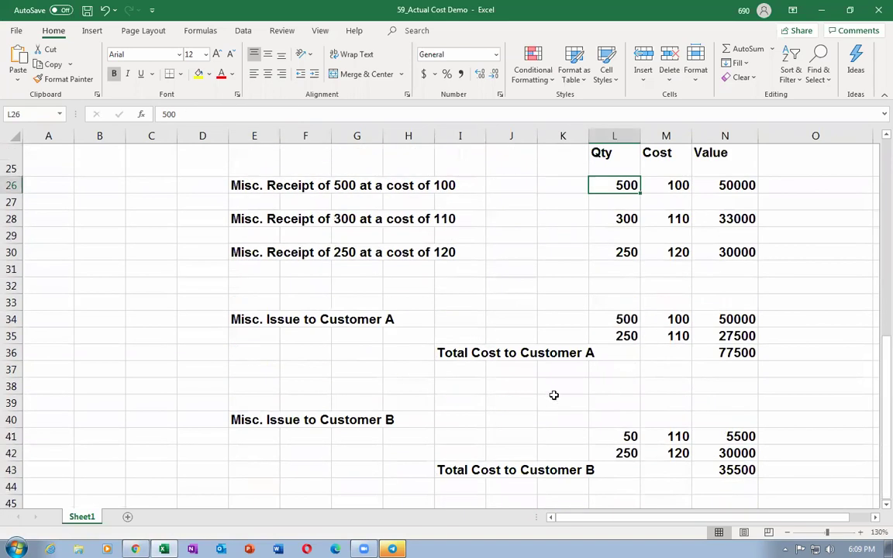
pyautogui.click(635, 319)
pyautogui.click(676, 318)
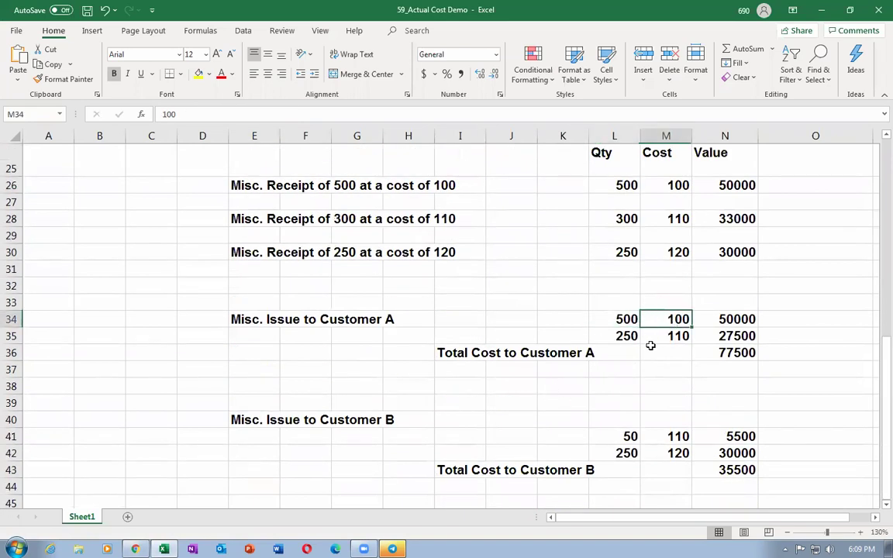
pyautogui.click(625, 335)
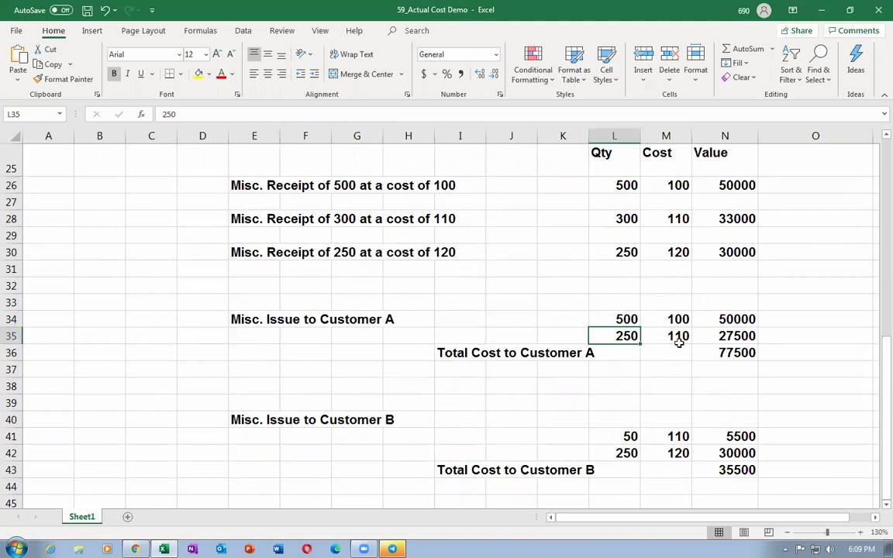
pyautogui.click(261, 220)
pyautogui.click(657, 337)
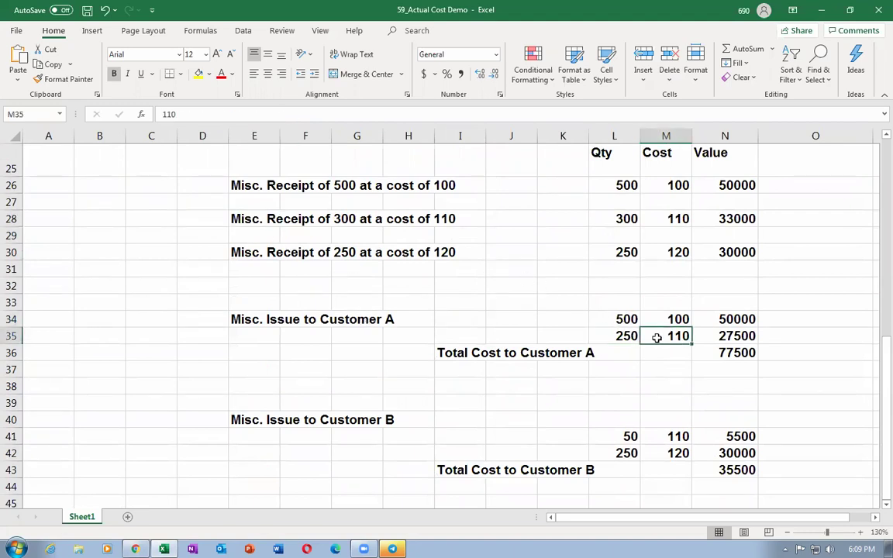
pyautogui.click(457, 352)
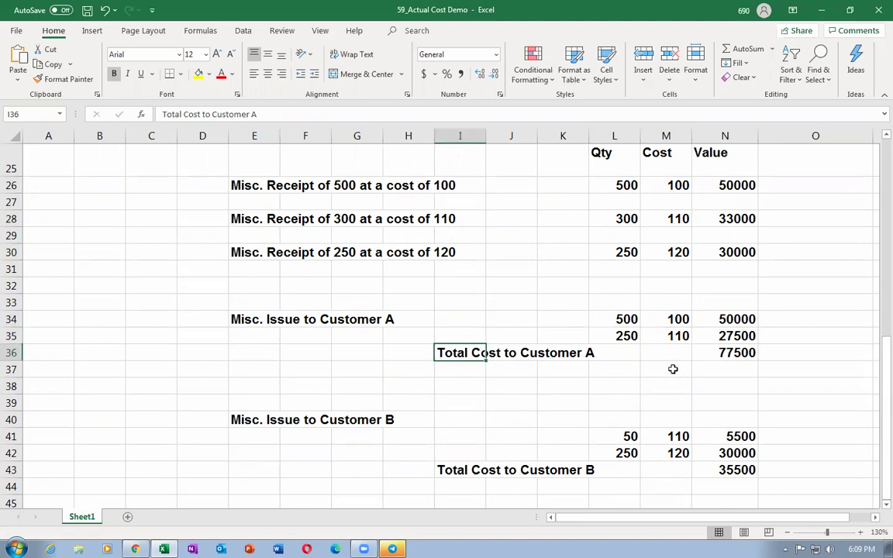
pyautogui.click(715, 355)
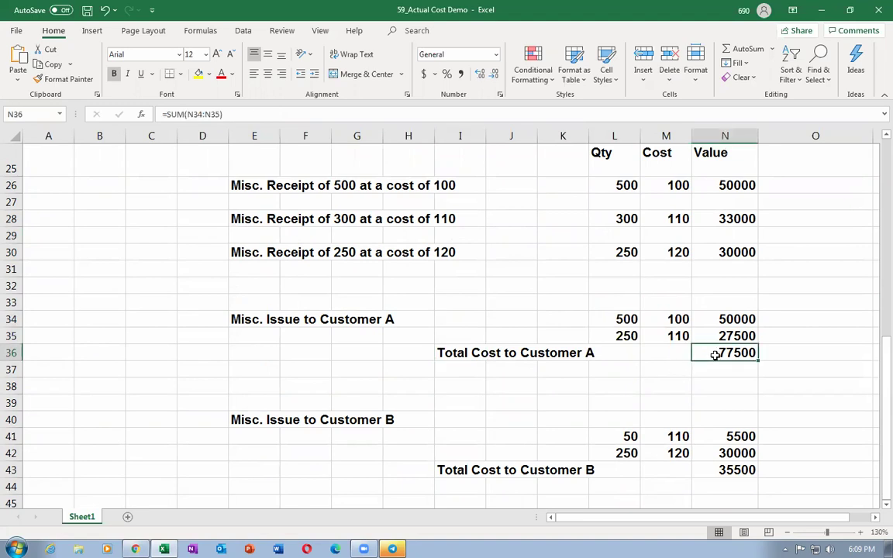
pyautogui.click(616, 319)
pyautogui.click(669, 320)
pyautogui.click(723, 325)
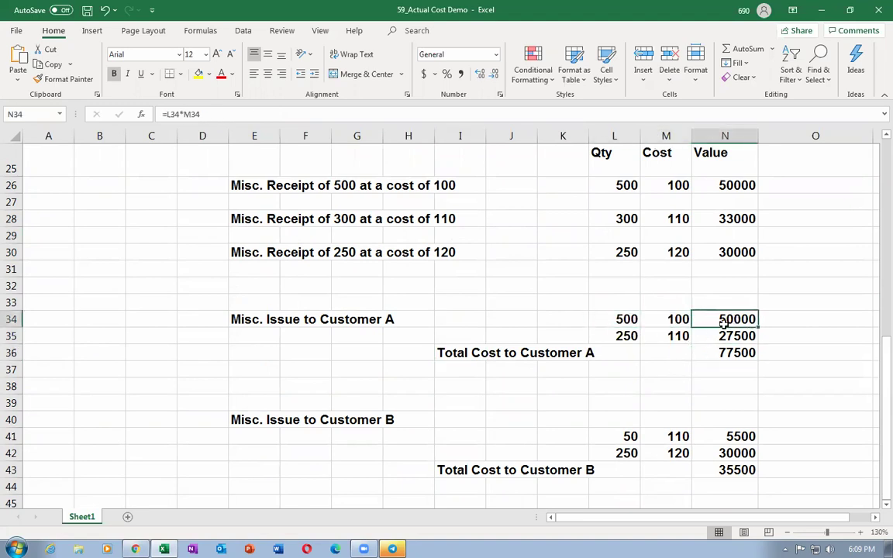
pyautogui.click(623, 334)
pyautogui.click(668, 335)
pyautogui.click(732, 339)
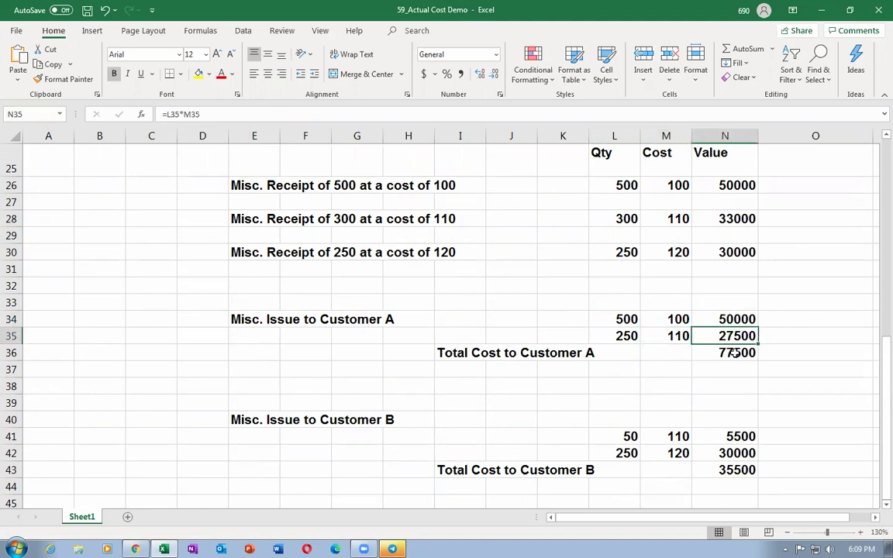
pyautogui.click(734, 354)
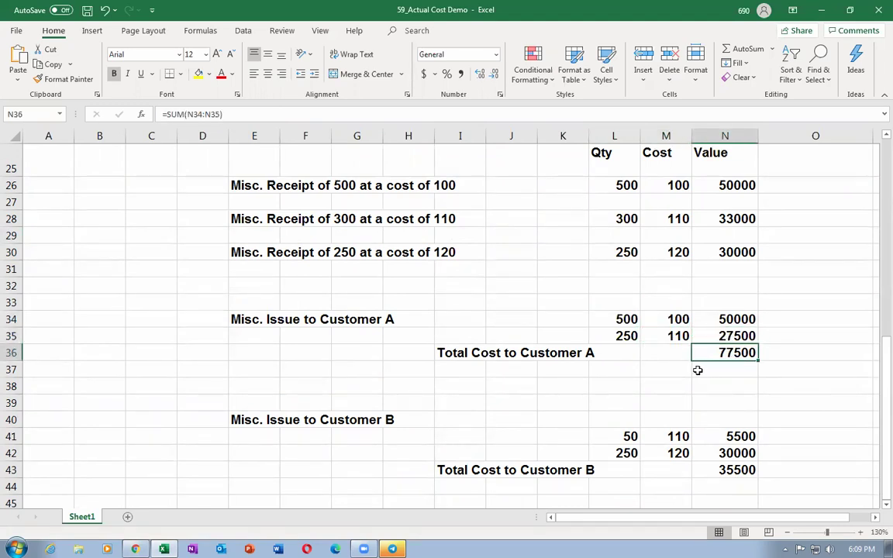
pyautogui.hotkey('alt', 'Tab')
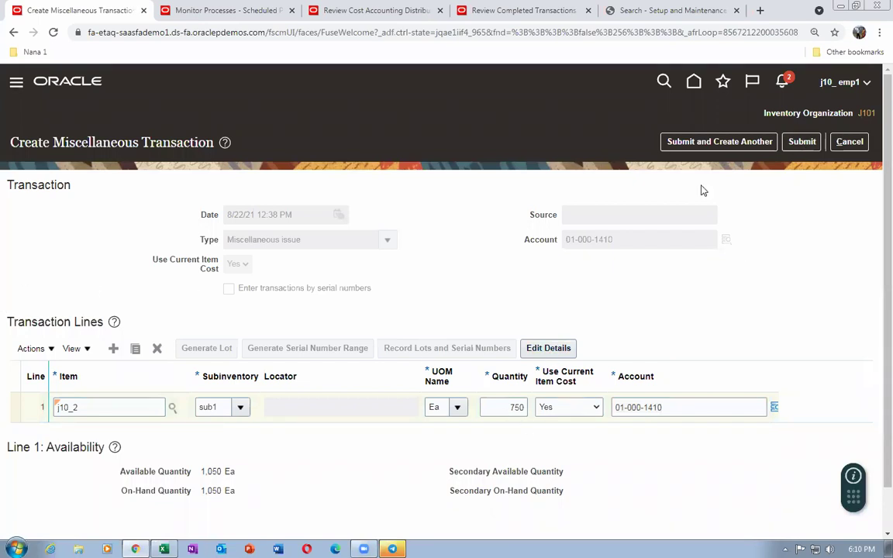
# Submit the 750-unit issue and start another Miscellaneous issue to 01-000-1410 at current item cost
pyautogui.click(785, 142)
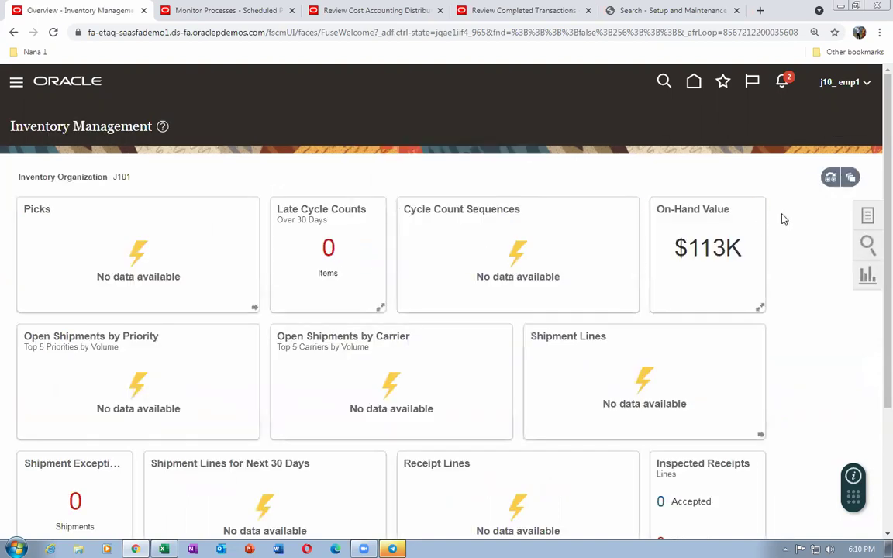
pyautogui.click(868, 217)
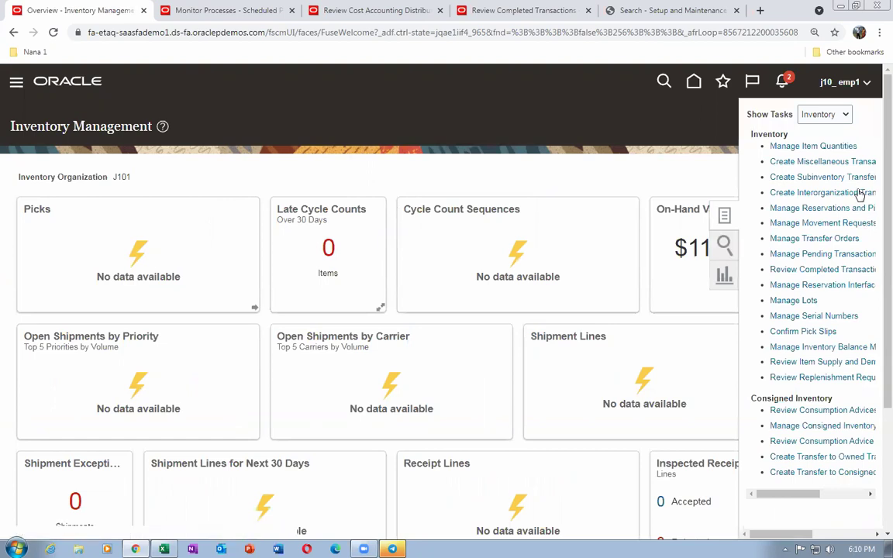
pyautogui.click(789, 160)
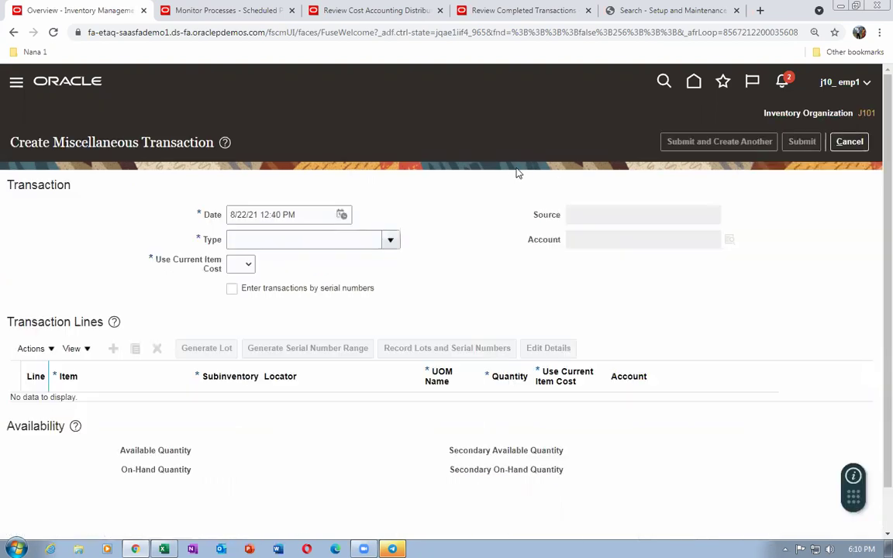
pyautogui.click(392, 242)
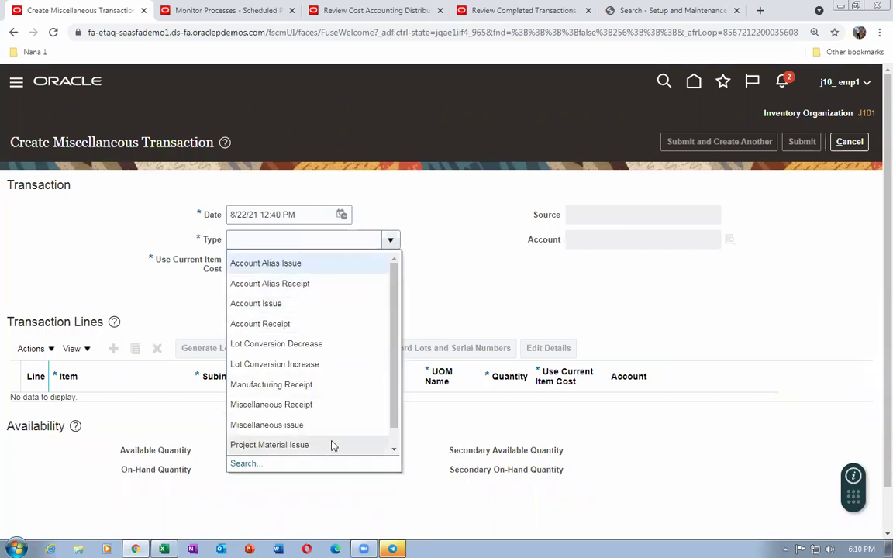
pyautogui.click(321, 425)
pyautogui.click(611, 238)
pyautogui.write('01-000-14')
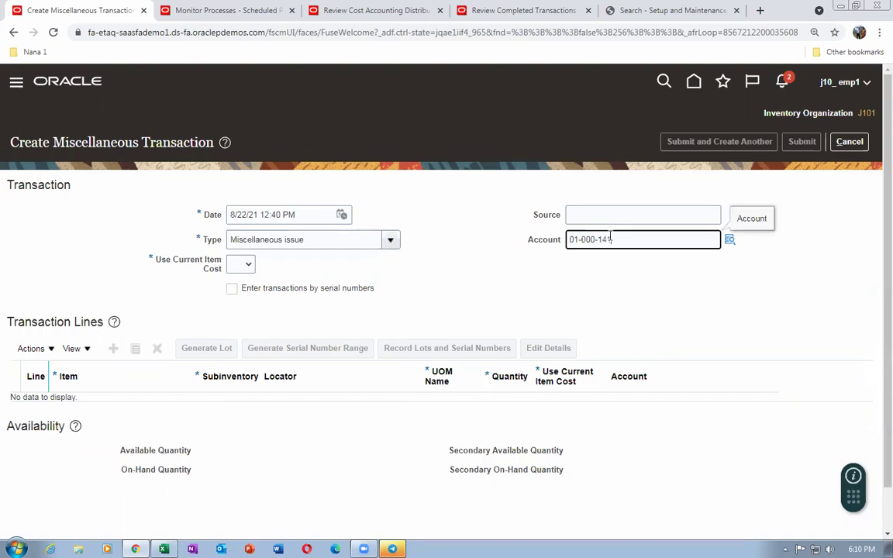
pyautogui.write('10')
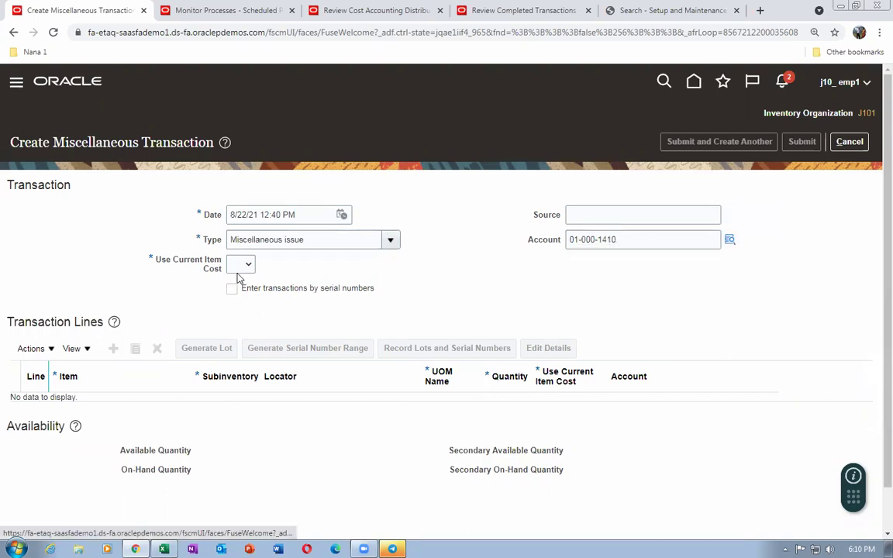
pyautogui.click(240, 265)
pyautogui.click(236, 301)
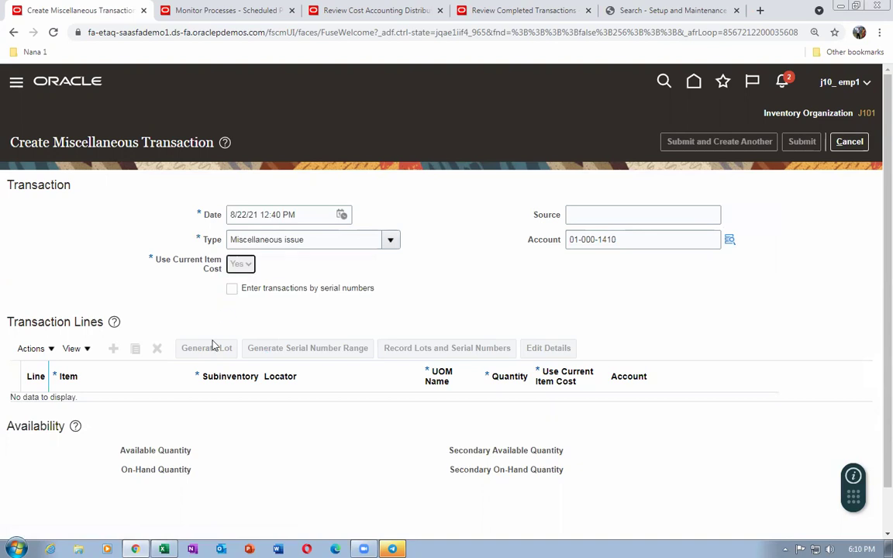
# Add a transaction line for item j10_2
pyautogui.click(113, 350)
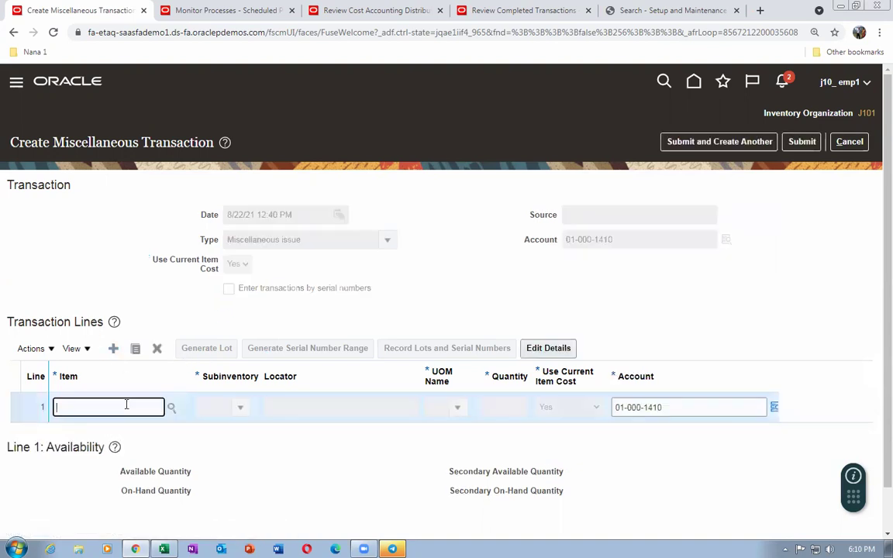
pyautogui.write('j10_2')
pyautogui.press('Tab')
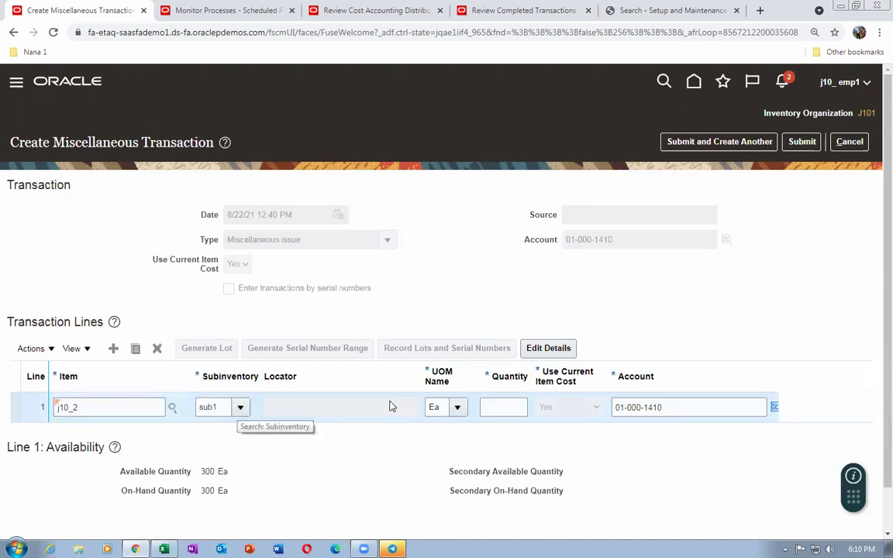
pyautogui.click(516, 409)
# Confirm Customer B's 300 in Excel, set the line quantity to 300 and submit the issue
pyautogui.hotkey('alt', 'Tab')
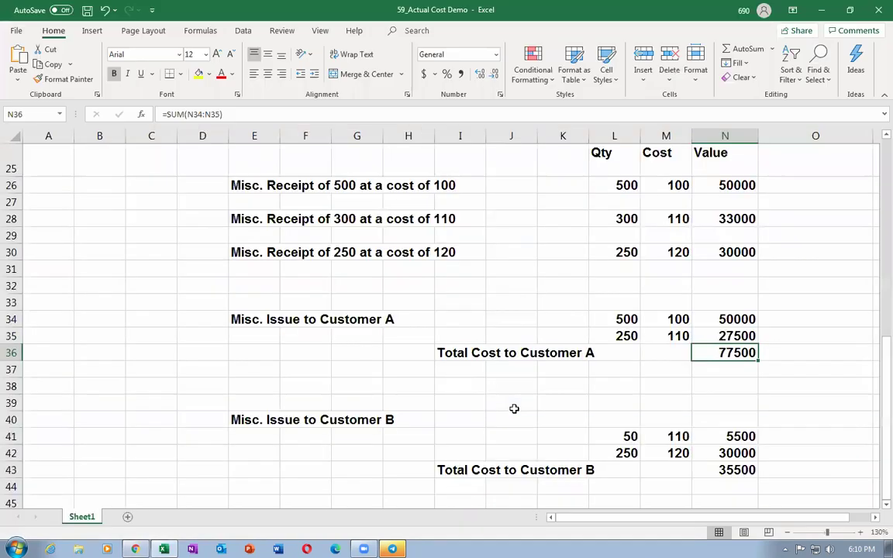
pyautogui.scroll(6, 327, 262)
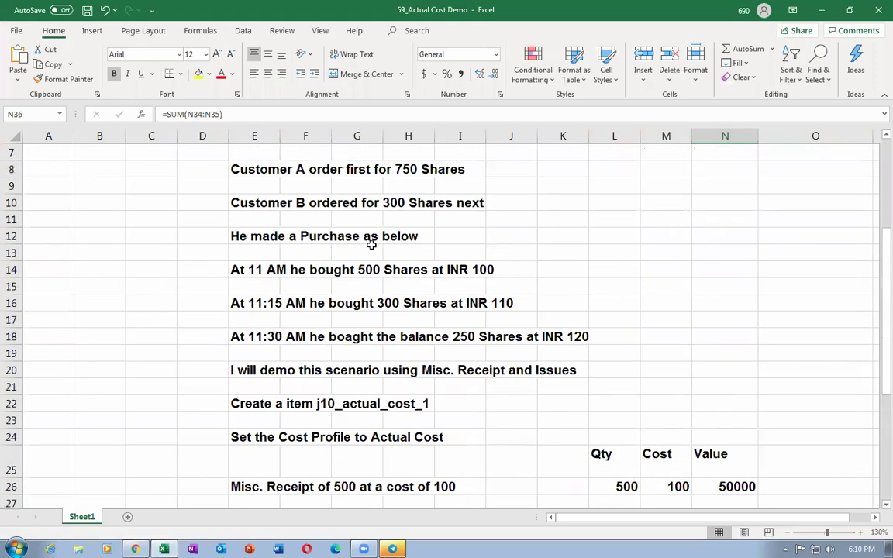
pyautogui.click(392, 204)
pyautogui.click(248, 206)
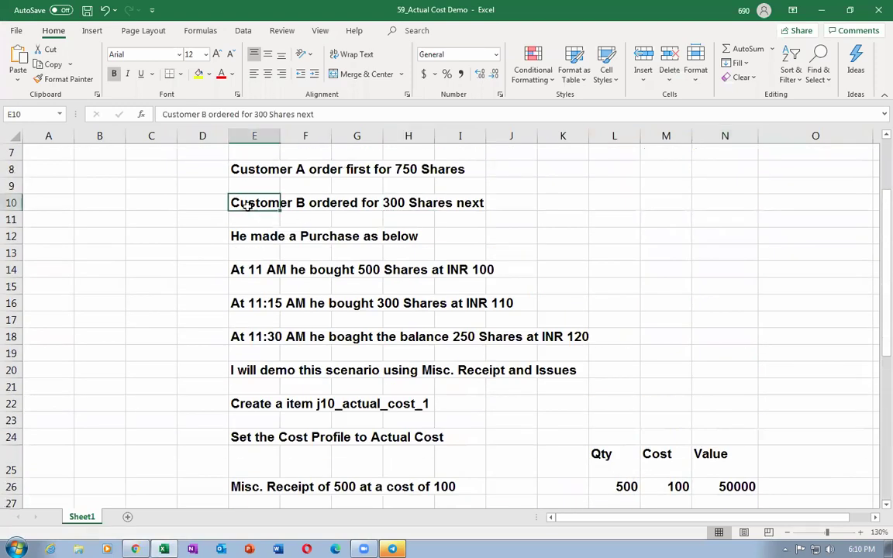
pyautogui.hotkey('alt', 'Tab')
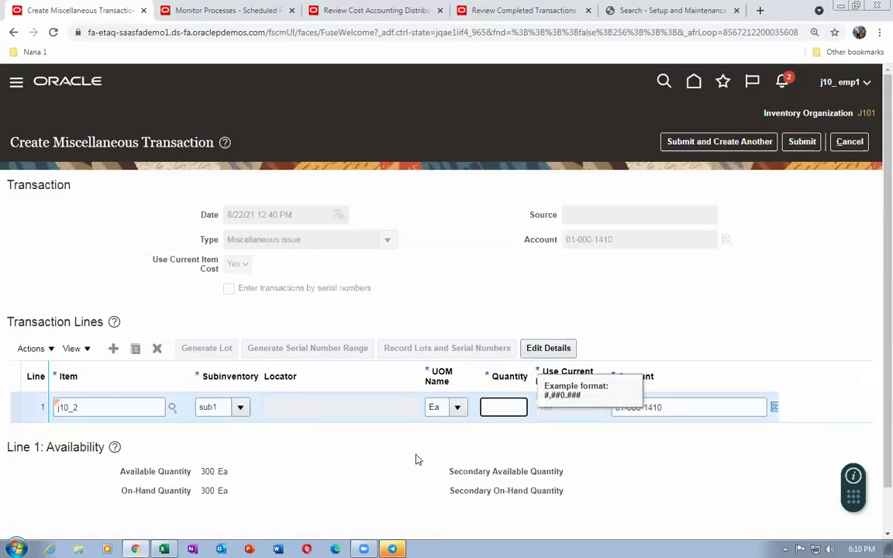
pyautogui.write('300')
pyautogui.press('Tab')
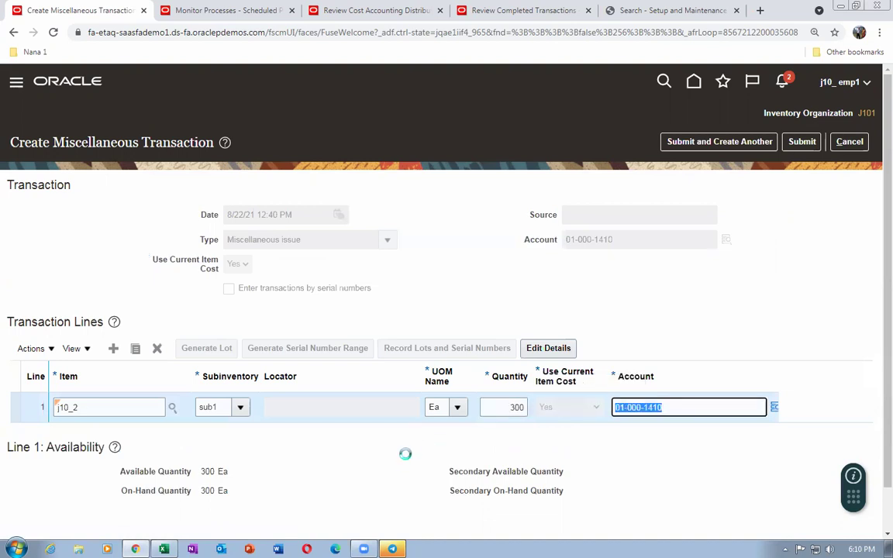
pyautogui.click(801, 141)
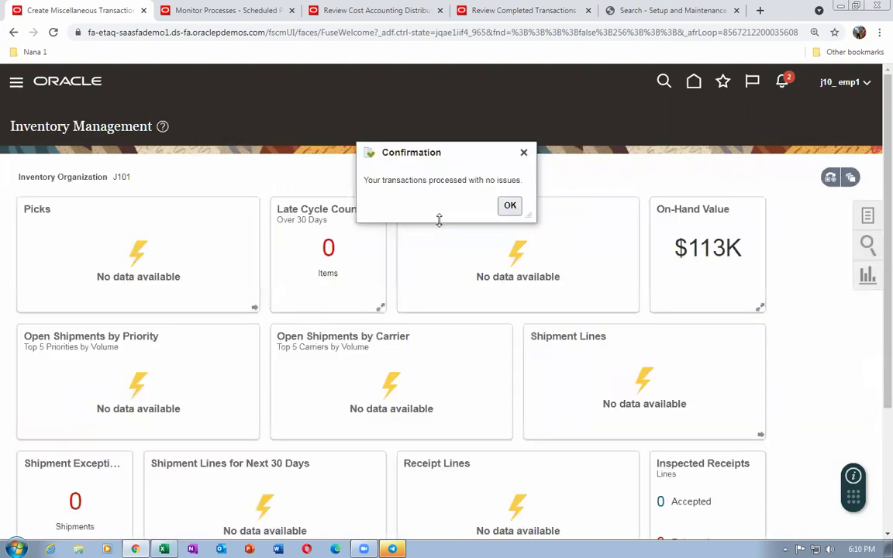
pyautogui.click(510, 205)
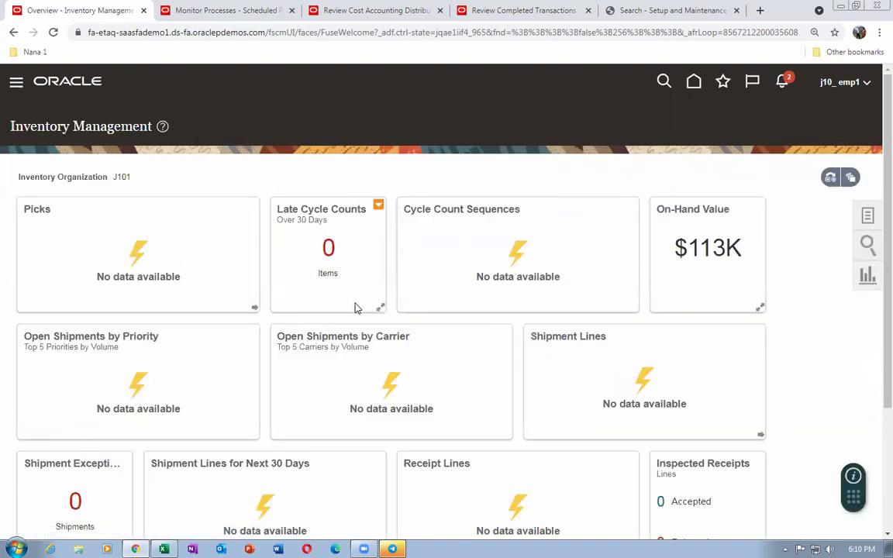
# Resubmit Transfer Transactions from Inventory to Costing with the same parameters, running as process 3531636
pyautogui.click(190, 10)
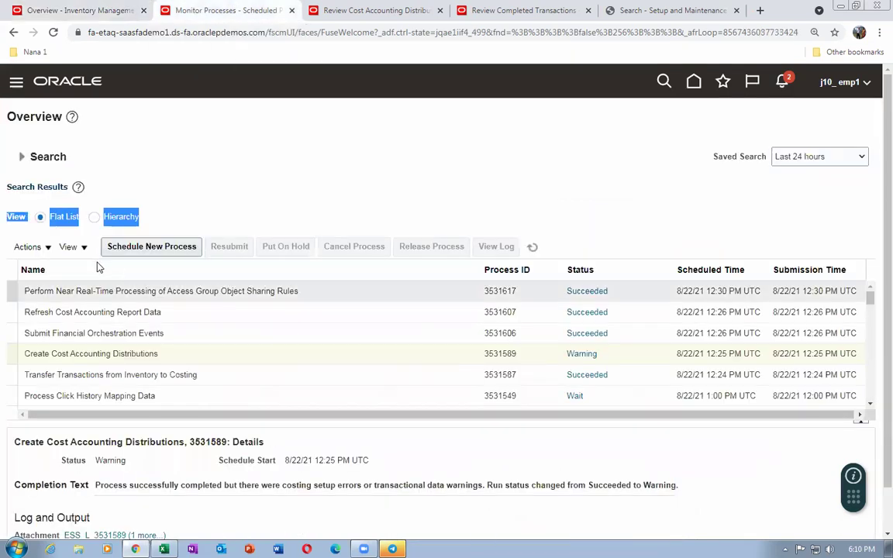
pyautogui.click(235, 377)
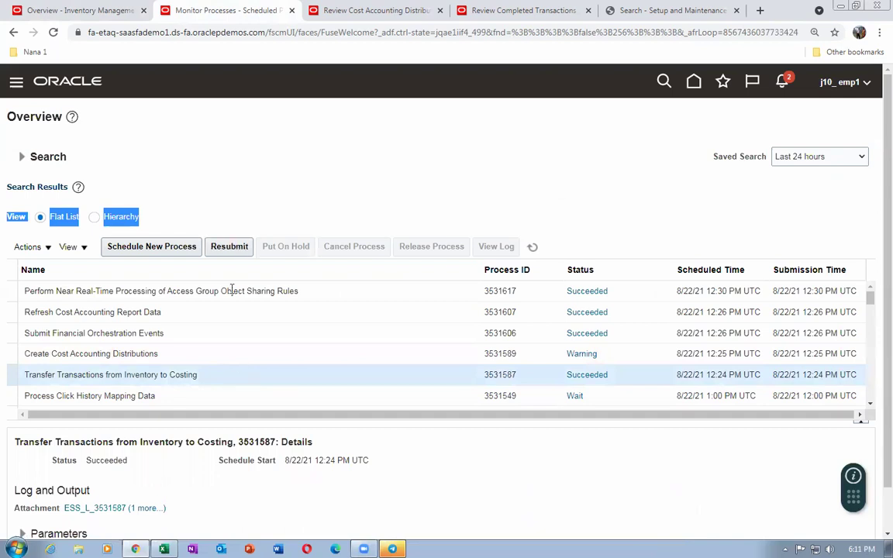
pyautogui.click(232, 247)
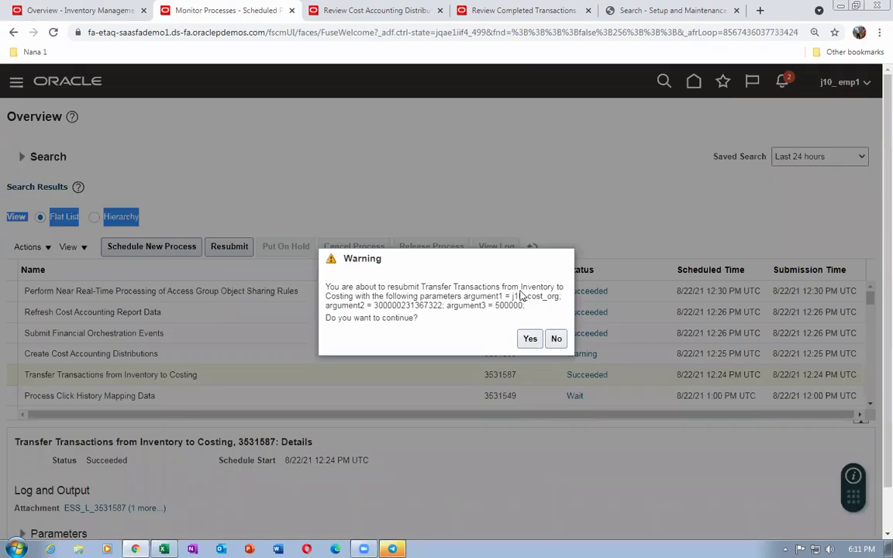
pyautogui.click(528, 342)
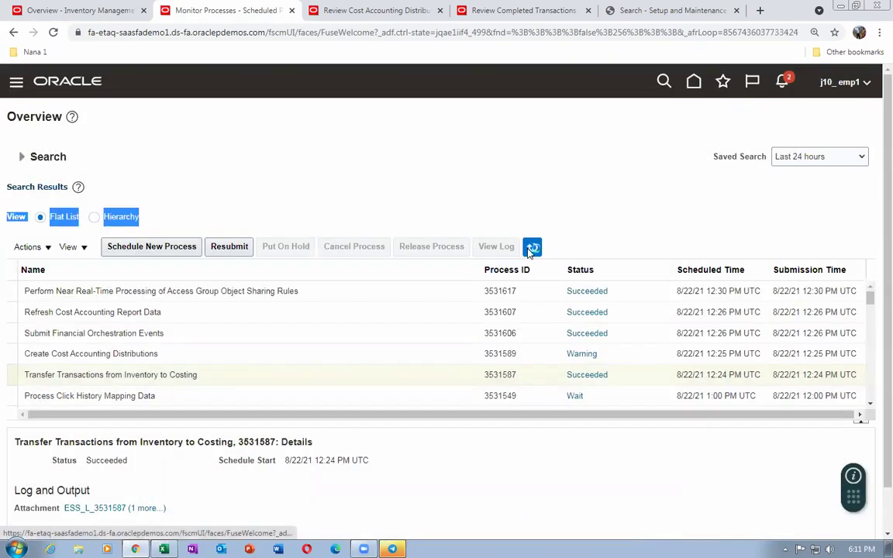
pyautogui.click(529, 252)
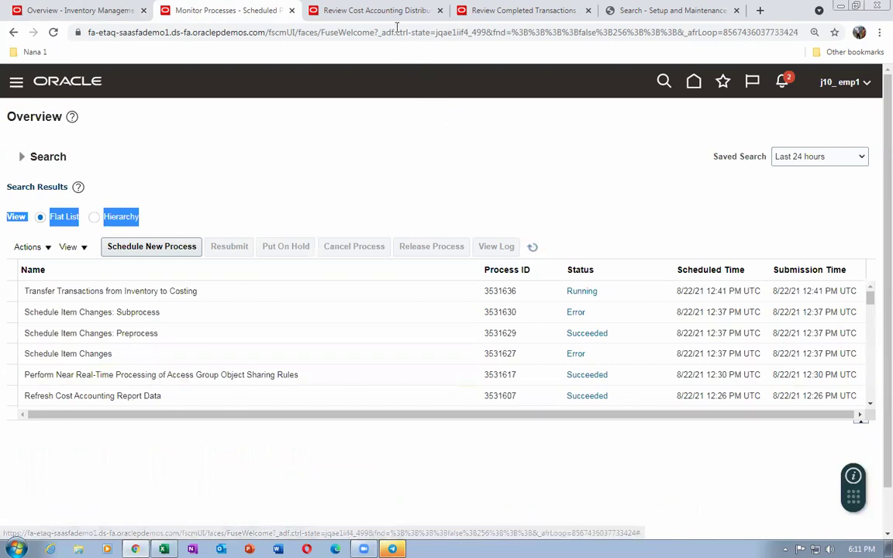
pyautogui.click(356, 14)
# Open Create Cost Accounting Distributions and search for run controls matching j10
pyautogui.click(820, 155)
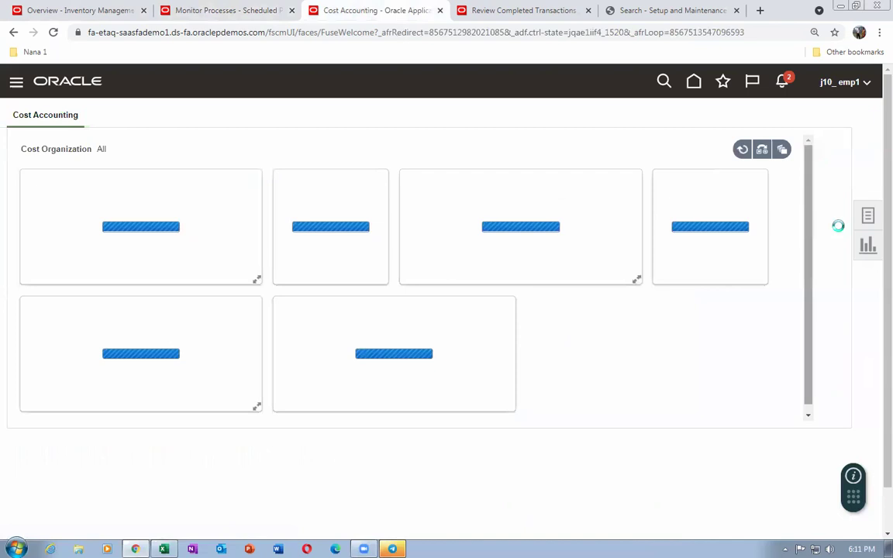
pyautogui.click(869, 219)
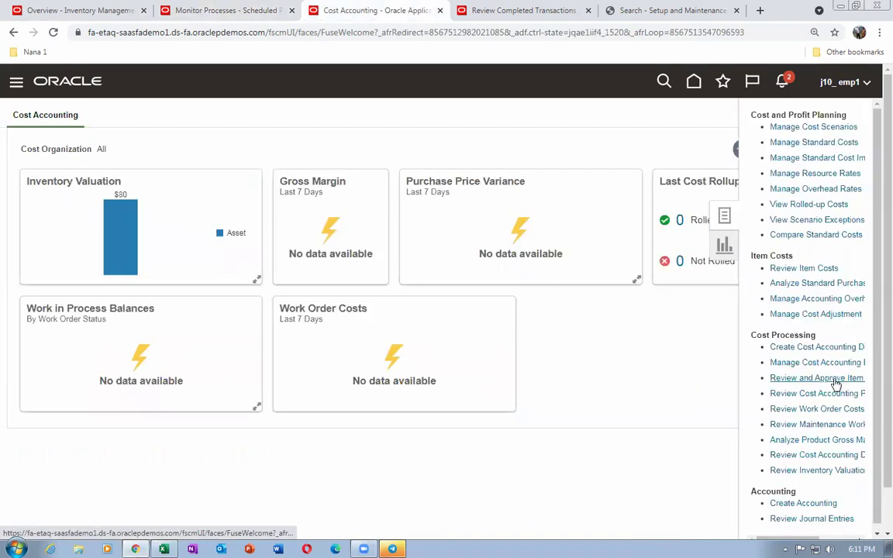
pyautogui.click(783, 348)
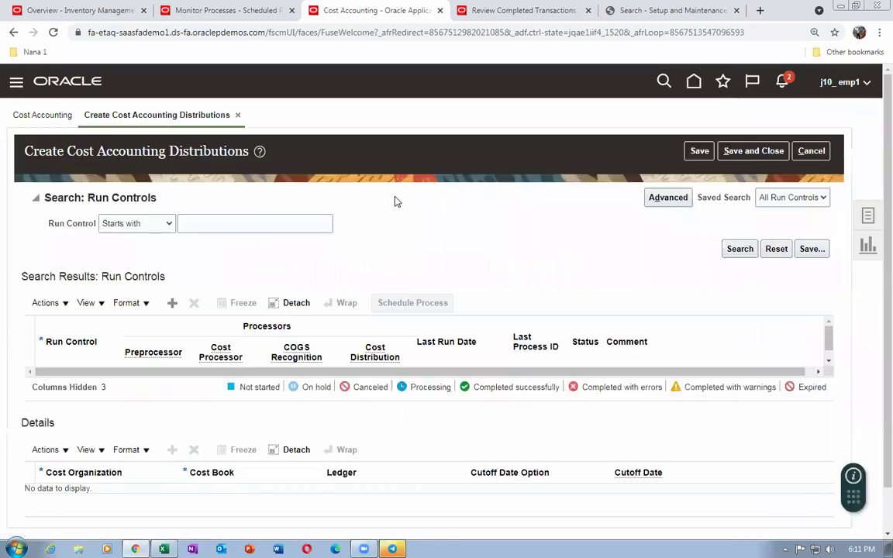
pyautogui.click(255, 221)
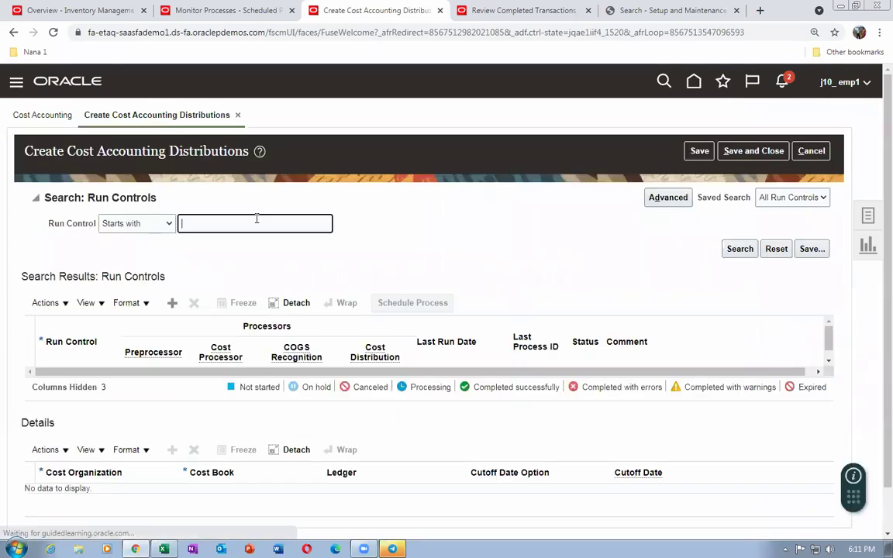
pyautogui.write('j10')
pyautogui.click(740, 249)
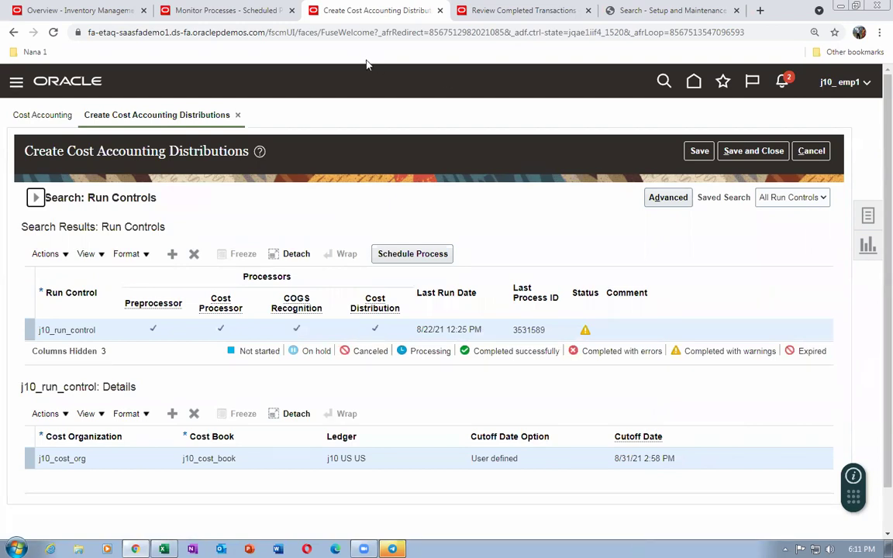
# Schedule and submit the distributions process for j10_run_control as process 3531639
pyautogui.click(232, 11)
pyautogui.click(533, 247)
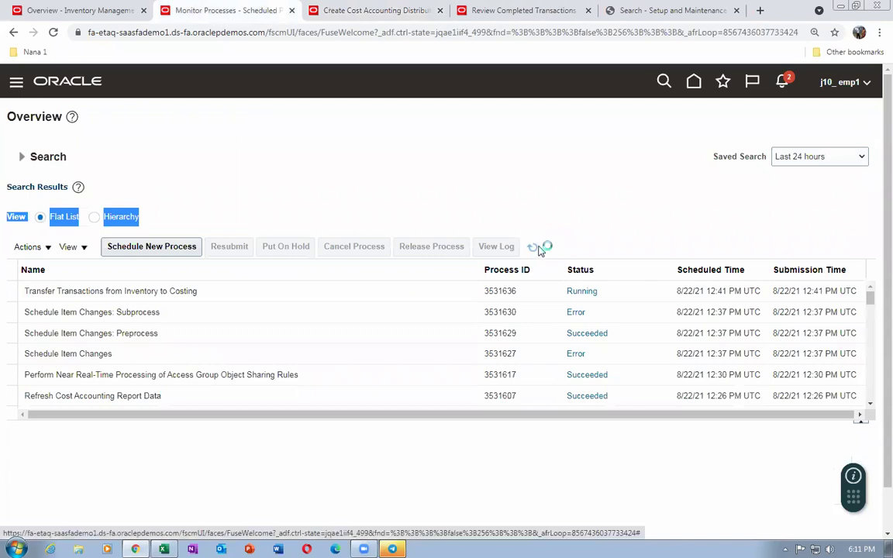
pyautogui.click(342, 9)
pyautogui.click(411, 259)
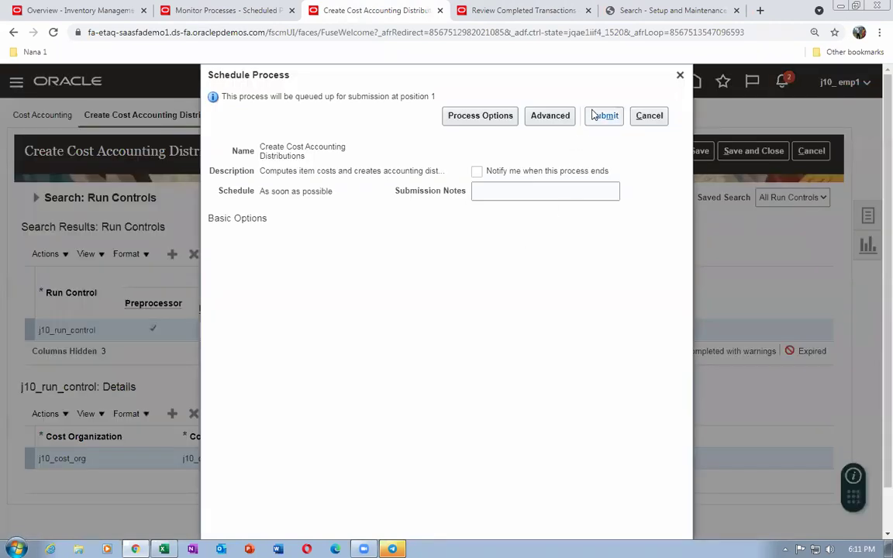
pyautogui.click(602, 115)
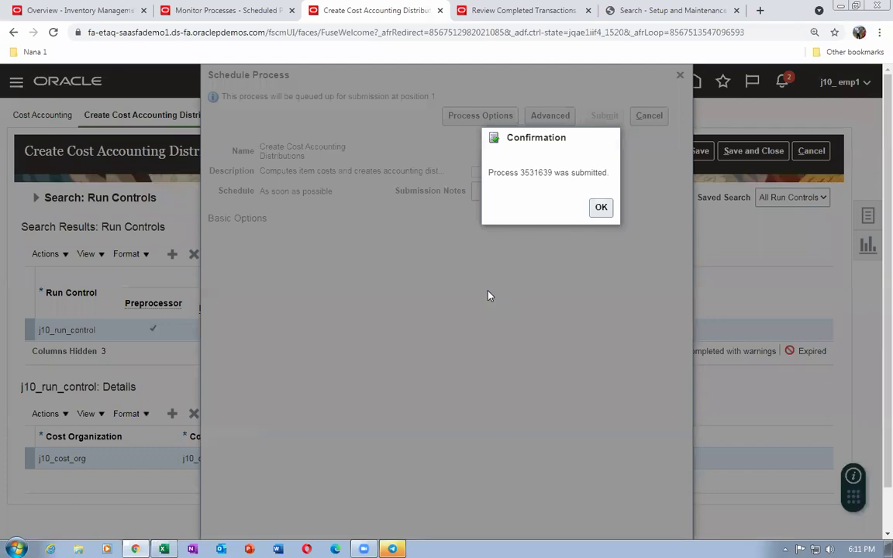
pyautogui.click(601, 208)
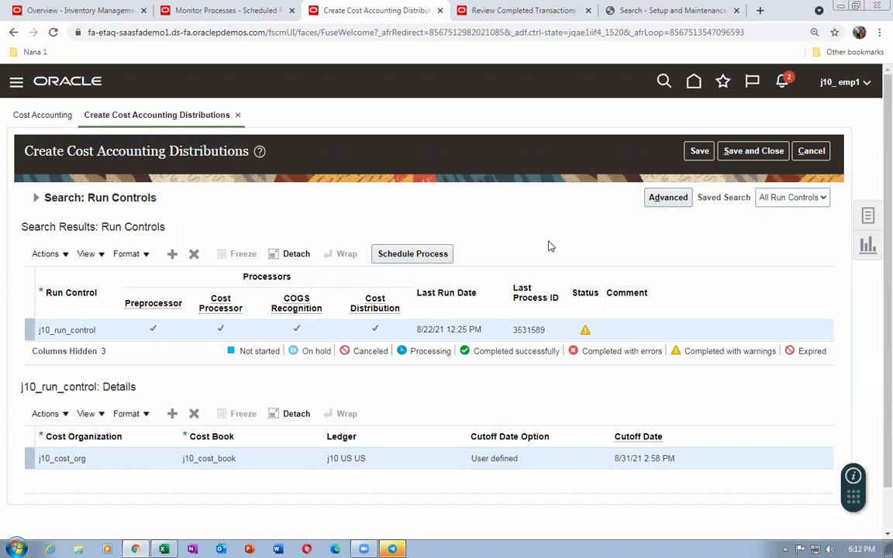
# Refresh the process monitor until 3531636 shows Succeeded and 3531639 shows Running
pyautogui.click(219, 14)
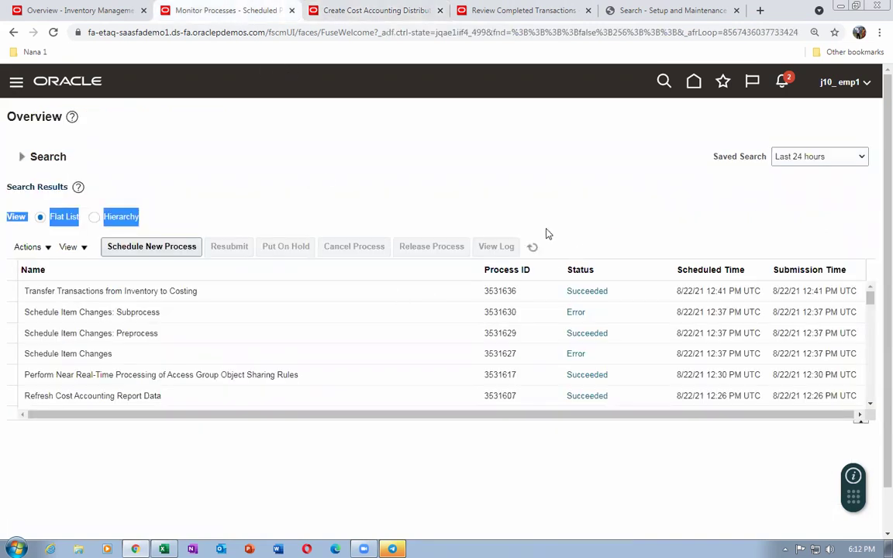
pyautogui.click(532, 248)
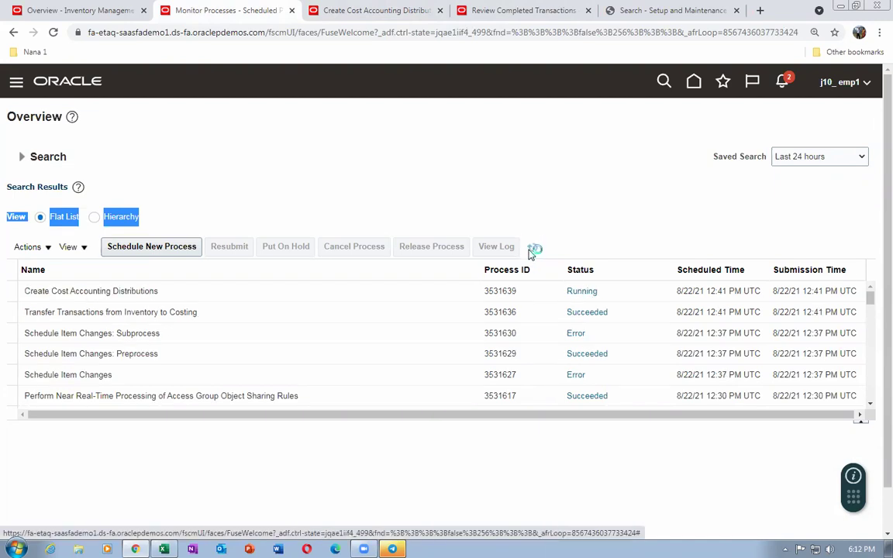
pyautogui.click(532, 250)
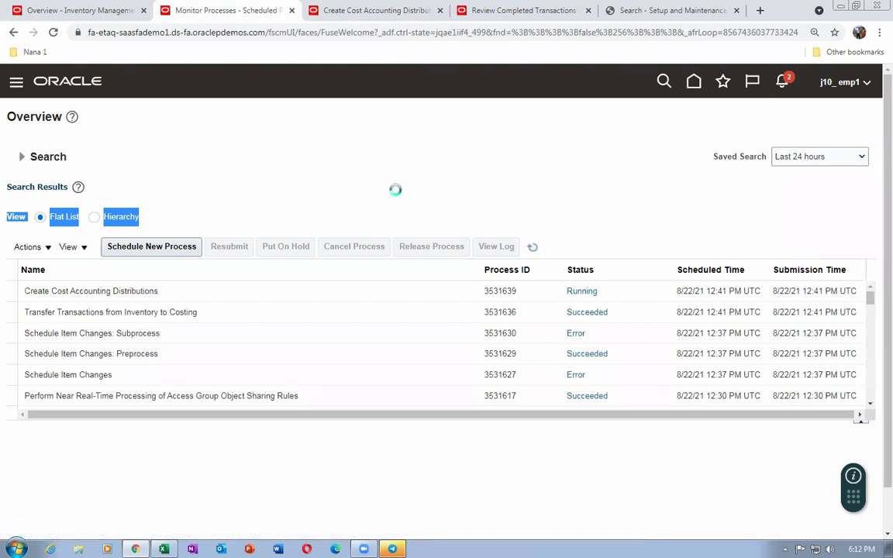
pyautogui.click(532, 248)
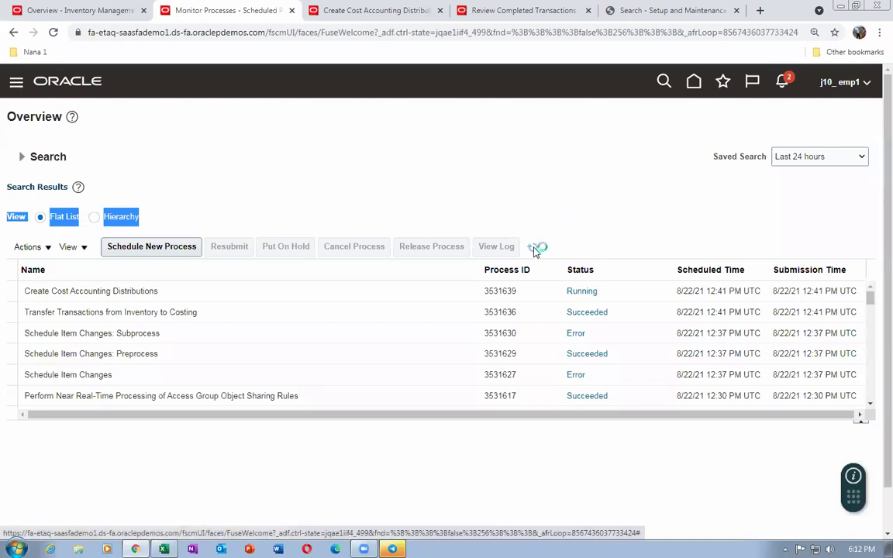
pyautogui.click(533, 248)
# Keep refreshing the monitor until Submit Financial Orchestration Events 3531640 appears as Succeeded
pyautogui.click(533, 249)
pyautogui.click(534, 248)
pyautogui.click(535, 248)
pyautogui.click(536, 249)
pyautogui.click(538, 249)
pyautogui.click(532, 251)
pyautogui.click(533, 249)
pyautogui.click(532, 248)
pyautogui.click(534, 250)
pyautogui.click(533, 248)
pyautogui.click(534, 250)
pyautogui.click(534, 250)
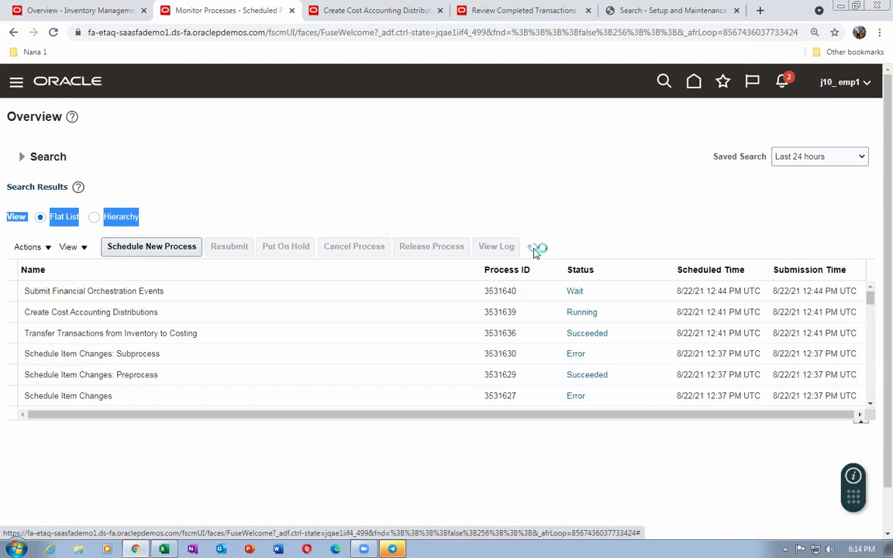
pyautogui.click(534, 249)
pyautogui.click(534, 250)
pyautogui.click(535, 250)
pyautogui.click(534, 250)
# Check Customer A's 500 and 250 and Customer B's 50 and 250 issue quantities in Excel
pyautogui.click(534, 249)
pyautogui.click(534, 250)
pyautogui.hotkey('alt', 'Tab')
pyautogui.scroll(-2, 520, 299)
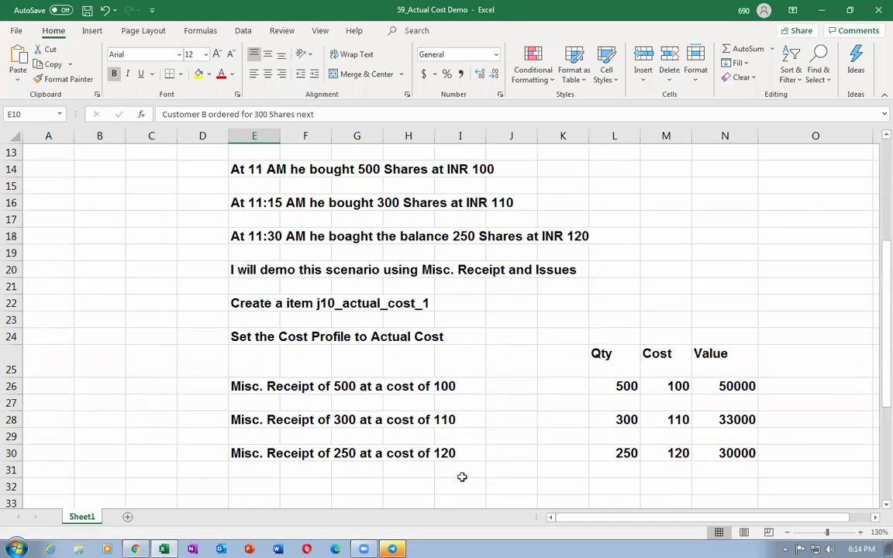
pyautogui.scroll(-5, 350, 425)
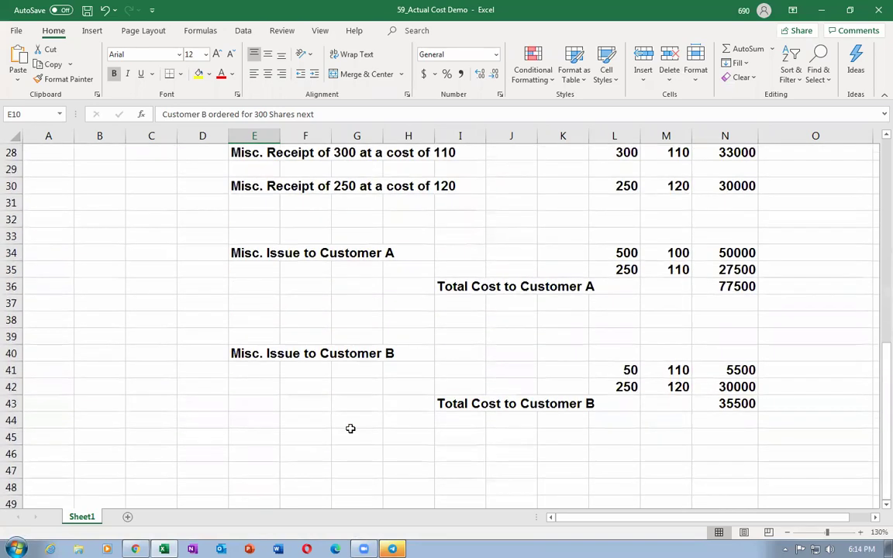
pyautogui.click(625, 256)
pyautogui.click(625, 271)
pyautogui.click(311, 355)
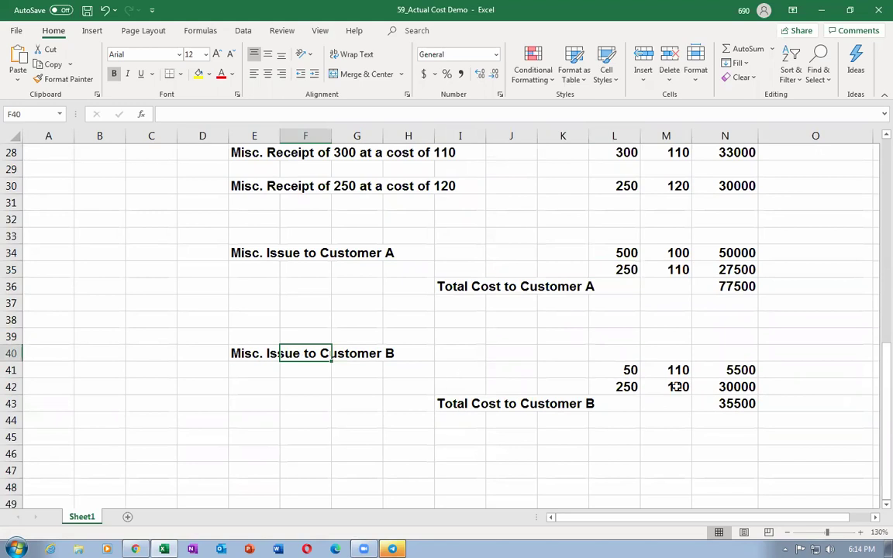
pyautogui.click(630, 371)
pyautogui.click(629, 390)
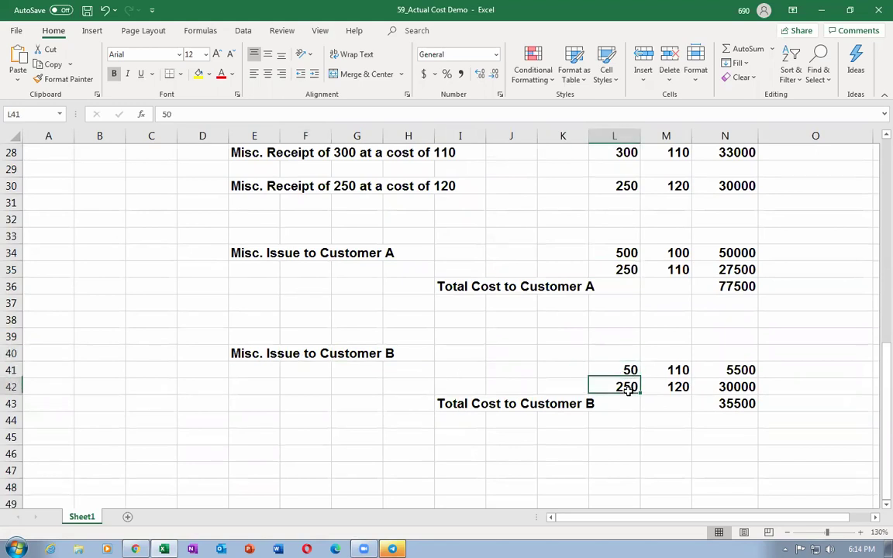
pyautogui.click(621, 270)
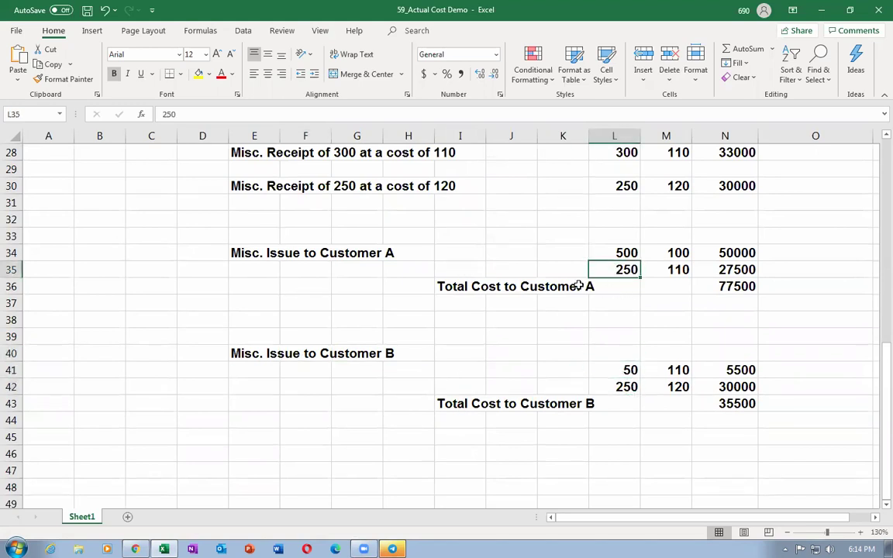
# Review the 300 and 250 purchases and issue costs at 100, 110, 110 and 120
pyautogui.scroll(7, 405, 303)
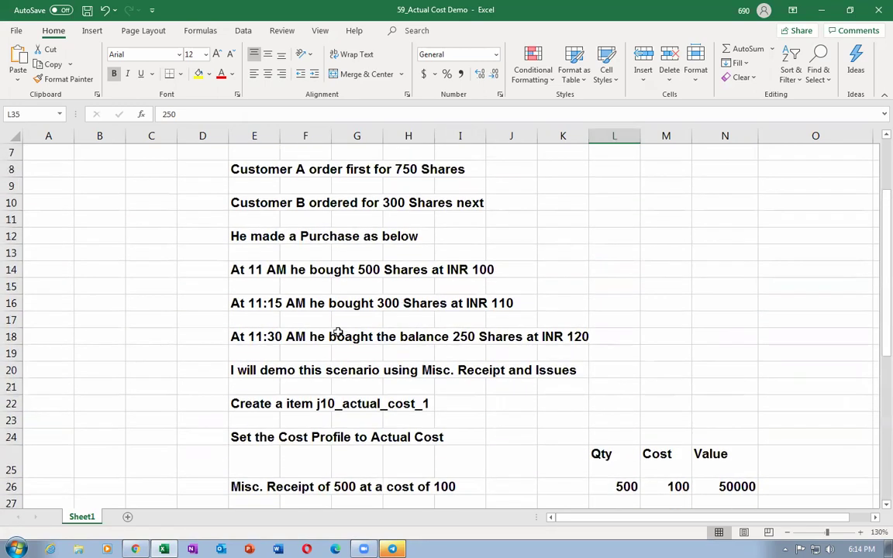
pyautogui.click(236, 303)
pyautogui.click(251, 335)
pyautogui.scroll(-1, 593, 375)
pyautogui.scroll(-7, 592, 375)
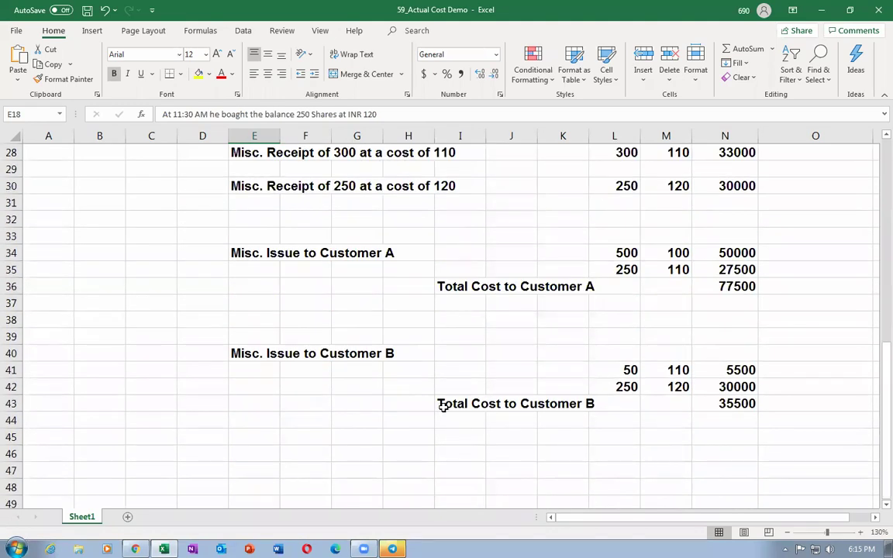
pyautogui.click(628, 255)
pyautogui.click(629, 271)
pyautogui.click(620, 370)
pyautogui.click(612, 390)
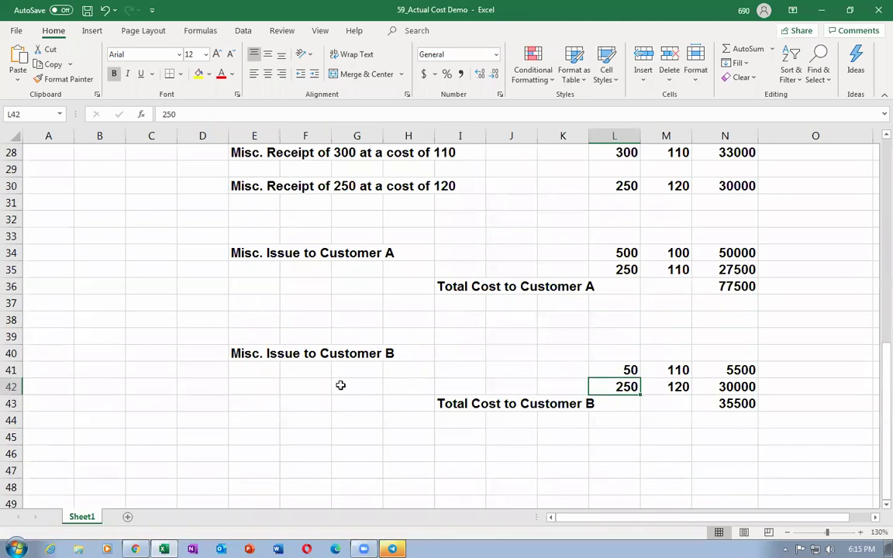
pyautogui.click(254, 256)
pyautogui.hotkey('alt', 'Tab')
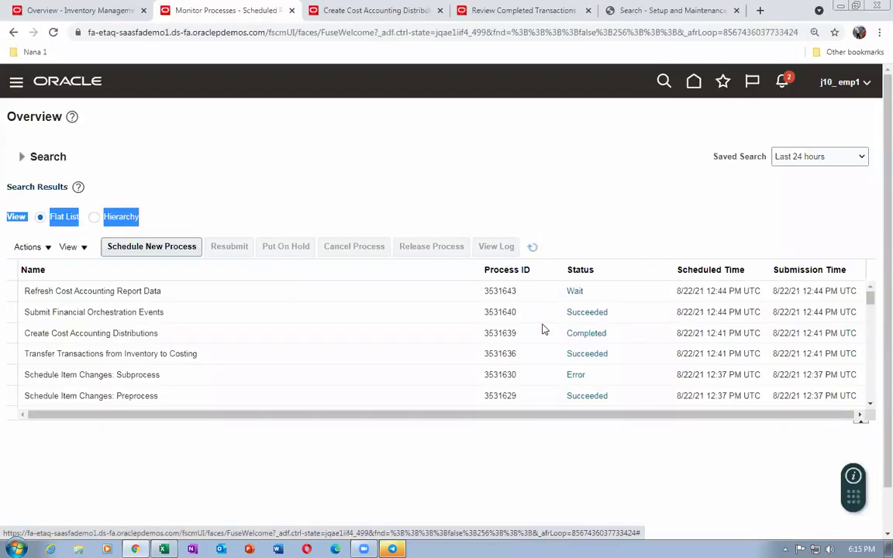
# Close Create Cost Accounting Distributions and search Review Cost Accounting Distributions for item j10_2
pyautogui.click(317, 12)
pyautogui.click(812, 150)
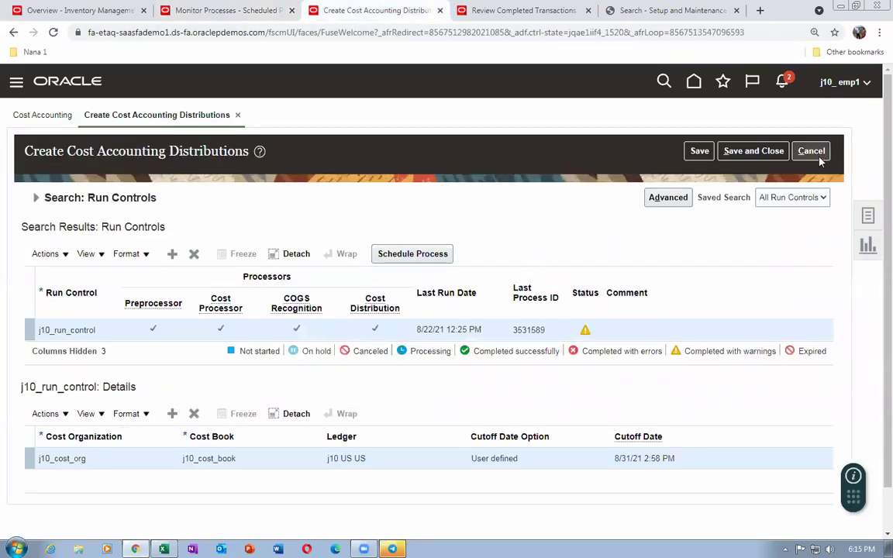
pyautogui.click(867, 224)
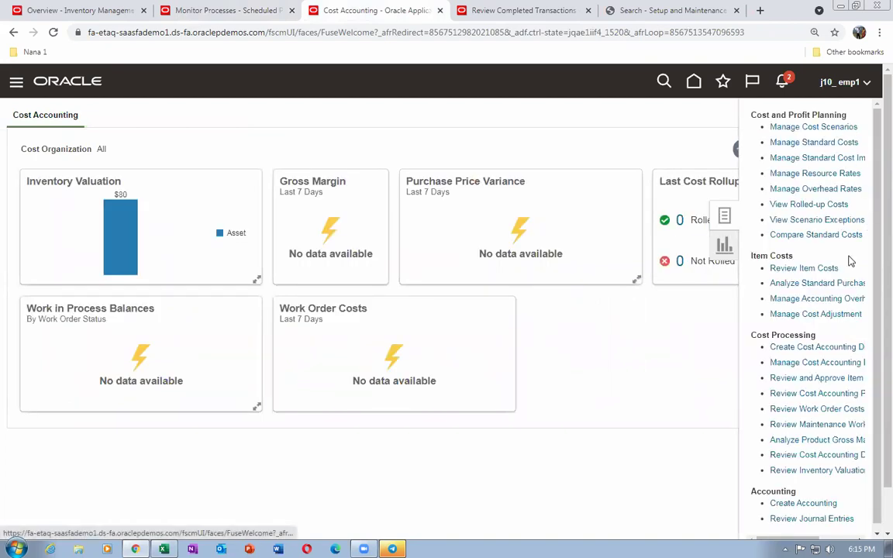
pyautogui.click(799, 456)
pyautogui.click(591, 270)
pyautogui.write('j10_2')
pyautogui.click(749, 326)
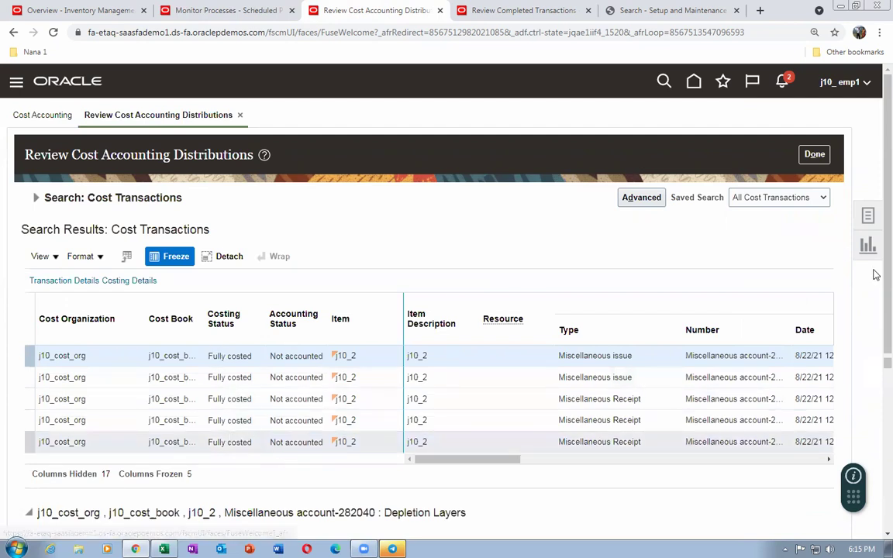
# Show the cost distributions of the 500-unit receipt 280042 totalling 33,000.00 USD
pyautogui.scroll(-3, 876, 360)
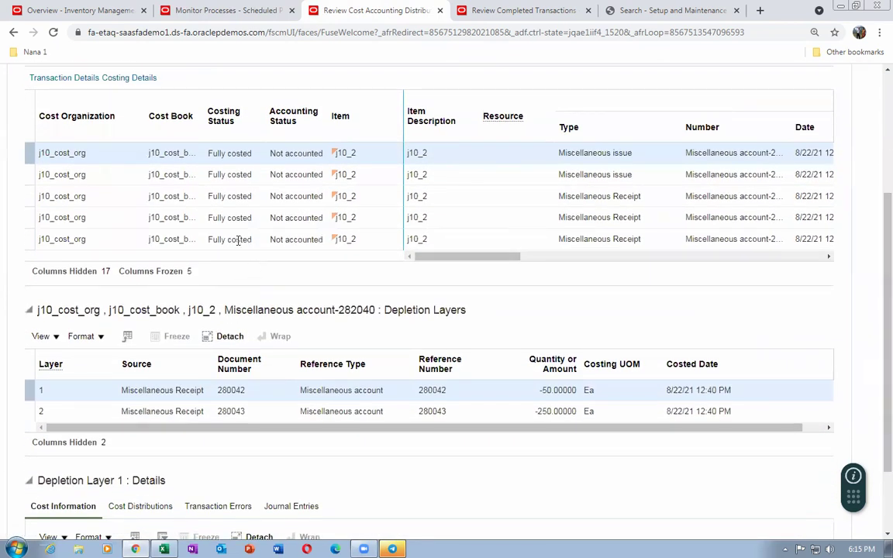
pyautogui.click(372, 239)
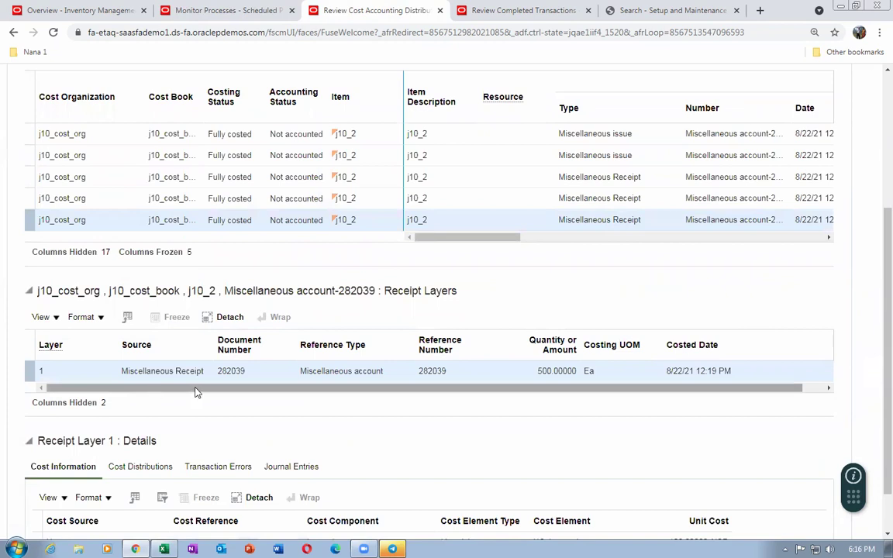
pyautogui.scroll(-2, 329, 457)
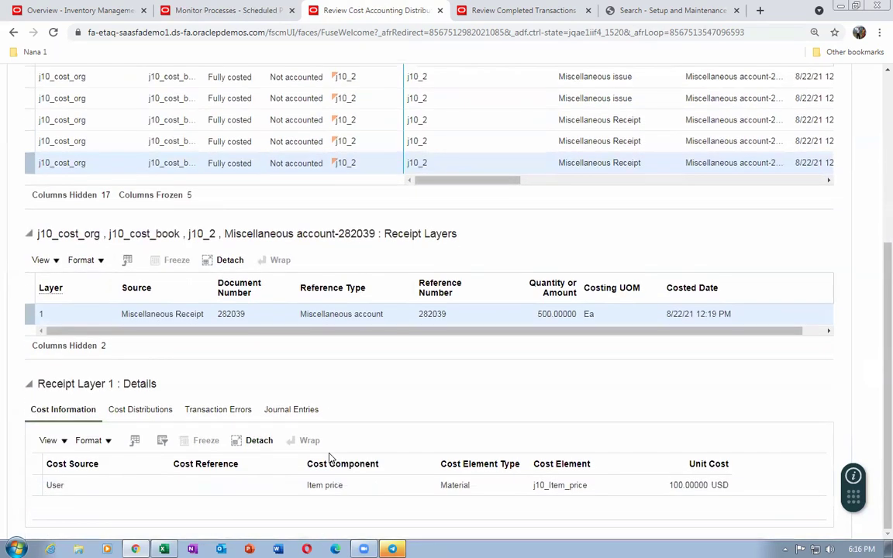
pyautogui.click(140, 410)
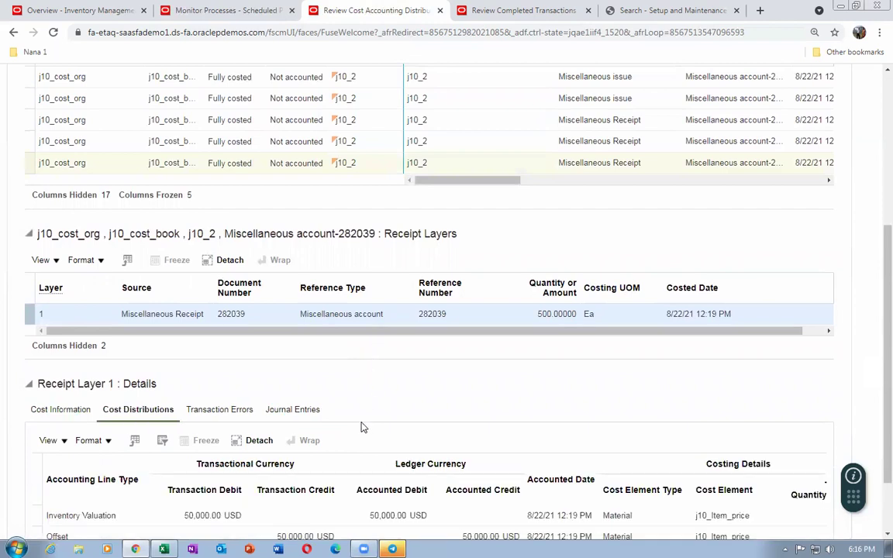
pyautogui.click(464, 150)
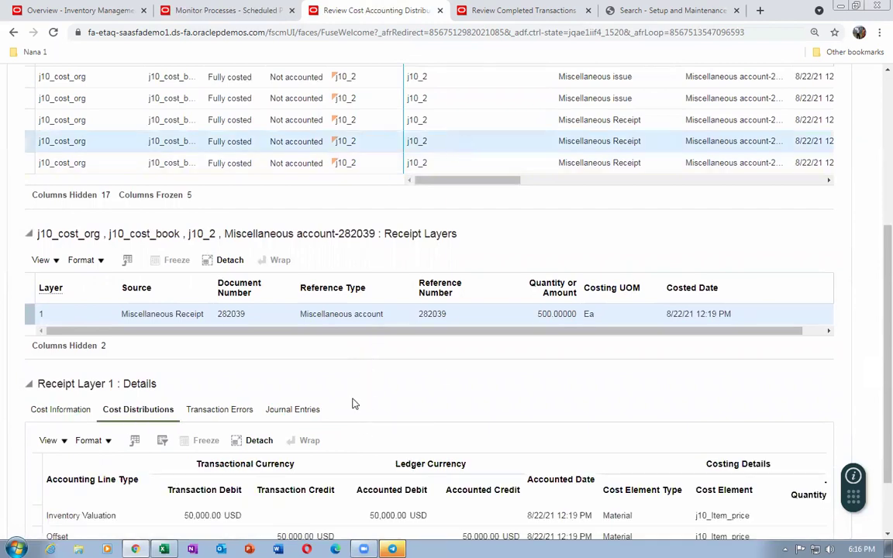
pyautogui.scroll(-2, 339, 416)
pyautogui.scroll(-1, 339, 416)
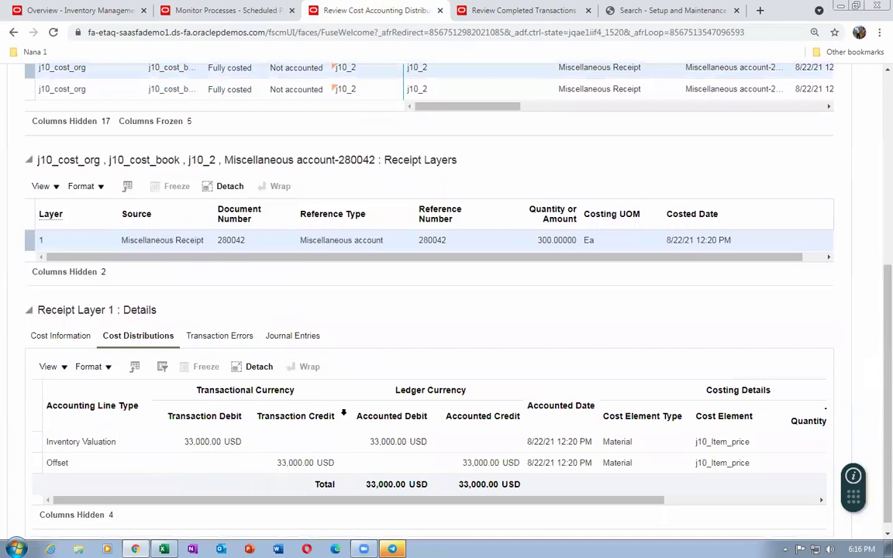
pyautogui.scroll(3, 416, 417)
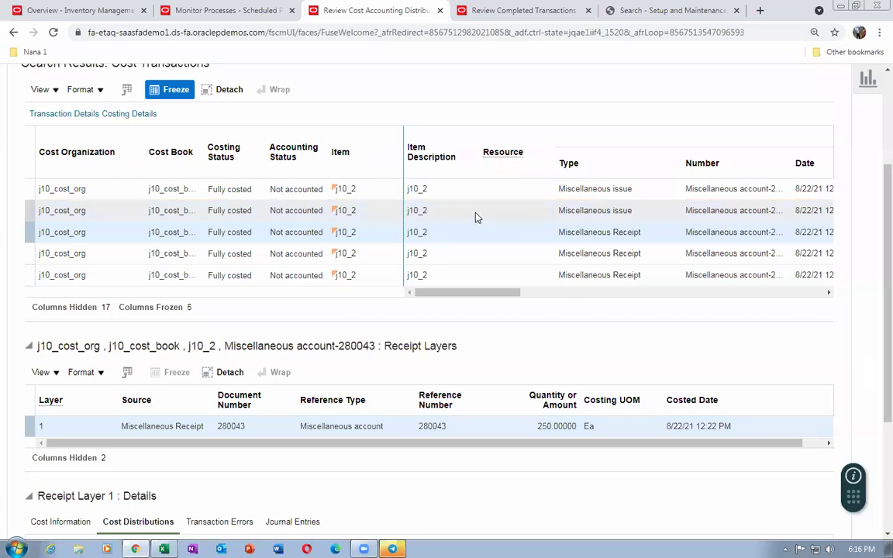
# Check the spreadsheet's quantity in L34 and the 50000 and 27500 expected costs in N34:N35
pyautogui.hotkey('alt', 'Tab')
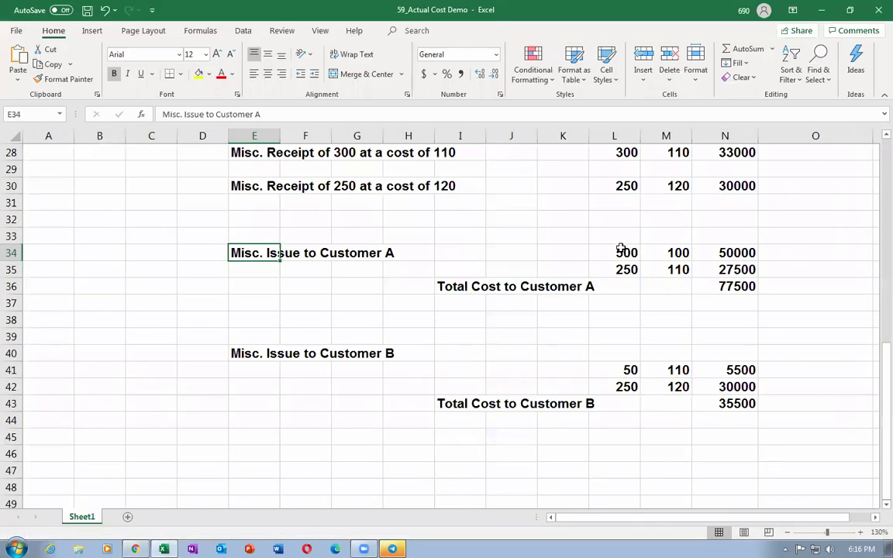
pyautogui.click(621, 249)
pyautogui.click(614, 281)
pyautogui.click(742, 254)
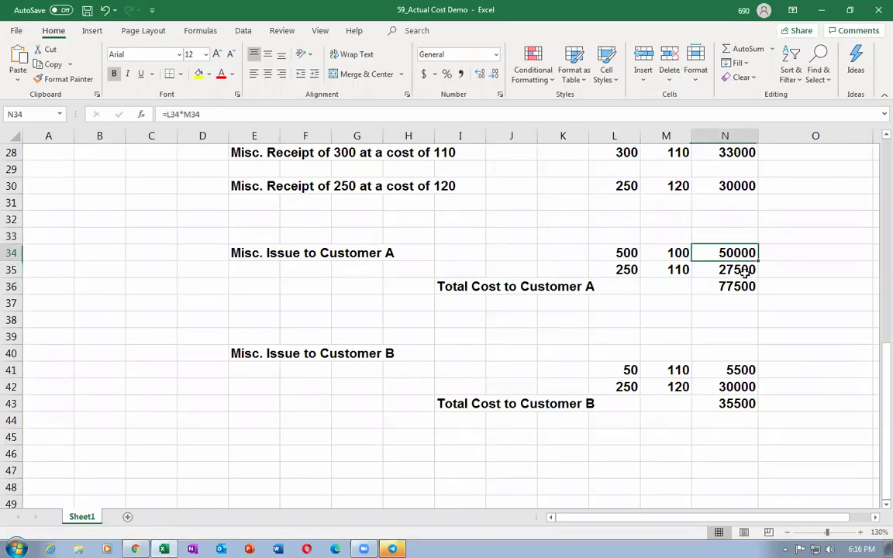
pyautogui.click(743, 271)
pyautogui.hotkey('alt', 'Tab')
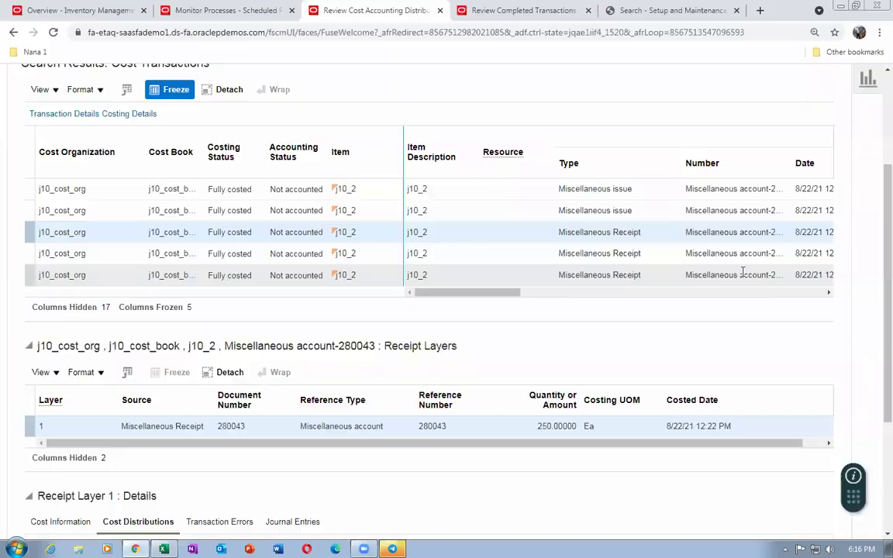
# Show miscellaneous issue 280044's depletion layers and compare them with the 50000 and 27500 costs in N34:N35
pyautogui.click(403, 210)
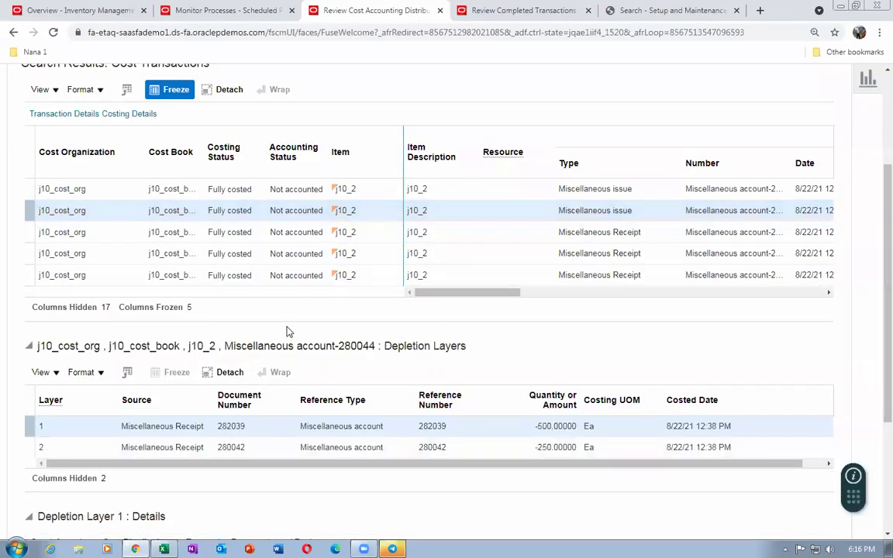
pyautogui.scroll(-5, 310, 457)
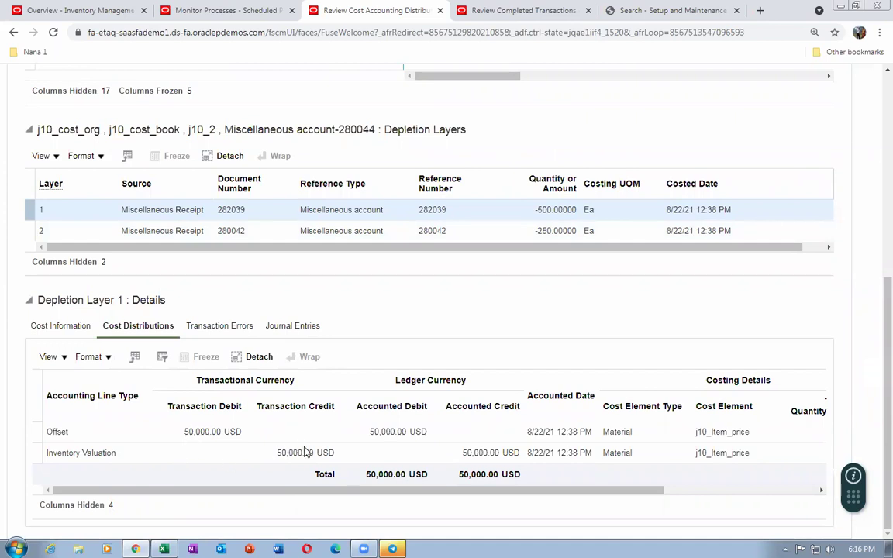
pyautogui.hotkey('alt', 'Tab')
pyautogui.click(730, 251)
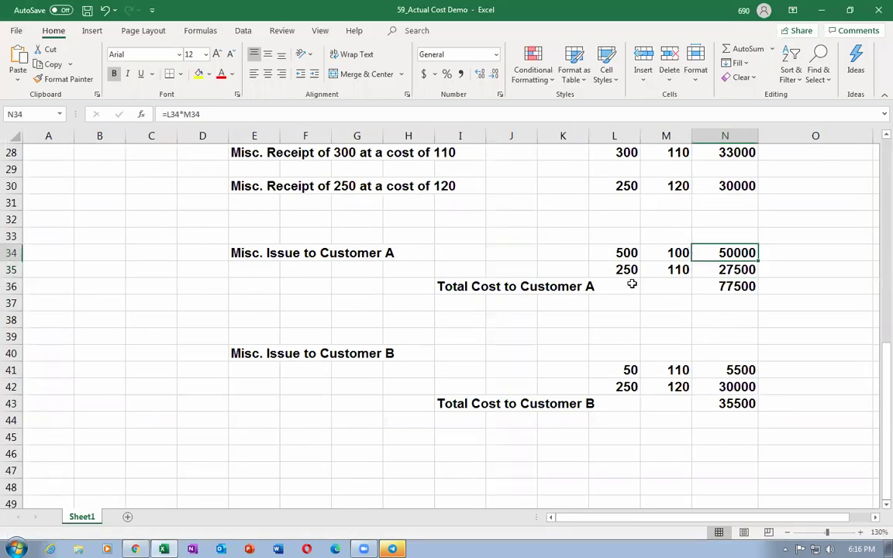
pyautogui.click(623, 269)
pyautogui.click(722, 270)
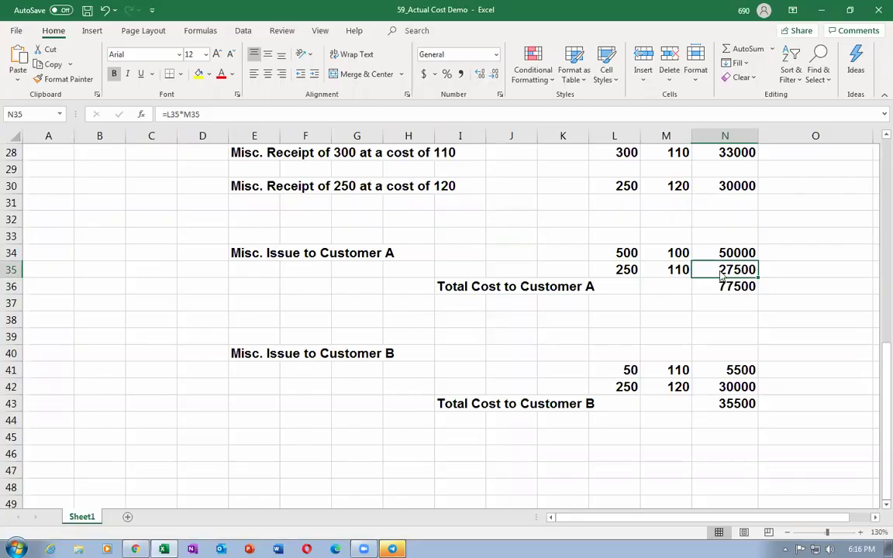
pyautogui.hotkey('alt', 'Tab')
# Show depletion layer 280042's distributions and check Customer B's 50 and 250 quantities in L41:L42
pyautogui.click(460, 231)
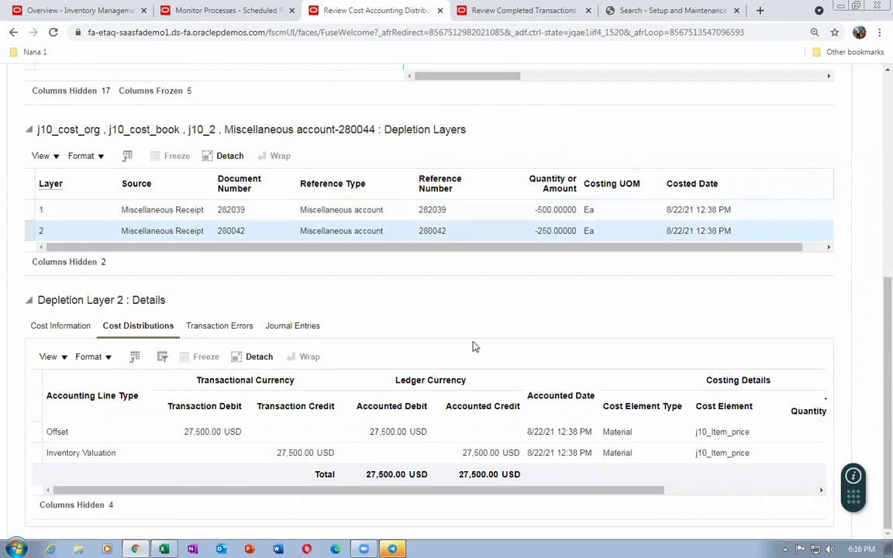
pyautogui.scroll(5, 474, 347)
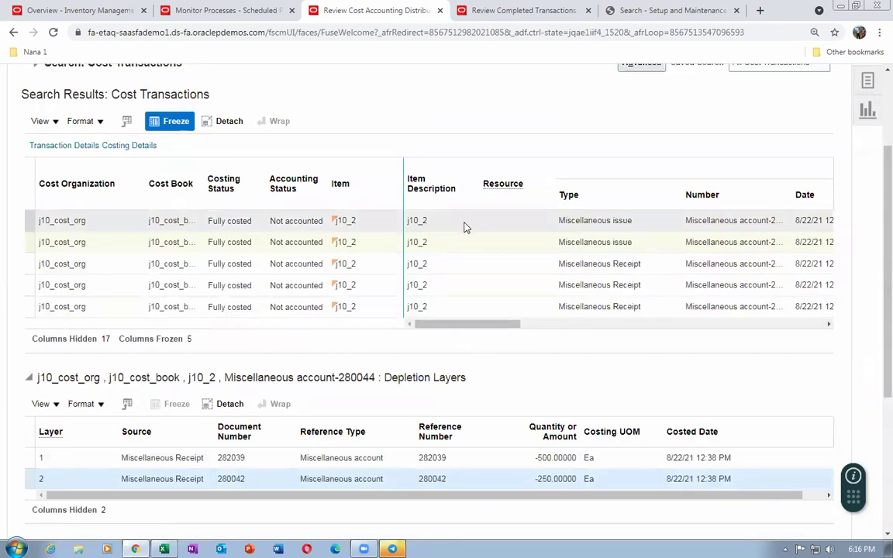
pyautogui.hotkey('alt', 'Tab')
pyautogui.click(625, 371)
pyautogui.click(621, 385)
pyautogui.hotkey('alt', 'Tab')
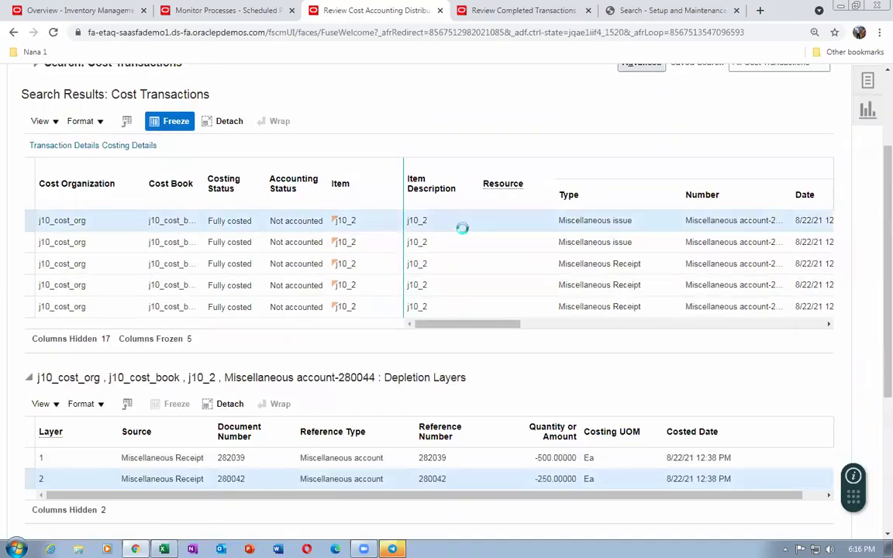
# Match depletion layers 280042 and 280043 against the 5500 and 30000 USD costs in N41:N42
pyautogui.scroll(-3, 453, 342)
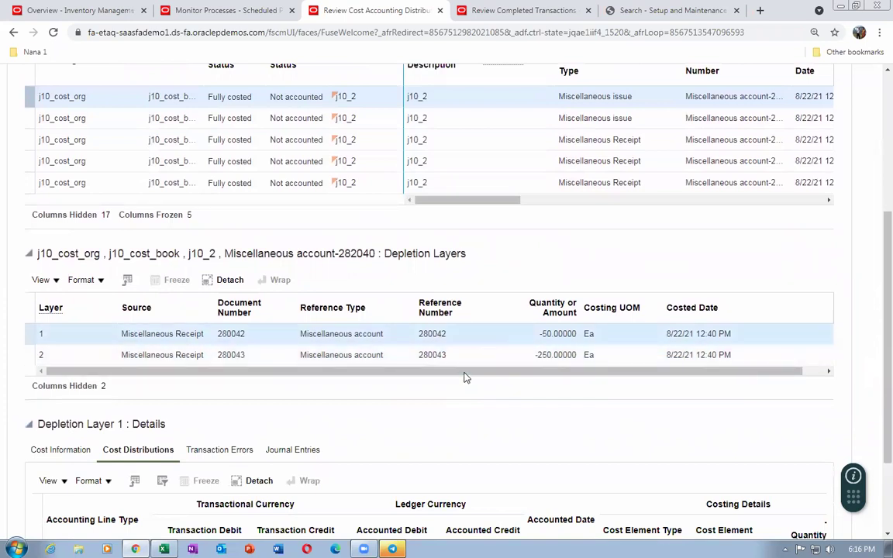
pyautogui.scroll(-3, 434, 411)
pyautogui.hotkey('alt', 'Tab')
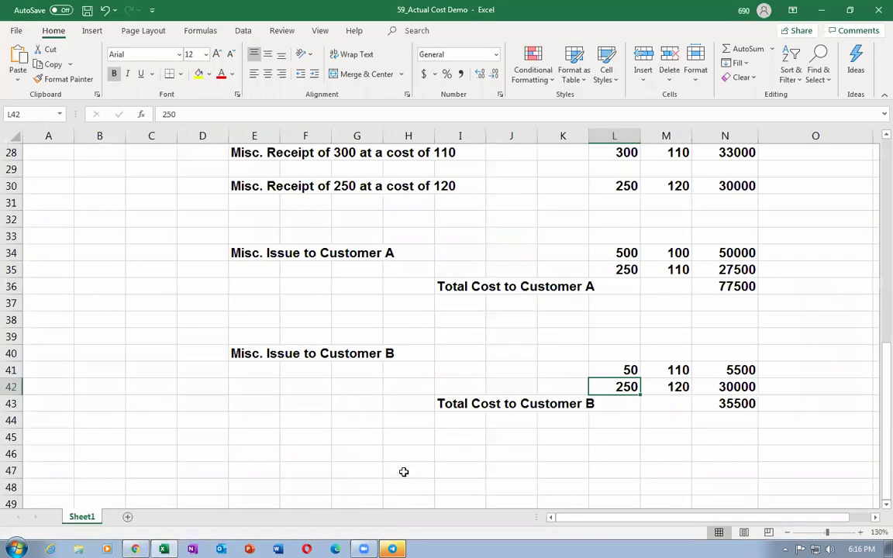
pyautogui.click(741, 369)
pyautogui.click(609, 394)
pyautogui.click(719, 387)
pyautogui.hotkey('alt', 'Tab')
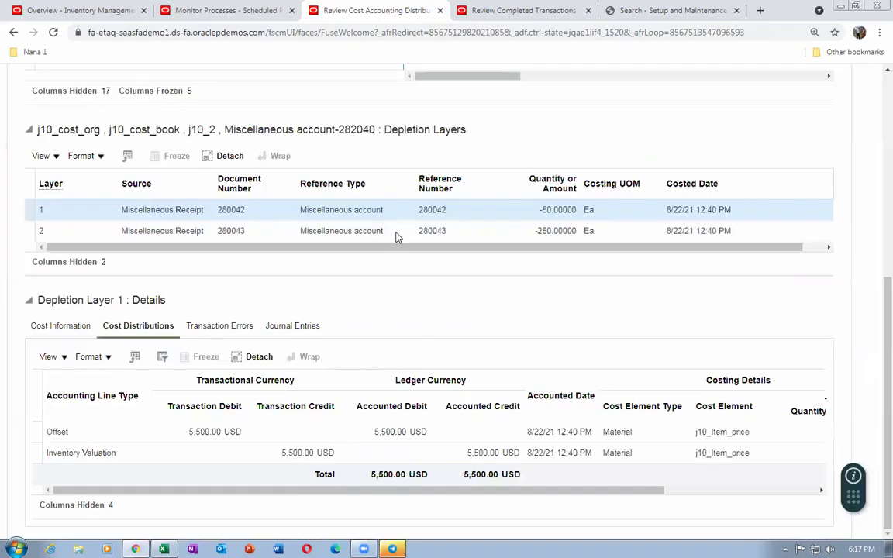
pyautogui.click(472, 230)
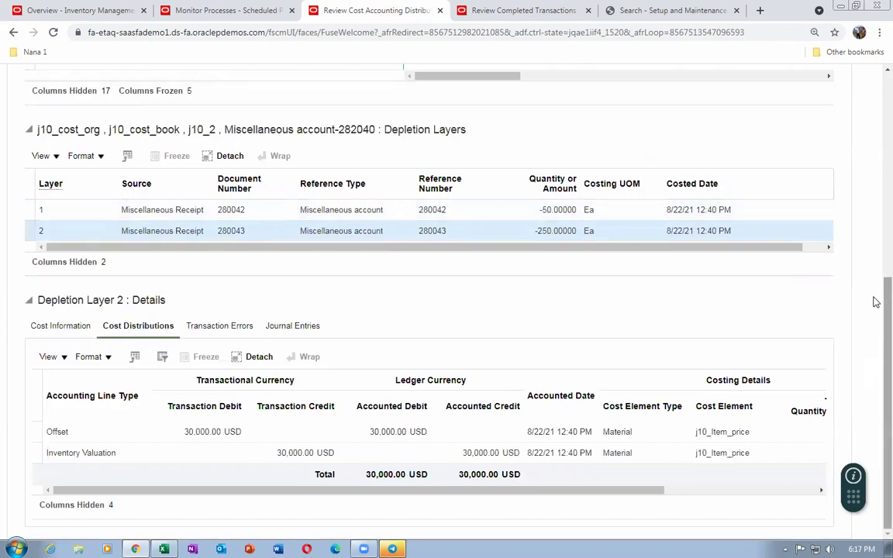
pyautogui.scroll(3, 877, 304)
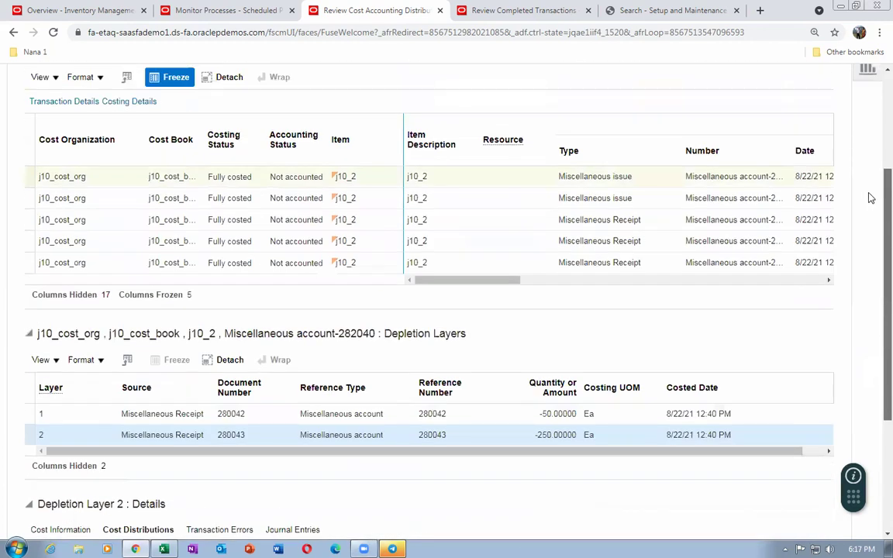
pyautogui.scroll(3, 872, 194)
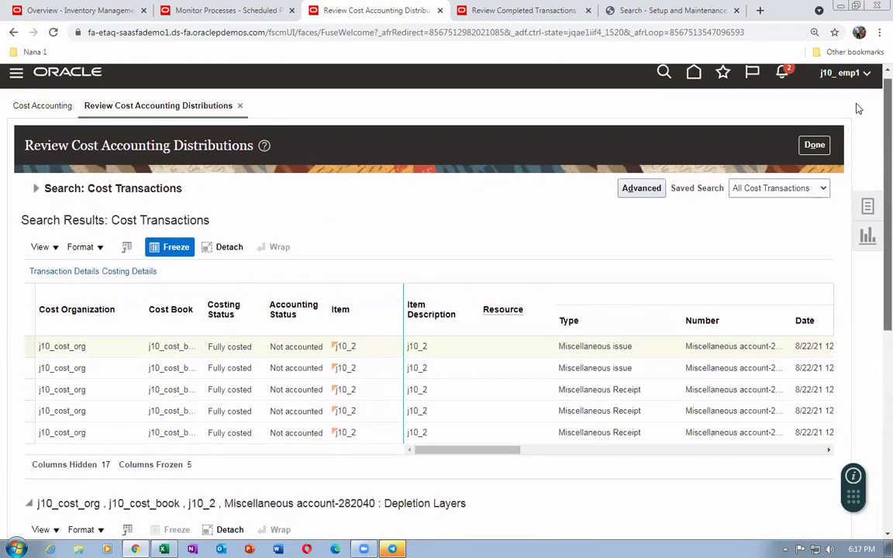
# Run Create Accounting for subledger Cost Management, ledger j10, report style Detail, and acknowledge process 3531651
pyautogui.click(816, 145)
pyautogui.click(868, 206)
pyautogui.scroll(-1, 799, 418)
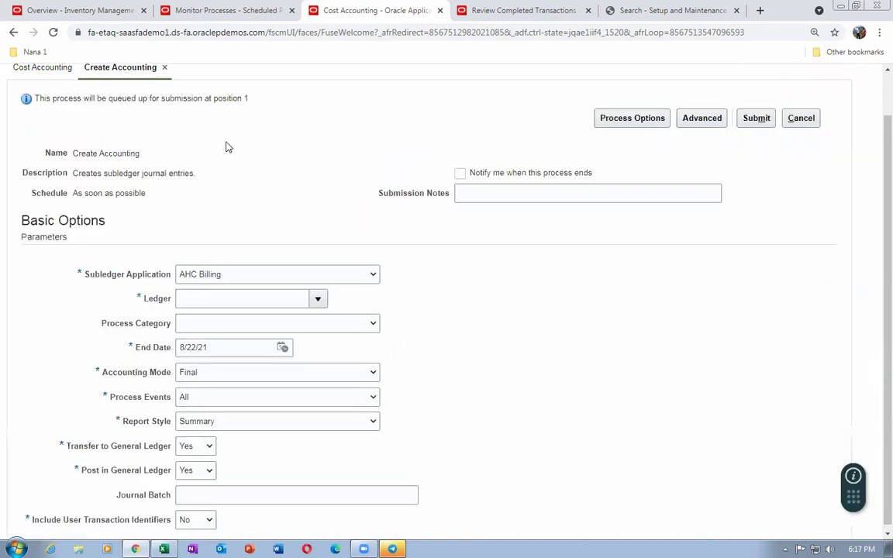
pyautogui.click(231, 275)
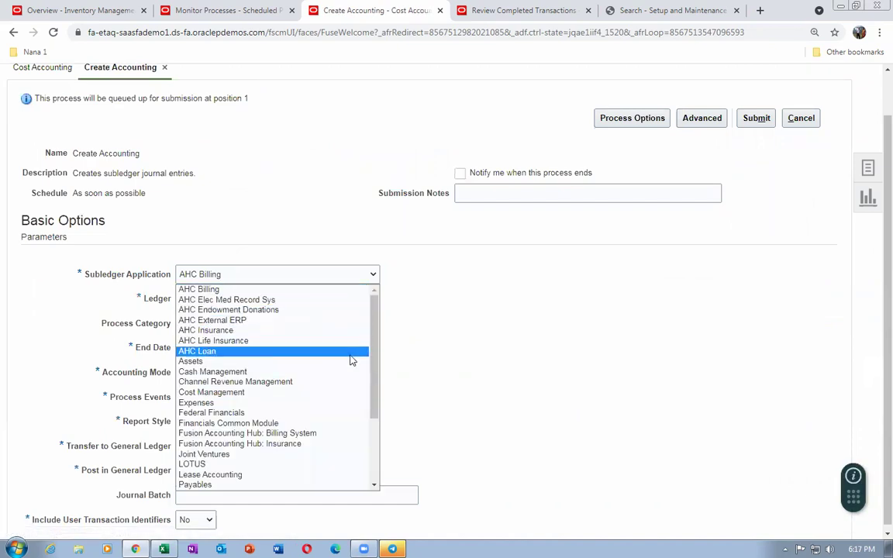
pyautogui.moveTo(373, 364); pyautogui.dragTo(372, 393)
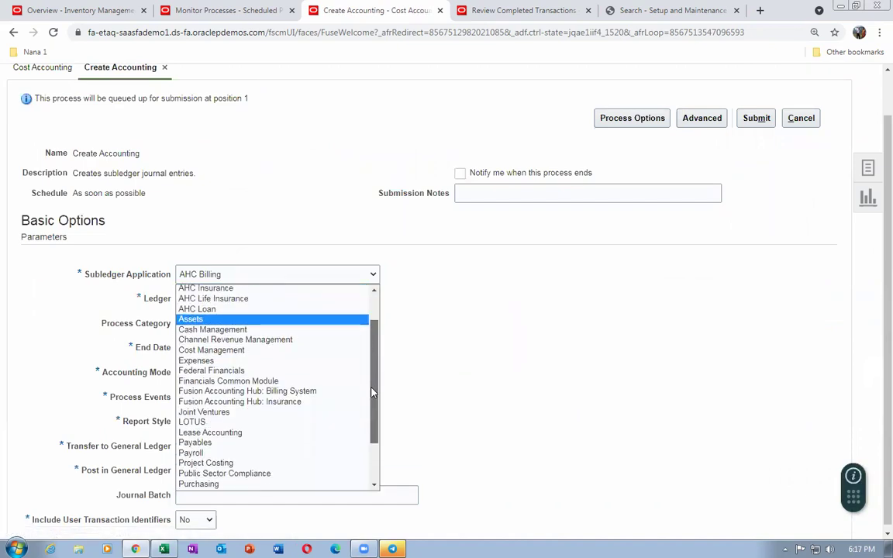
pyautogui.click(206, 350)
pyautogui.click(203, 298)
pyautogui.write('j10')
pyautogui.press('Tab')
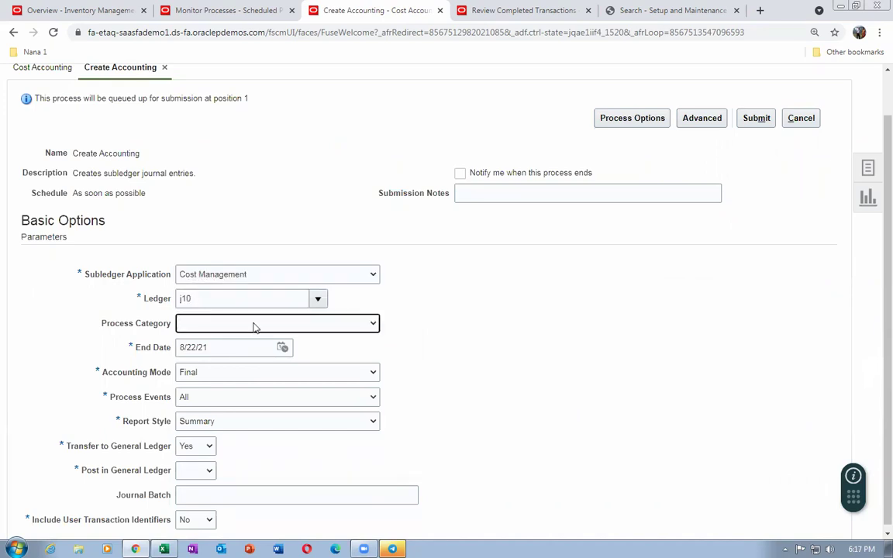
pyautogui.click(214, 422)
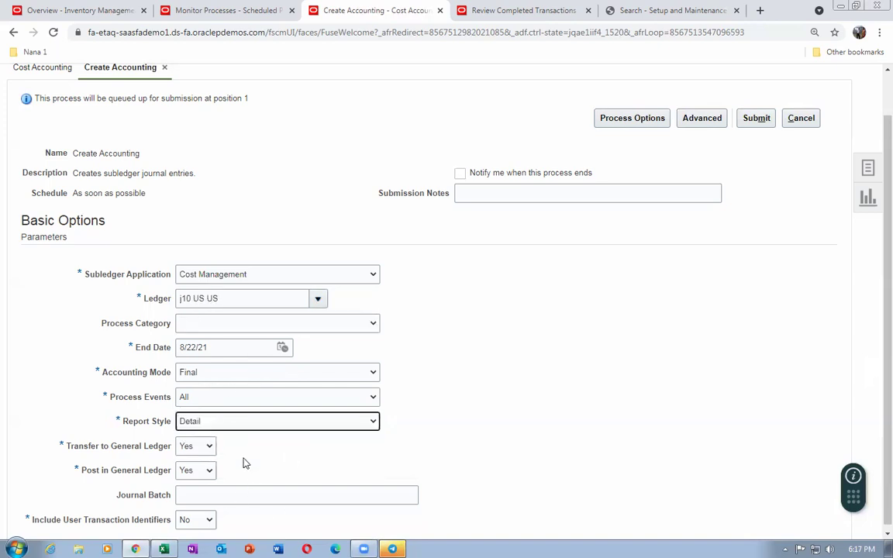
pyautogui.click(763, 122)
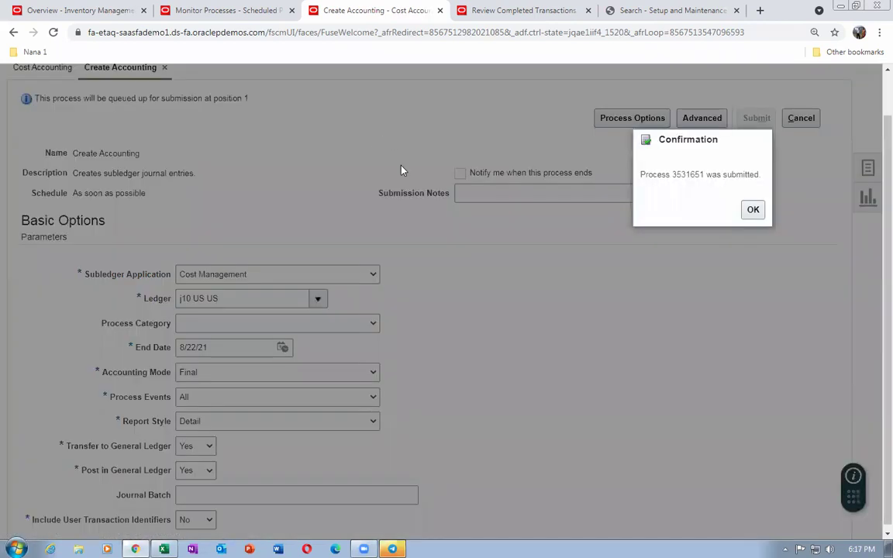
pyautogui.click(751, 209)
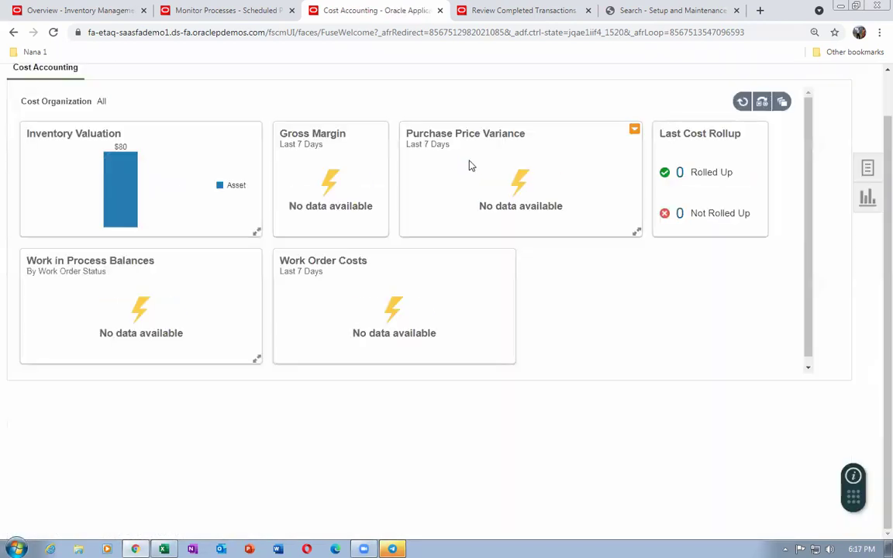
# Refresh the Monitor Processes list until Create Accounting 3531651 shows as Running
pyautogui.click(245, 17)
pyautogui.click(534, 248)
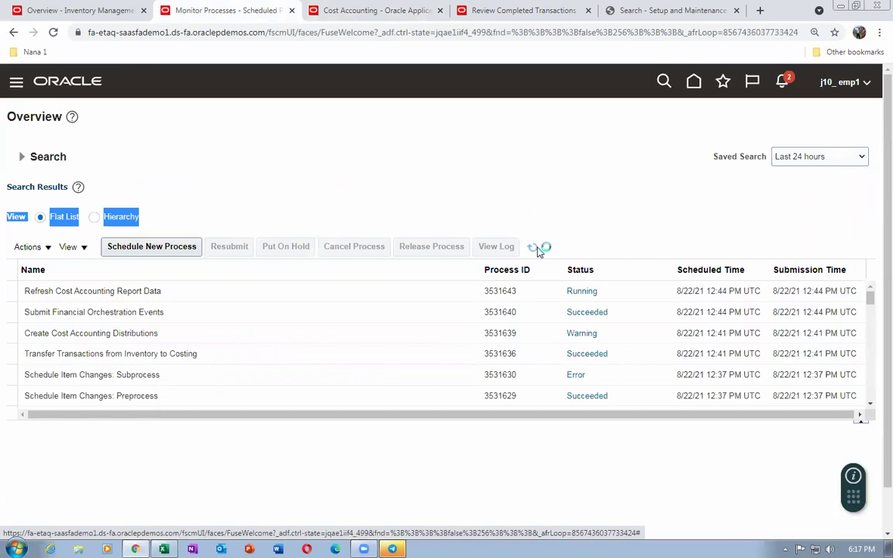
pyautogui.click(534, 248)
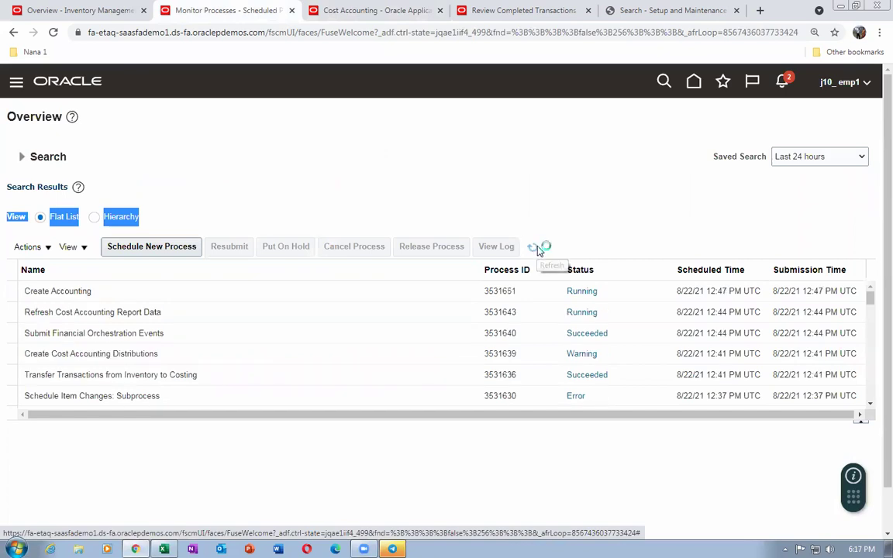
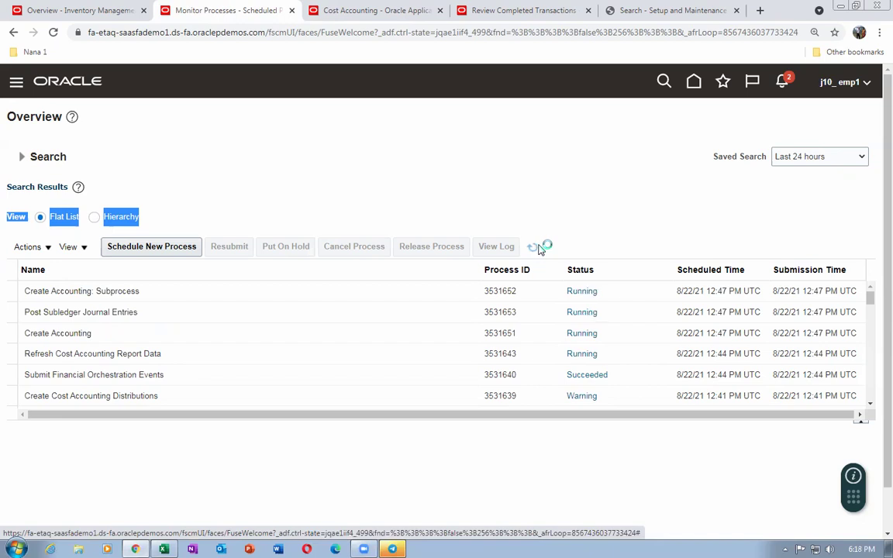
# Refresh the scheduled process statuses repeatedly to track the journal import progress
pyautogui.click(534, 247)
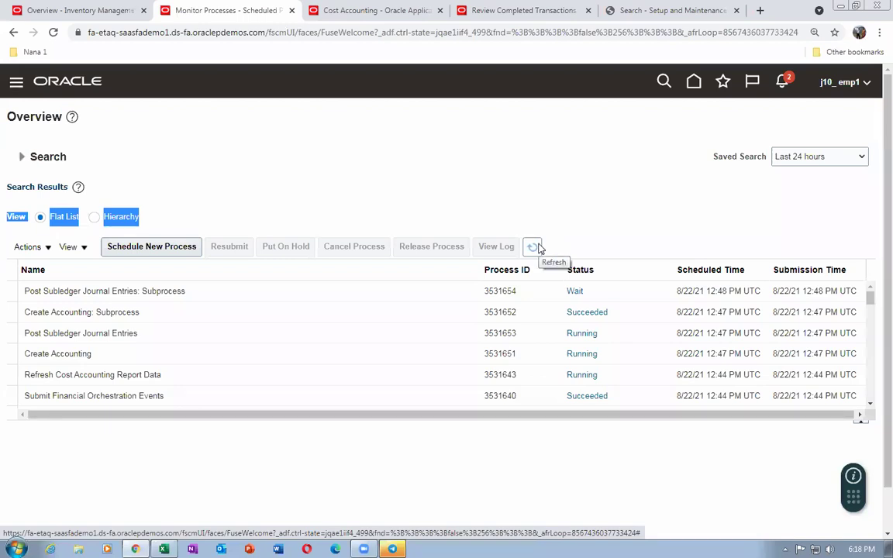
pyautogui.click(540, 249)
pyautogui.click(535, 249)
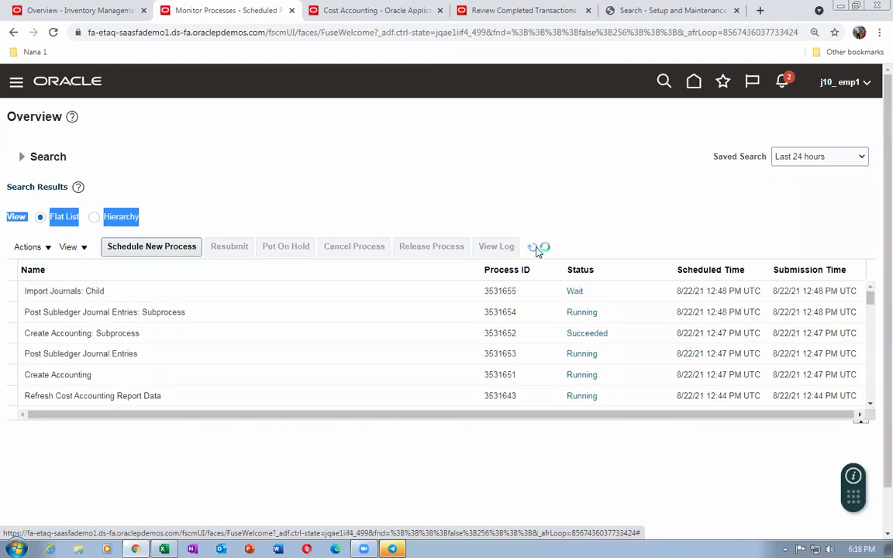
pyautogui.click(536, 249)
pyautogui.click(533, 248)
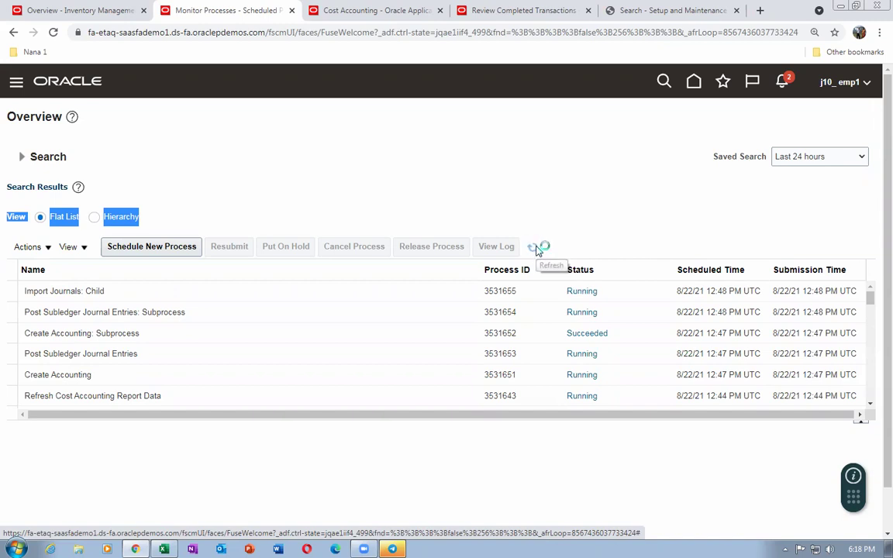
pyautogui.click(535, 248)
# Confirm Import Journals: Child succeeded, then bring up the 59_Actual Cost Demo workbook
pyautogui.click(534, 248)
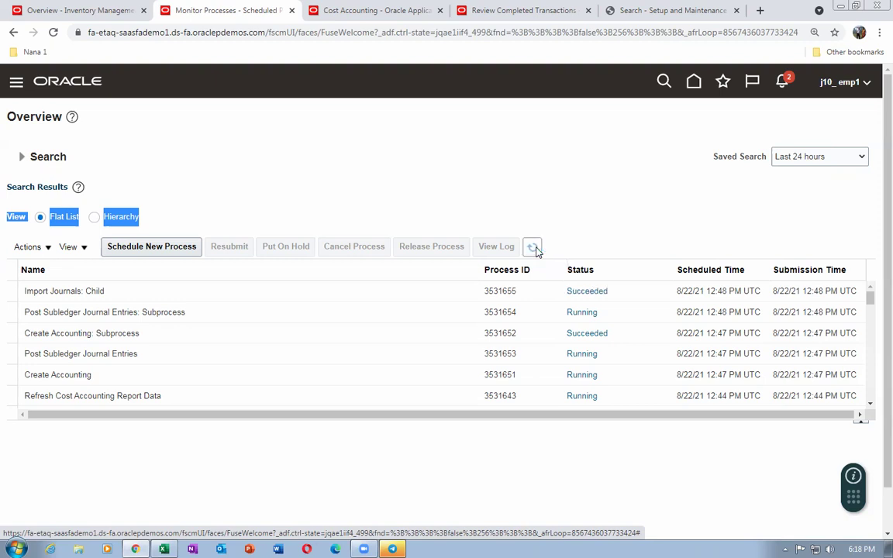
pyautogui.click(535, 248)
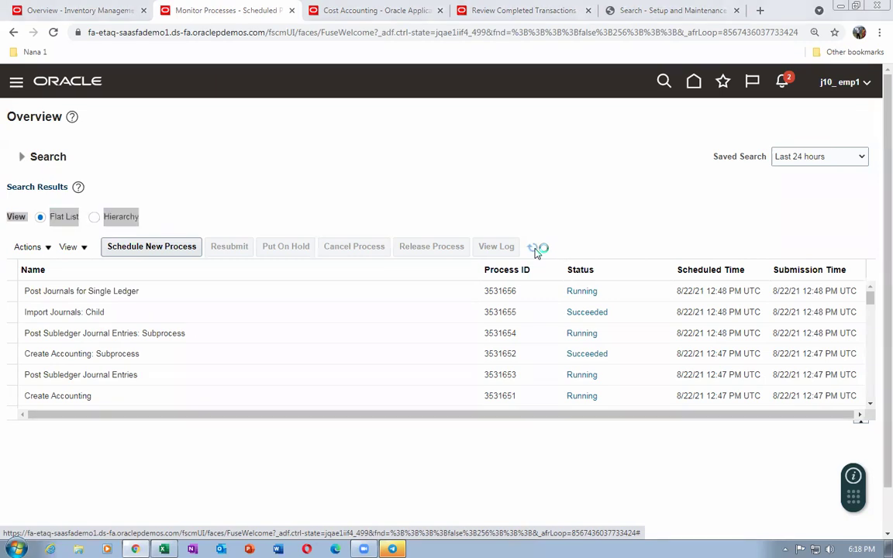
pyautogui.click(164, 549)
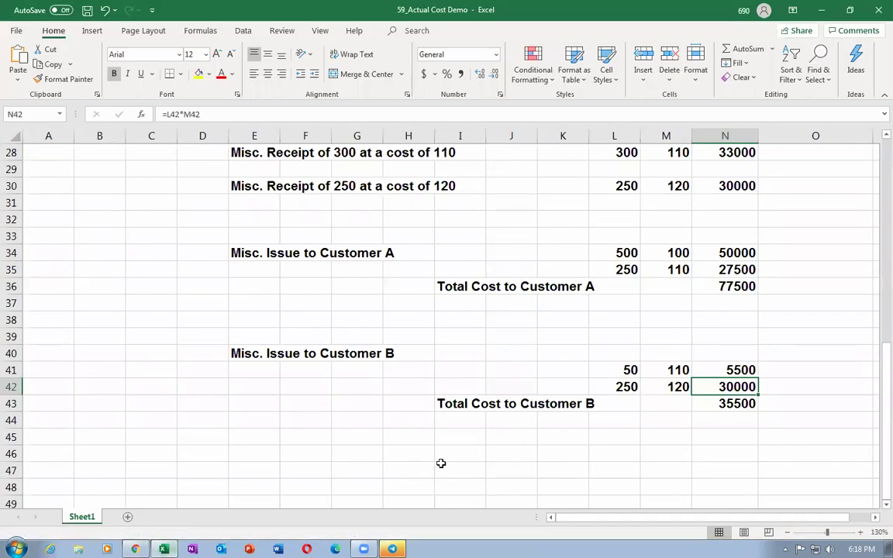
# Highlight the expected costs of the three receipt lines in column O
pyautogui.scroll(3, 868, 321)
pyautogui.scroll(6, 872, 323)
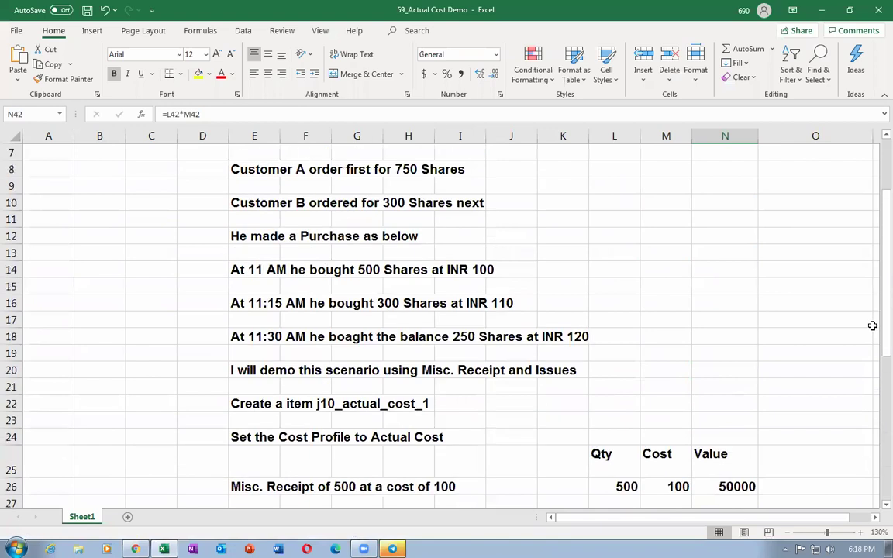
pyautogui.scroll(-6, 873, 325)
pyautogui.moveTo(791, 288); pyautogui.dragTo(796, 350)
# Highlight the two issue lines each for Customers A and B, then return to Scheduled Processes
pyautogui.scroll(-3, 778, 309)
pyautogui.moveTo(778, 253)
pyautogui.mouseDown()
pyautogui.moveTo(777, 240)
pyautogui.moveTo(787, 268)
pyautogui.mouseUp()
pyautogui.moveTo(788, 371)
pyautogui.mouseDown()
pyautogui.moveTo(792, 395)
pyautogui.moveTo(796, 388)
pyautogui.mouseUp()
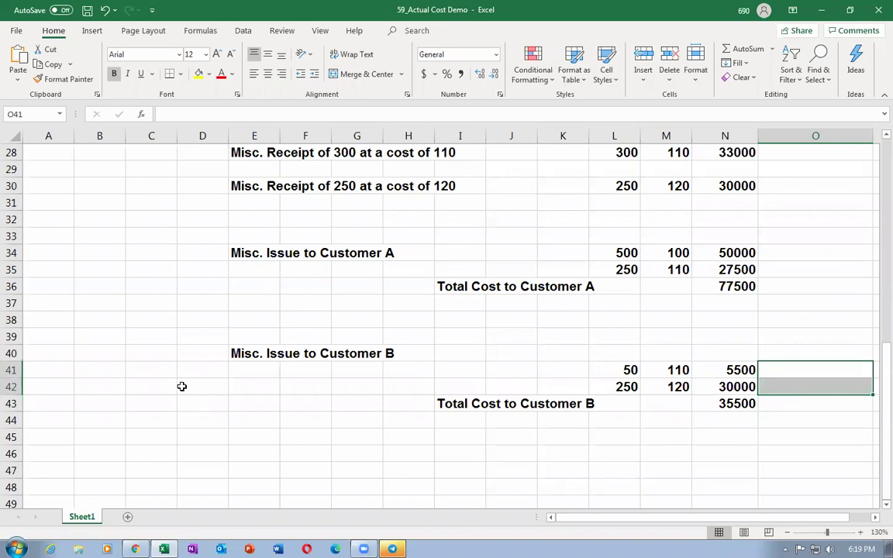
pyautogui.hotkey('alt', 'Tab')
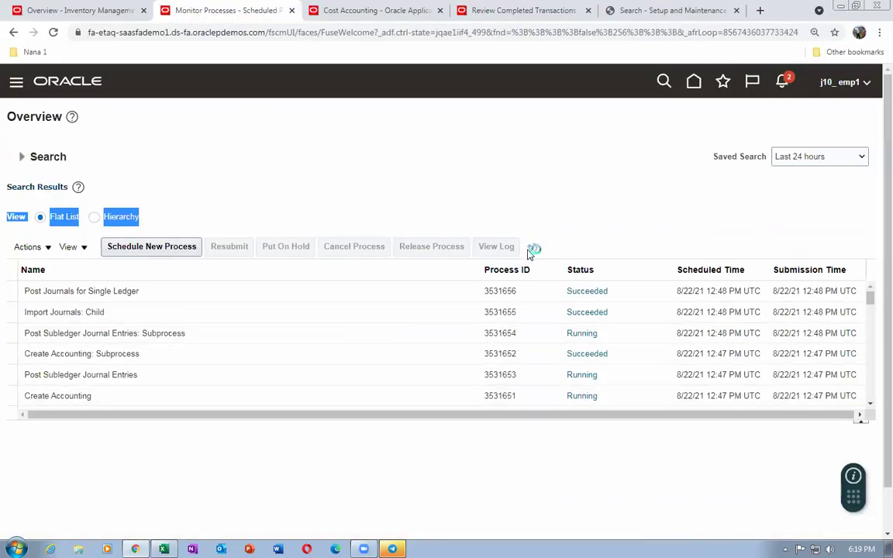
# Refresh until Create Accounting Execution Report shows Succeeded, then select its row for details
pyautogui.click(532, 250)
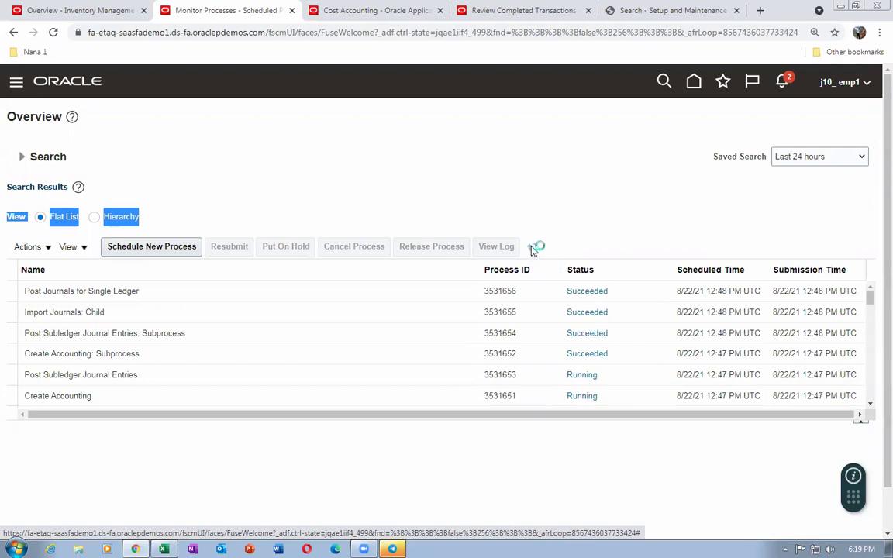
pyautogui.click(535, 248)
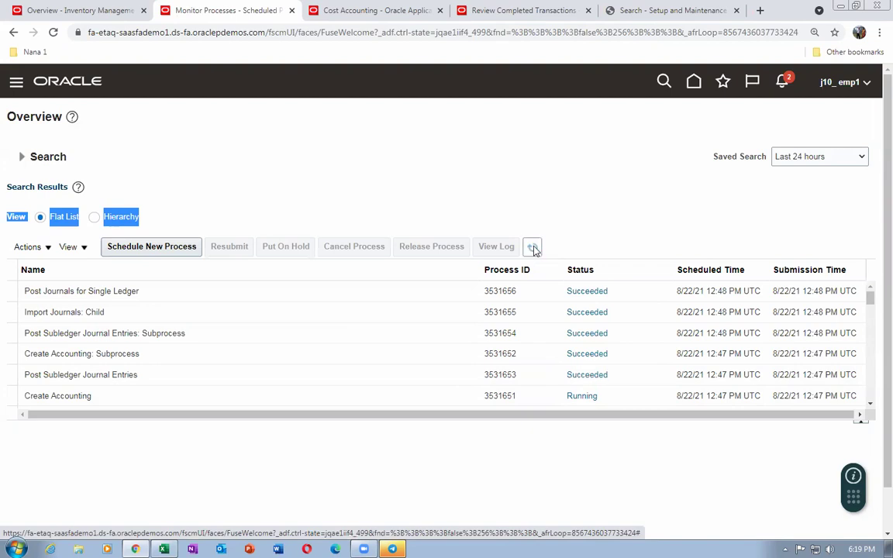
pyautogui.click(534, 248)
pyautogui.click(534, 248)
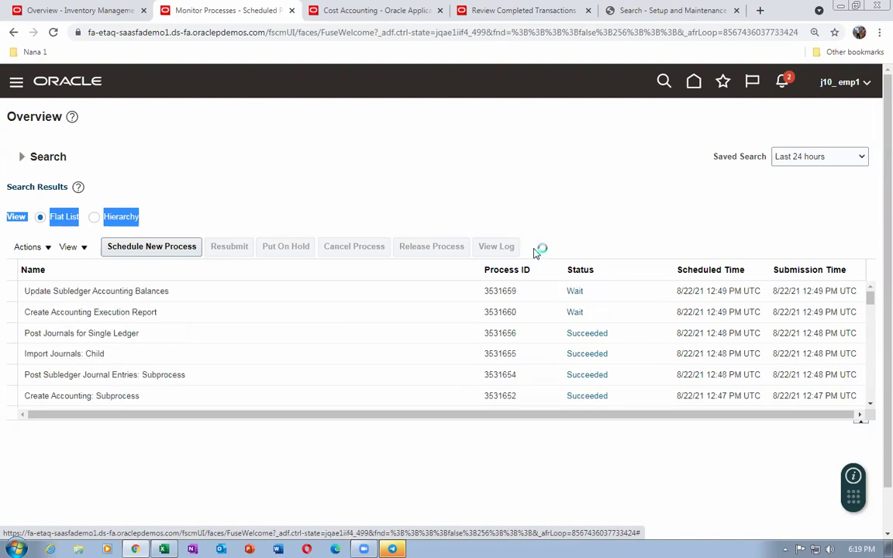
pyautogui.click(533, 250)
pyautogui.click(534, 249)
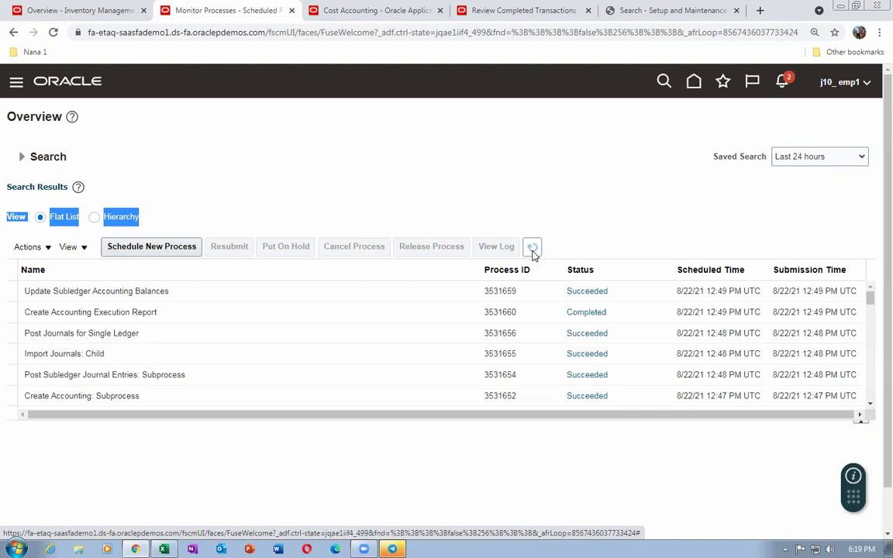
pyautogui.click(533, 249)
pyautogui.click(245, 314)
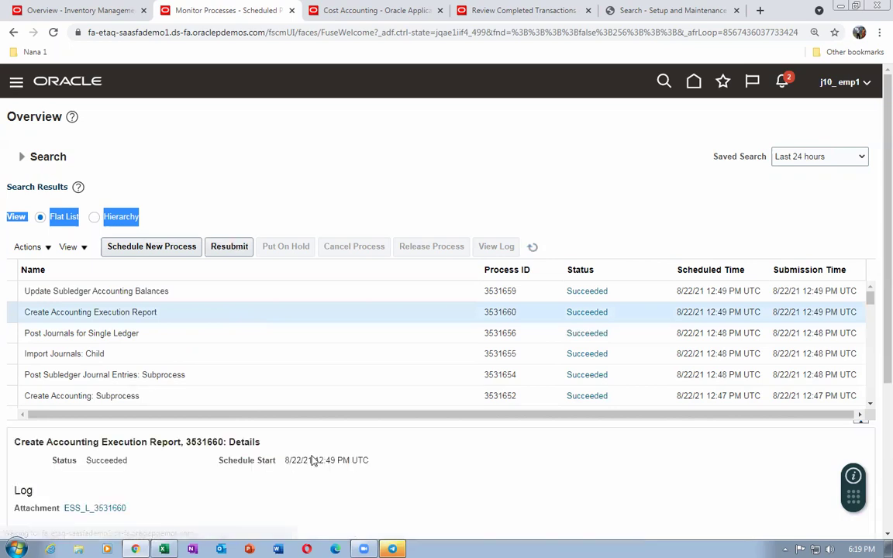
# Republish the Create Accounting Execution Report, export it to PDF, and open the downloaded file
pyautogui.scroll(-3, 312, 458)
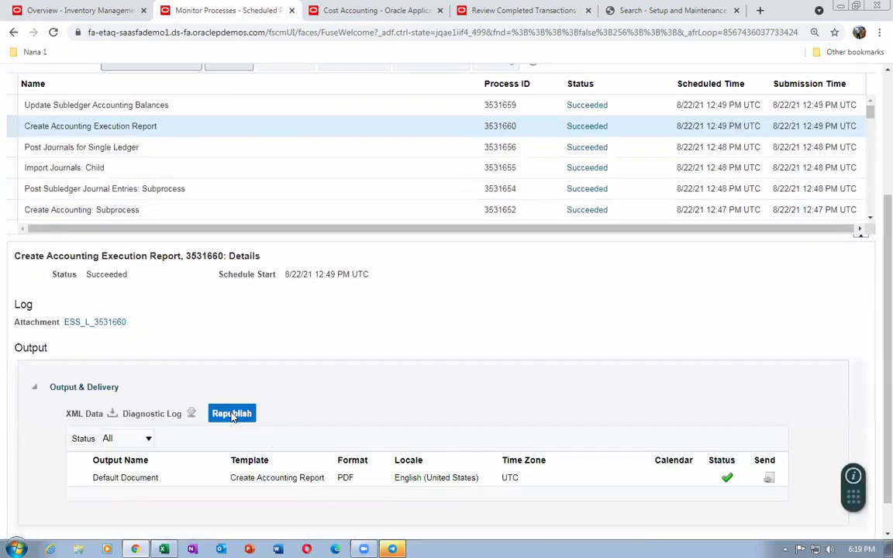
pyautogui.click(232, 413)
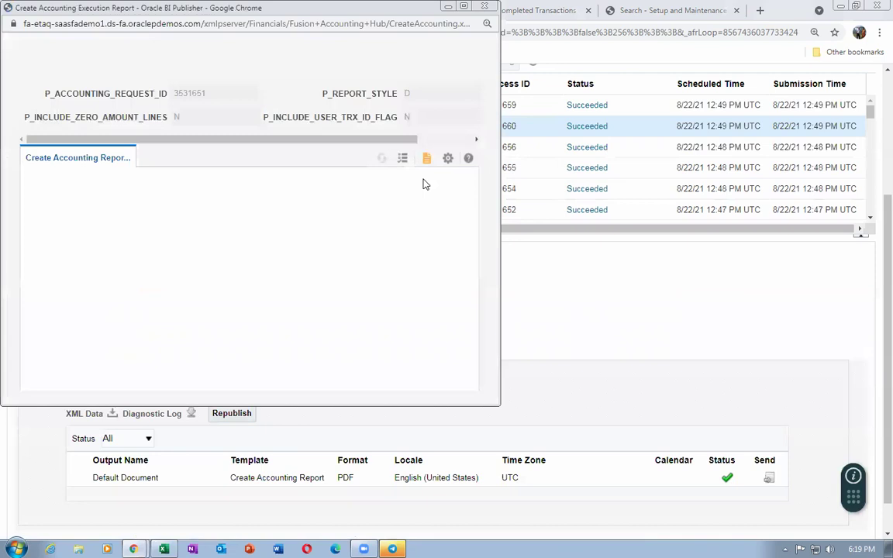
pyautogui.click(449, 160)
pyautogui.moveTo(434, 178)
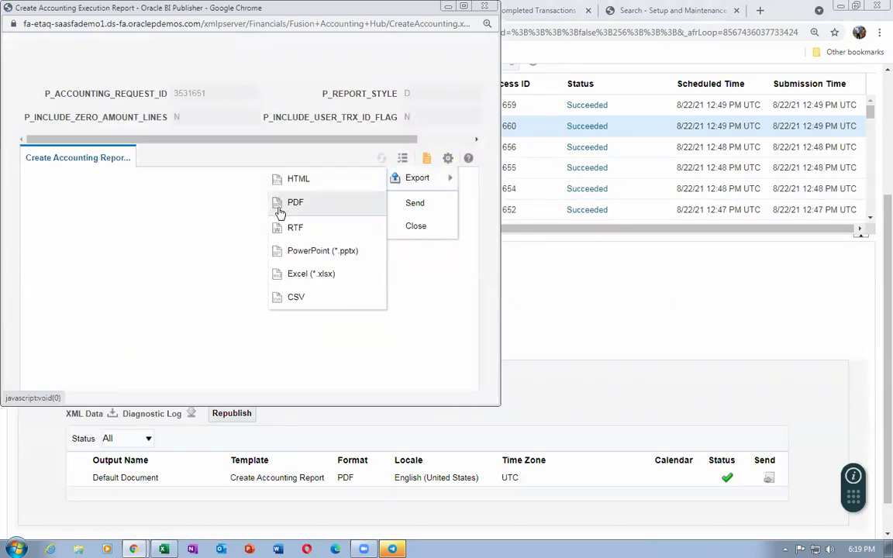
pyautogui.click(283, 205)
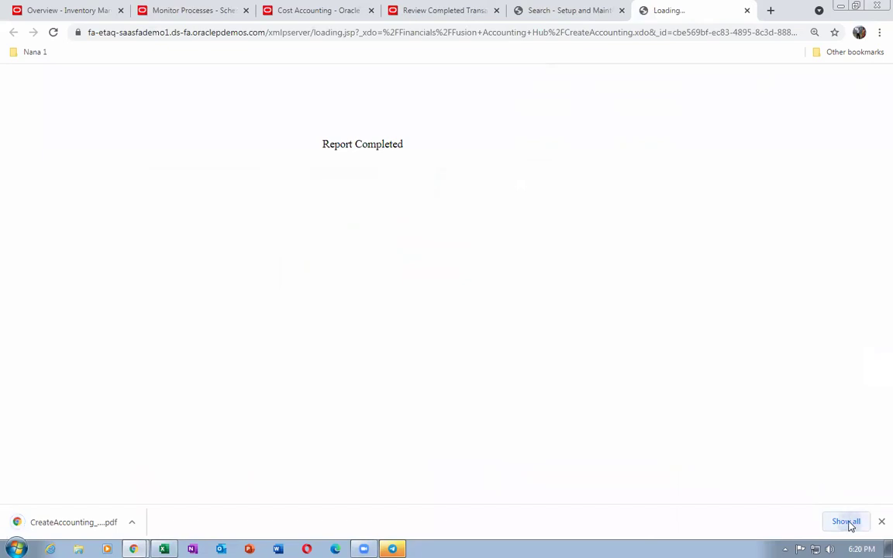
pyautogui.click(847, 522)
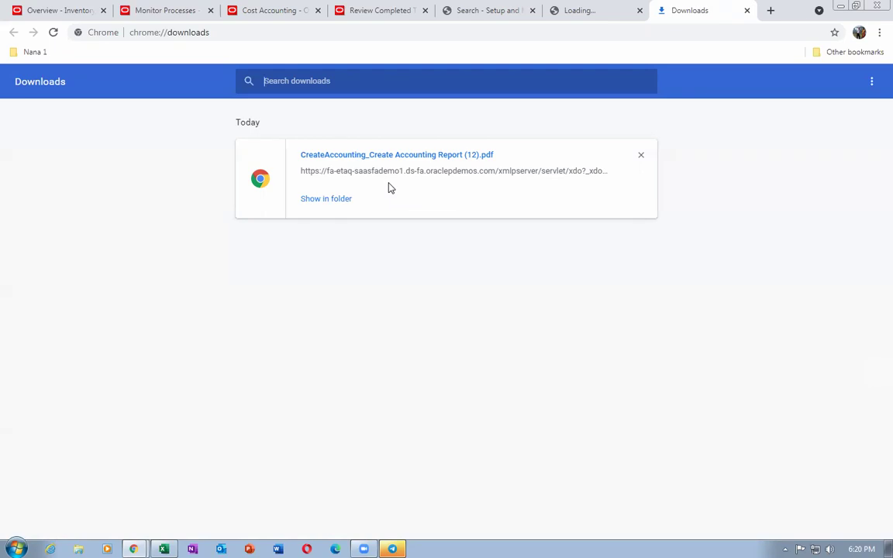
pyautogui.click(398, 155)
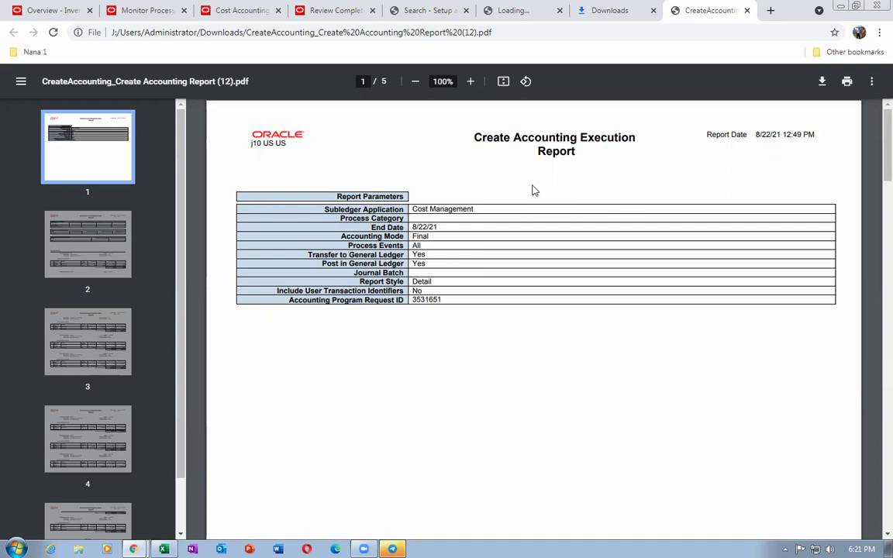
# Point out the Cost Adjustment event class in the report's event summary
pyautogui.scroll(-3, 600, 335)
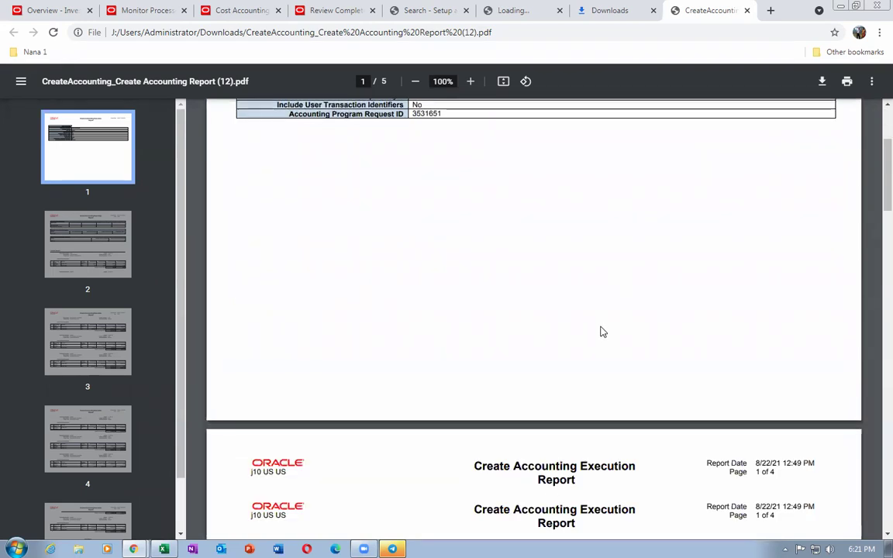
pyautogui.scroll(-3, 603, 334)
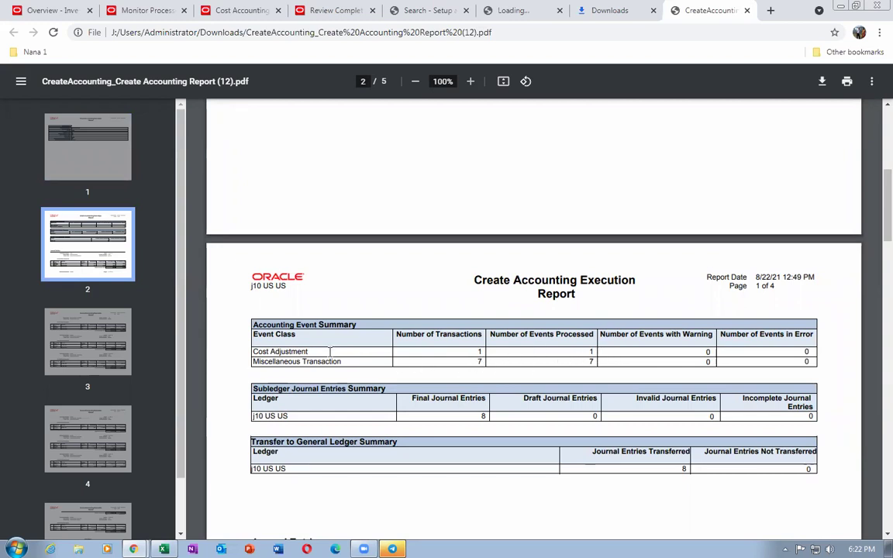
pyautogui.moveTo(254, 351); pyautogui.dragTo(308, 351)
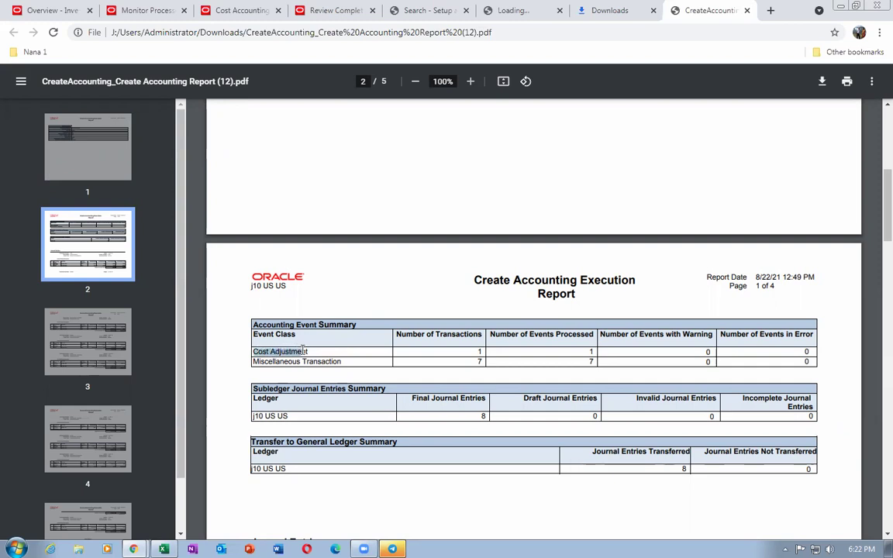
pyautogui.click(355, 369)
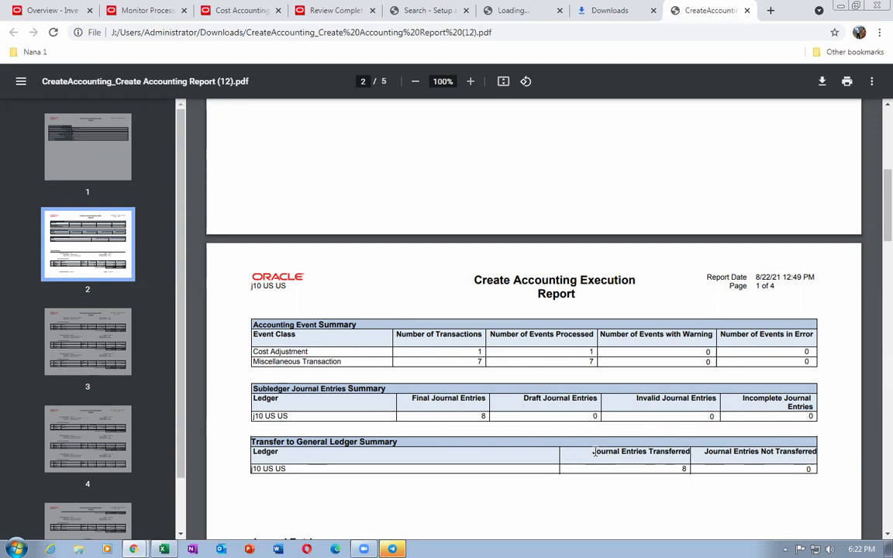
# Point out the Manual Cost Adjustment journal entry and read through the 8 transferred entries
pyautogui.scroll(-2, 594, 451)
pyautogui.scroll(-2, 596, 451)
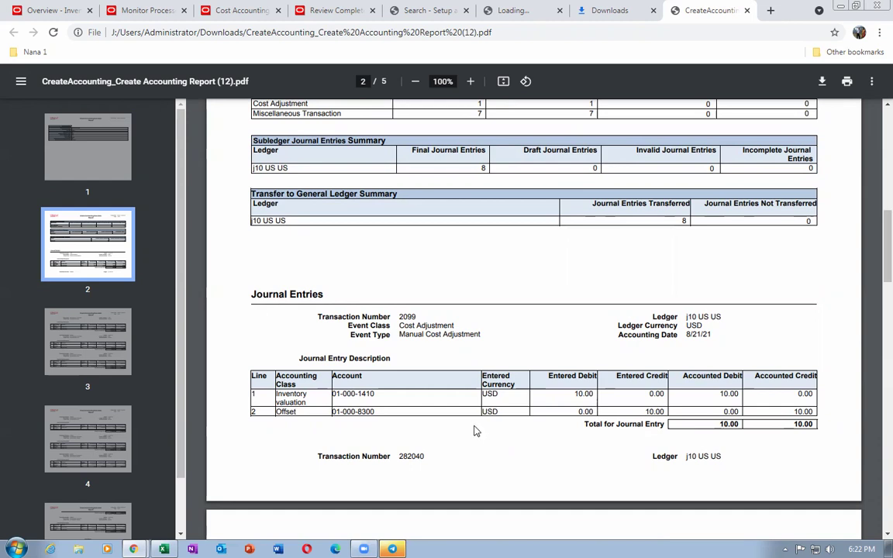
pyautogui.moveTo(408, 335); pyautogui.dragTo(463, 334)
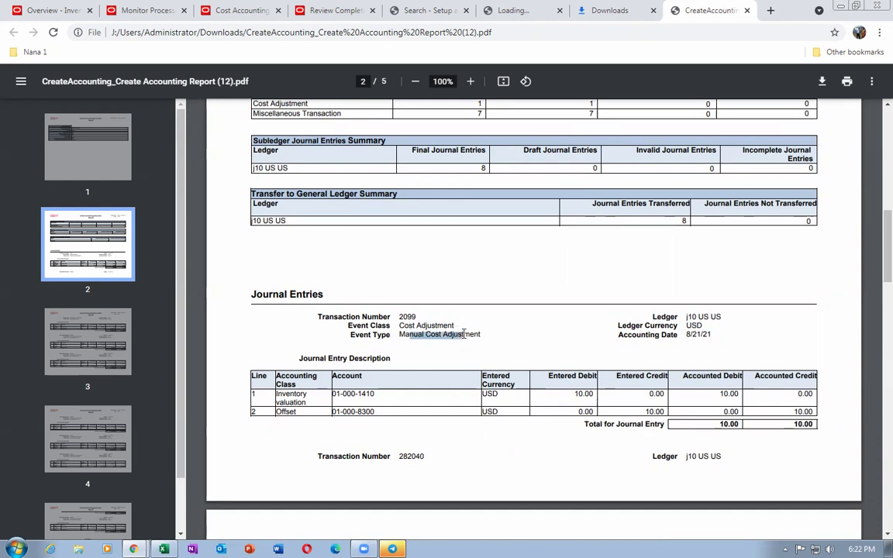
pyautogui.click(533, 352)
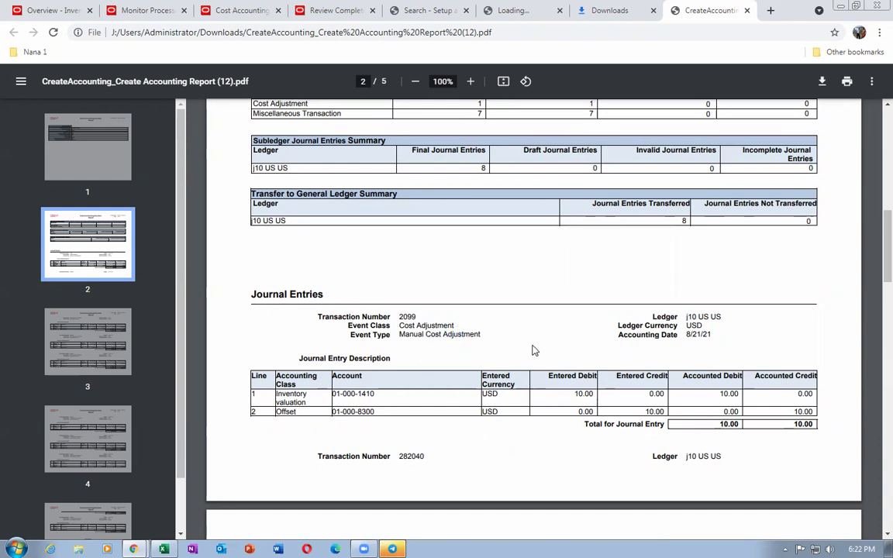
pyautogui.scroll(-2, 533, 352)
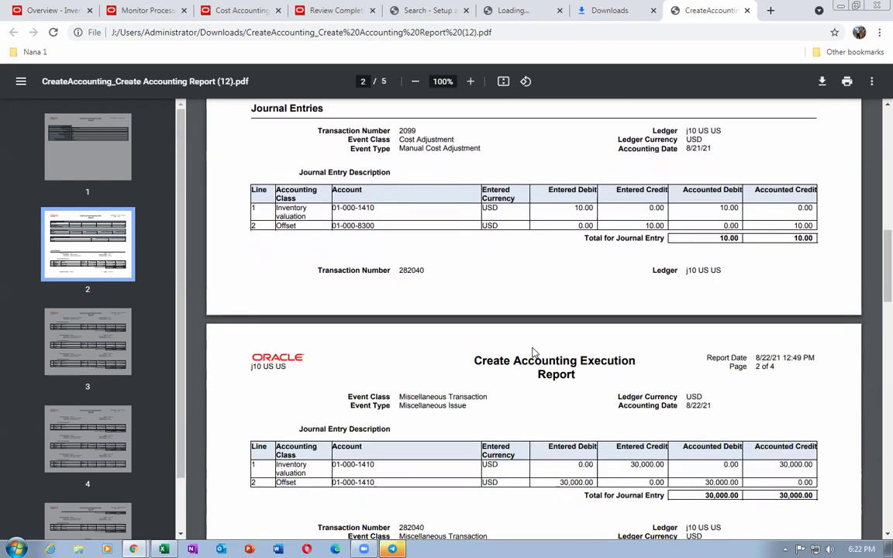
pyautogui.scroll(-3, 531, 364)
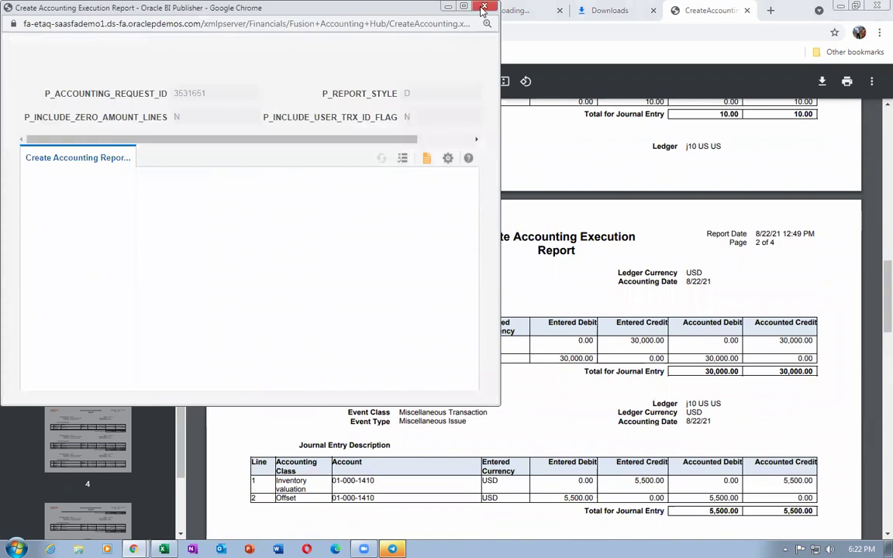
pyautogui.click(447, 6)
pyautogui.click(163, 549)
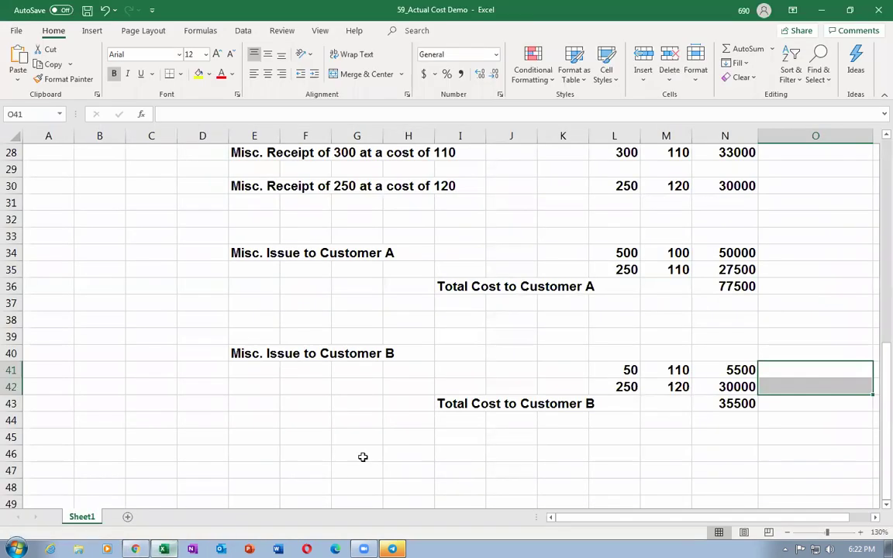
pyautogui.click(636, 439)
pyautogui.click(713, 387)
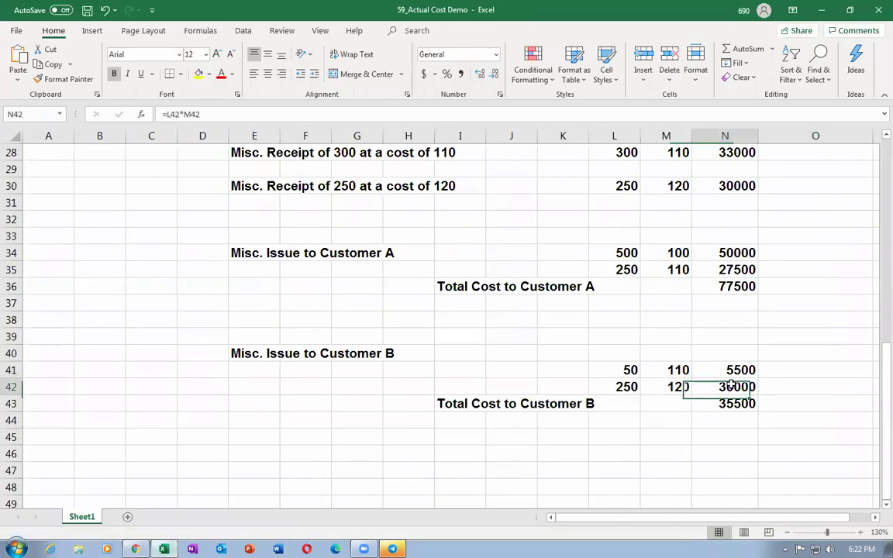
pyautogui.scroll(2, 772, 404)
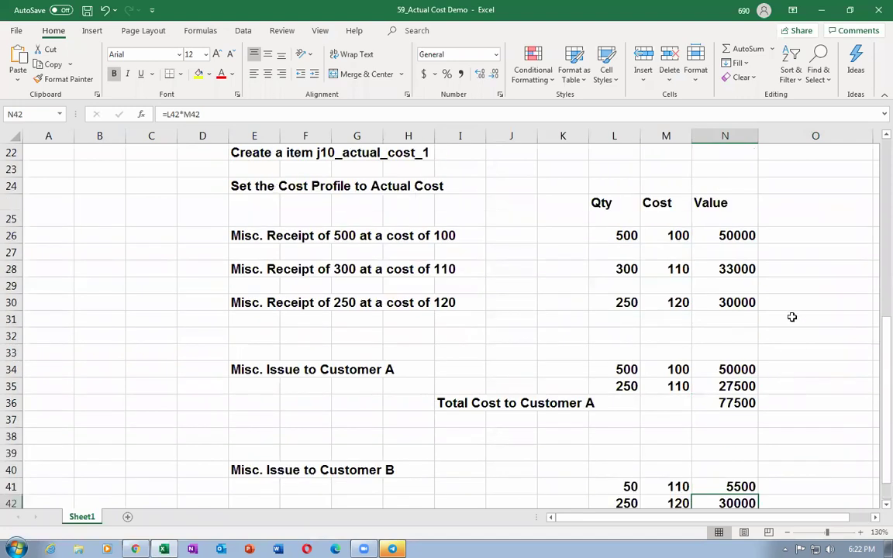
pyautogui.click(725, 303)
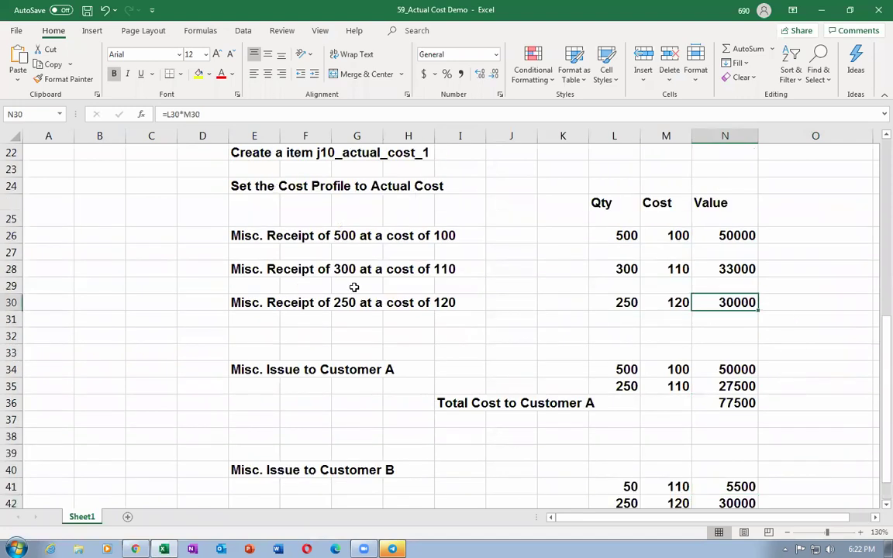
pyautogui.hotkey('alt', 'Tab')
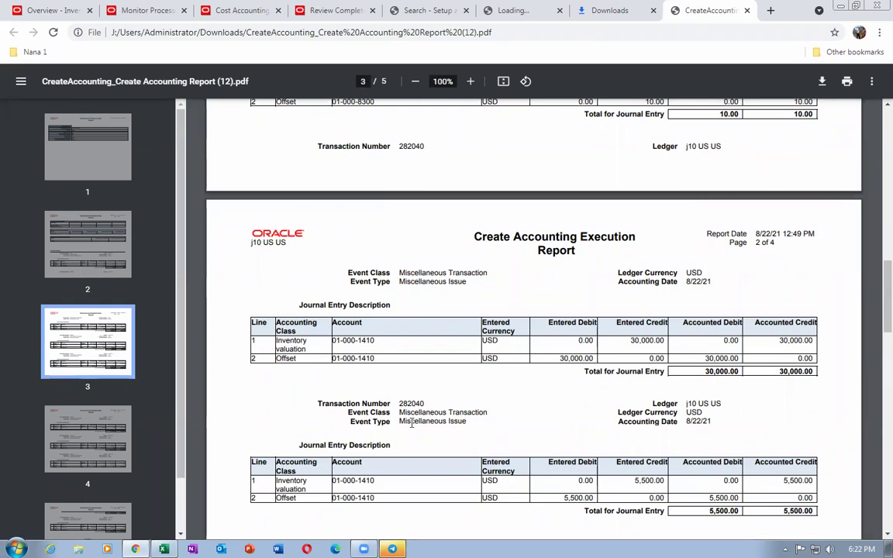
pyautogui.moveTo(405, 422); pyautogui.dragTo(465, 421)
pyautogui.scroll(-2, 531, 435)
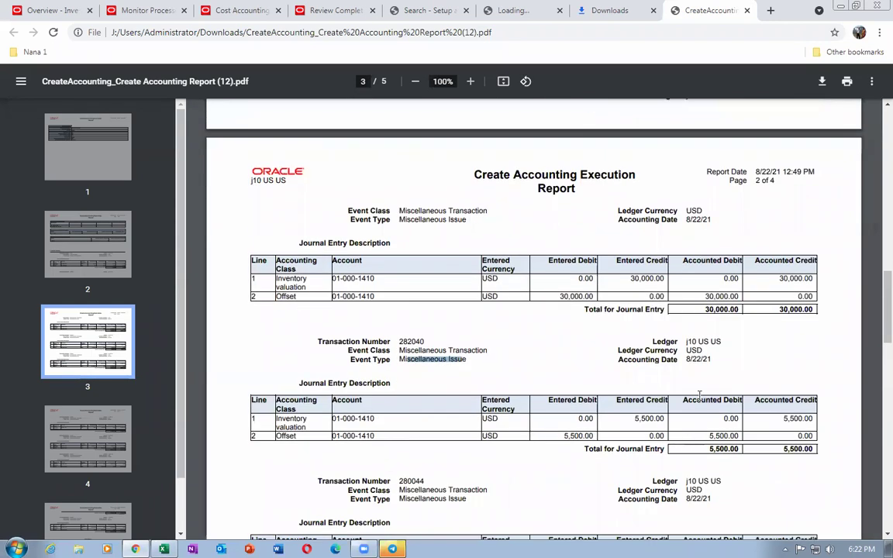
pyautogui.hotkey('alt', 'Tab')
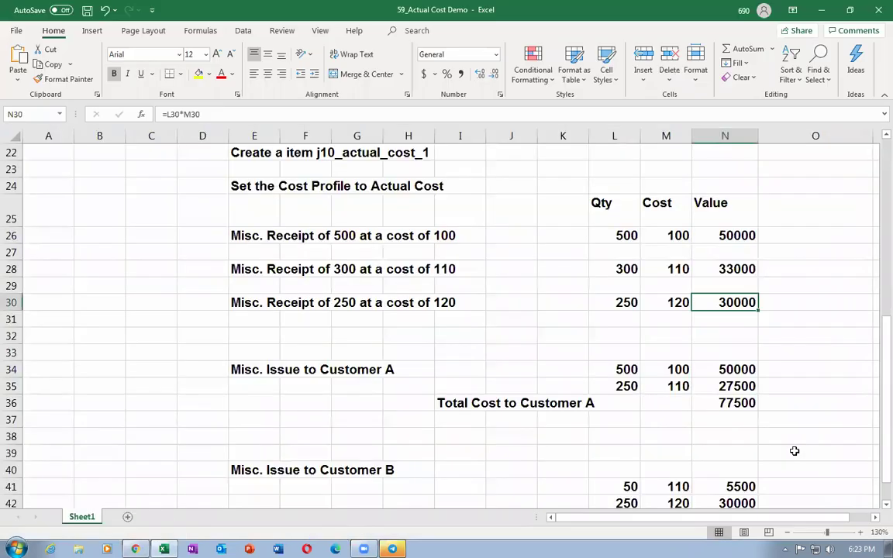
pyautogui.scroll(-2, 758, 487)
pyautogui.click(739, 385)
pyautogui.click(740, 371)
pyautogui.hotkey('alt', 'Tab')
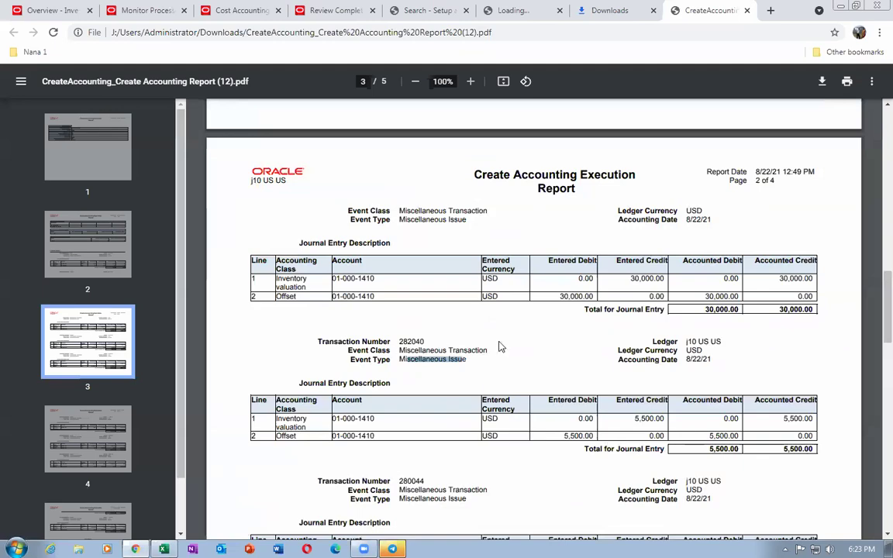
pyautogui.scroll(-5, 446, 365)
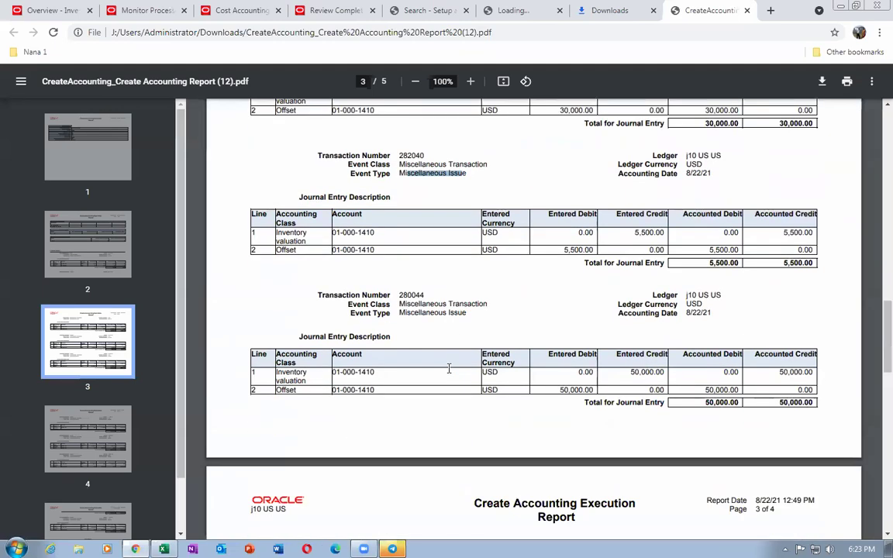
pyautogui.scroll(-2, 448, 368)
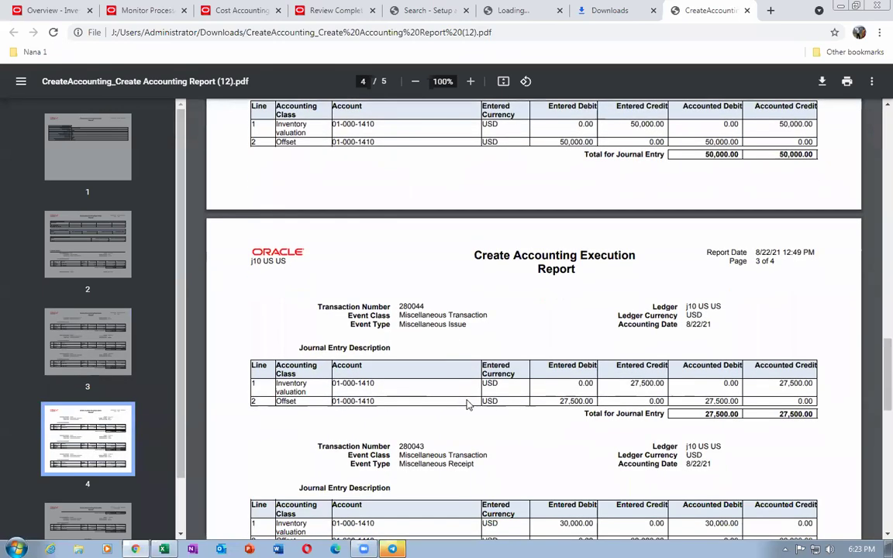
pyautogui.scroll(-3, 791, 439)
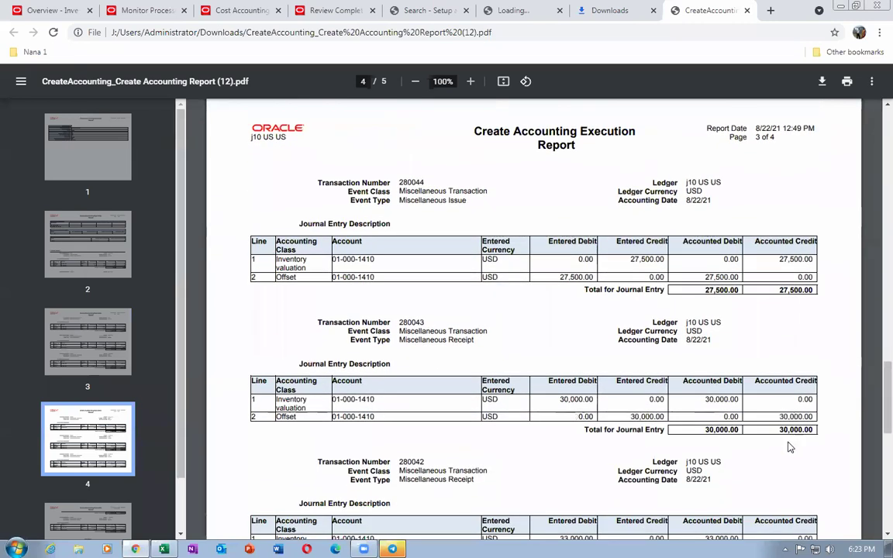
pyautogui.hotkey('alt', 'Tab')
pyautogui.click(722, 387)
pyautogui.click(733, 369)
pyautogui.click(740, 270)
pyautogui.click(739, 251)
pyautogui.hotkey('alt', 'Tab')
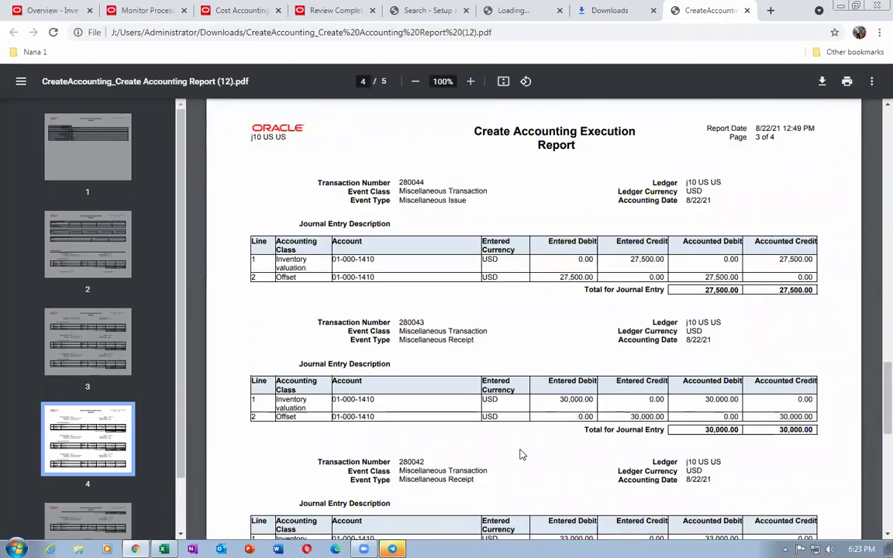
pyautogui.scroll(-5, 522, 455)
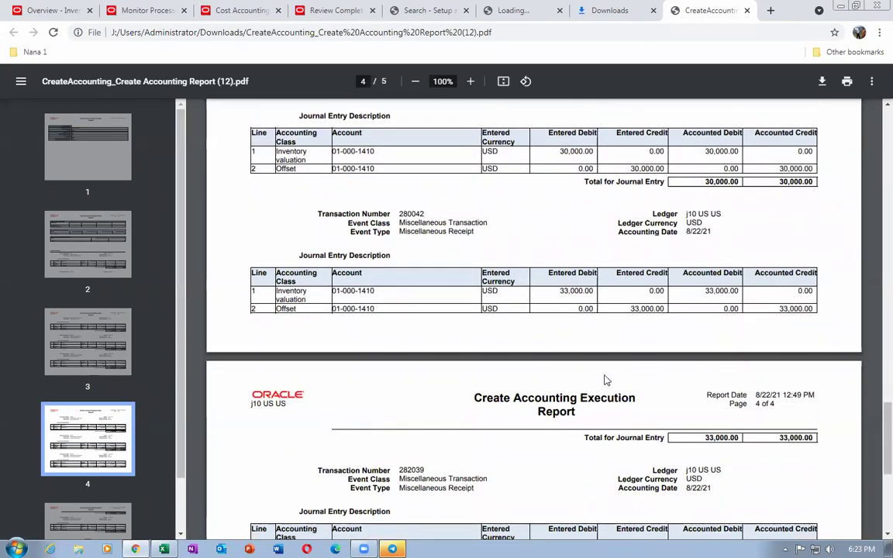
pyautogui.scroll(-3, 606, 380)
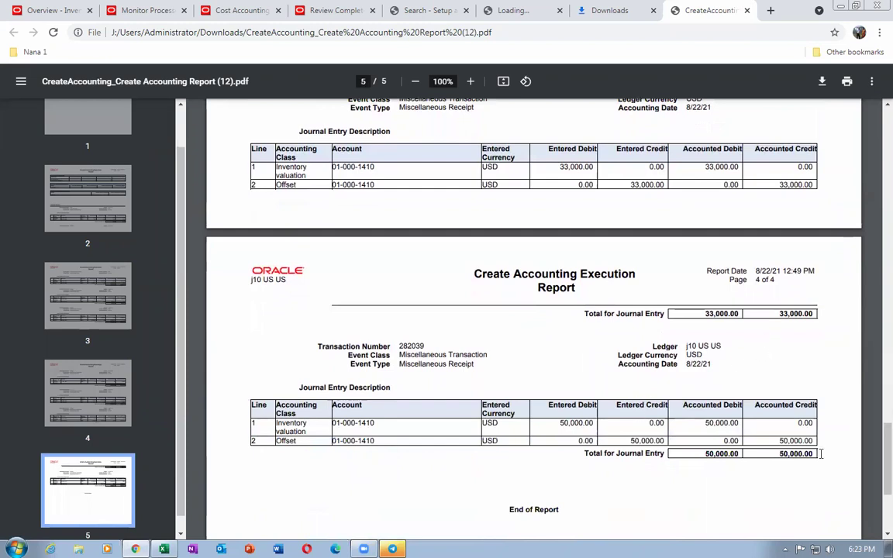
pyautogui.scroll(2, 706, 380)
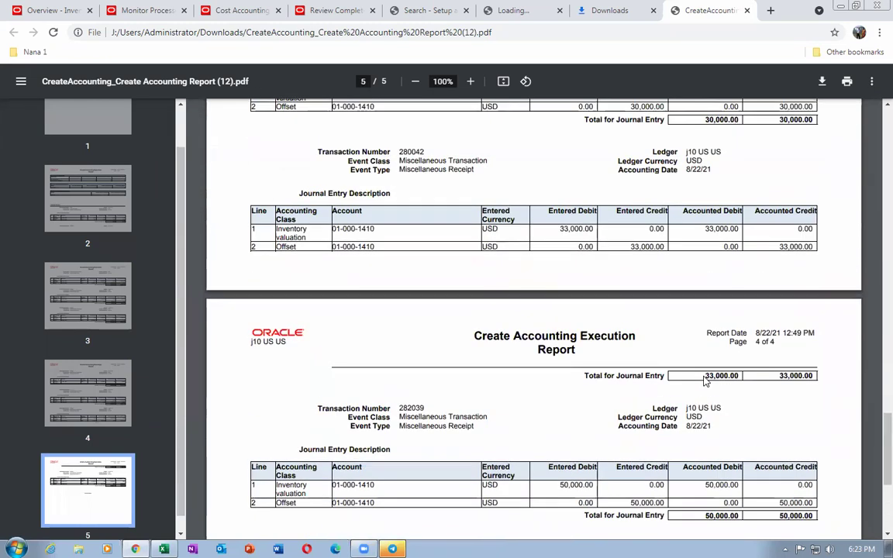
pyautogui.scroll(3, 706, 380)
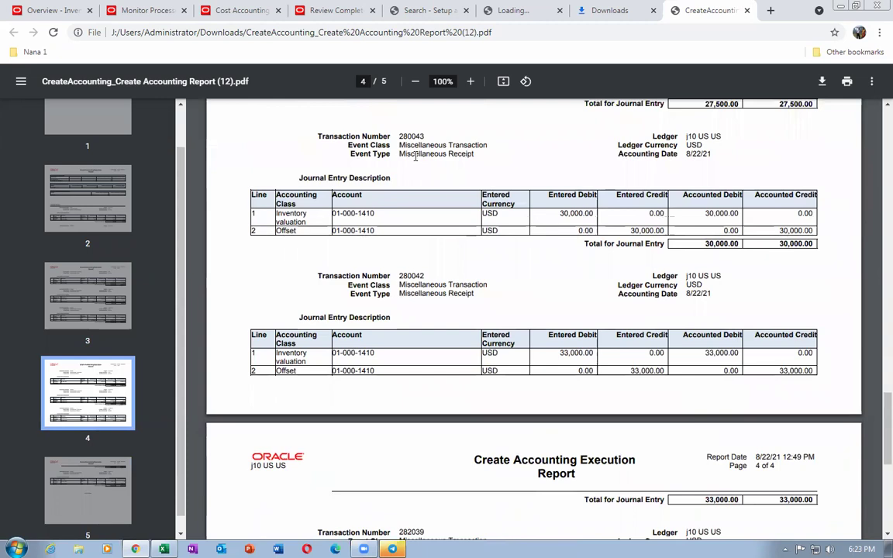
pyautogui.moveTo(415, 156); pyautogui.dragTo(463, 154)
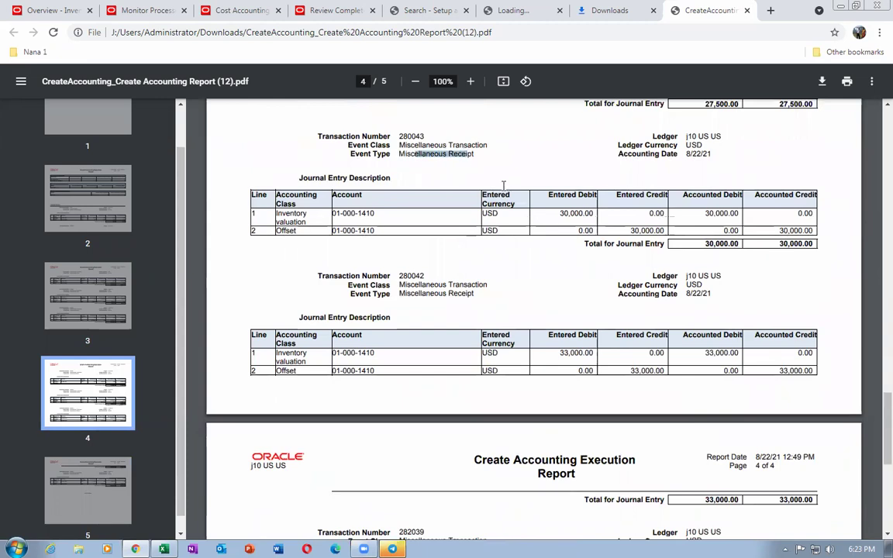
pyautogui.scroll(5, 457, 166)
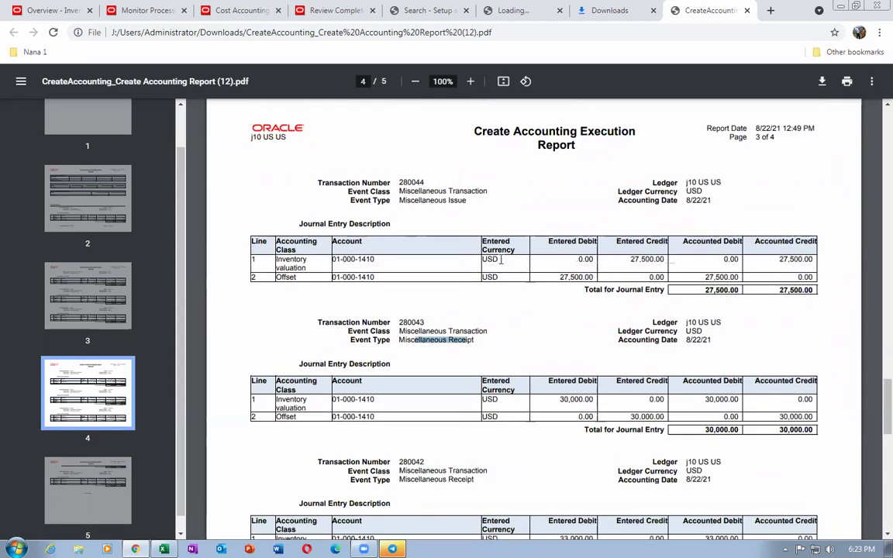
pyautogui.scroll(5, 501, 259)
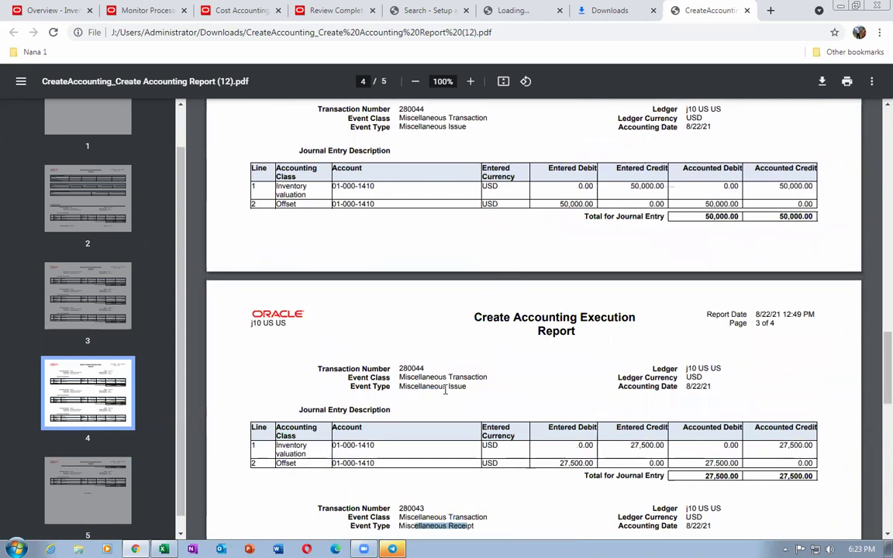
pyautogui.moveTo(413, 392); pyautogui.dragTo(454, 392)
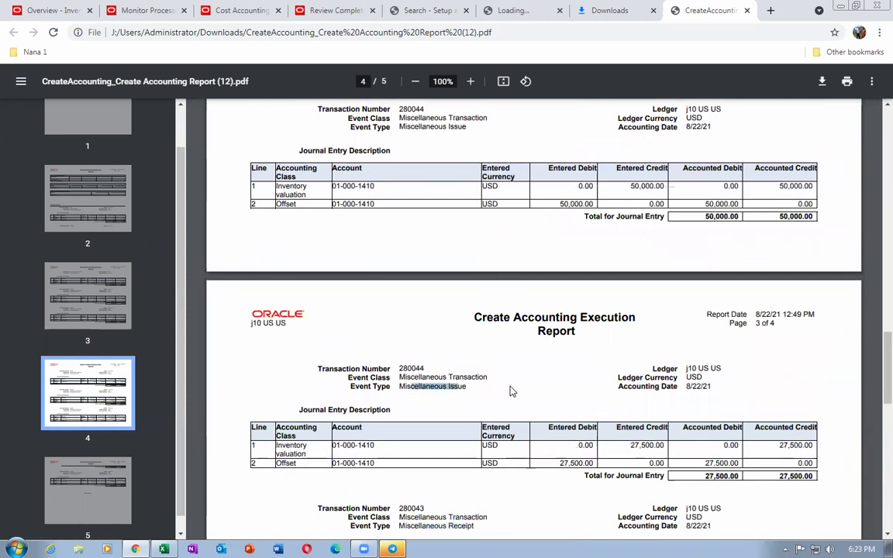
pyautogui.scroll(3, 505, 357)
pyautogui.scroll(2, 500, 357)
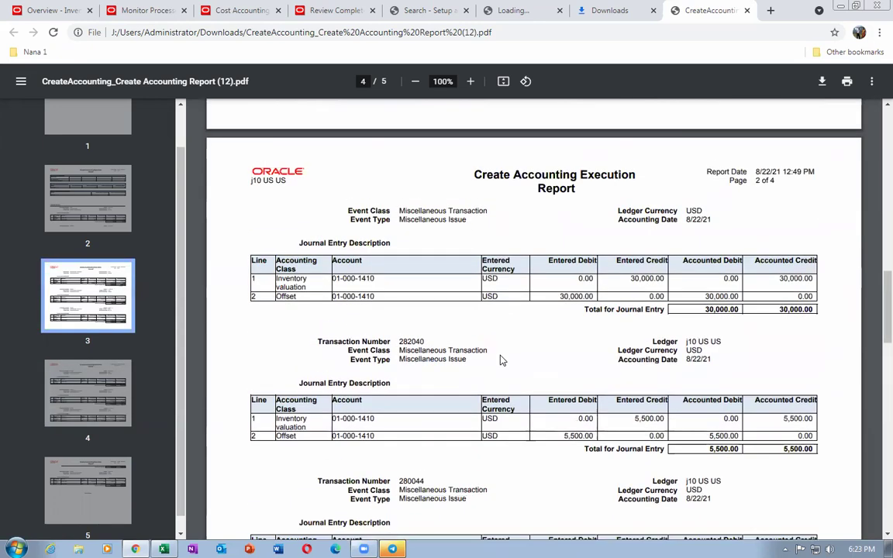
pyautogui.scroll(12, 501, 358)
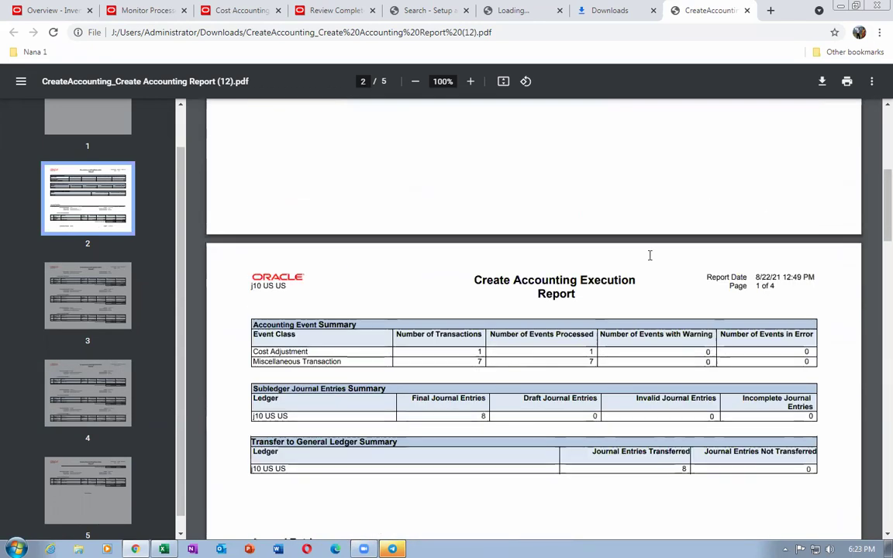
# Close the report PDF, Downloads and Loading tabs and return to the Cost Accounting dashboard
pyautogui.click(747, 10)
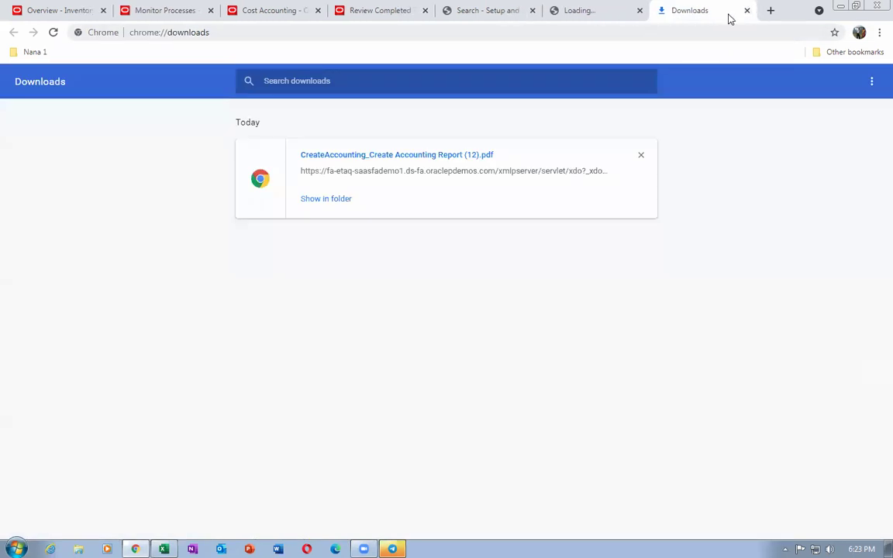
pyautogui.click(748, 10)
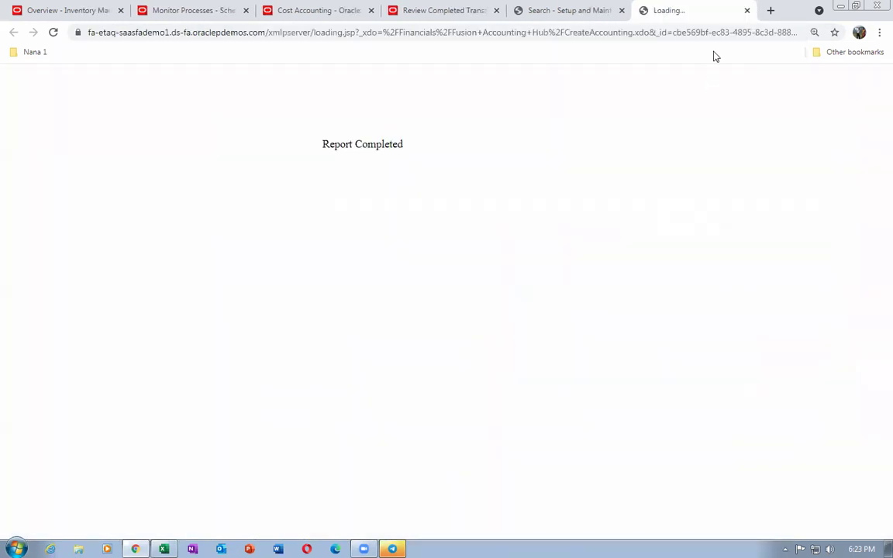
pyautogui.click(748, 12)
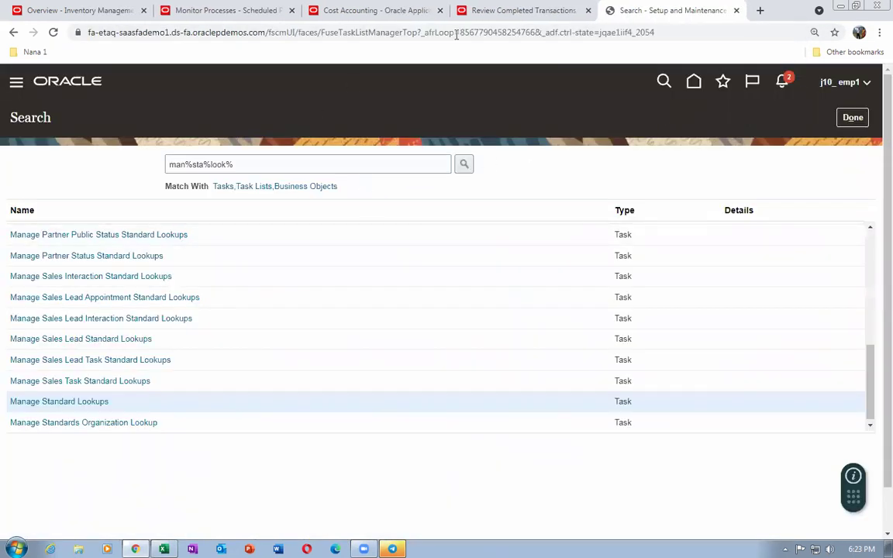
pyautogui.click(500, 14)
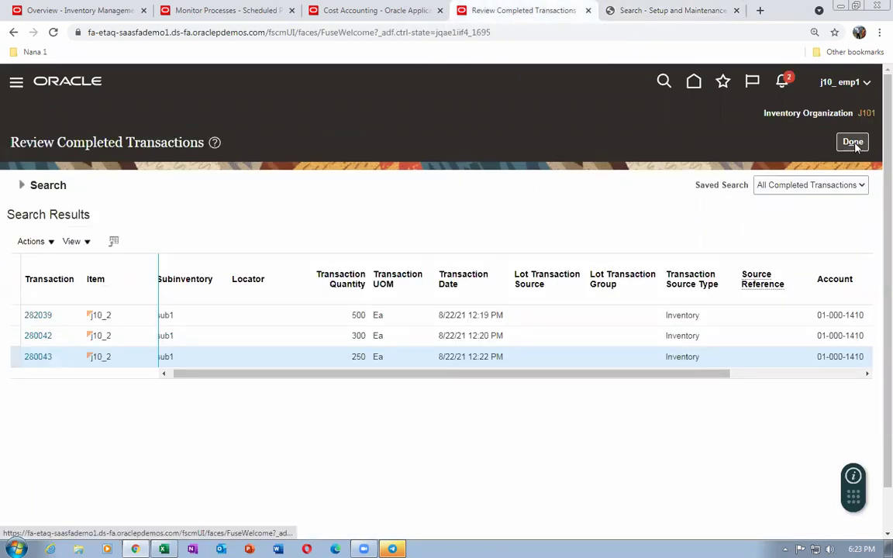
pyautogui.click(356, 19)
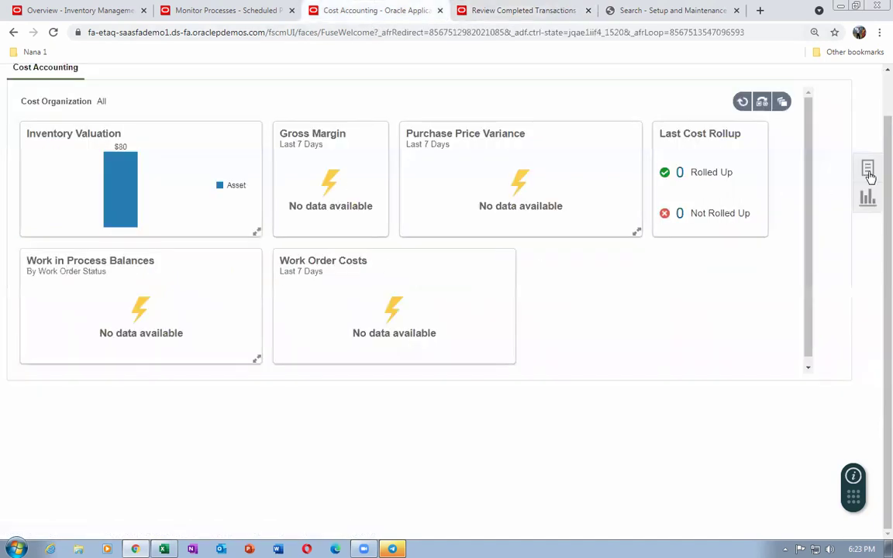
# Search Review Item Costs for item j10_cost_test, showing a 0.90000 USD unit cost
pyautogui.click(868, 172)
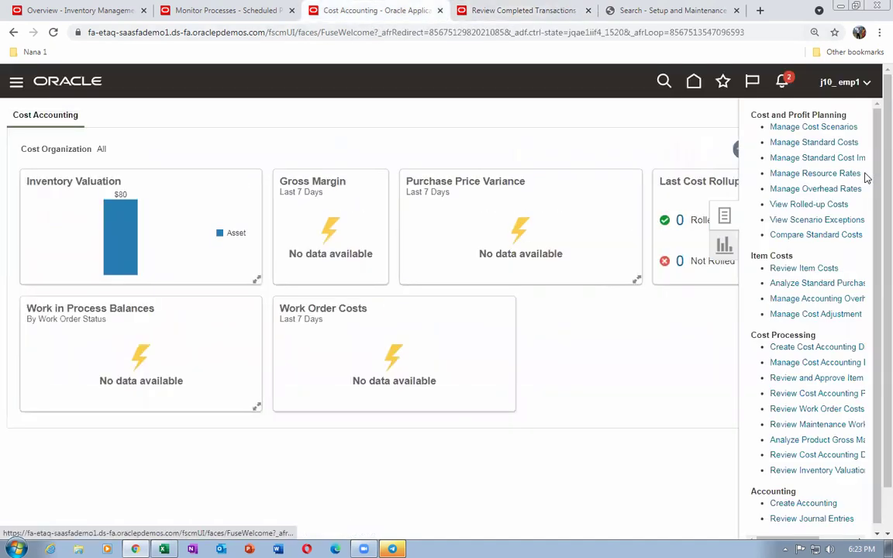
pyautogui.click(815, 270)
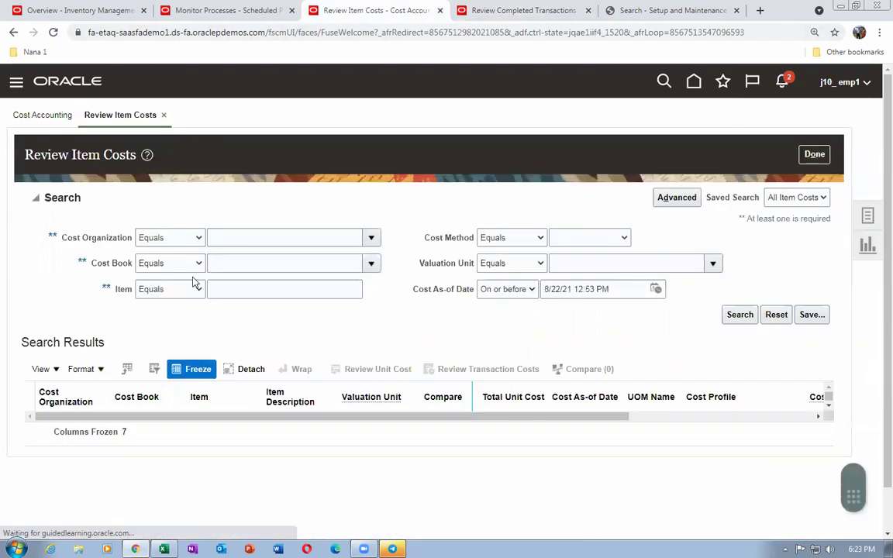
pyautogui.click(249, 295)
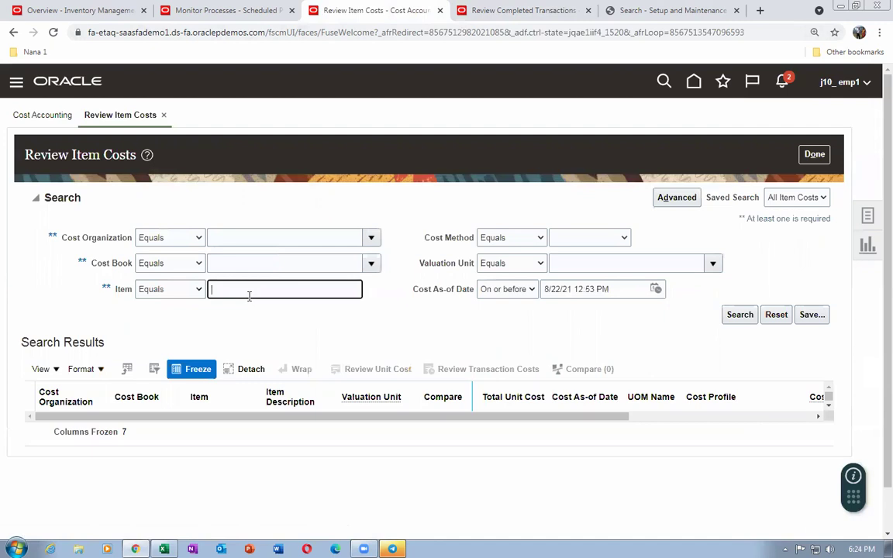
pyautogui.write('j10_cost_test')
pyautogui.click(735, 317)
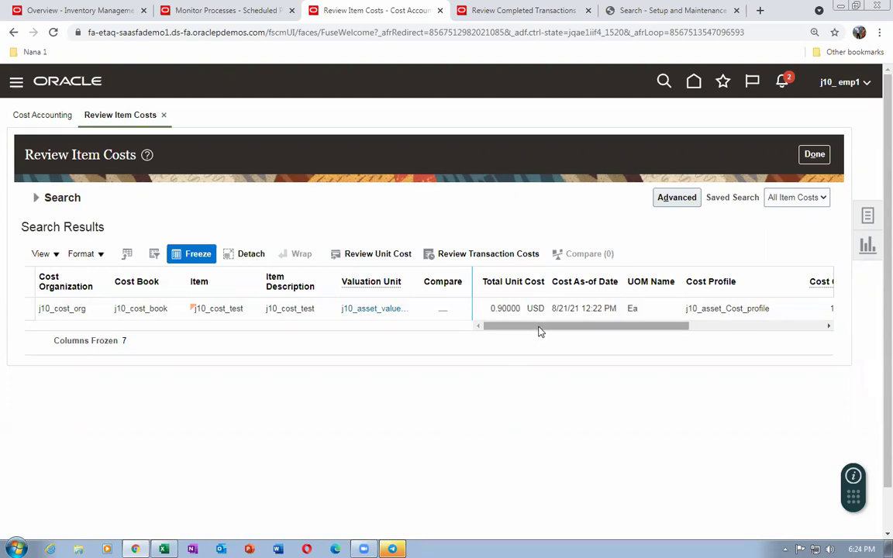
# Close Review Item Costs, returning to the dashboard with Inventory Valuation at $80
pyautogui.moveTo(540, 331); pyautogui.dragTo(510, 335)
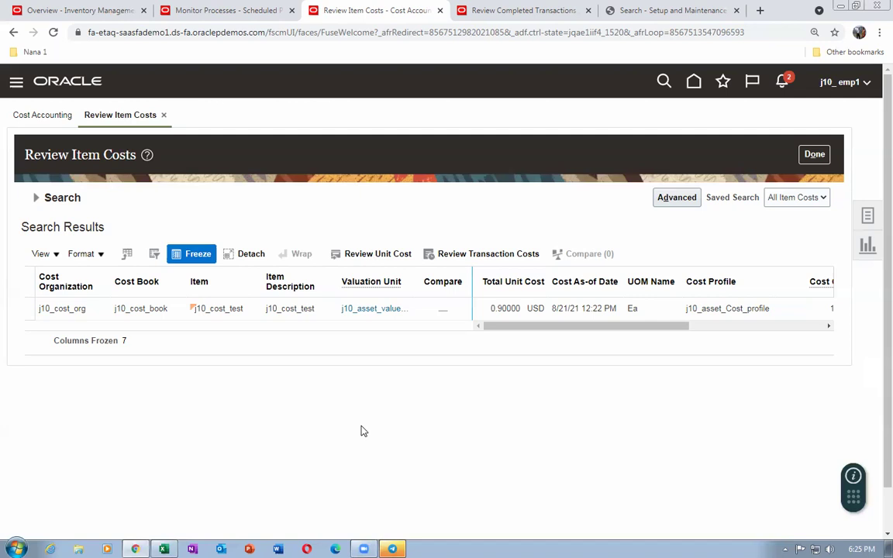
pyautogui.click(812, 154)
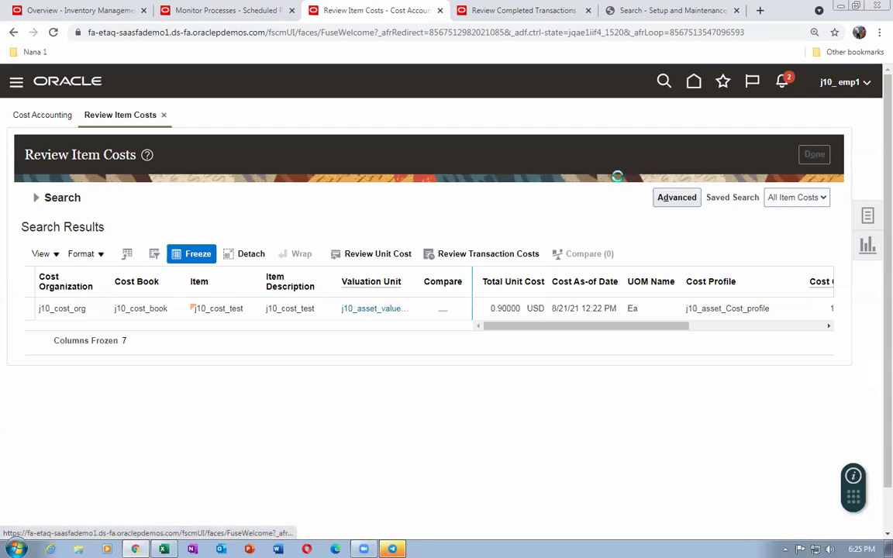
pyautogui.click(867, 219)
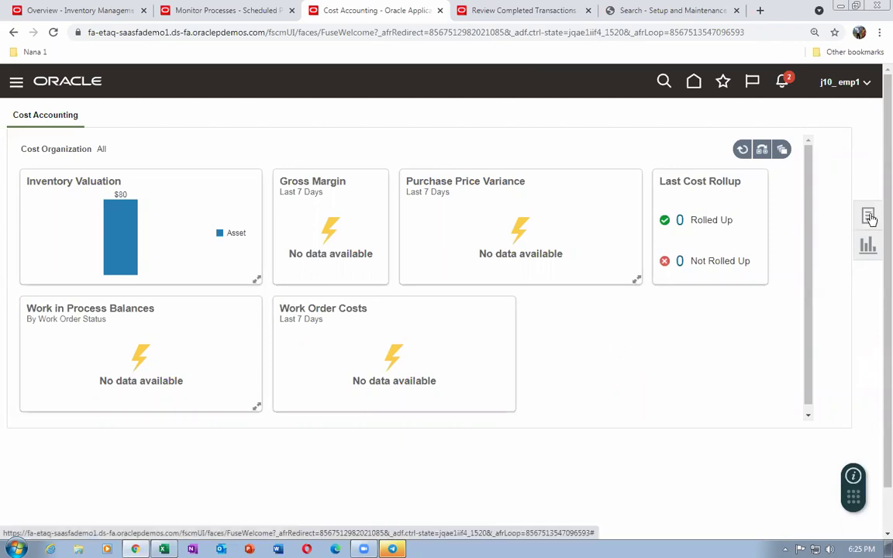
pyautogui.click(868, 218)
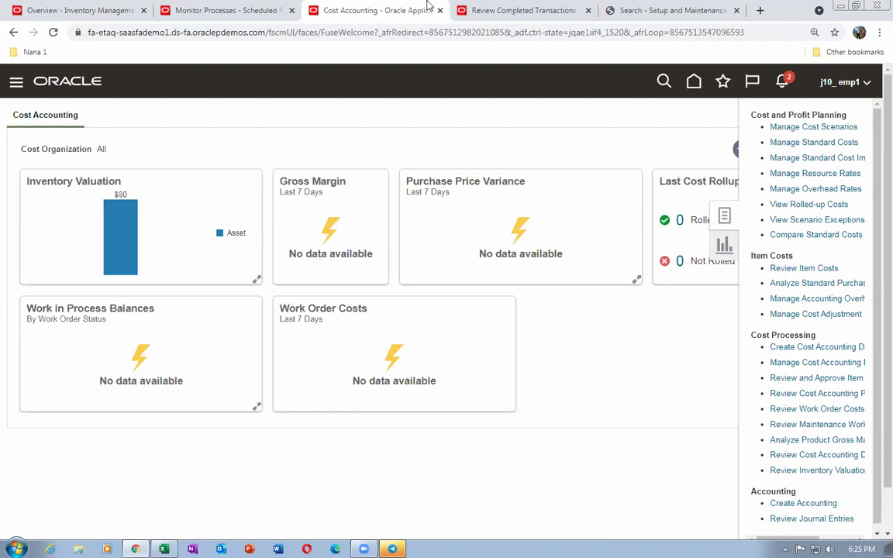
pyautogui.click(551, 152)
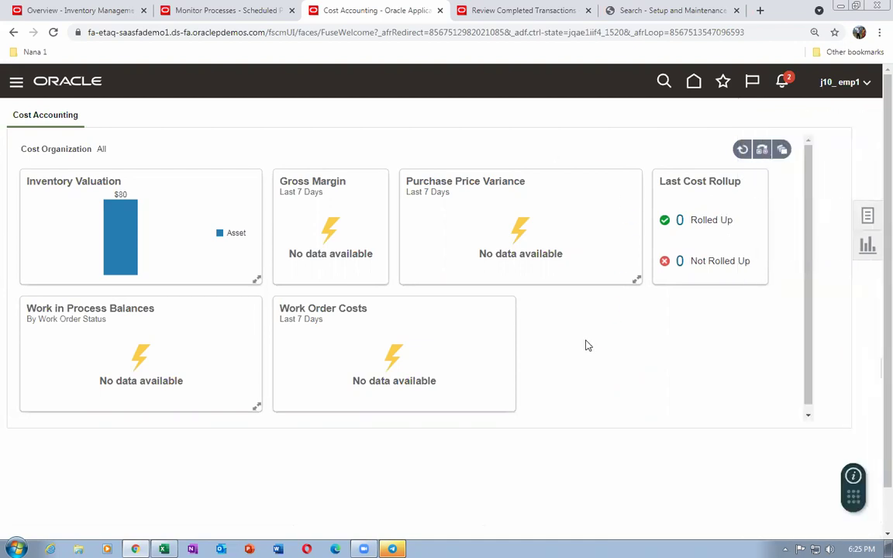
pyautogui.moveTo(132, 237)
pyautogui.moveTo(109, 204)
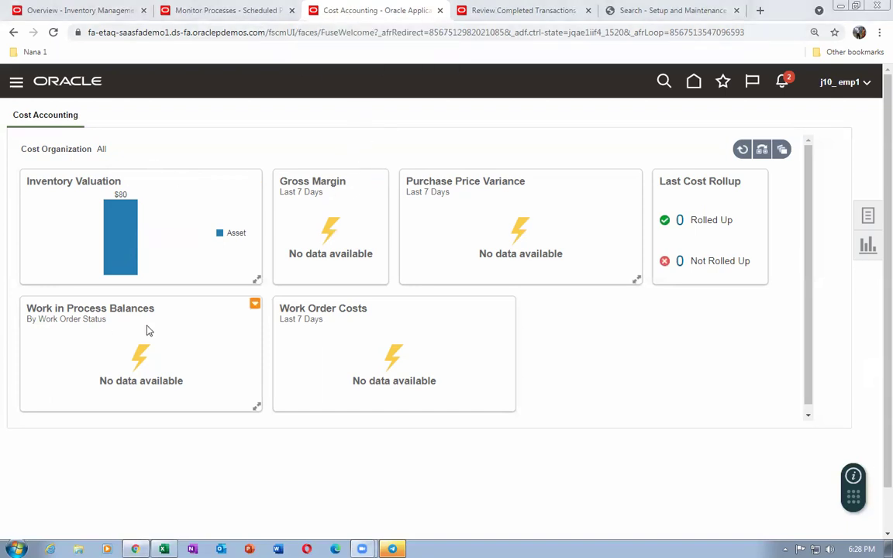
pyautogui.click(534, 19)
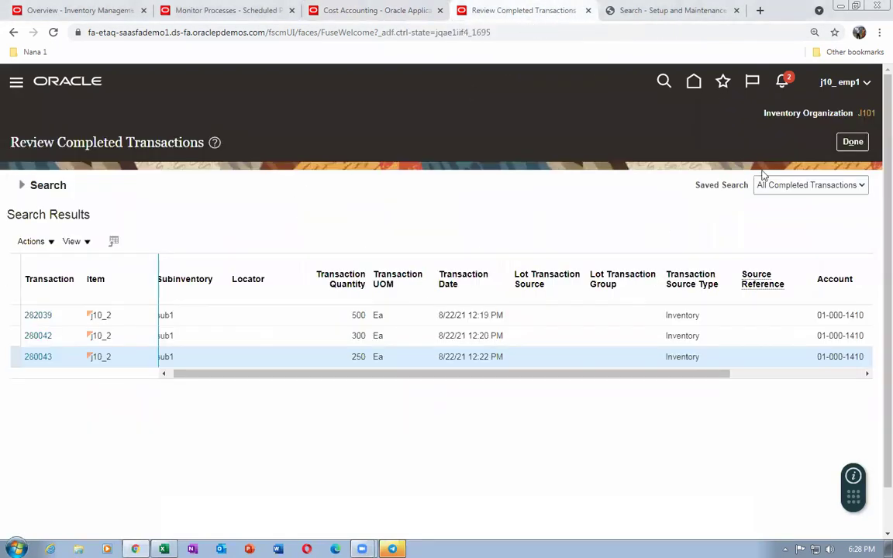
# Close the transactions review, open the Inventory Management overview showing On-Hand Value $90
pyautogui.click(848, 143)
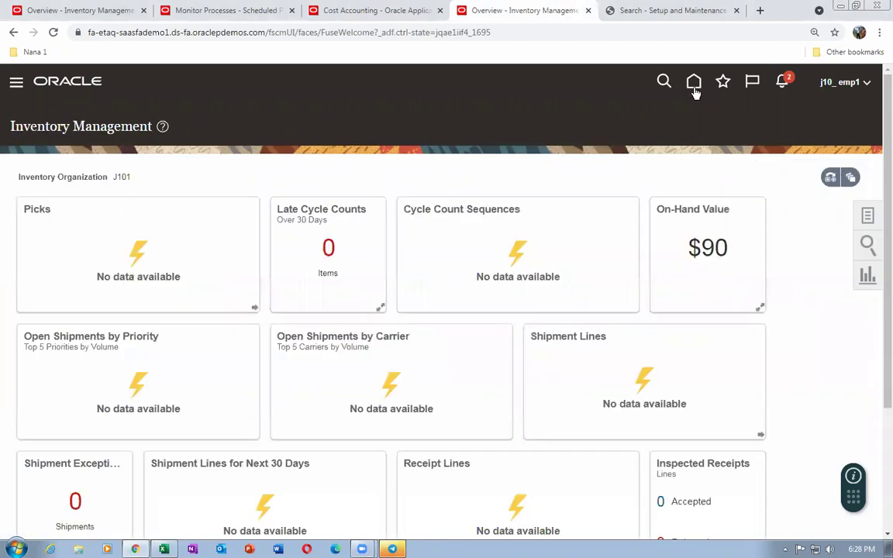
pyautogui.click(693, 83)
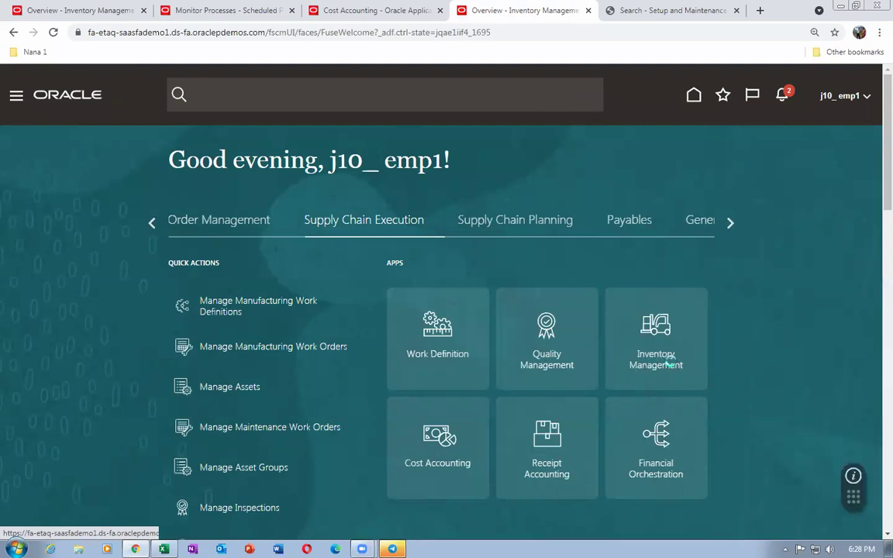
pyautogui.click(670, 361)
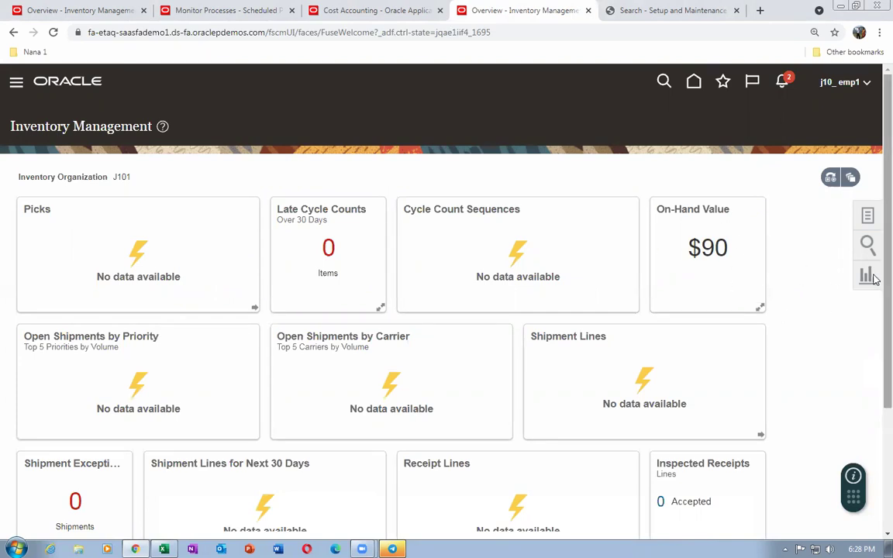
pyautogui.scroll(-3, 873, 319)
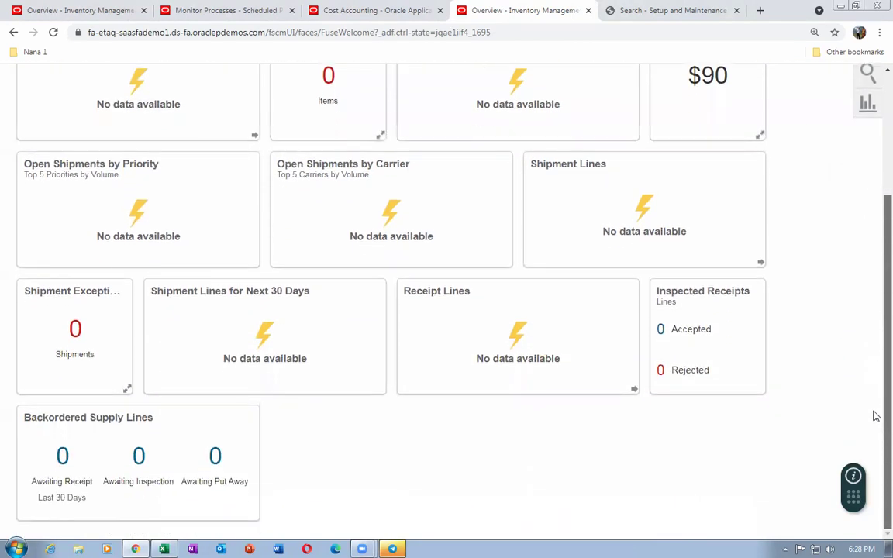
pyautogui.scroll(3, 877, 409)
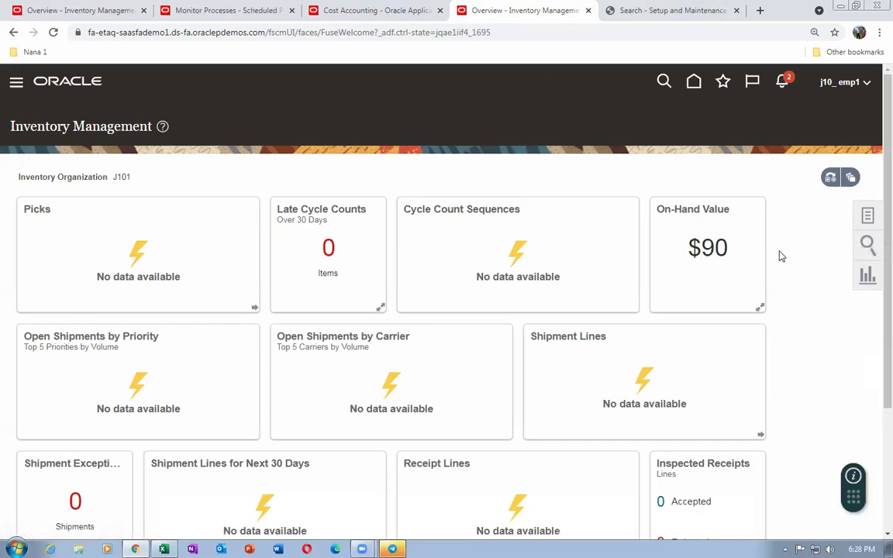
pyautogui.hotkey('alt', 'Tab')
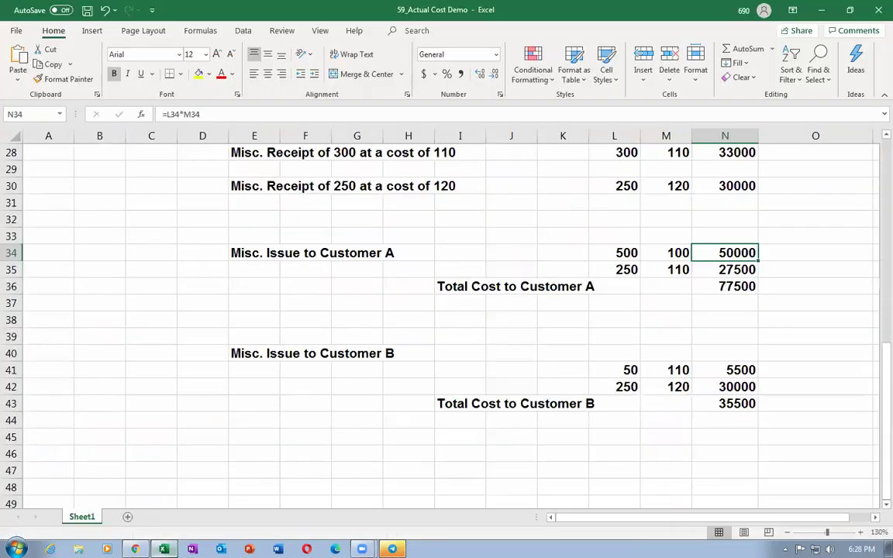
# Review receipts of 500 at 100, 300 at 110, 250 at 120 and Customer A's 77500 total
pyautogui.scroll(3, 376, 283)
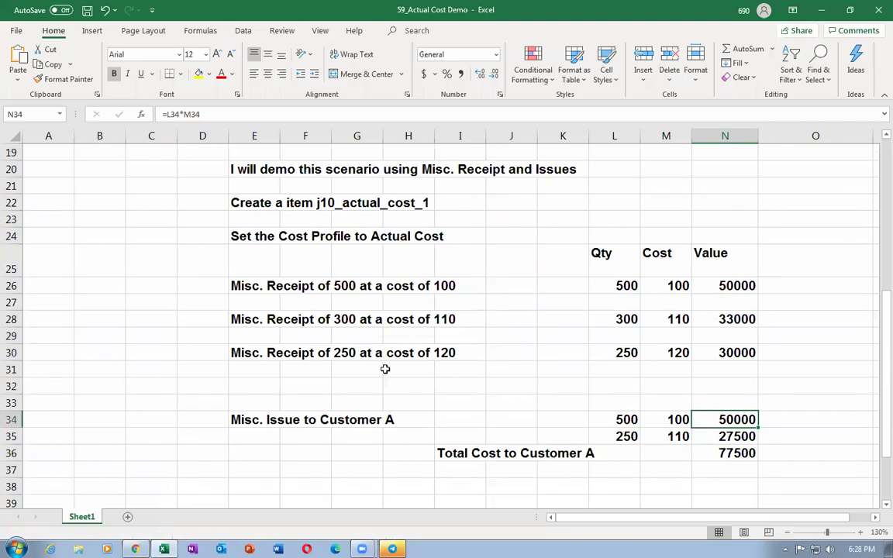
pyautogui.hotkey('alt', 'Tab')
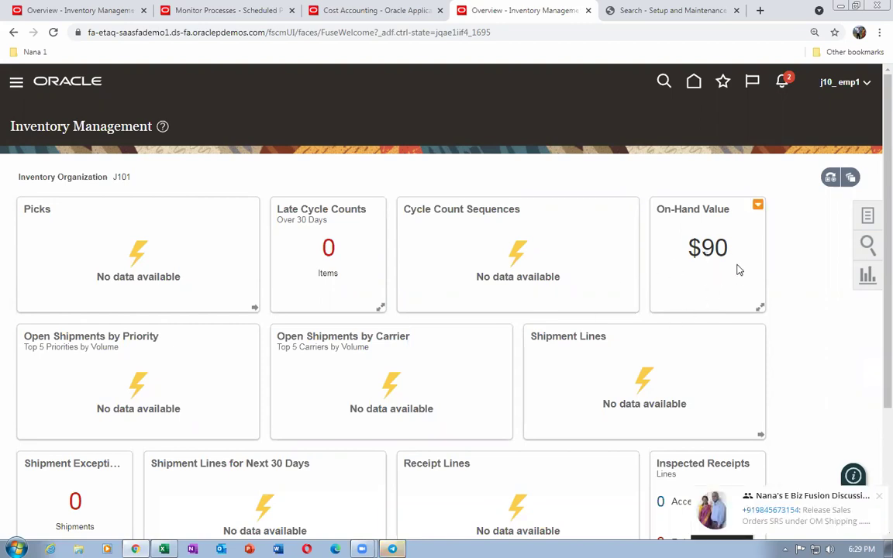
# Dismiss the chat notification and bring the 59_Actual Cost Demo workbook to the front
pyautogui.click(878, 497)
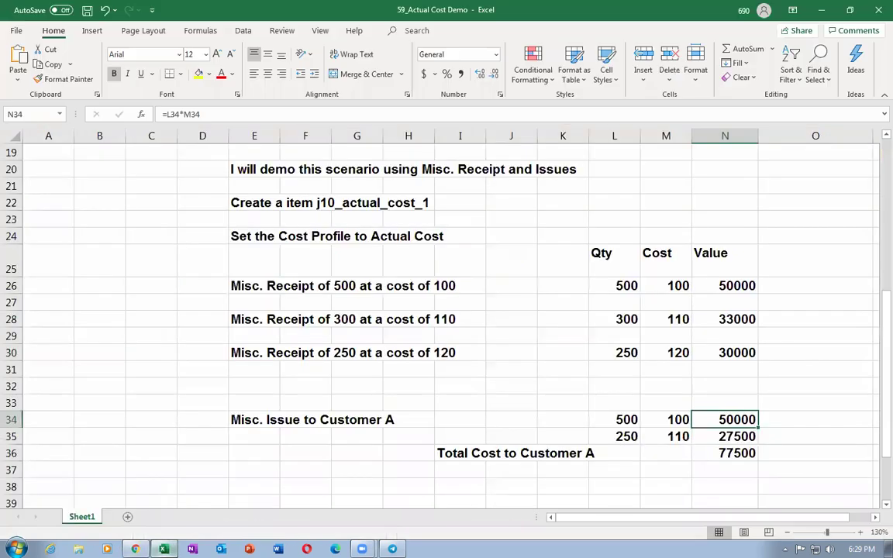
pyautogui.click(164, 549)
pyautogui.click(437, 370)
pyautogui.scroll(6, 438, 370)
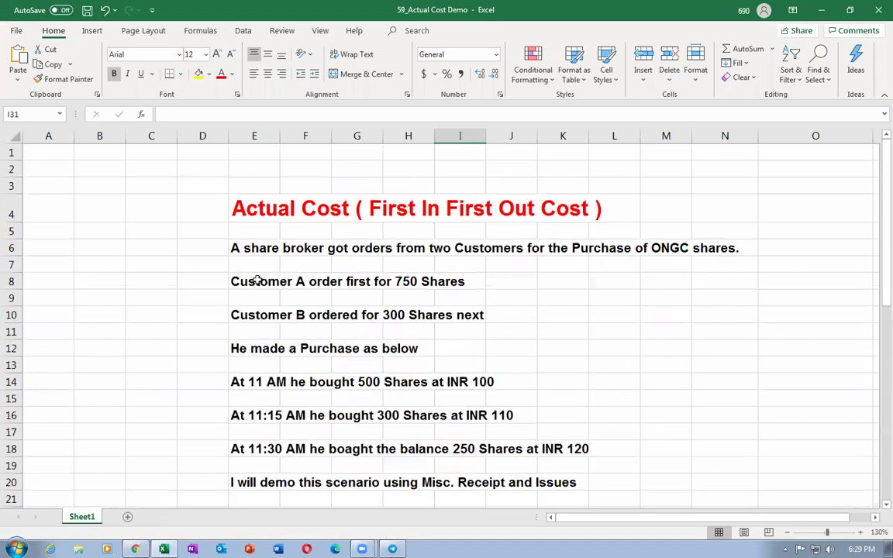
# Review Customer A's 750-share order against receipts of 500 units at 100 and 300 at 110
pyautogui.click(255, 279)
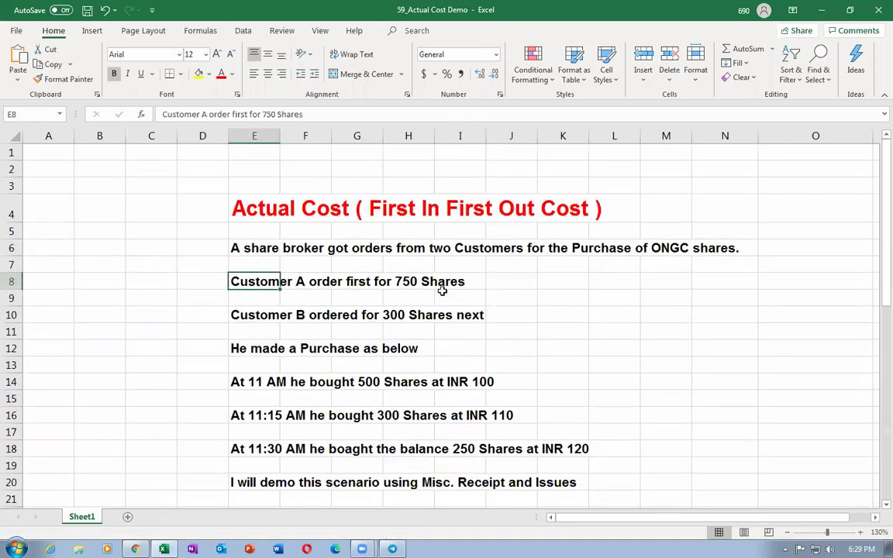
pyautogui.scroll(-4, 442, 291)
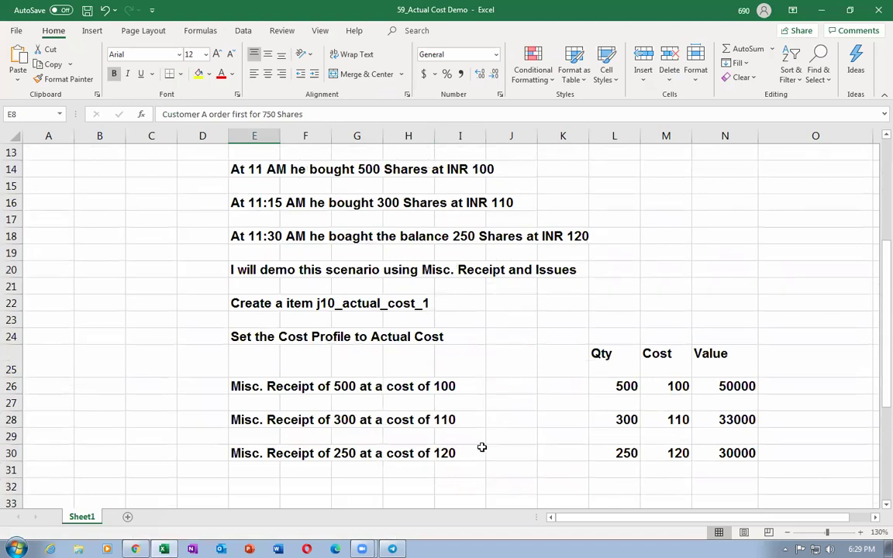
pyautogui.scroll(1, 392, 274)
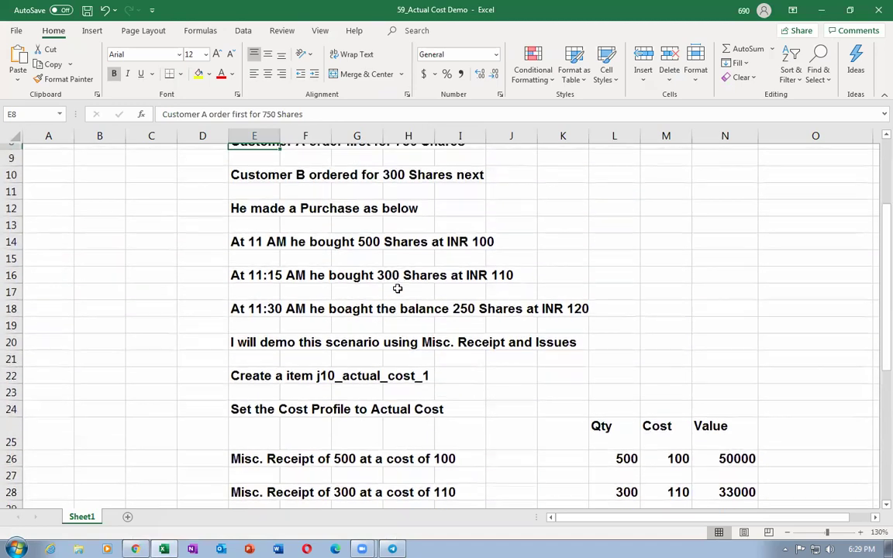
pyautogui.scroll(-2, 399, 288)
pyautogui.click(265, 341)
pyautogui.click(679, 336)
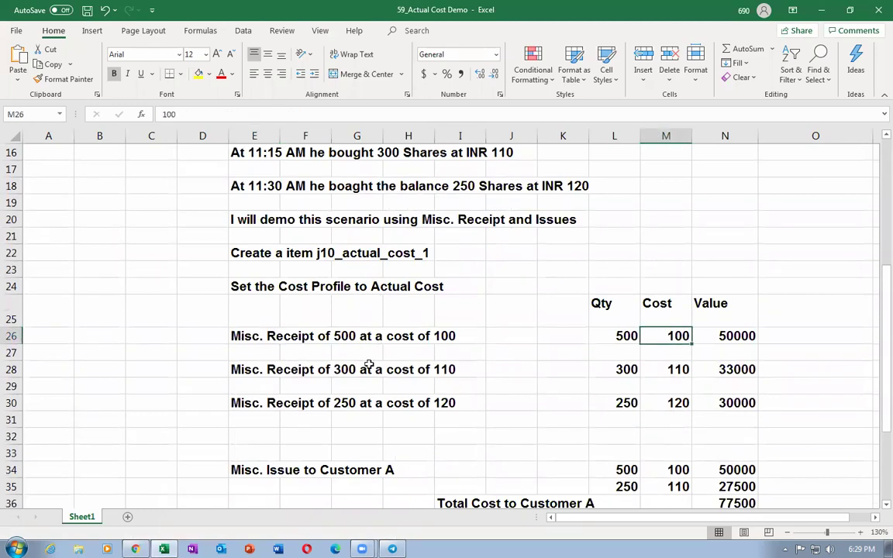
pyautogui.click(240, 371)
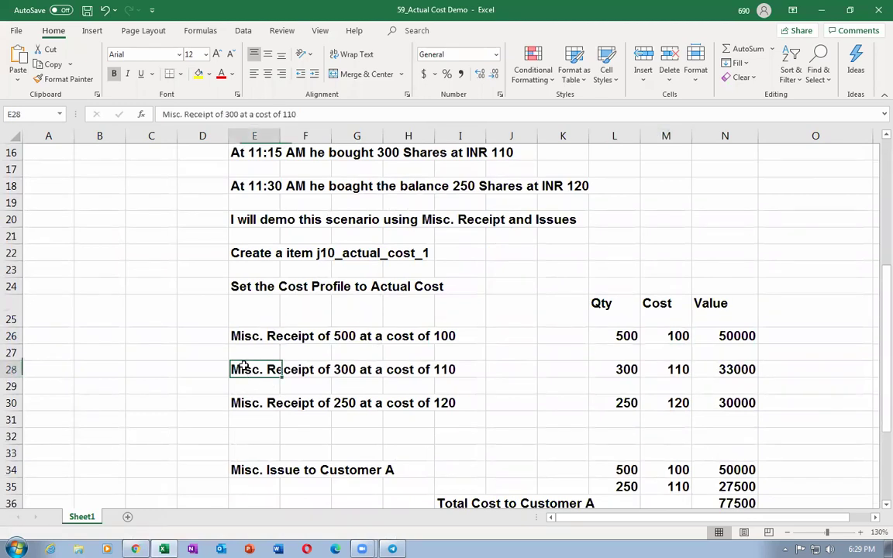
pyautogui.click(677, 371)
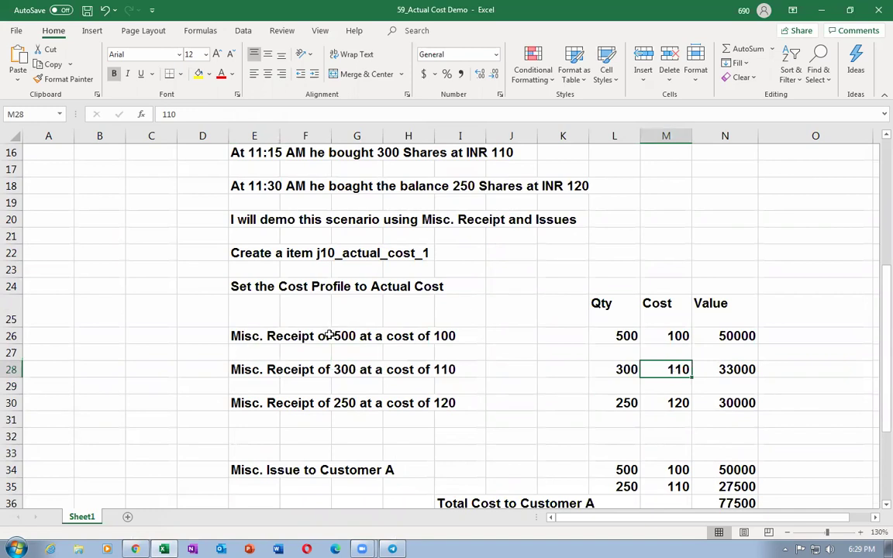
pyautogui.click(235, 371)
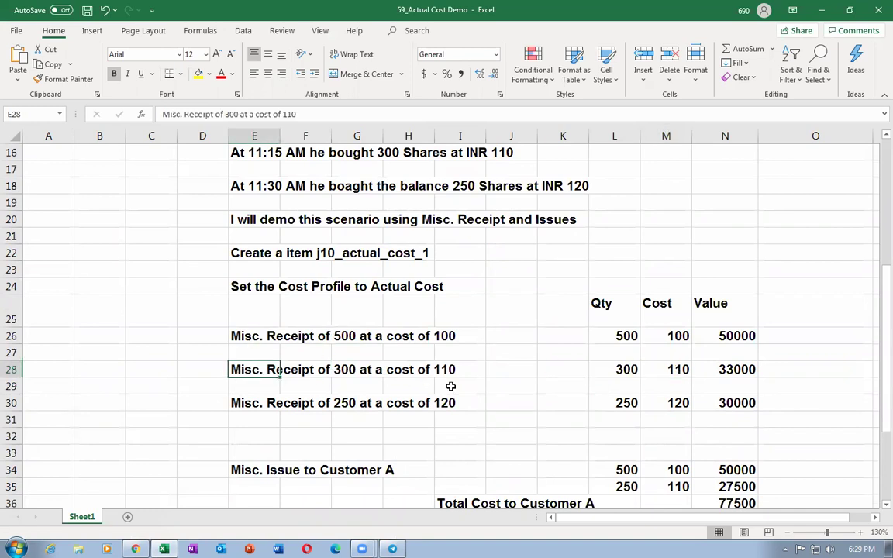
# Check Customer A's issues of 500 and 250 units
pyautogui.scroll(3, 349, 375)
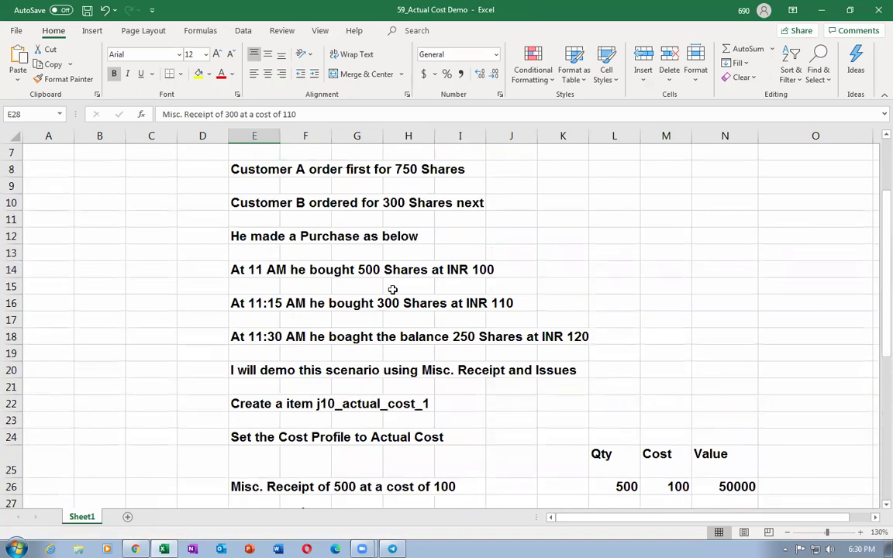
pyautogui.scroll(-3, 415, 400)
pyautogui.scroll(-2, 415, 404)
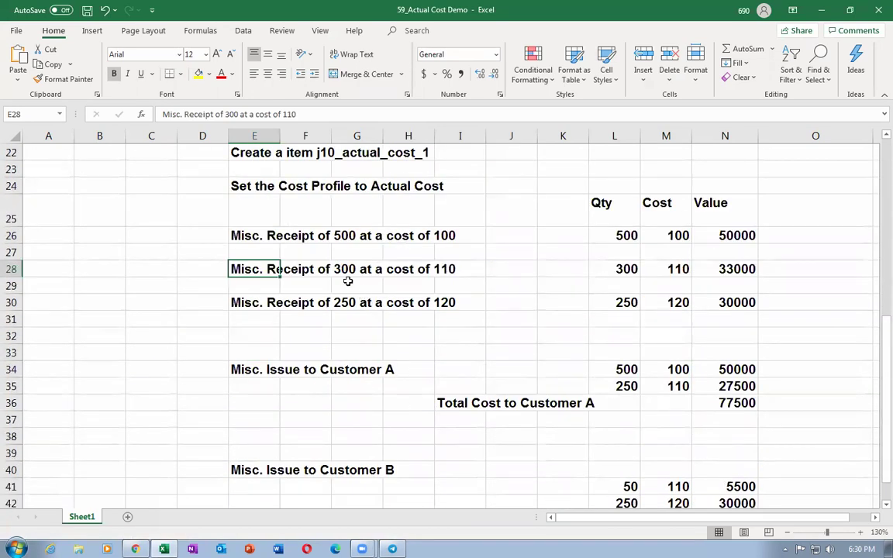
pyautogui.click(614, 370)
pyautogui.click(616, 386)
# Inspect Customer B's 50 units at 110 (5500) and 250 units at 120 (30000)
pyautogui.scroll(-2, 632, 415)
pyautogui.click(628, 370)
pyautogui.click(625, 385)
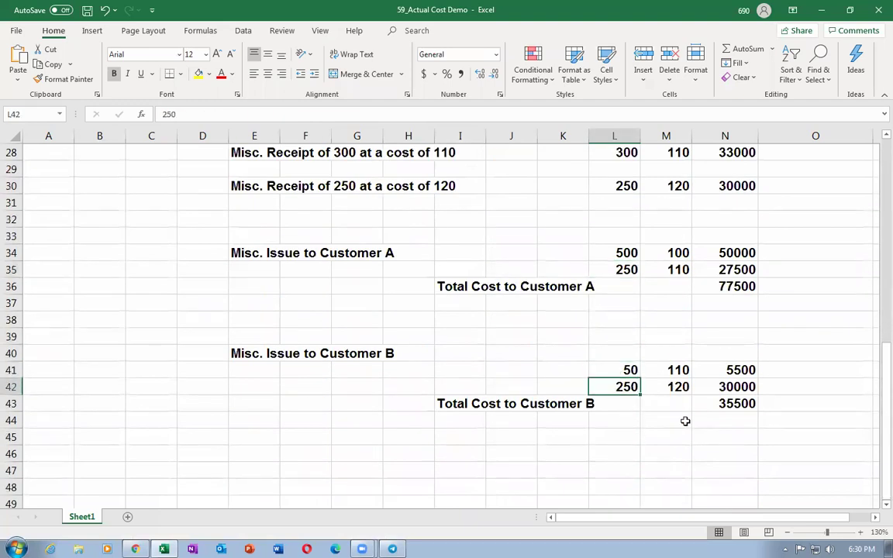
pyautogui.click(677, 372)
pyautogui.click(679, 385)
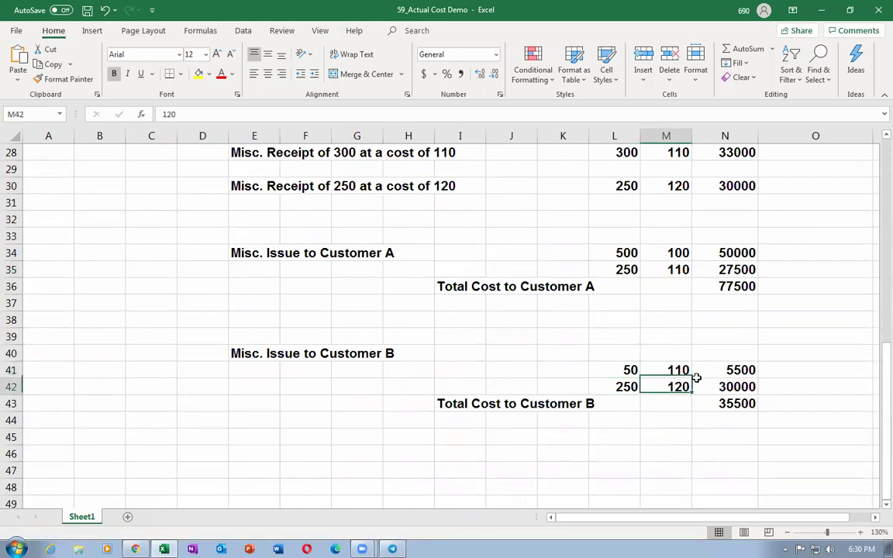
pyautogui.click(738, 371)
pyautogui.click(741, 385)
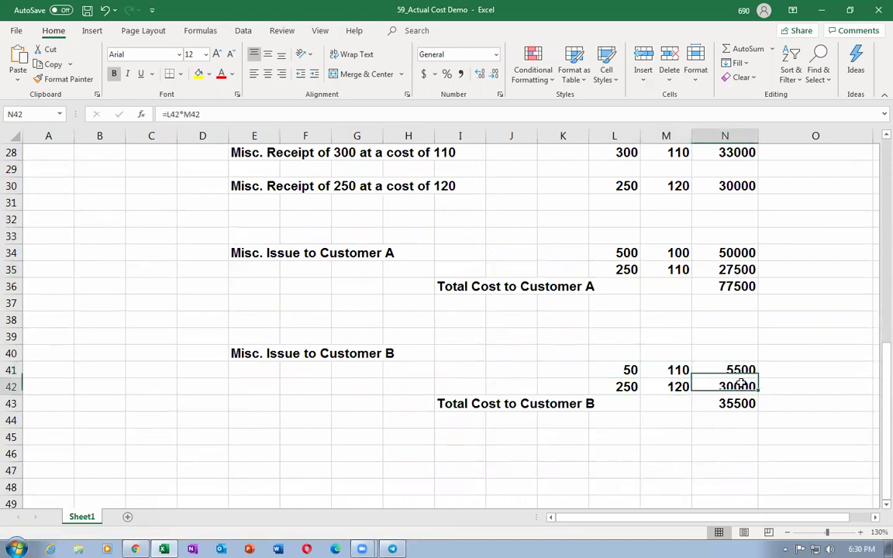
pyautogui.press('Escape')
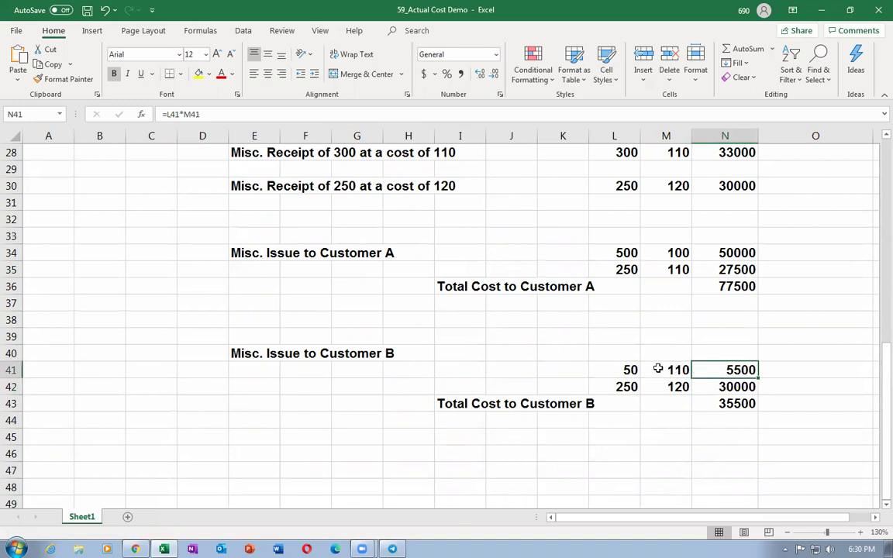
# Recheck Customer B's costs and the =L42*M42 formula giving 30000, then return to Oracle
pyautogui.click(657, 367)
pyautogui.click(621, 373)
pyautogui.click(627, 386)
pyautogui.click(674, 387)
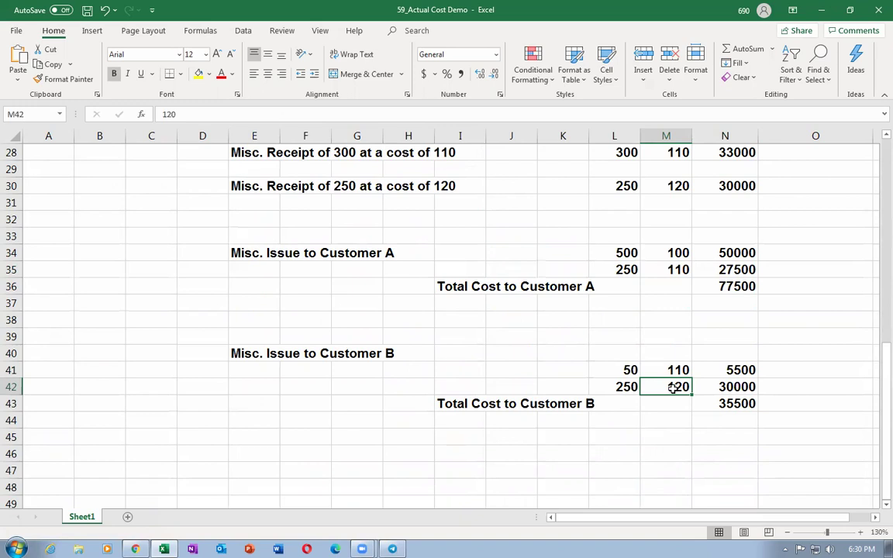
pyautogui.click(625, 388)
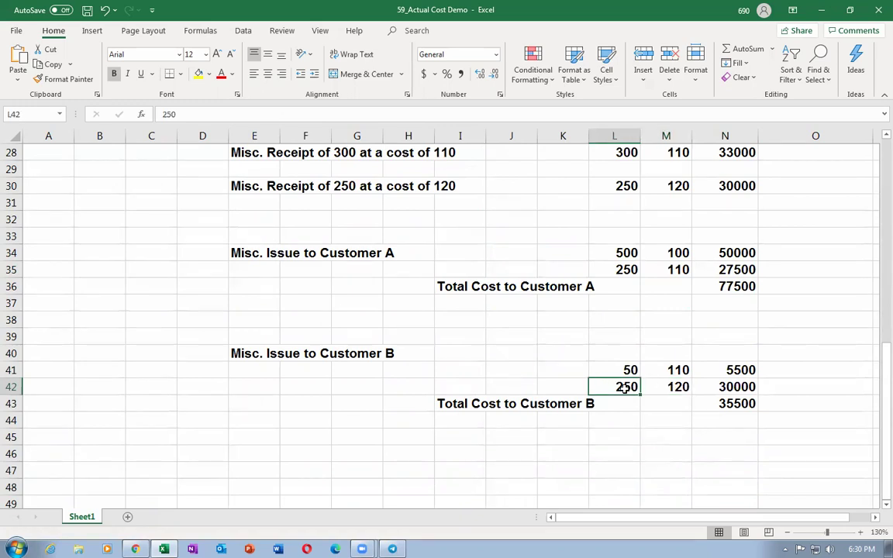
pyautogui.click(676, 386)
pyautogui.click(723, 389)
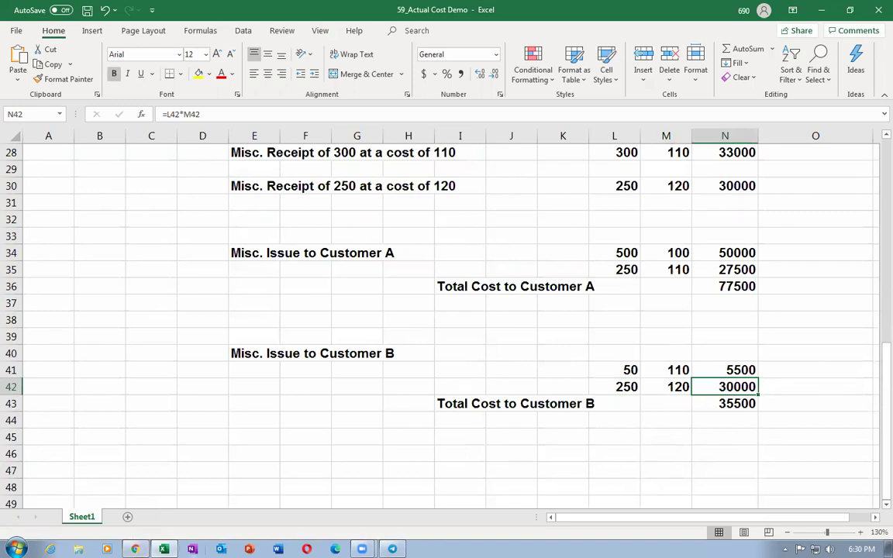
pyautogui.click(135, 549)
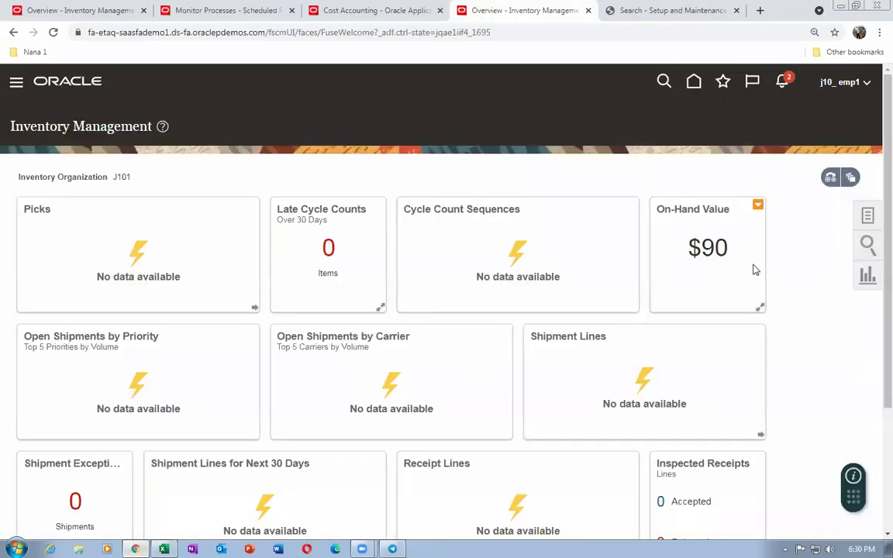
# Reload Cost Accounting via Home and Inventory Management so Inventory Valuation shows $90
pyautogui.click(365, 11)
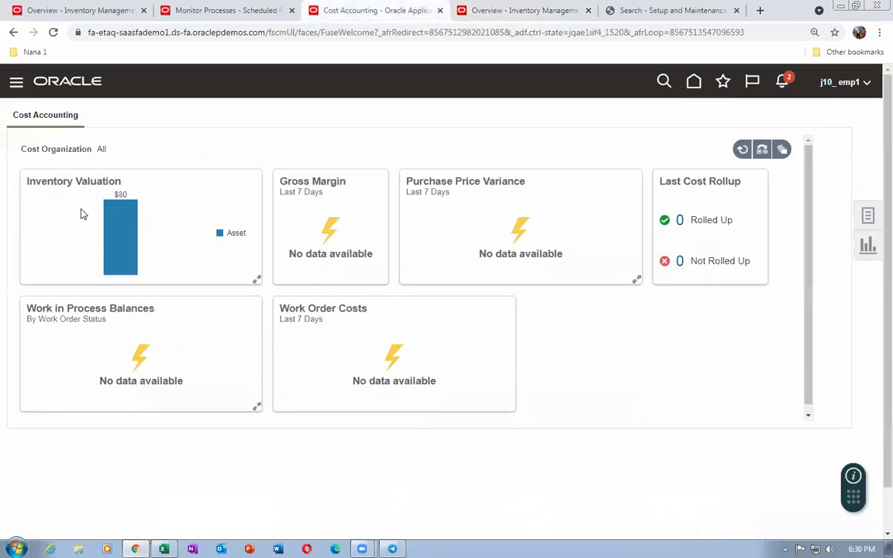
pyautogui.moveTo(117, 215)
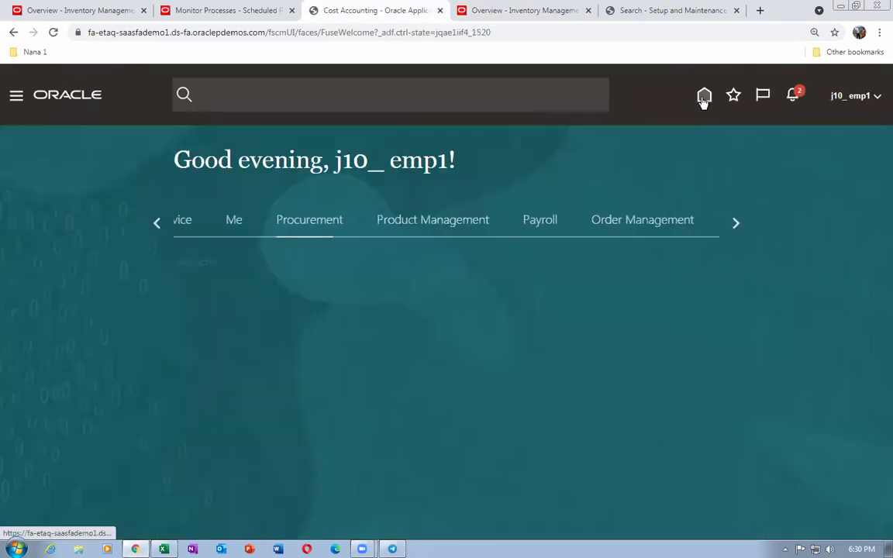
pyautogui.scroll(-1, 589, 328)
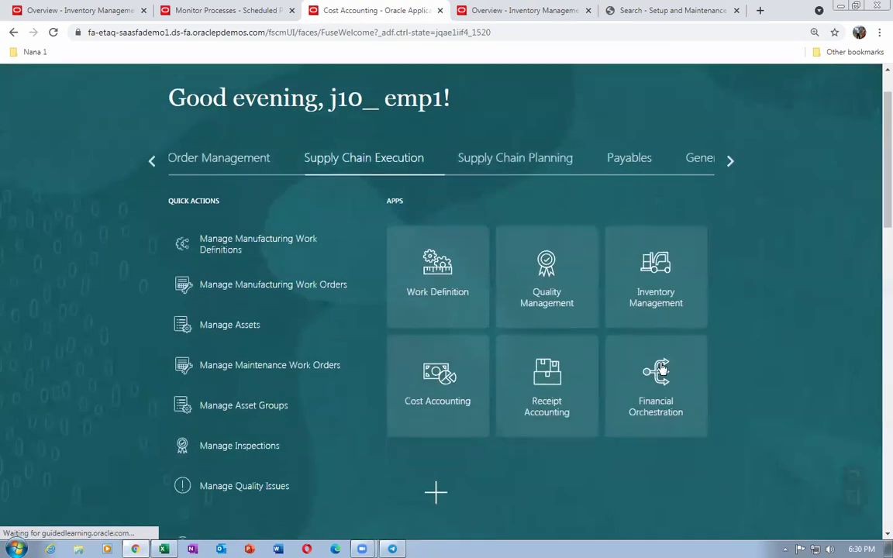
pyautogui.click(656, 300)
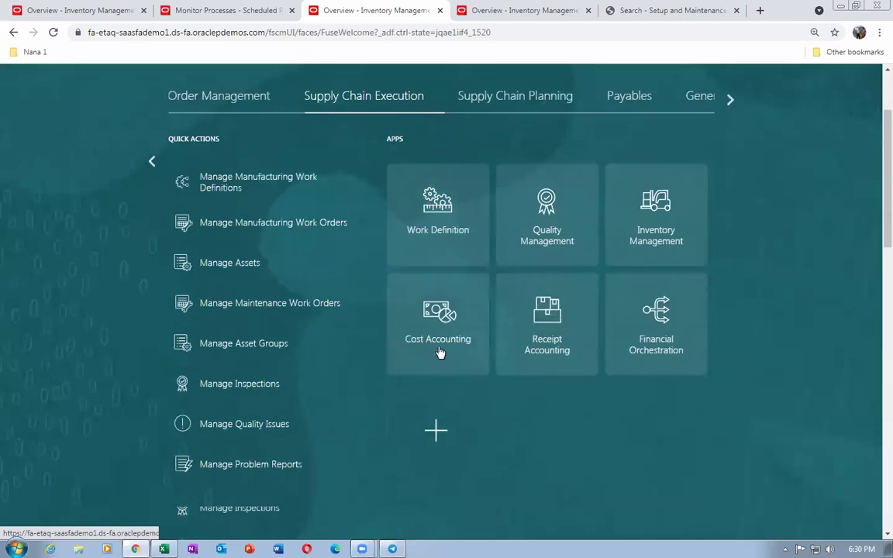
pyautogui.click(440, 353)
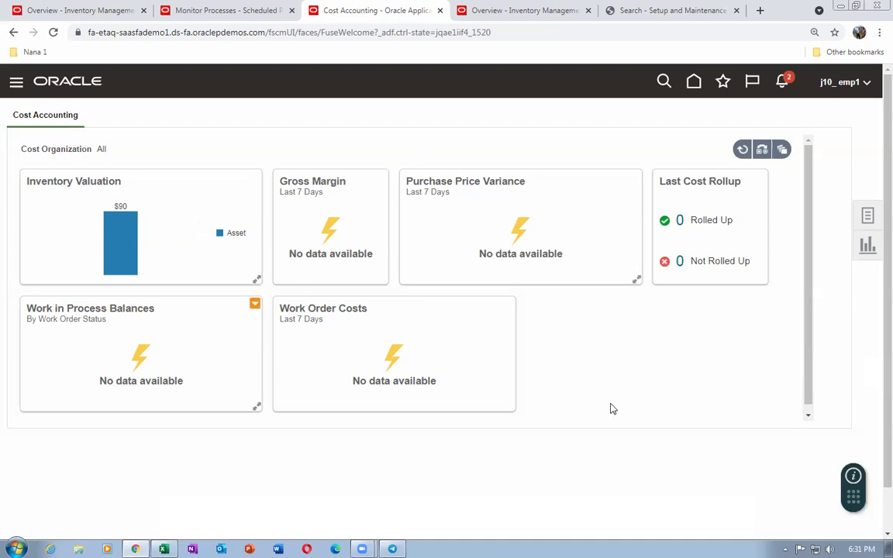
pyautogui.click(871, 218)
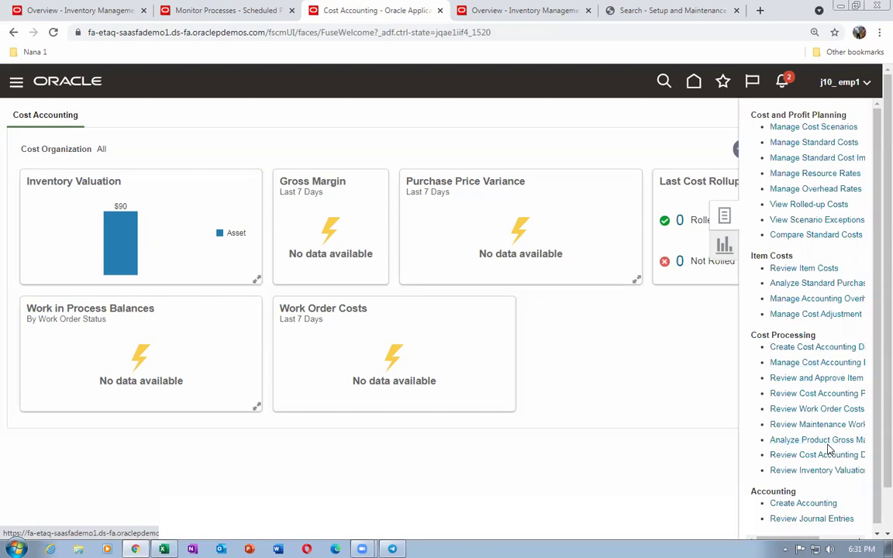
pyautogui.scroll(-1, 776, 446)
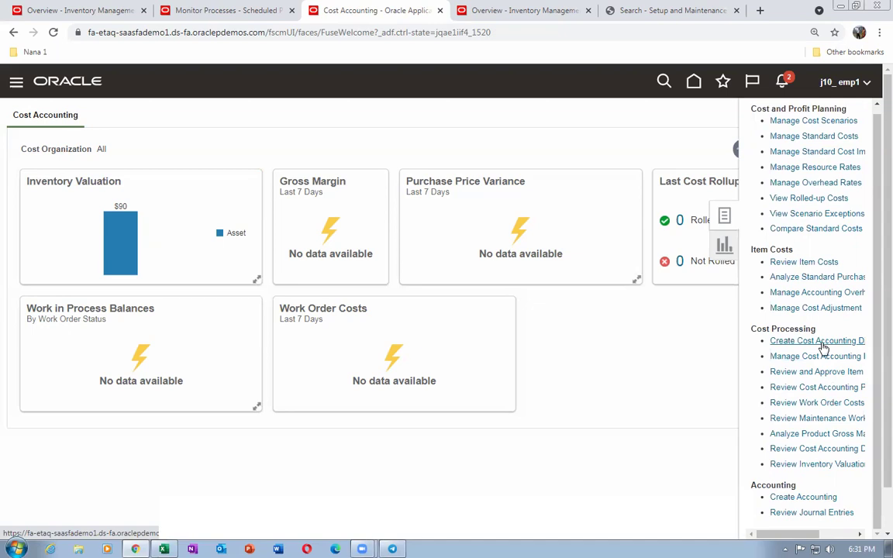
pyautogui.click(664, 354)
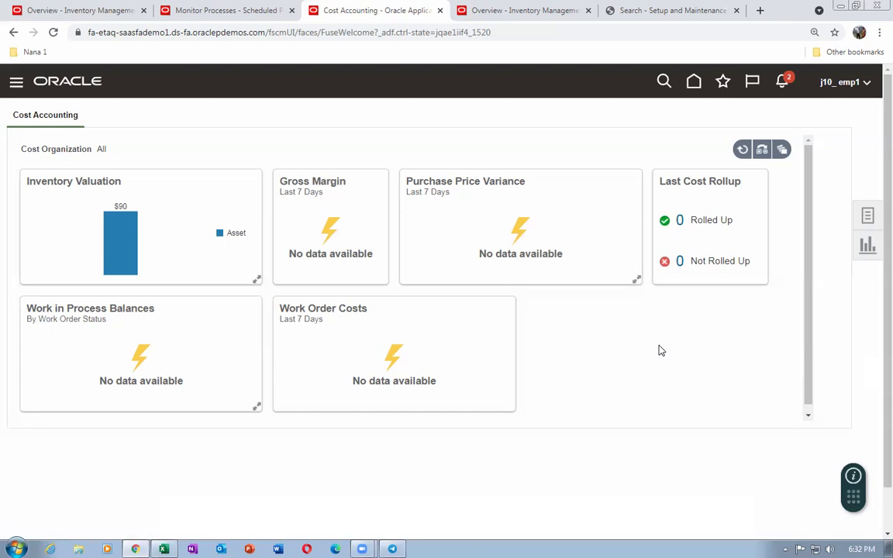
pyautogui.click(869, 215)
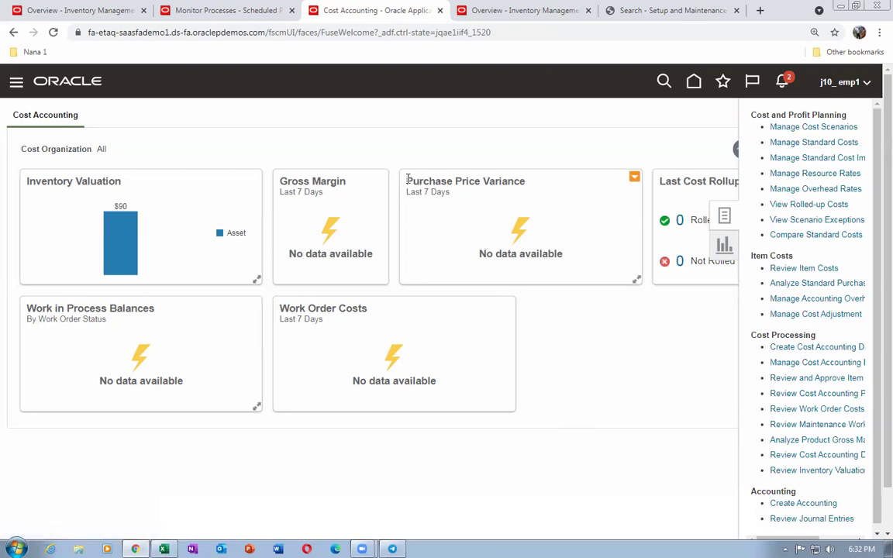
pyautogui.moveTo(407, 179)
pyautogui.mouseDown()
pyautogui.moveTo(406, 162)
pyautogui.moveTo(413, 170)
pyautogui.moveTo(393, 172)
pyautogui.mouseUp()
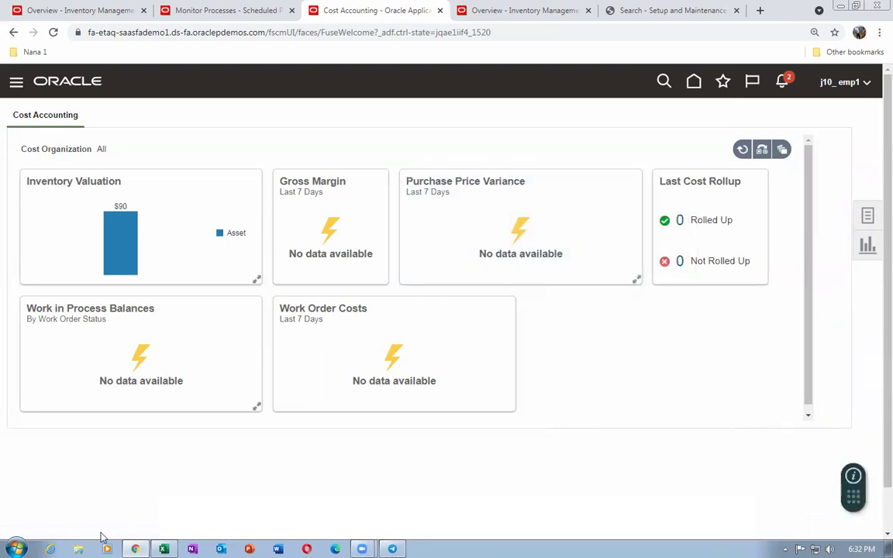
# In File Explorer, browse drive C and then drive D
pyautogui.click(78, 549)
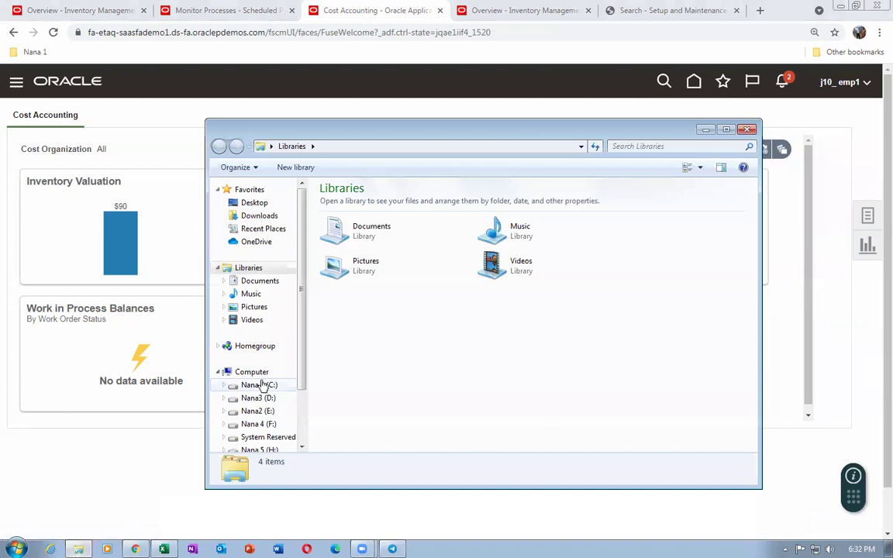
pyautogui.scroll(-2, 304, 389)
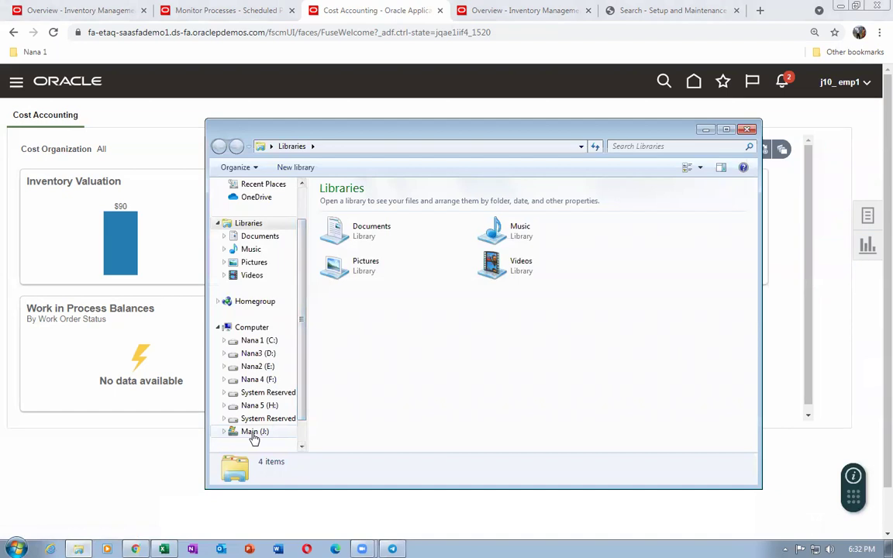
pyautogui.click(254, 342)
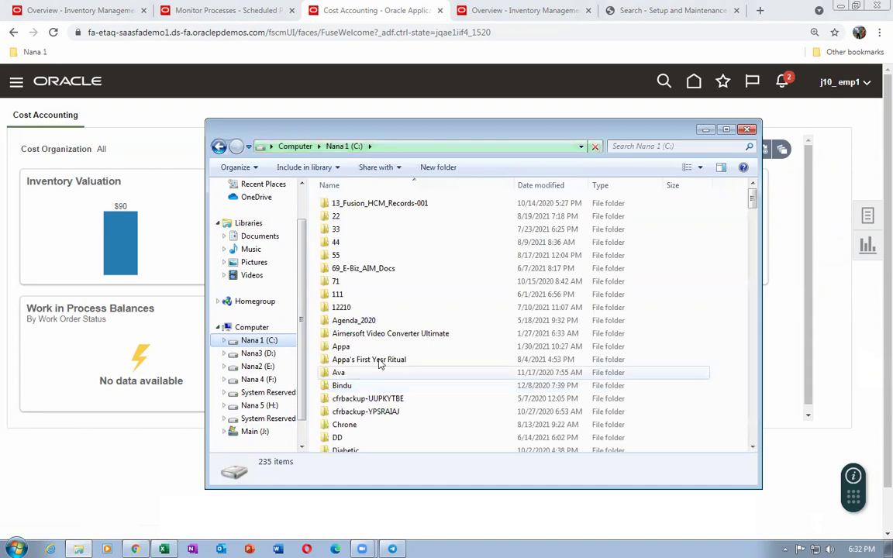
pyautogui.click(365, 412)
pyautogui.scroll(-6, 380, 403)
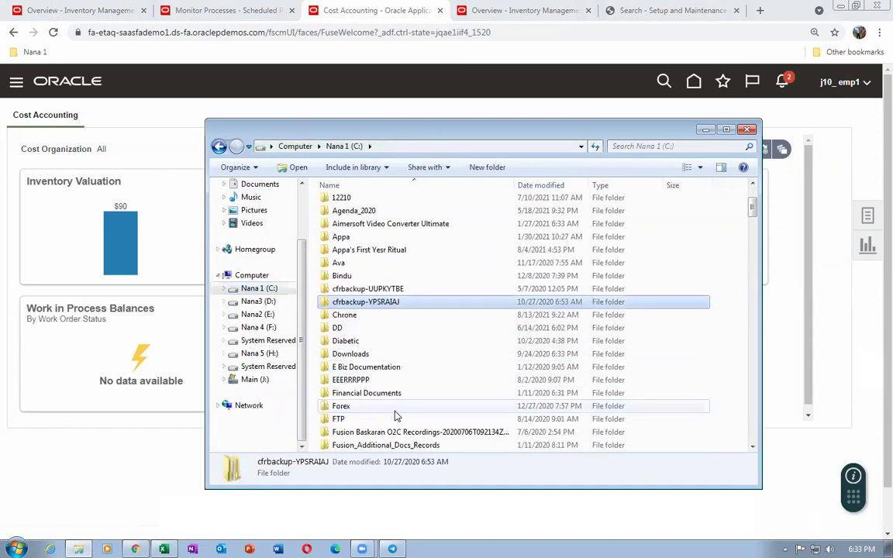
pyautogui.scroll(-3, 399, 412)
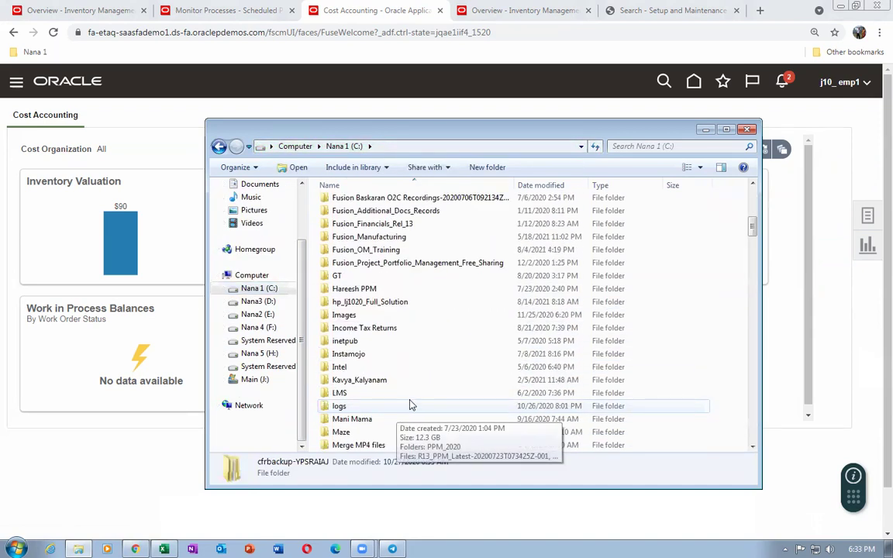
pyautogui.scroll(-3, 411, 405)
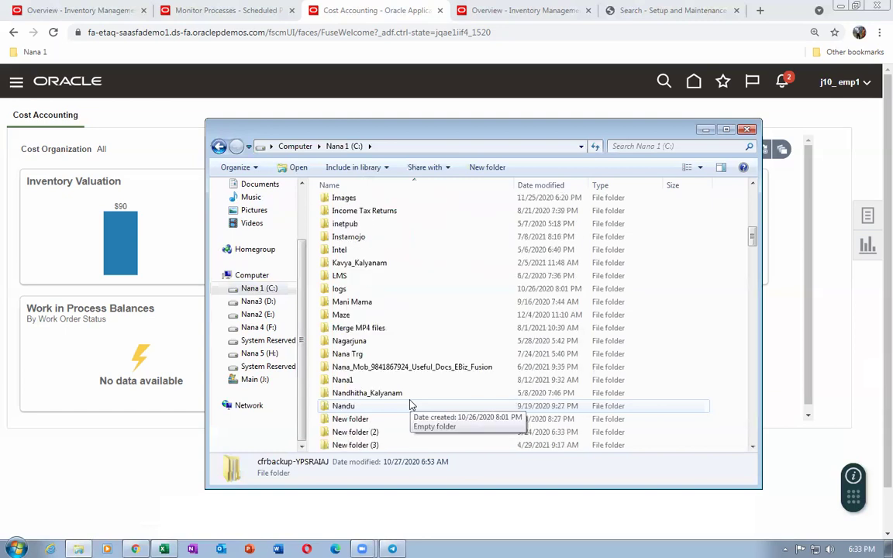
pyautogui.click(258, 302)
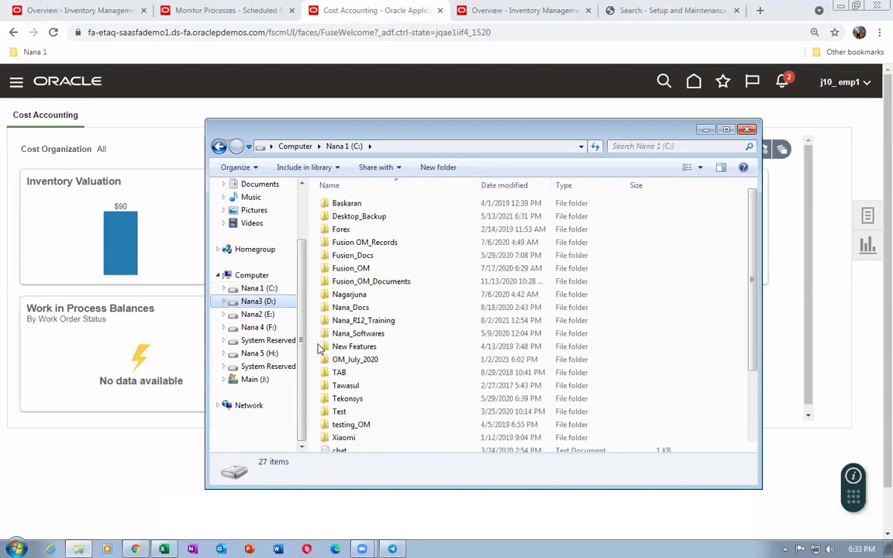
# Open R12 training > Manufacturing and launch the Average_Cost_variance document
pyautogui.click(397, 384)
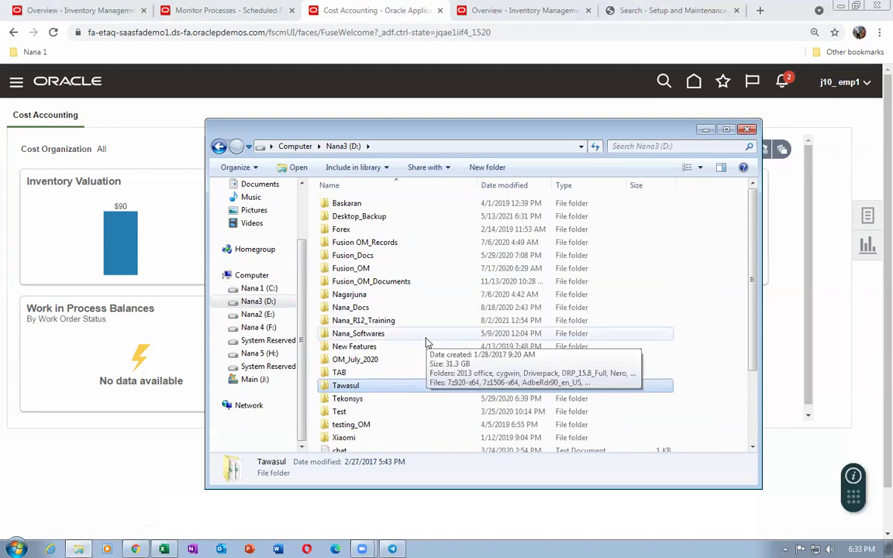
pyautogui.scroll(-2, 425, 342)
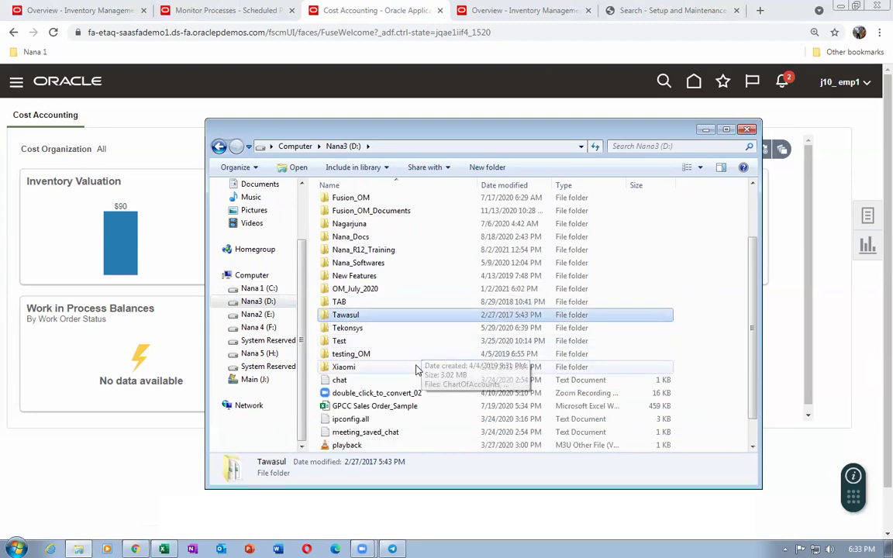
pyautogui.scroll(2, 417, 370)
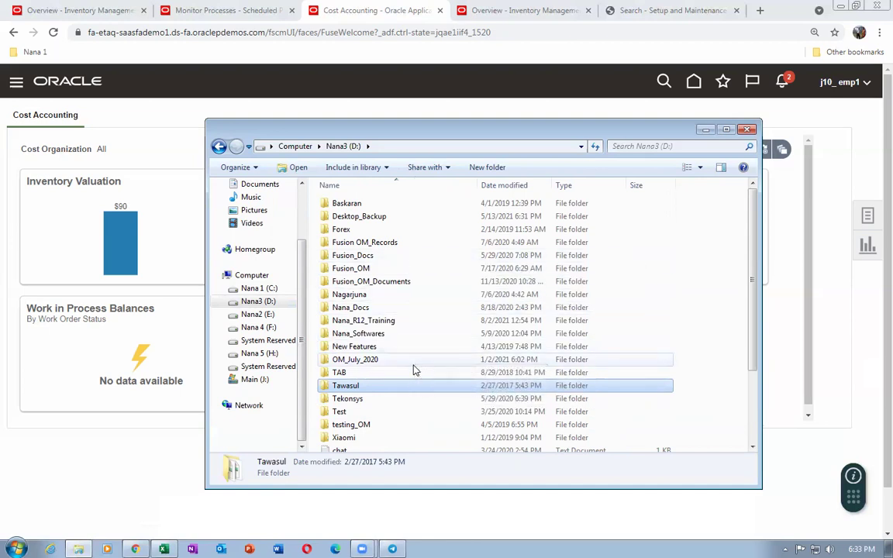
pyautogui.click(402, 244)
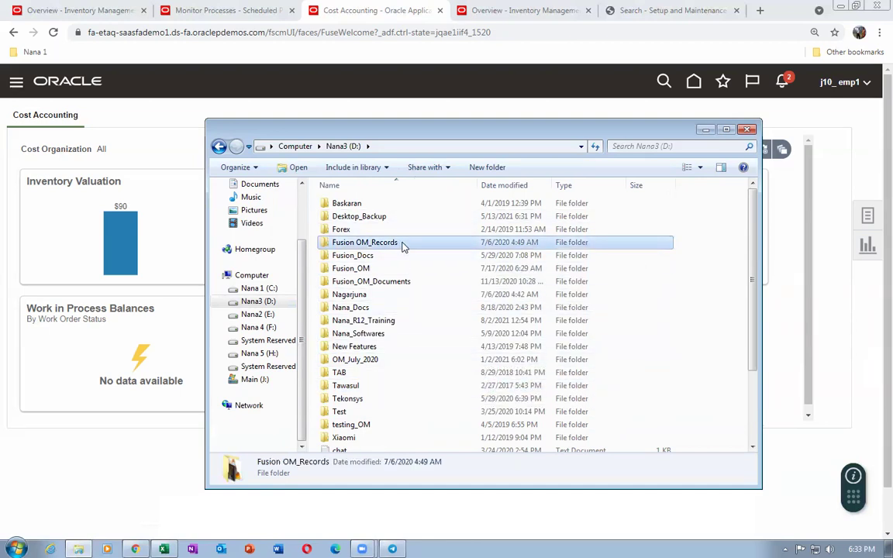
pyautogui.doubleClick(399, 321)
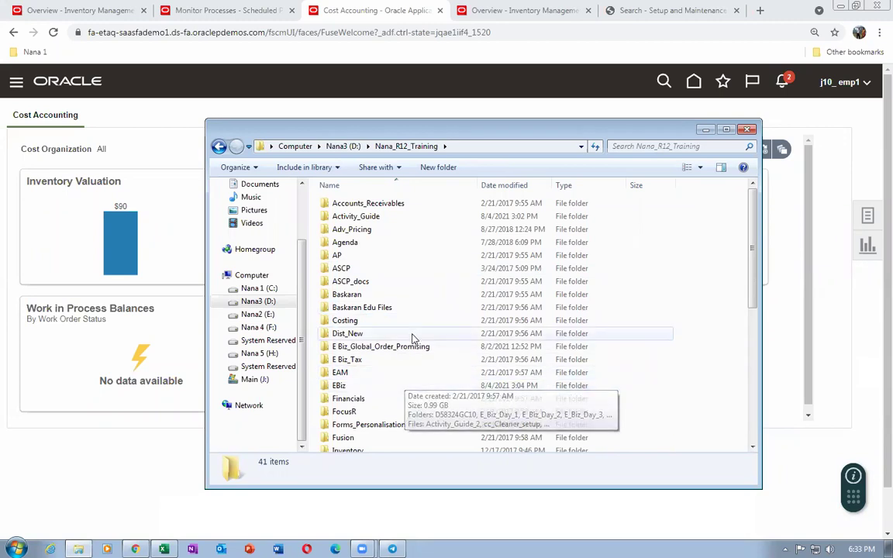
pyautogui.click(413, 346)
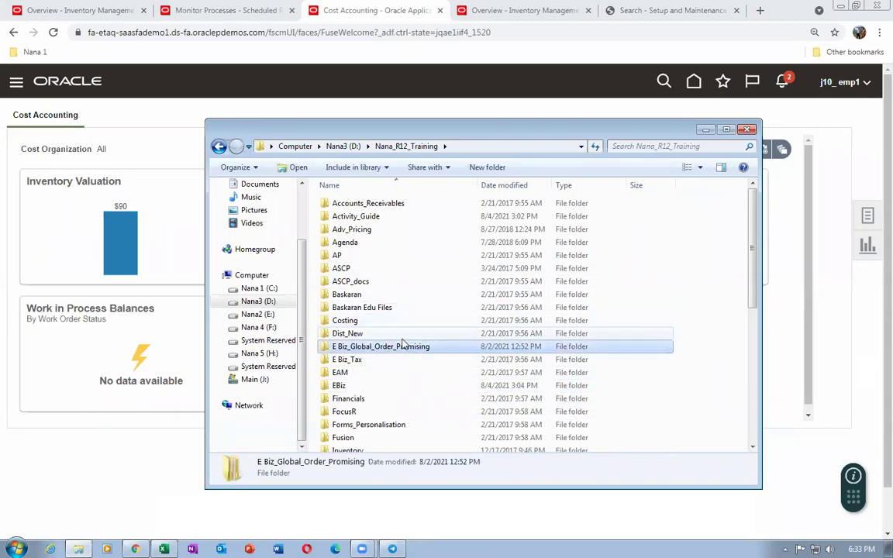
pyautogui.scroll(-2, 401, 357)
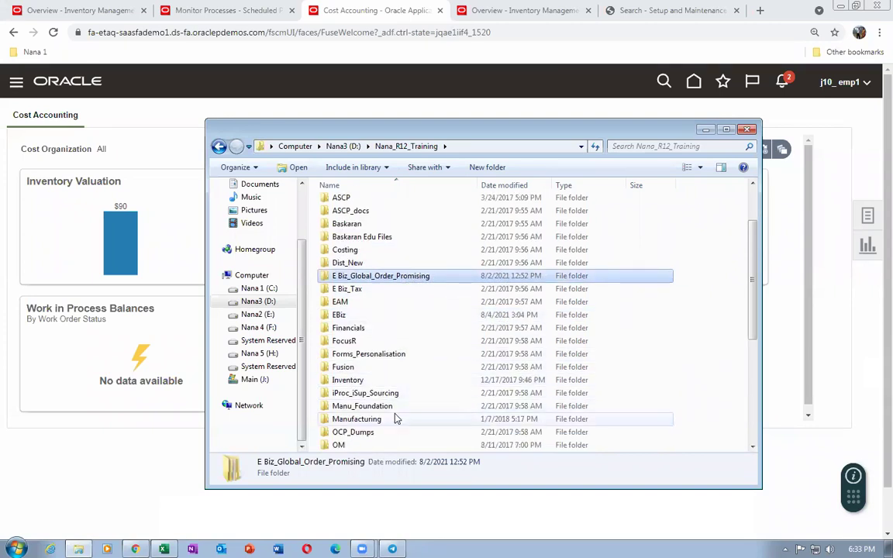
pyautogui.doubleClick(390, 419)
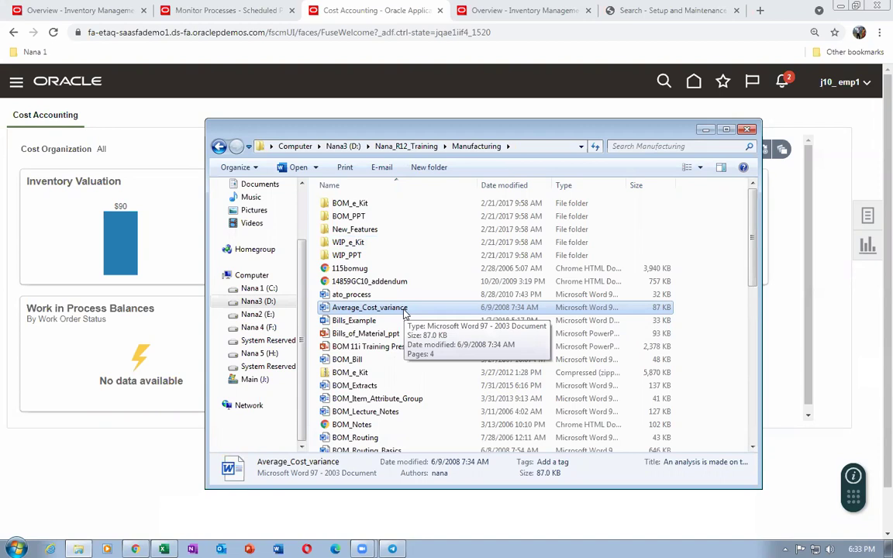
pyautogui.doubleClick(369, 308)
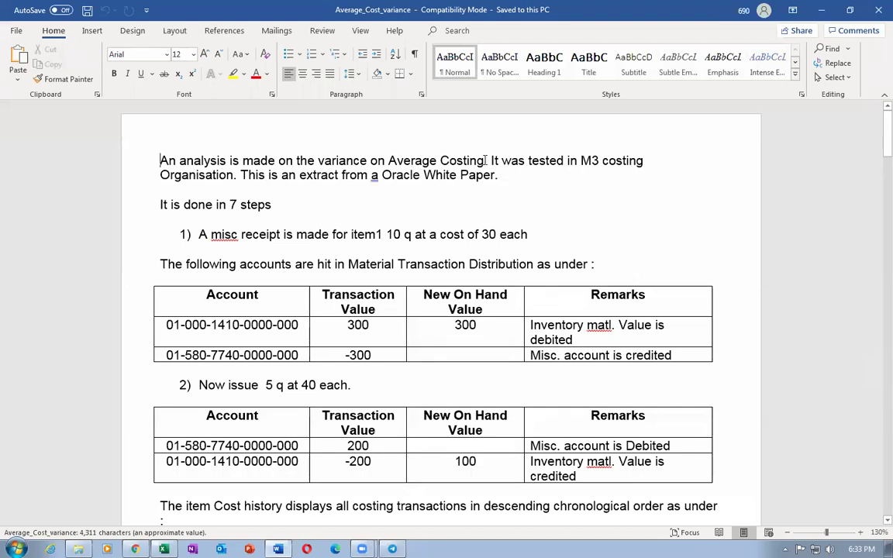
pyautogui.moveTo(486, 161); pyautogui.dragTo(486, 175)
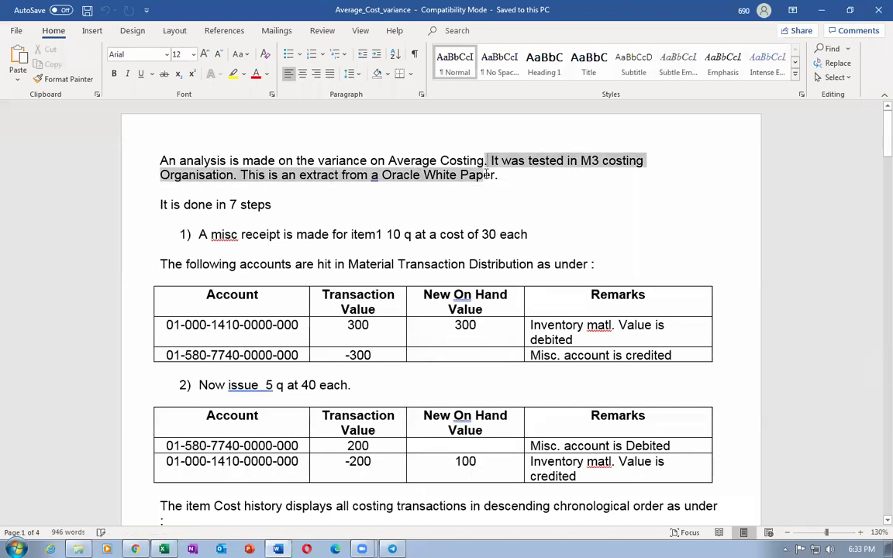
pyautogui.click(230, 205)
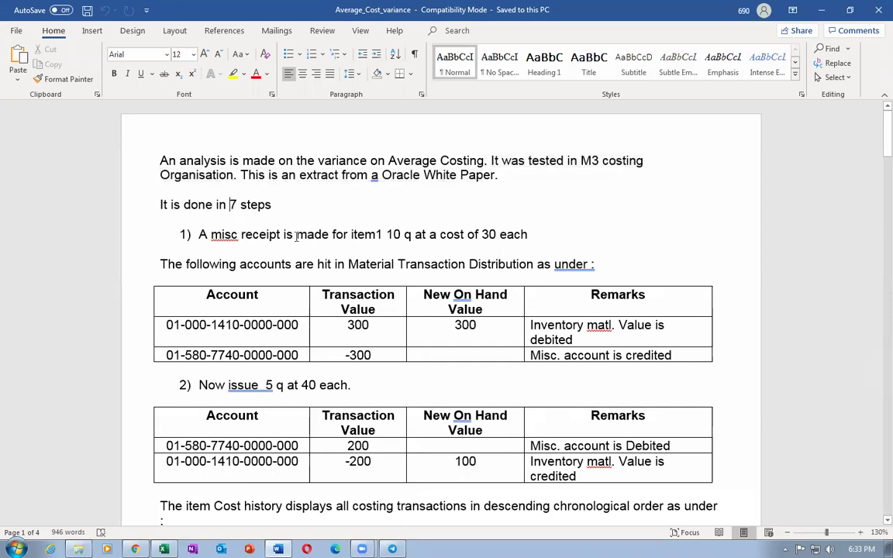
pyautogui.moveTo(386, 234); pyautogui.dragTo(532, 235)
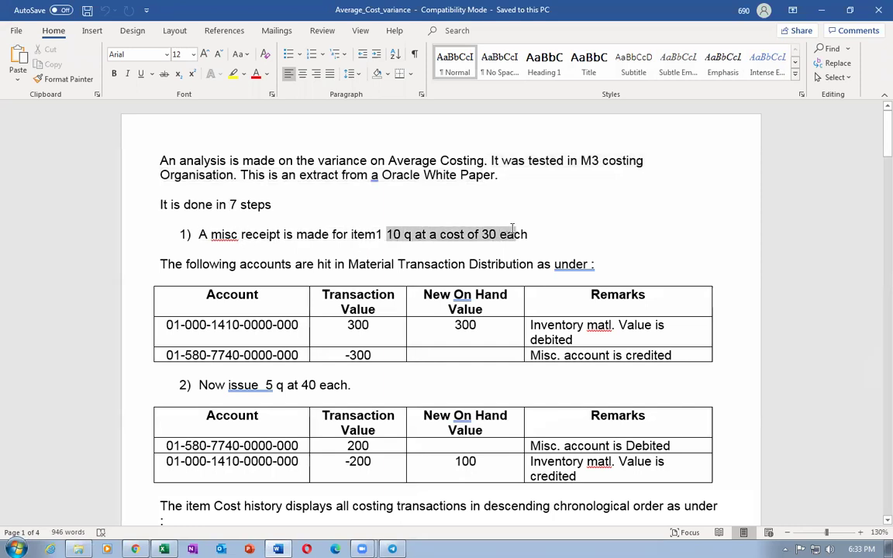
pyautogui.click(582, 343)
pyautogui.tripleClick(564, 325)
pyautogui.click(239, 416)
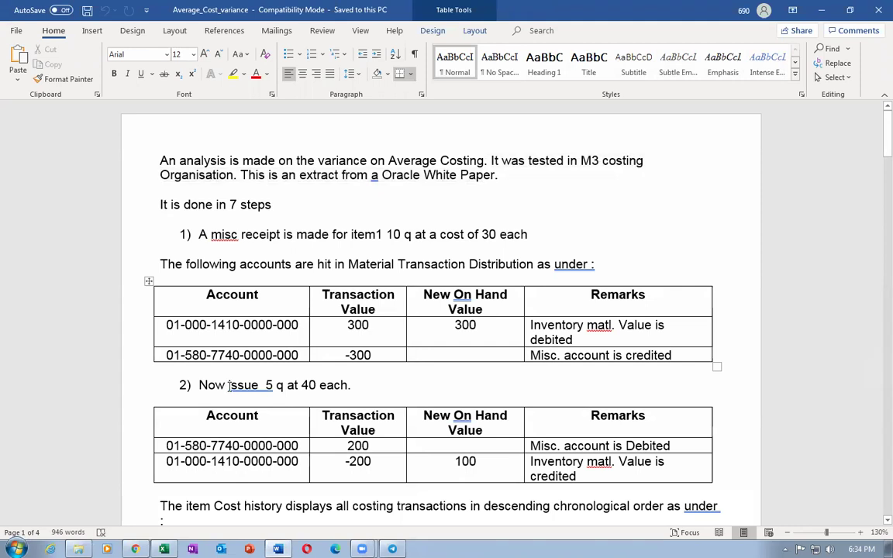
pyautogui.moveTo(248, 385); pyautogui.dragTo(308, 396)
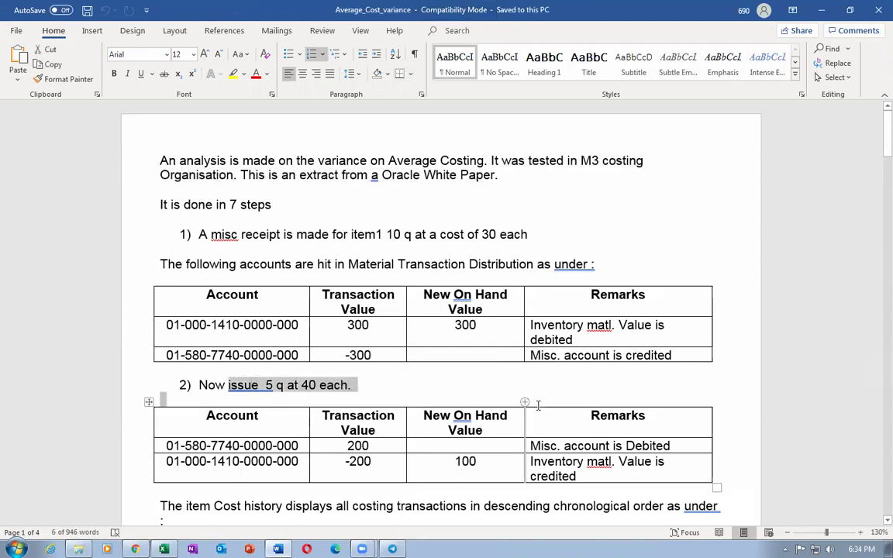
pyautogui.scroll(-2, 535, 403)
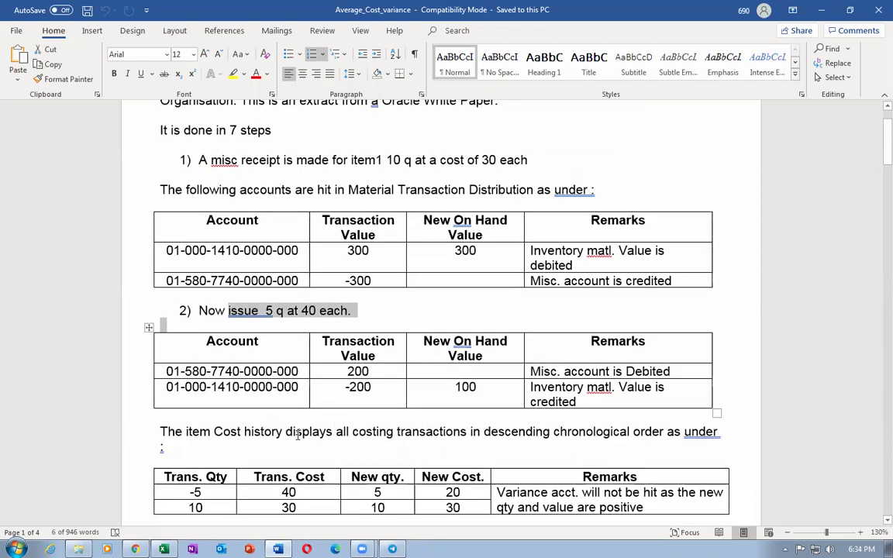
pyautogui.click(468, 429)
pyautogui.scroll(-2, 468, 429)
pyautogui.scroll(-3, 468, 429)
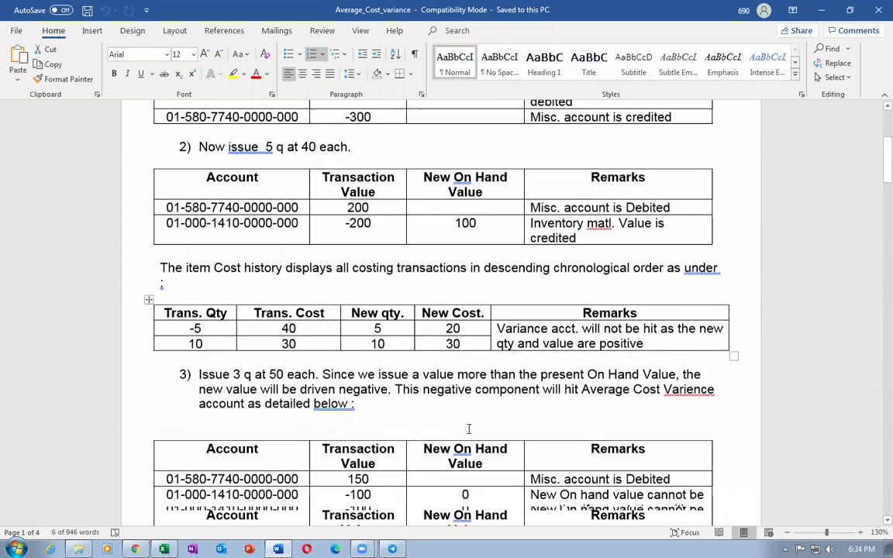
pyautogui.moveTo(199, 367); pyautogui.dragTo(258, 368)
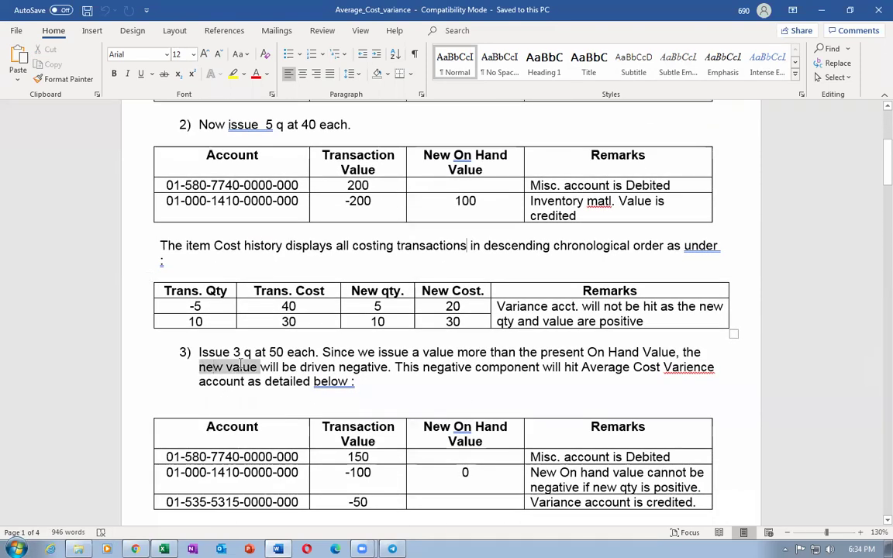
pyautogui.scroll(-2, 295, 397)
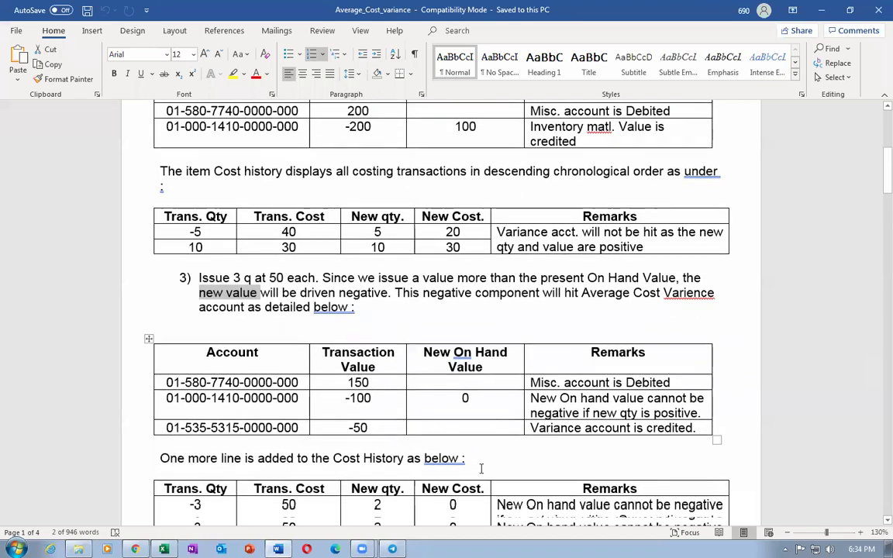
pyautogui.moveTo(488, 428); pyautogui.dragTo(649, 435)
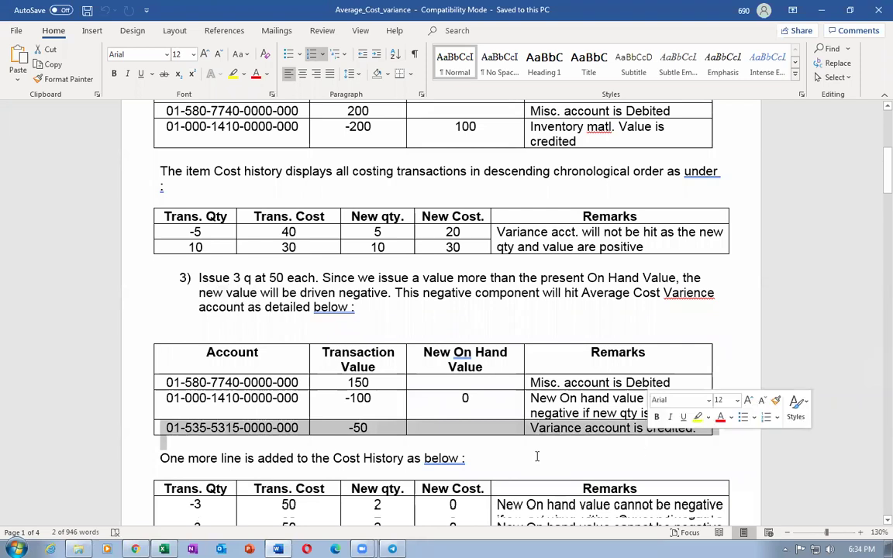
pyautogui.click(486, 473)
pyautogui.scroll(-3, 398, 351)
pyautogui.scroll(-3, 398, 351)
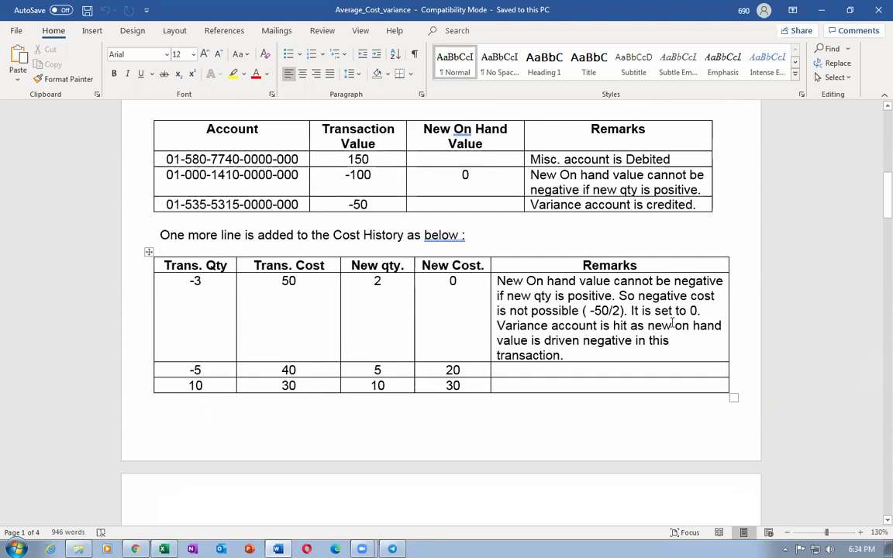
pyautogui.moveTo(534, 296); pyautogui.dragTo(572, 304)
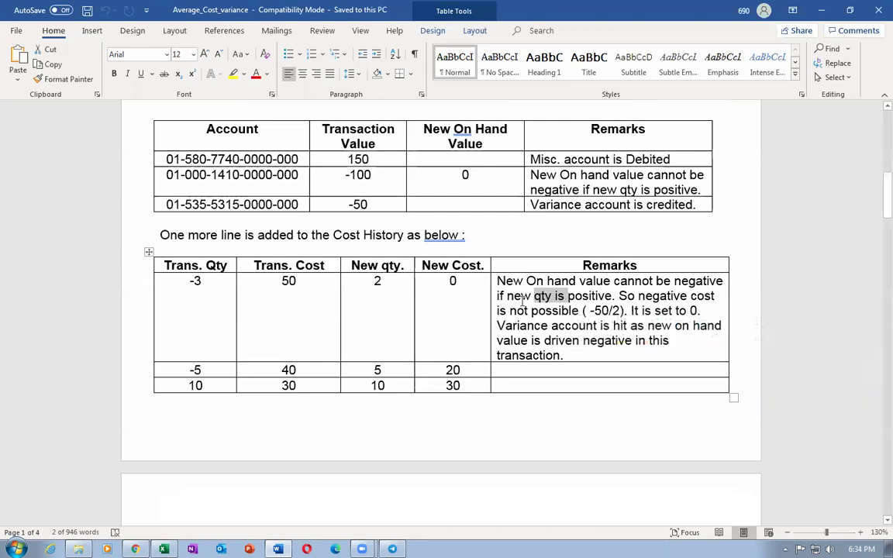
pyautogui.moveTo(518, 286); pyautogui.dragTo(529, 358)
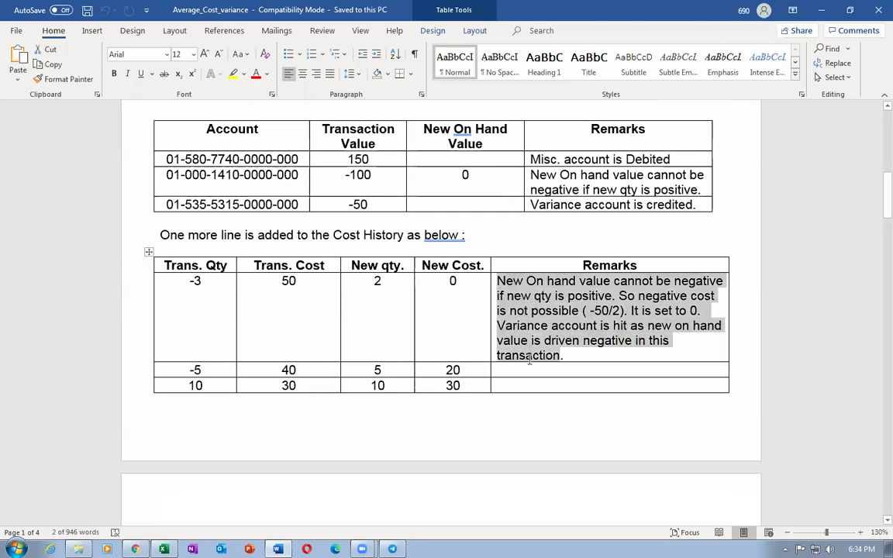
pyautogui.click(282, 329)
pyautogui.scroll(-3, 282, 328)
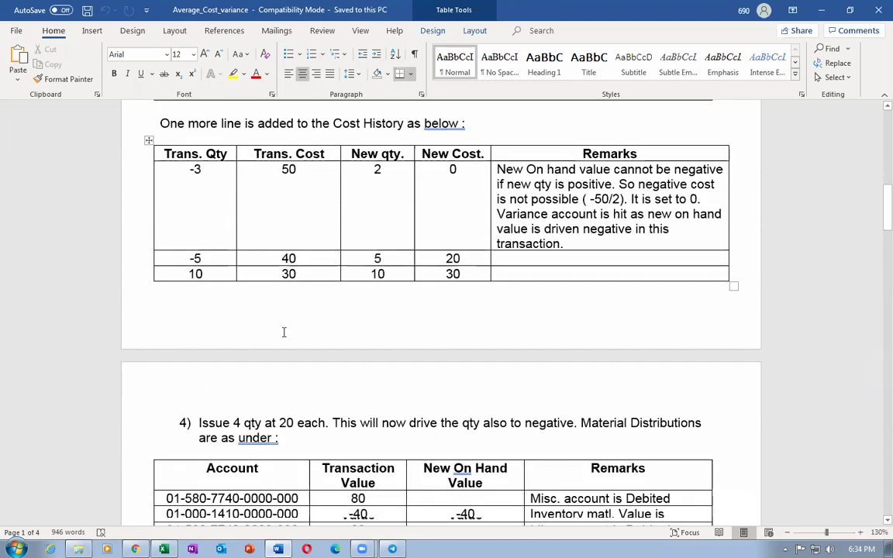
# Highlight key lines of steps 4–6: Issue 4 qty at 20, step 5, step 6 receipt note
pyautogui.scroll(-3, 284, 332)
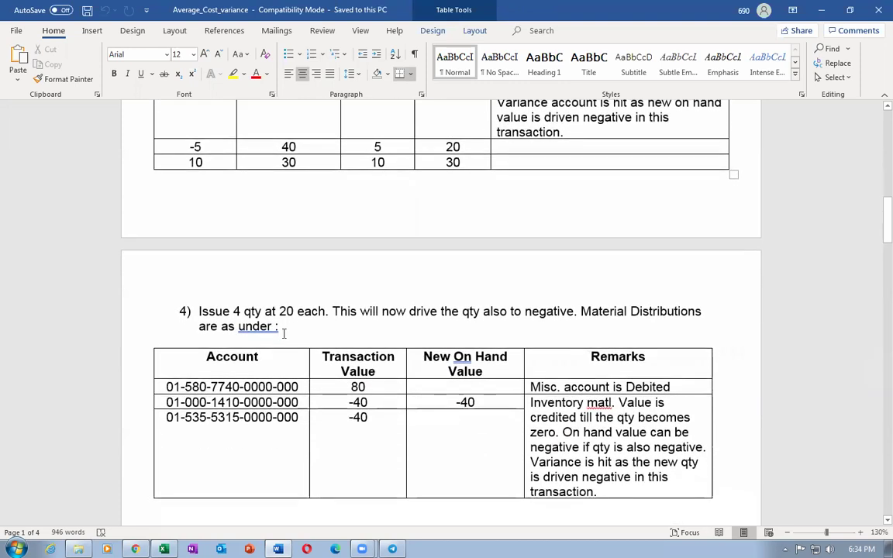
pyautogui.moveTo(276, 314); pyautogui.dragTo(335, 318)
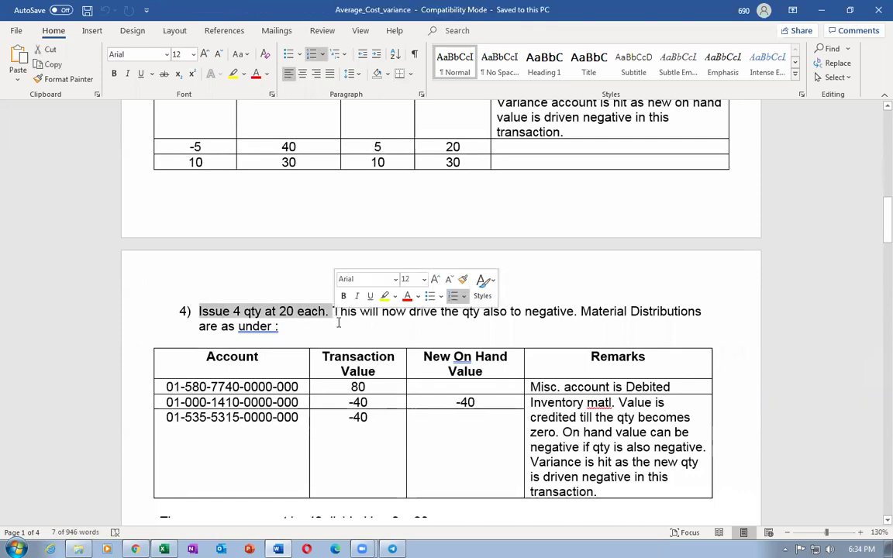
pyautogui.scroll(-3, 339, 325)
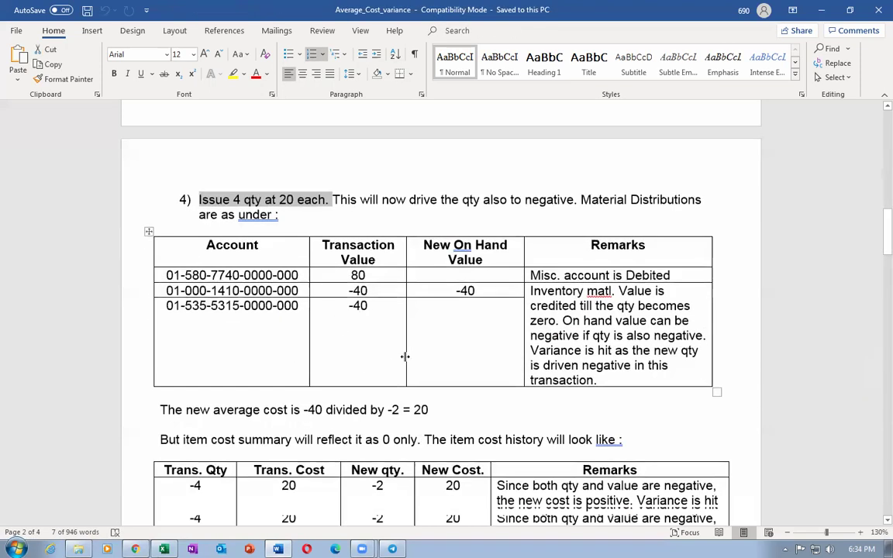
pyautogui.scroll(-7, 404, 354)
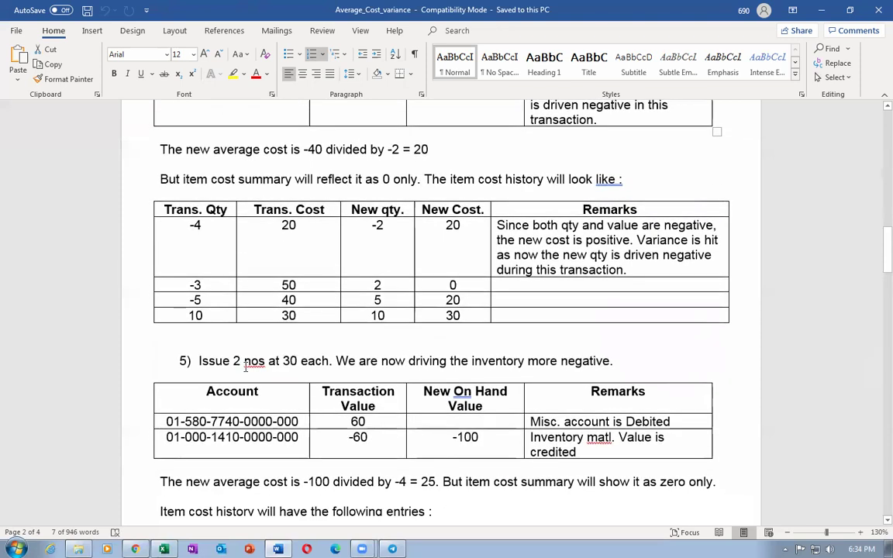
pyautogui.tripleClick(339, 365)
pyautogui.scroll(-10, 382, 459)
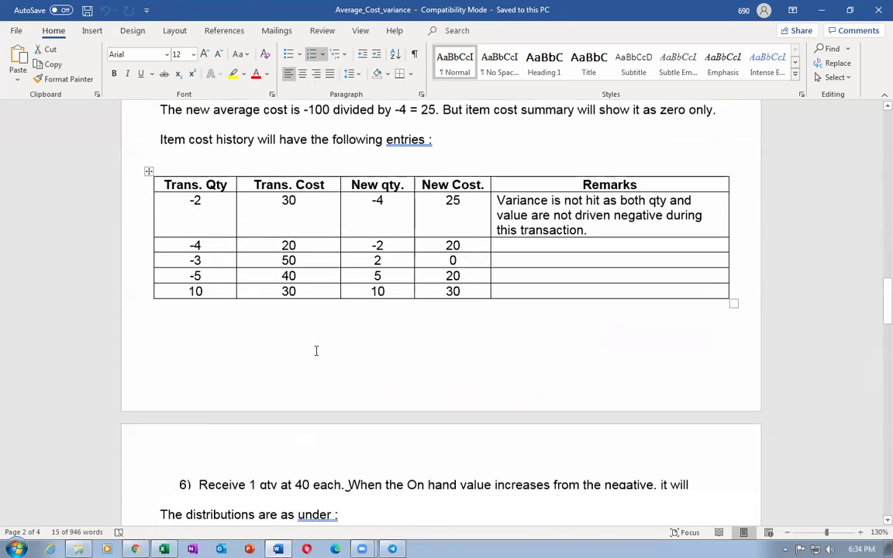
pyautogui.scroll(-3, 316, 351)
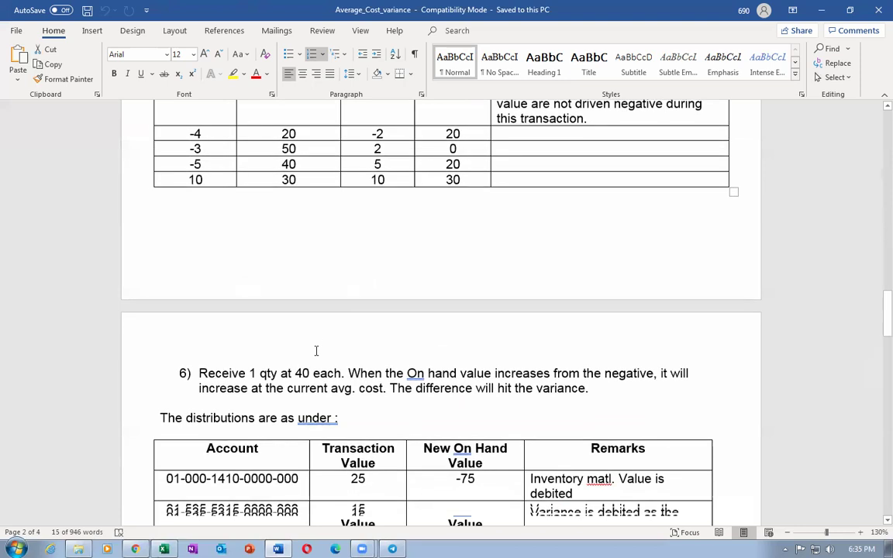
pyautogui.moveTo(247, 373); pyautogui.dragTo(286, 388)
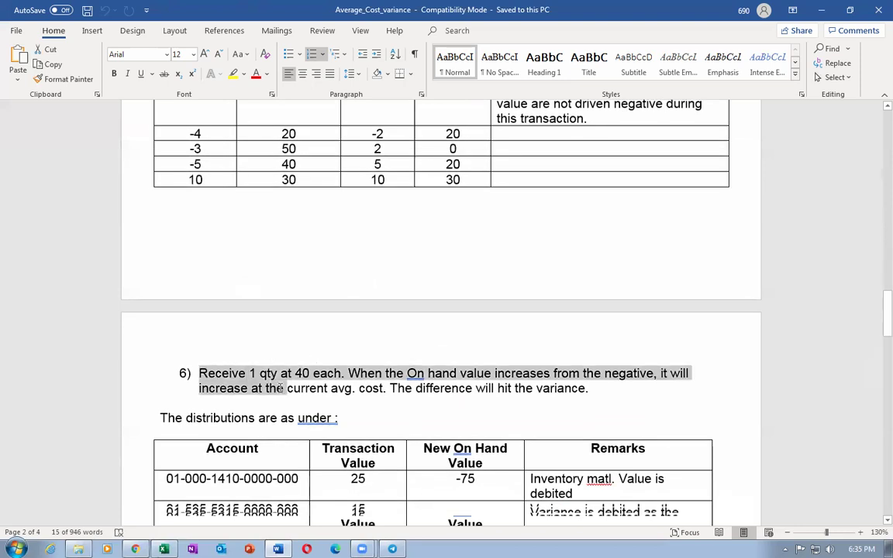
pyautogui.click(490, 398)
# Scroll to step 7 and bring up Save As with Alt+F, A
pyautogui.scroll(-8, 495, 392)
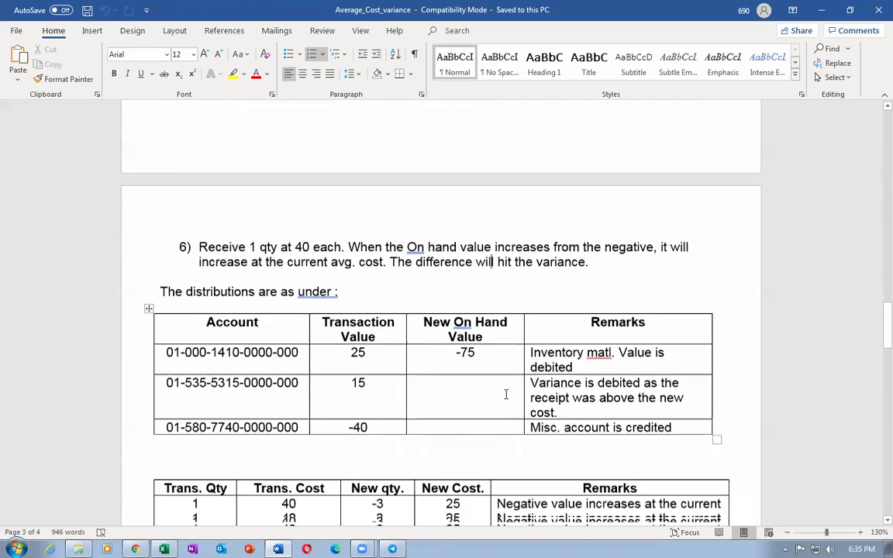
pyautogui.scroll(-5, 504, 395)
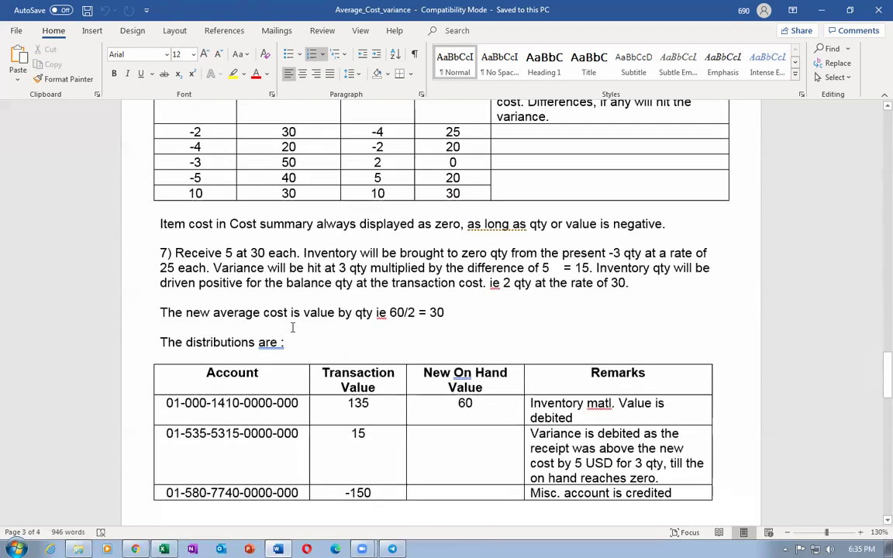
pyautogui.hotkey('alt', 'f')
pyautogui.press('a')
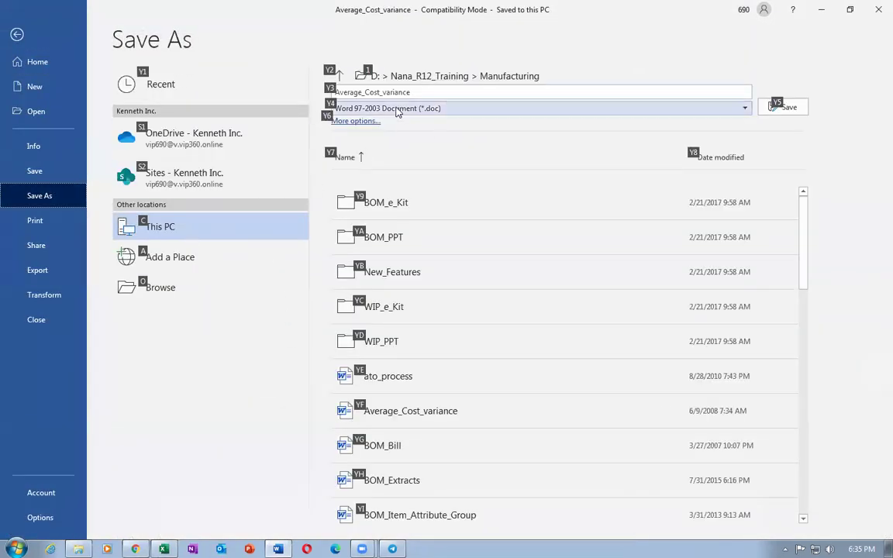
# Open the full Save As dialog from This PC for the Average_Cost_variance file
pyautogui.click(427, 93)
pyautogui.doubleClick(160, 226)
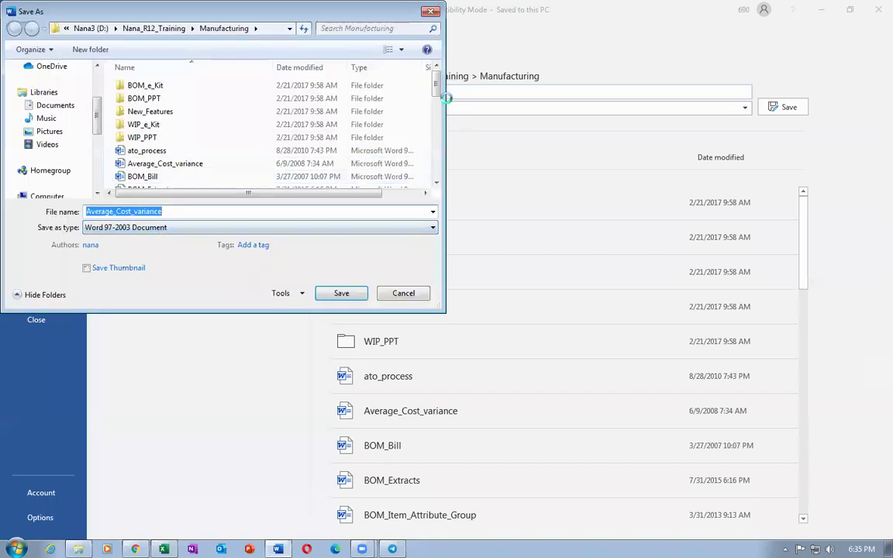
pyautogui.scroll(-4, 432, 146)
pyautogui.scroll(-5, 432, 146)
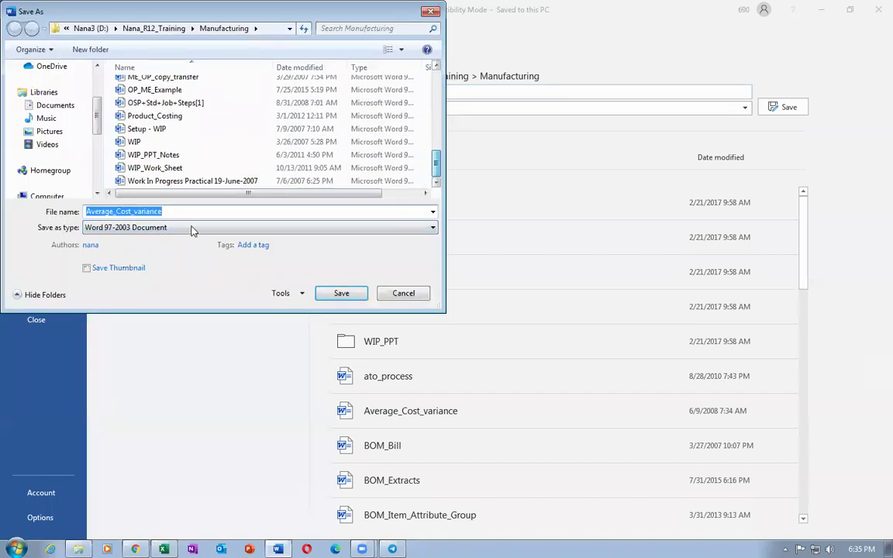
pyautogui.scroll(-3, 91, 131)
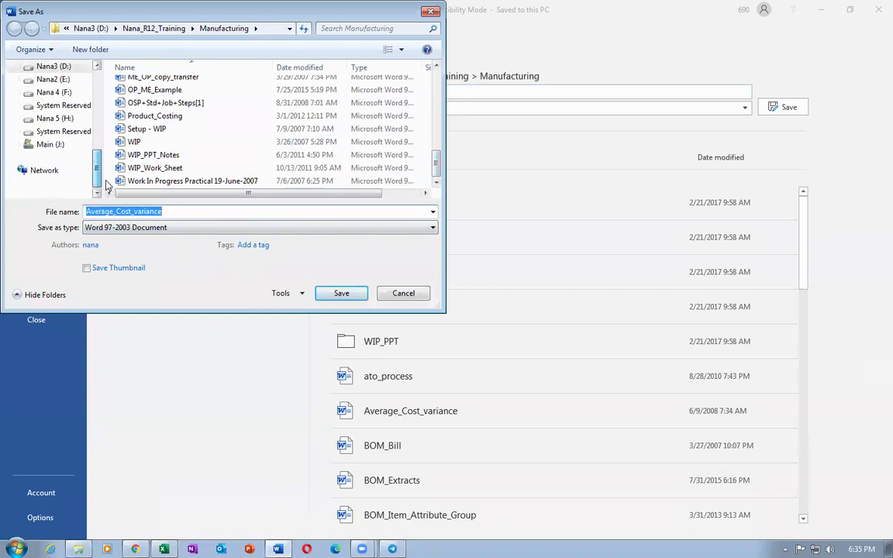
# Save into Main (J:) > 22 > Additional_Docs_Records_4, close Word, and return to Cost Accounting
pyautogui.click(39, 145)
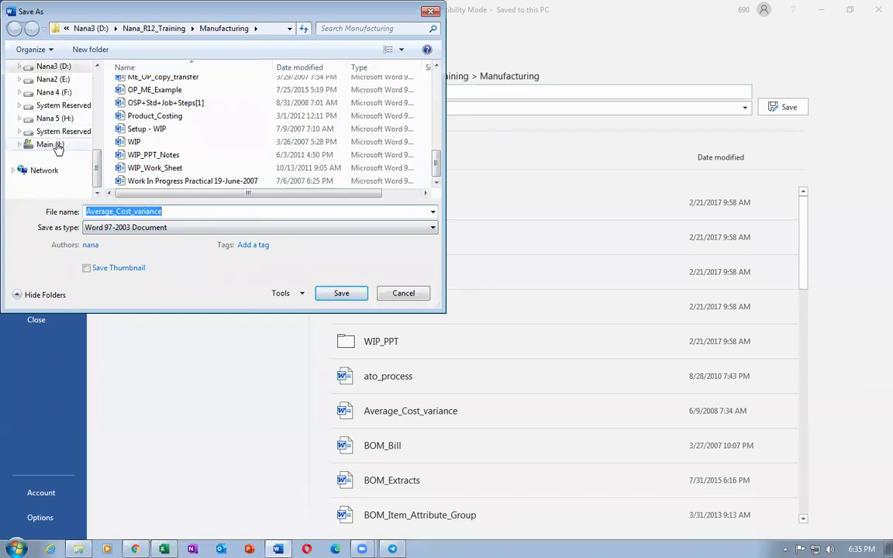
pyautogui.click(133, 86)
pyautogui.doubleClick(133, 86)
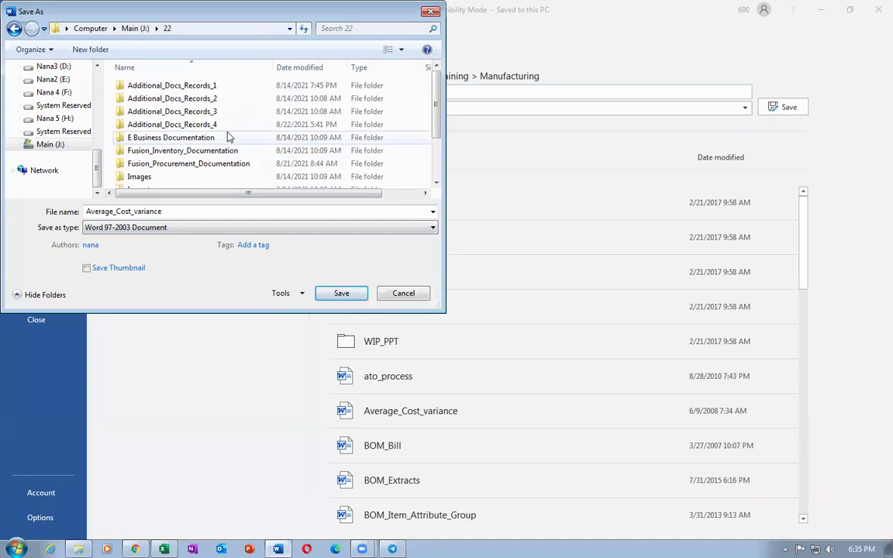
pyautogui.doubleClick(230, 124)
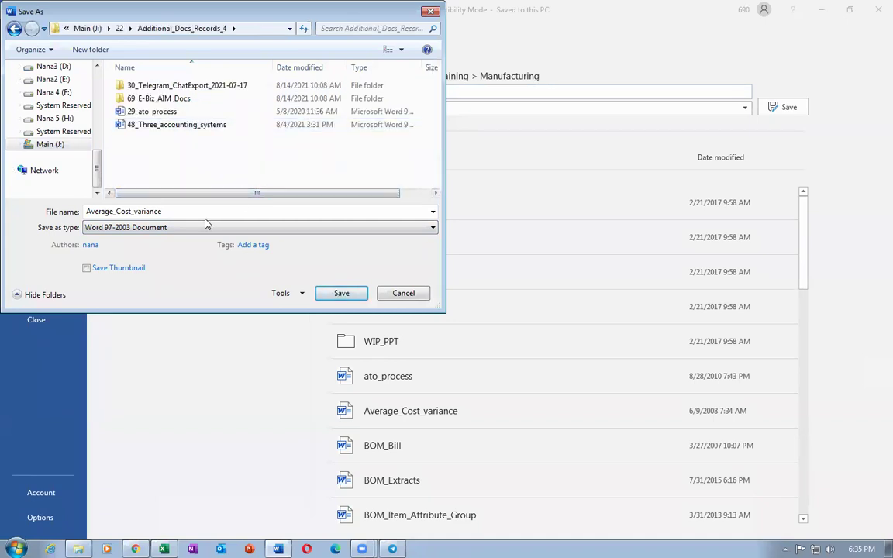
pyautogui.click(341, 294)
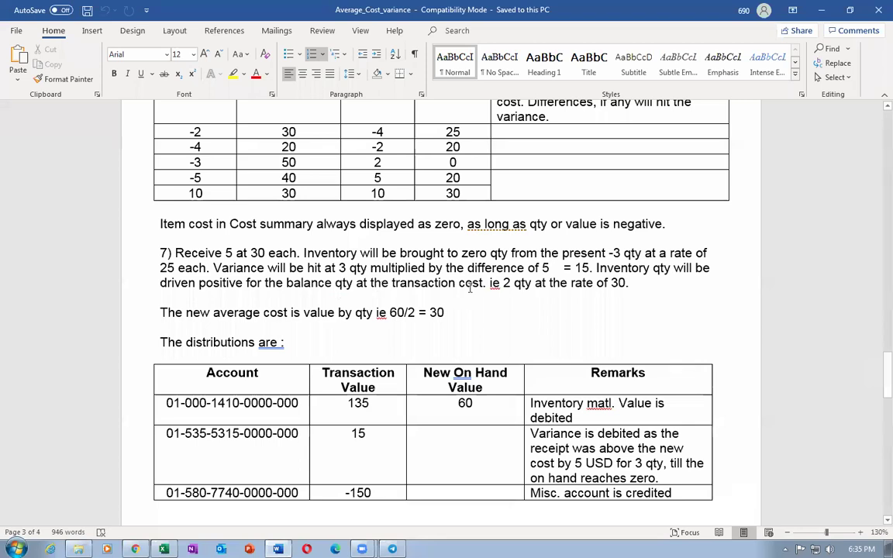
pyautogui.click(877, 11)
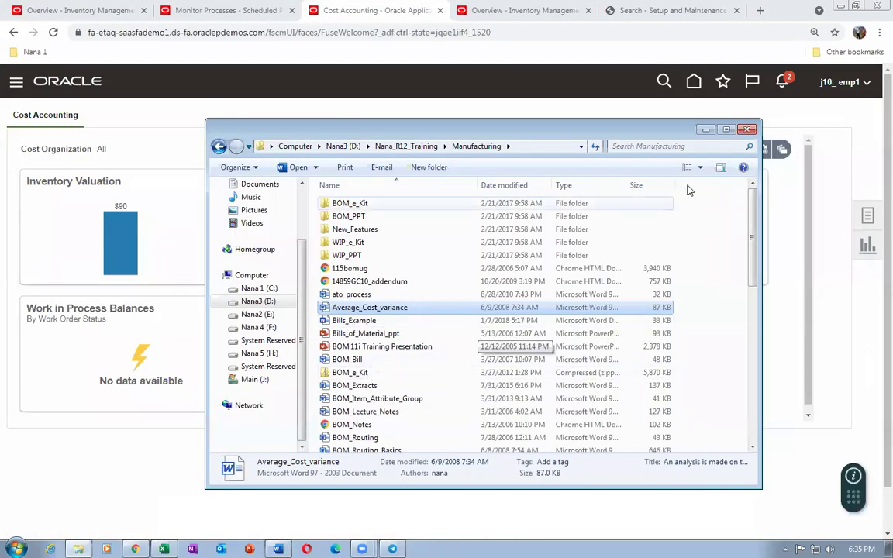
pyautogui.click(667, 114)
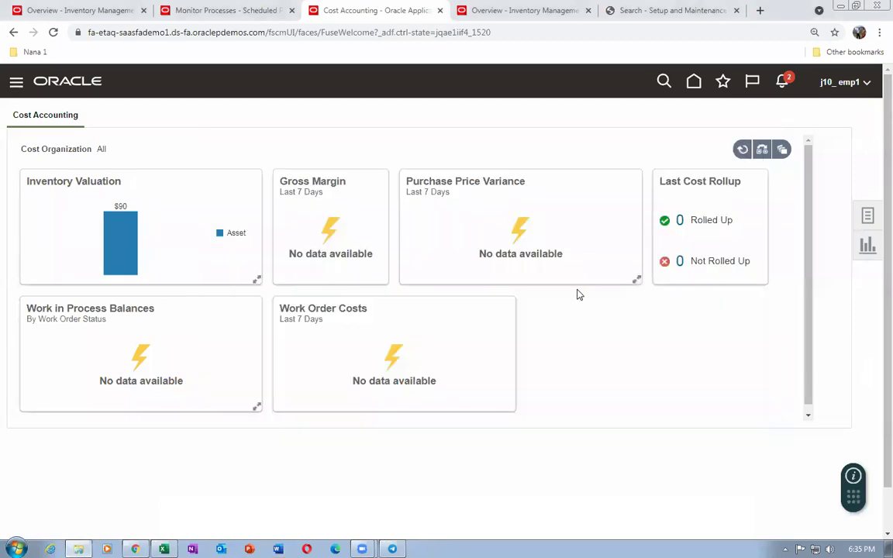